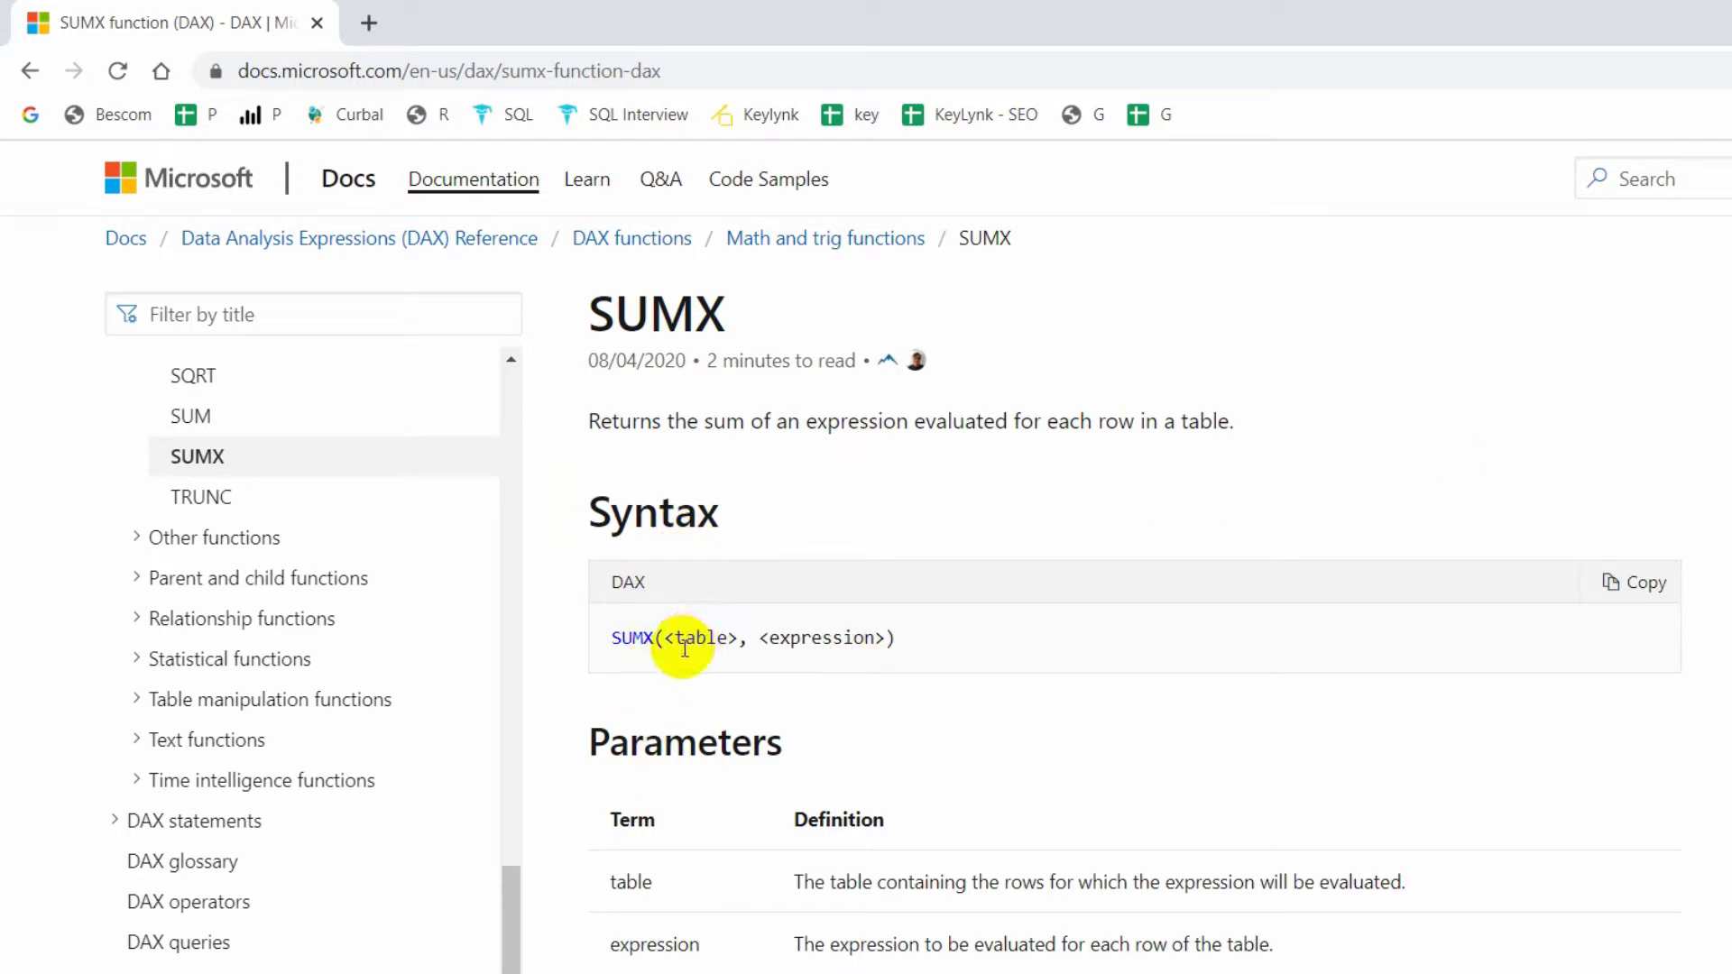
# Read the SUMX documentation's syntax, parameters, return value, remarks and example.
pyautogui.scroll(-1, 832, 643)
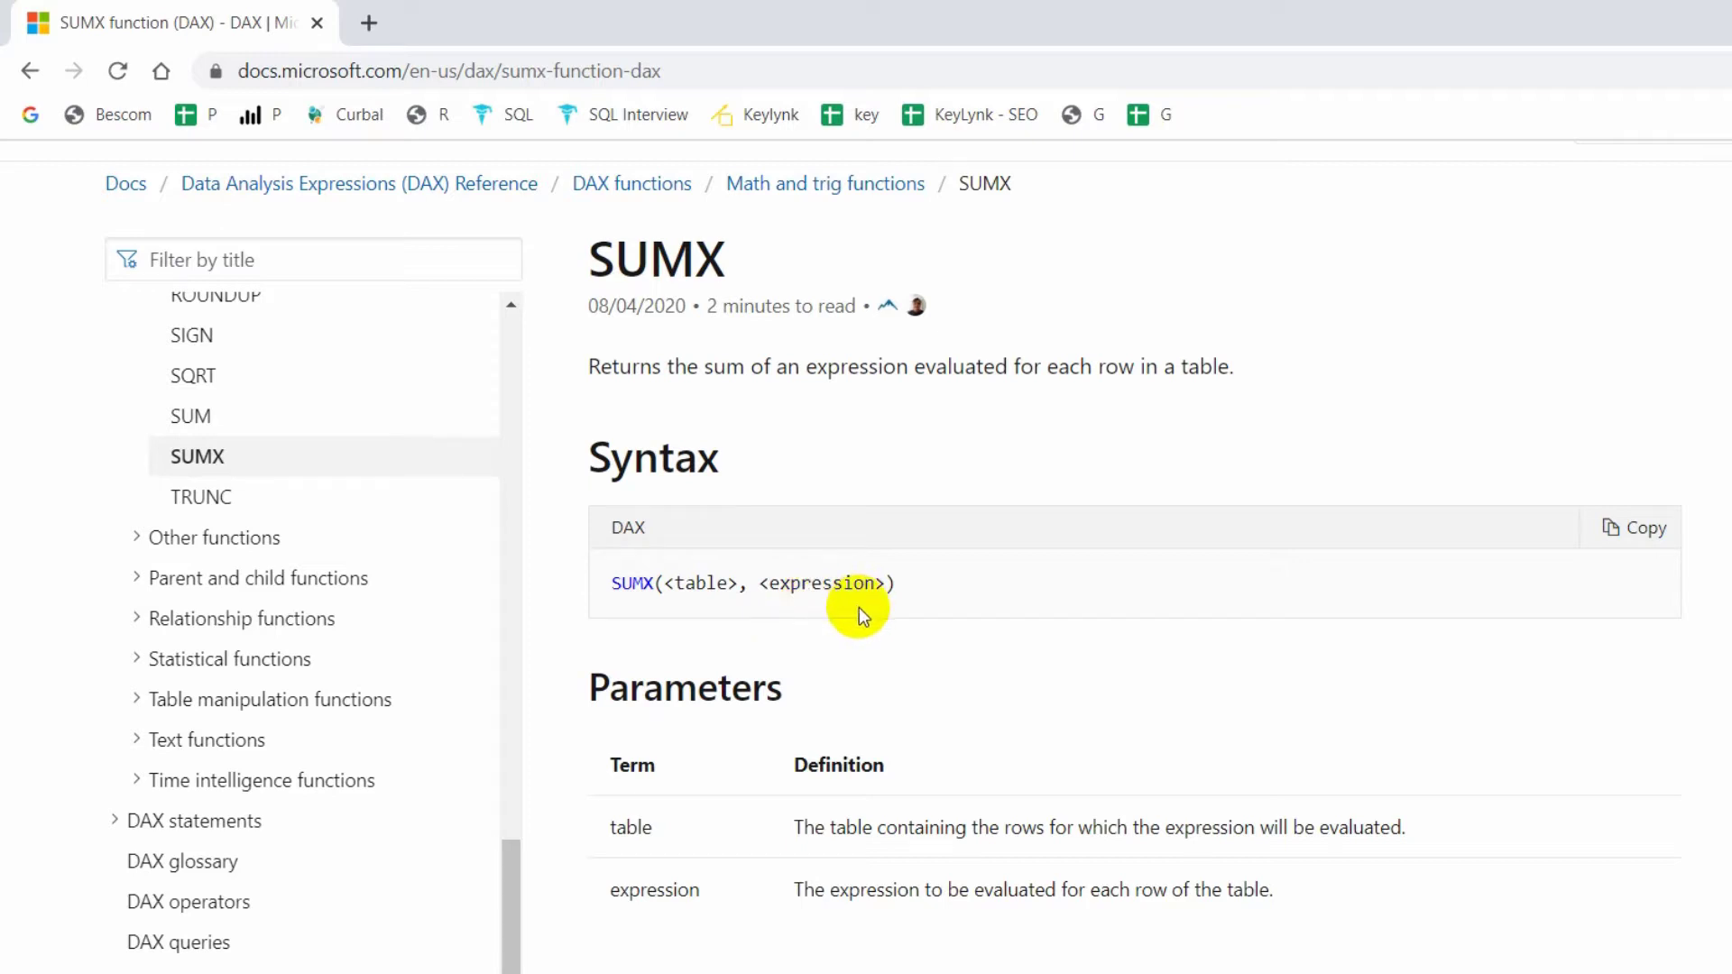
pyautogui.scroll(-3, 858, 608)
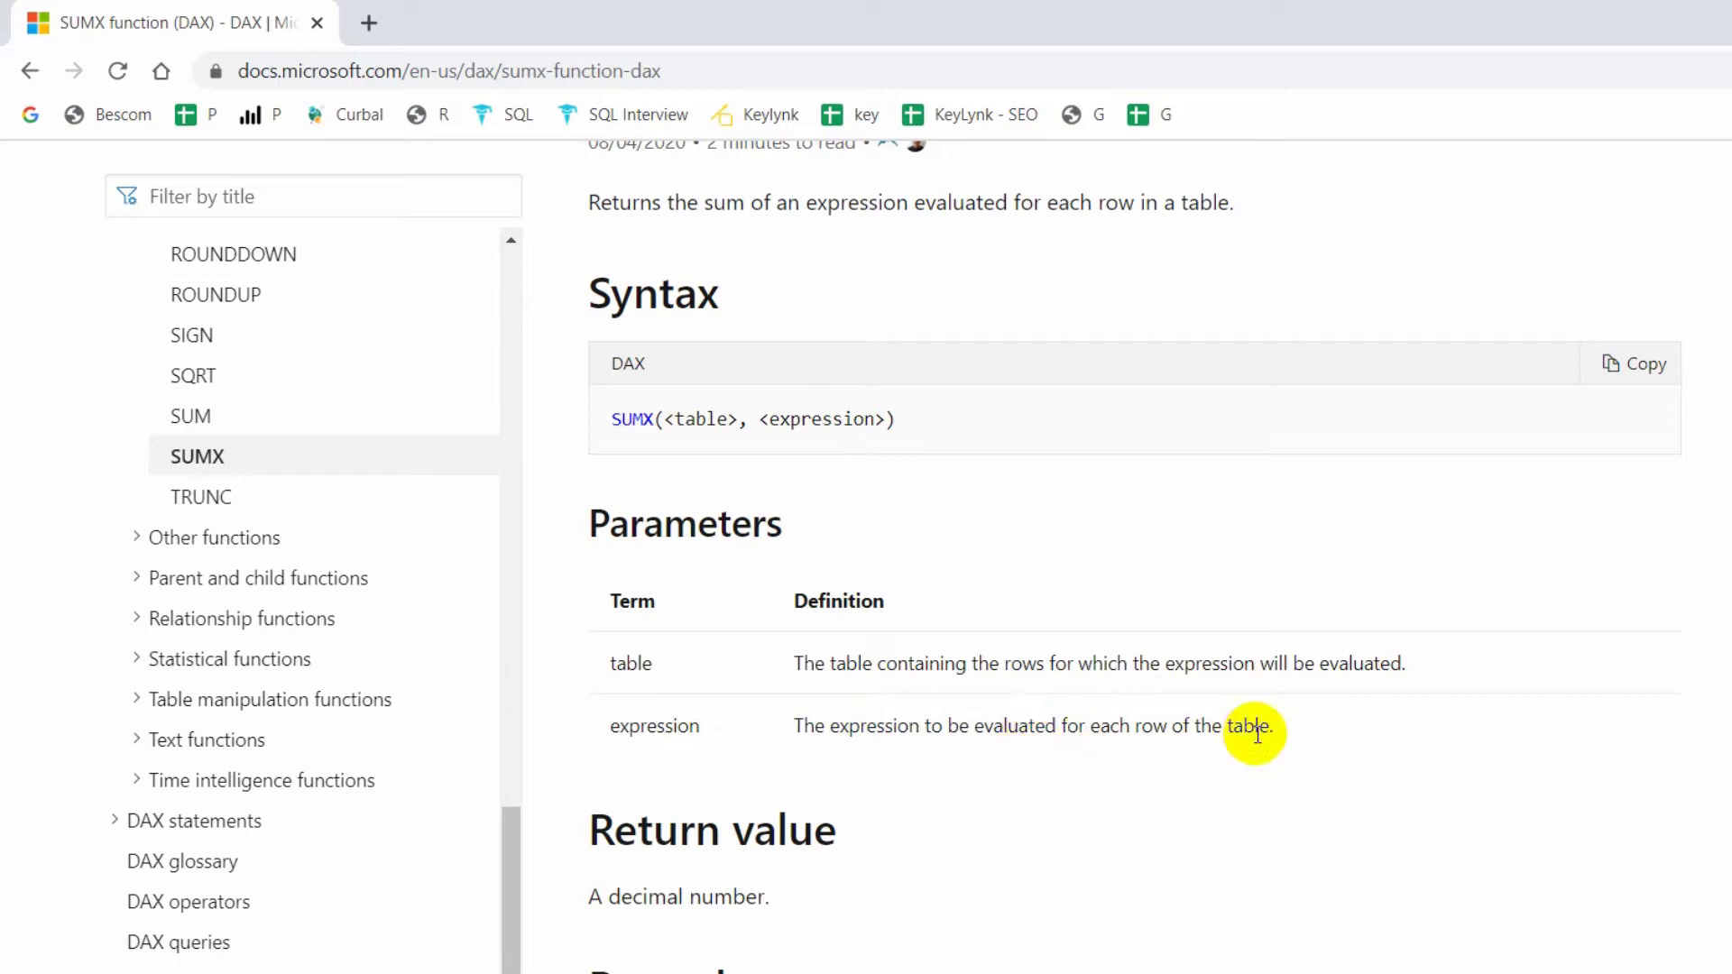
pyautogui.scroll(-2, 1282, 734)
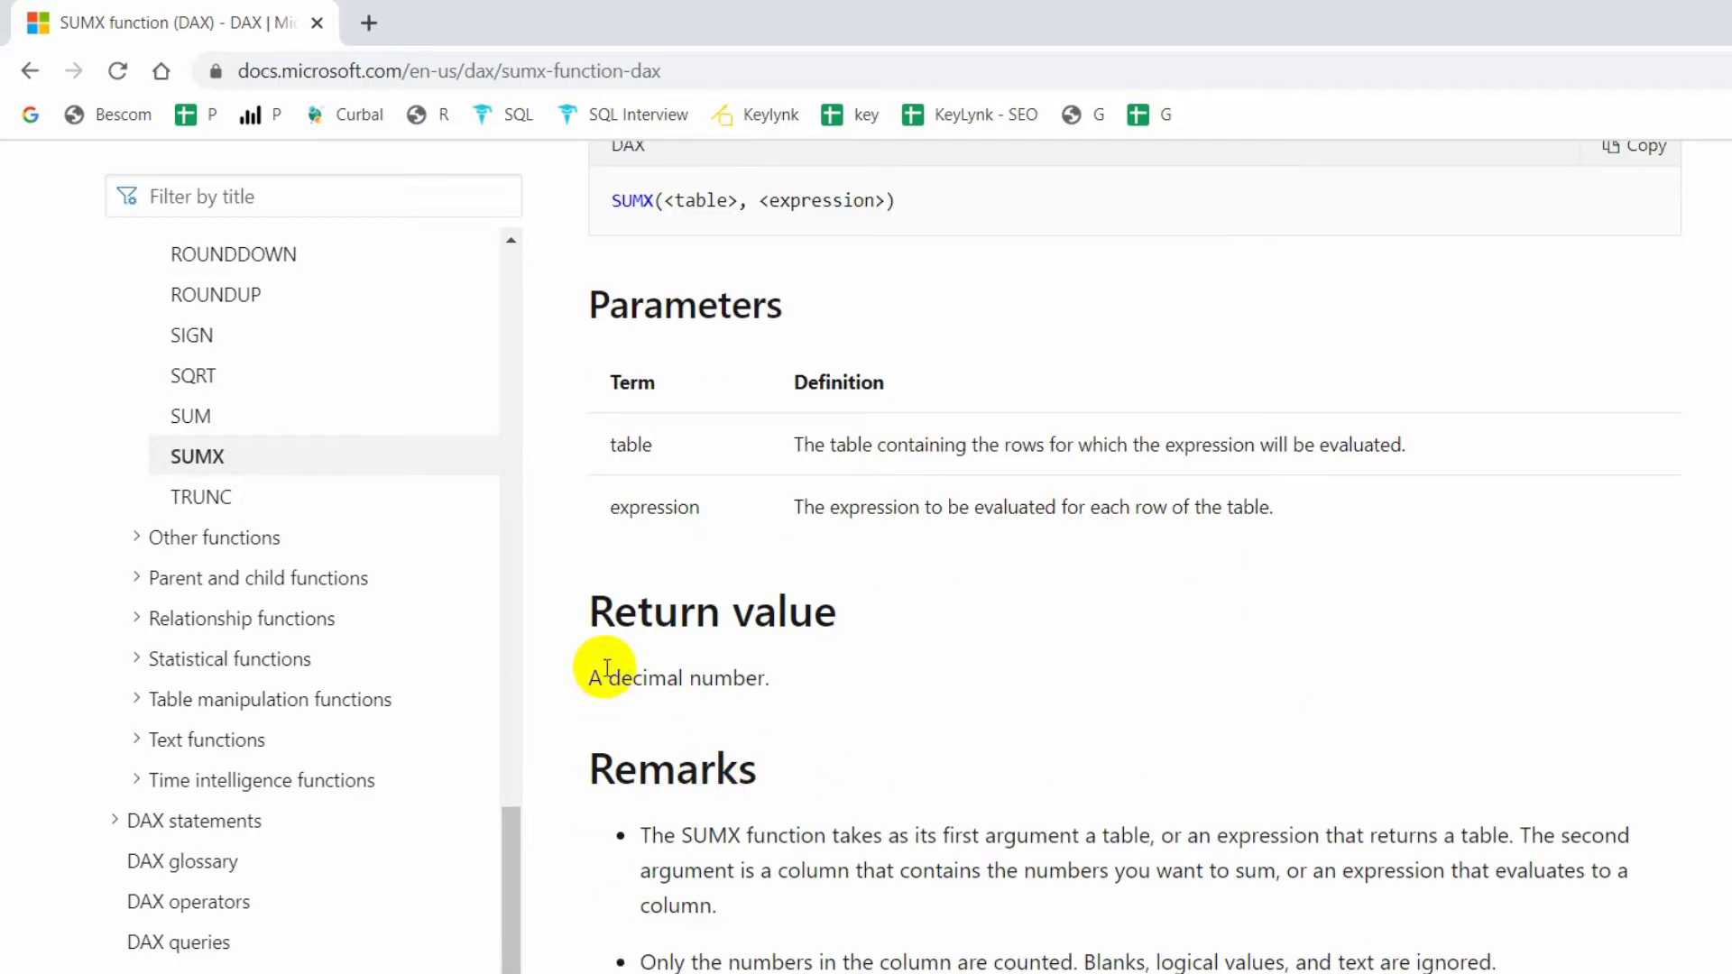
pyautogui.scroll(-2, 710, 703)
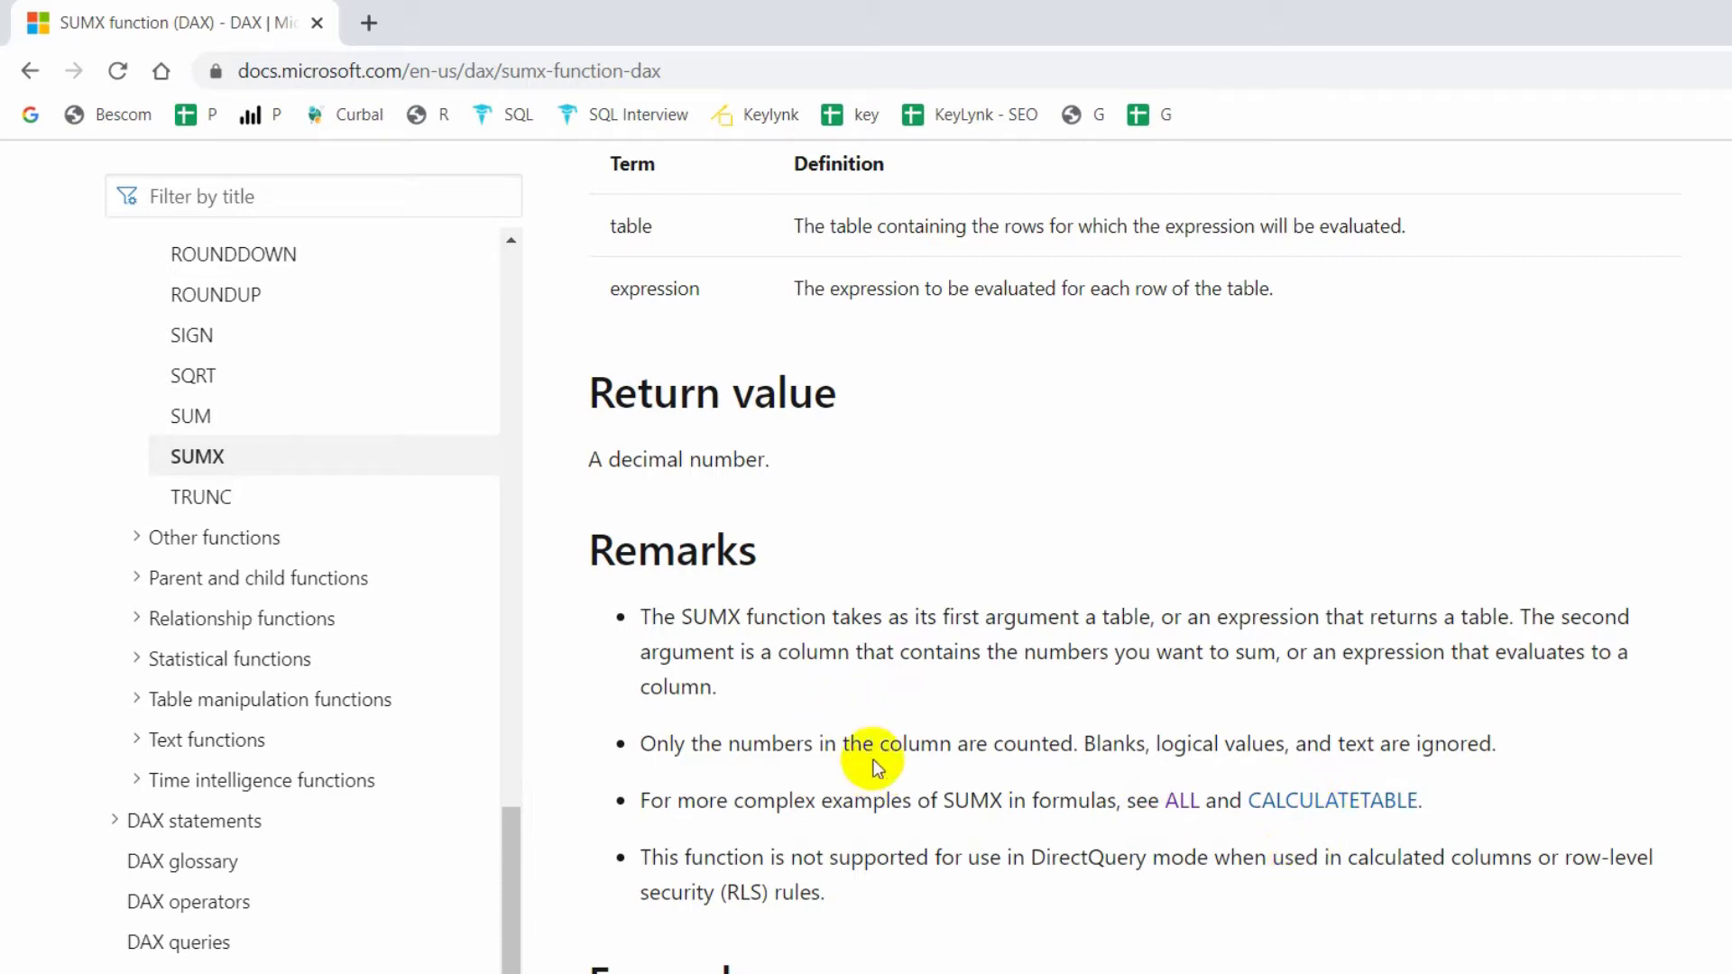
pyautogui.scroll(-2, 1492, 402)
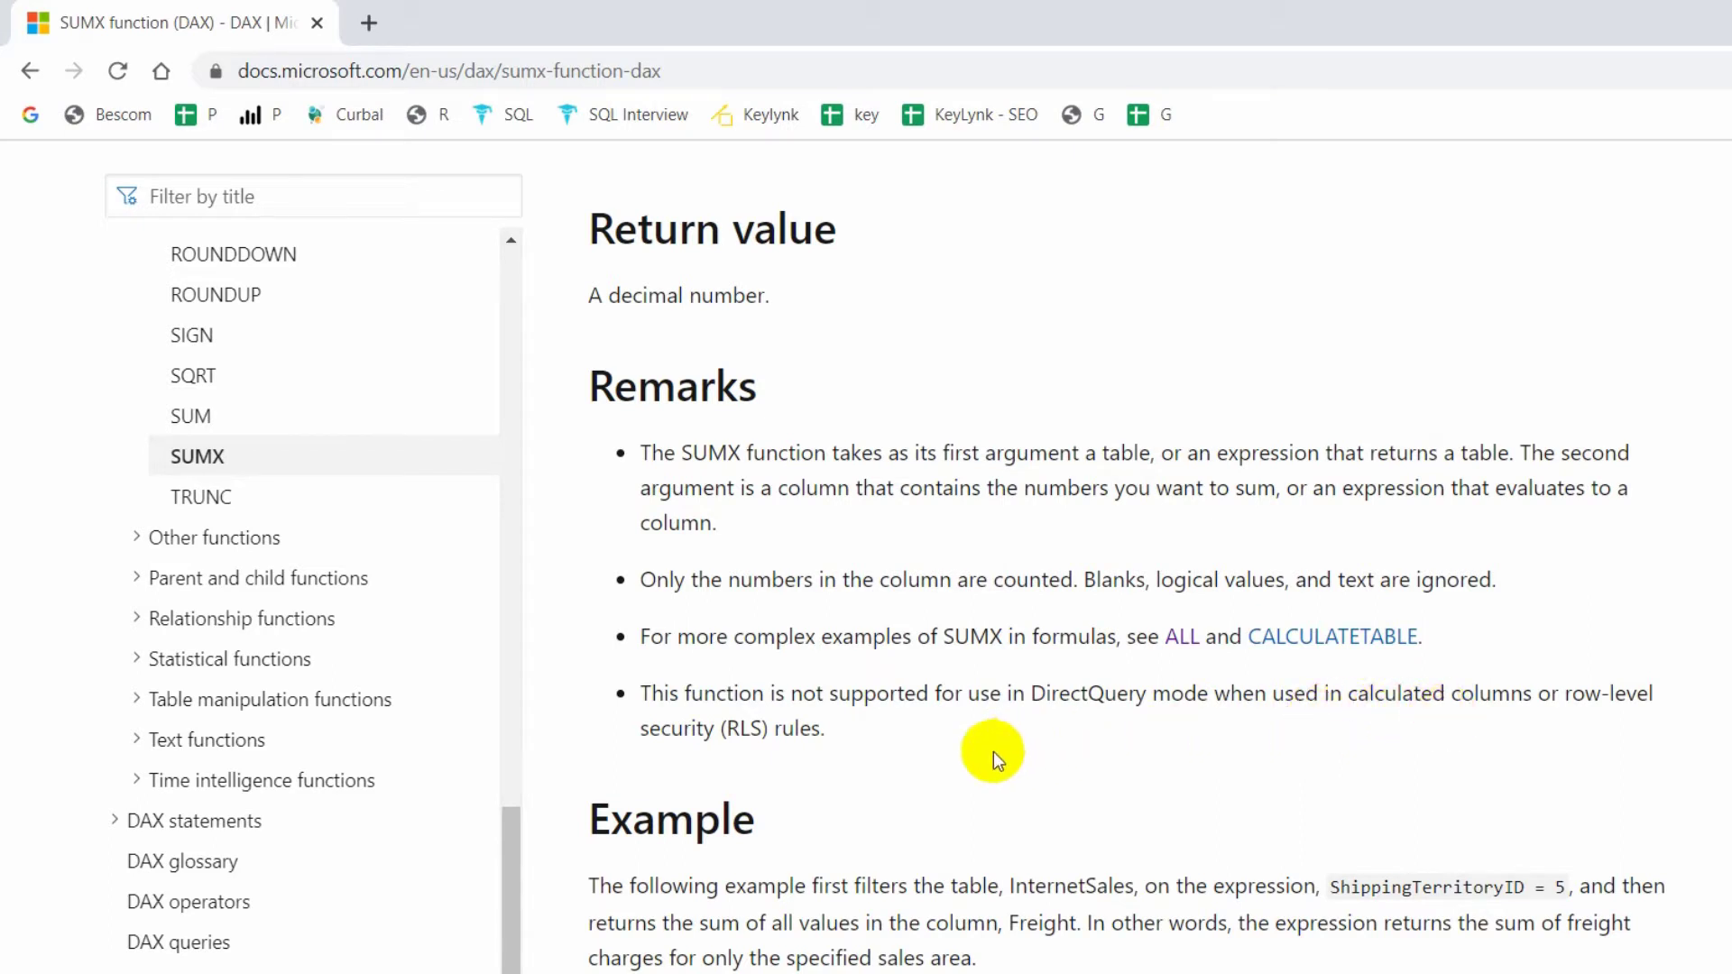
pyautogui.scroll(-3, 873, 756)
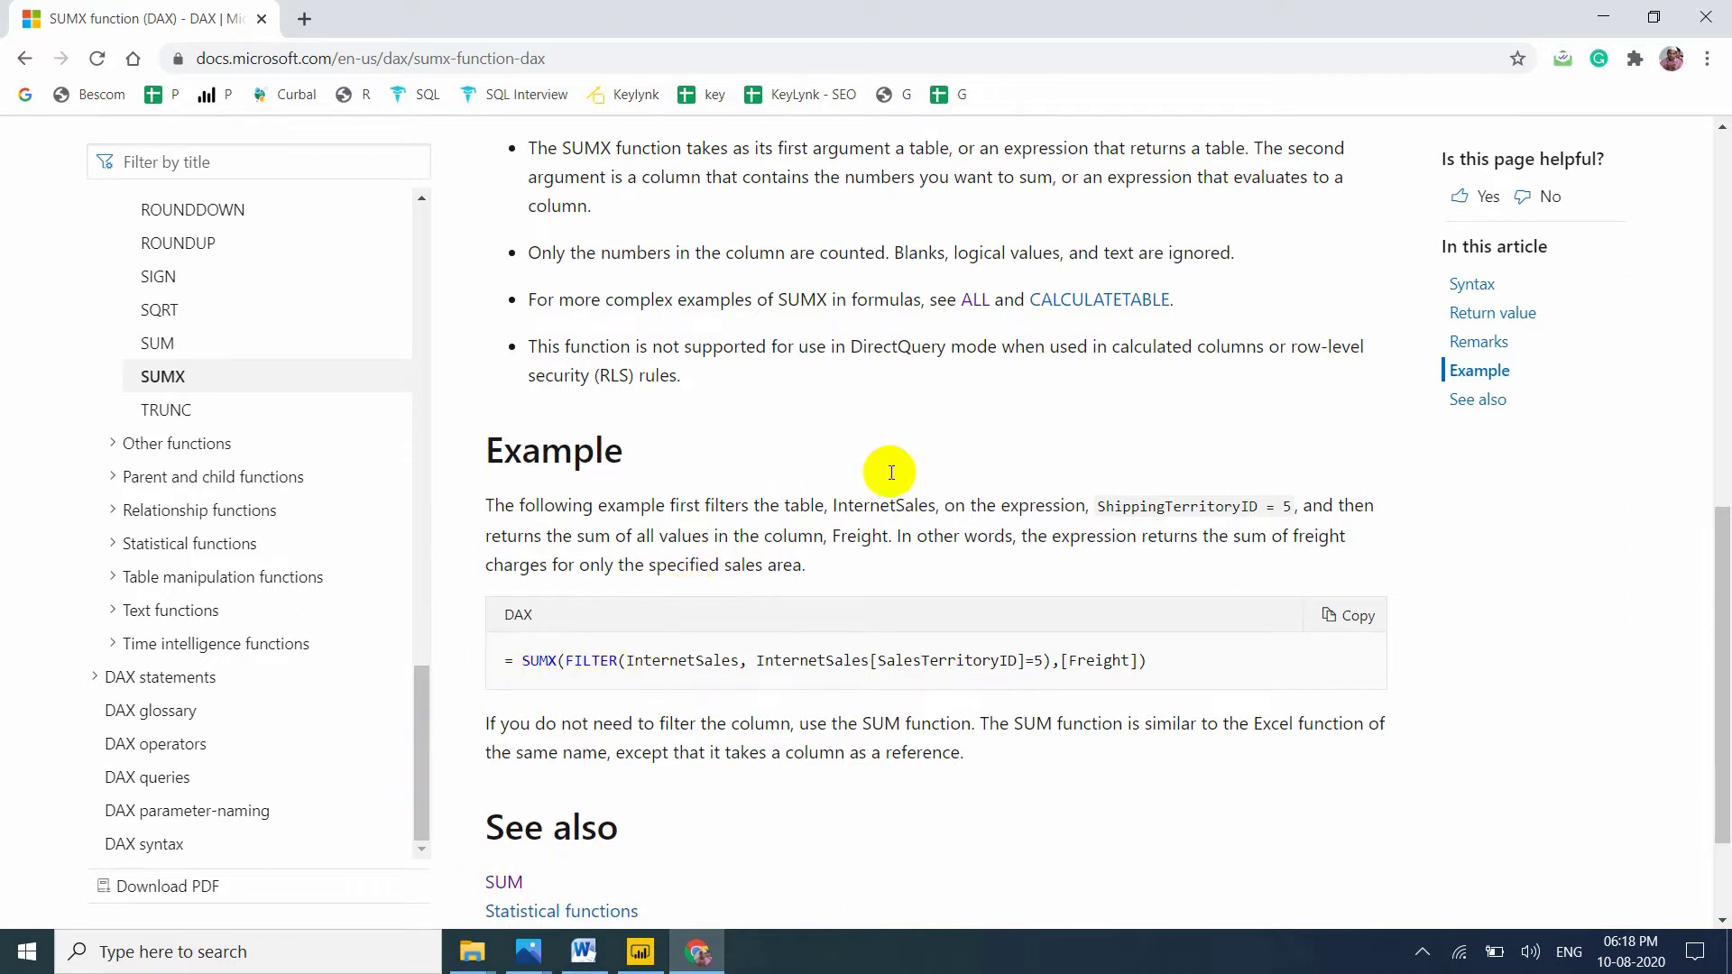
# Switch to Power BI Desktop and open the Product Excel workbook from the Sample Data for Practice folder as a data source.
pyautogui.moveTo(640, 952)
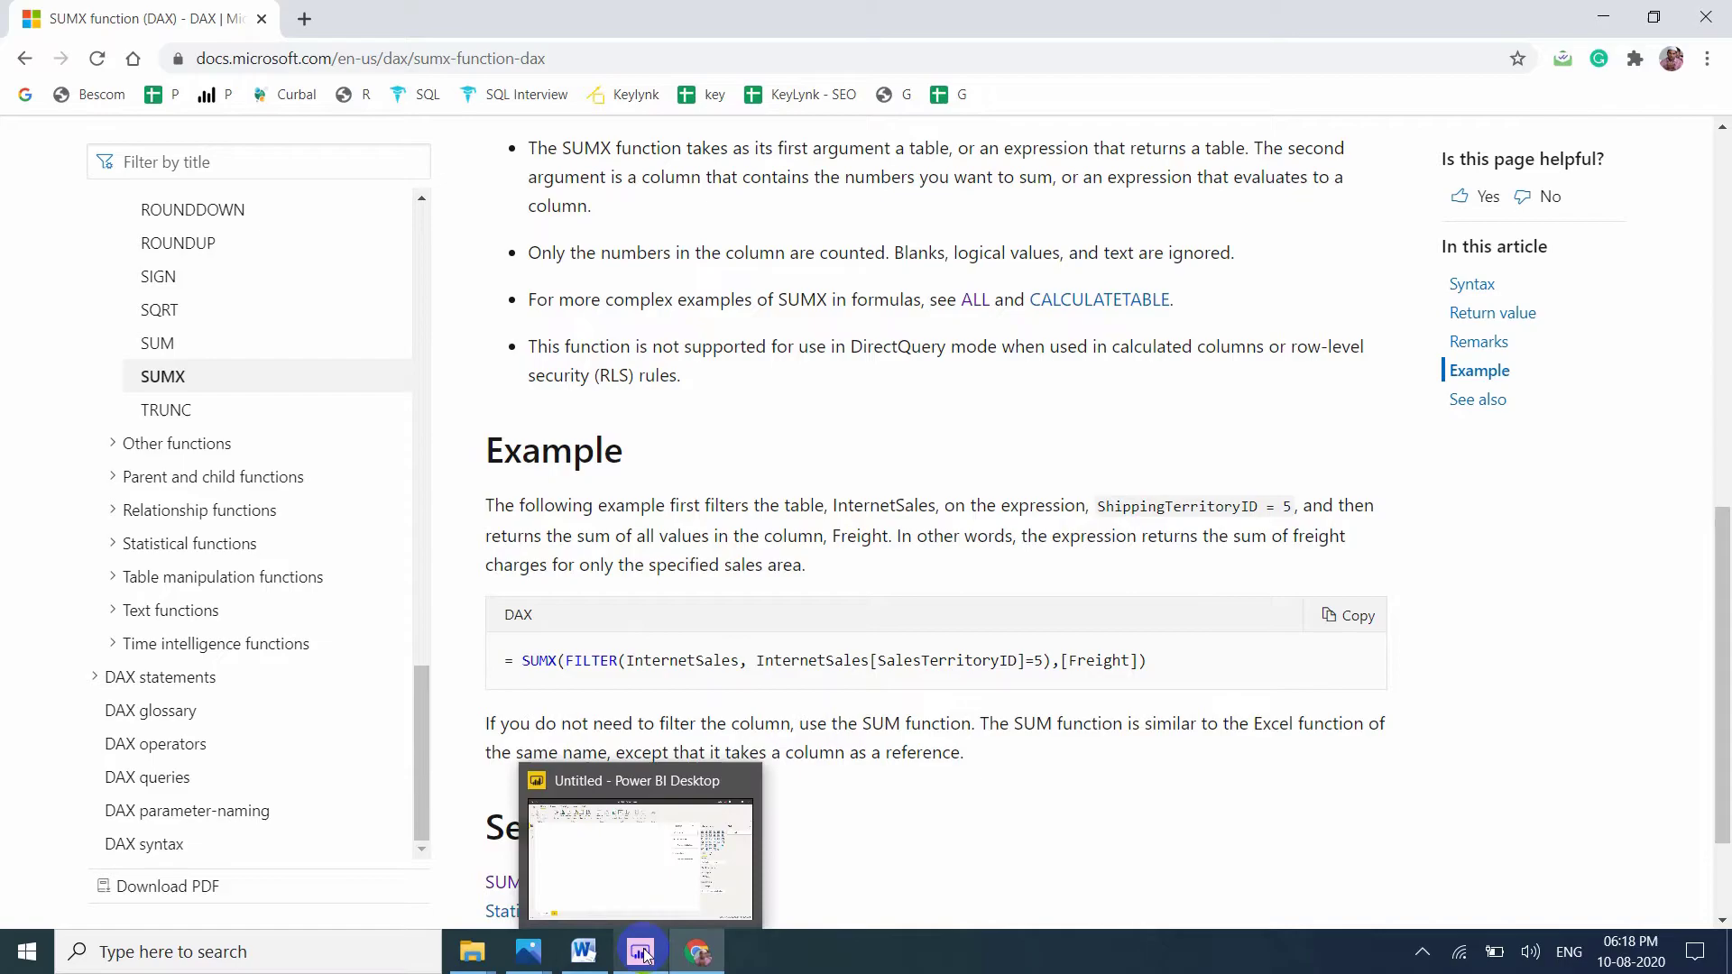
pyautogui.click(626, 895)
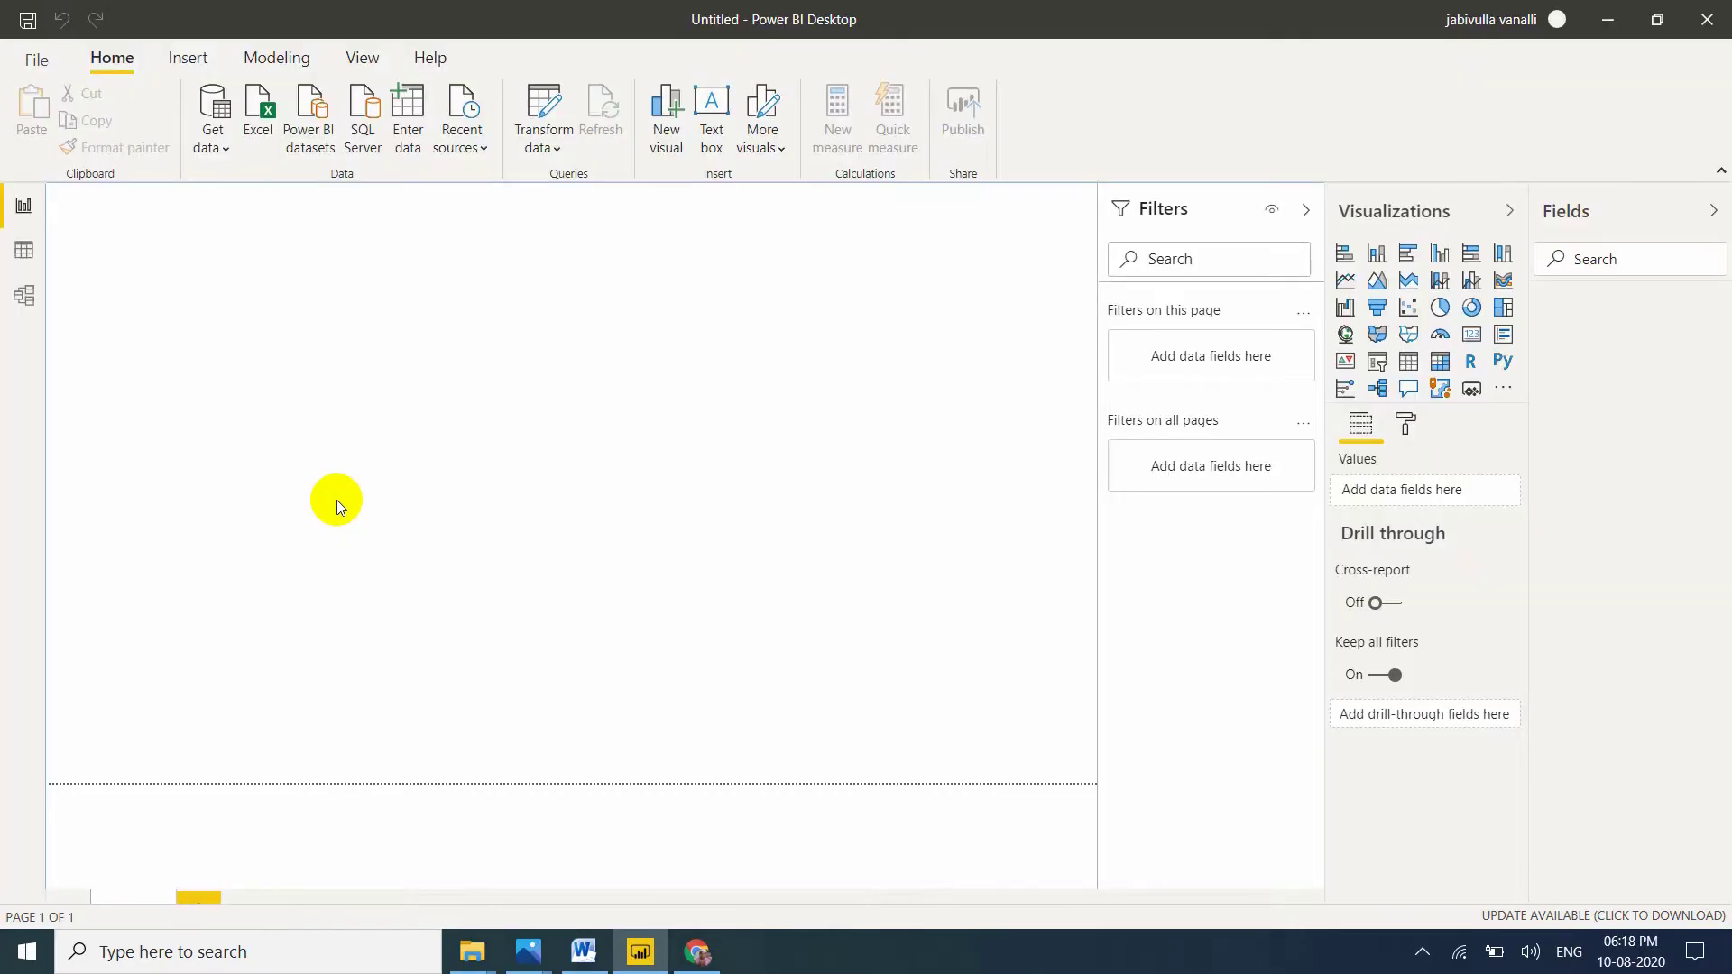
pyautogui.click(252, 131)
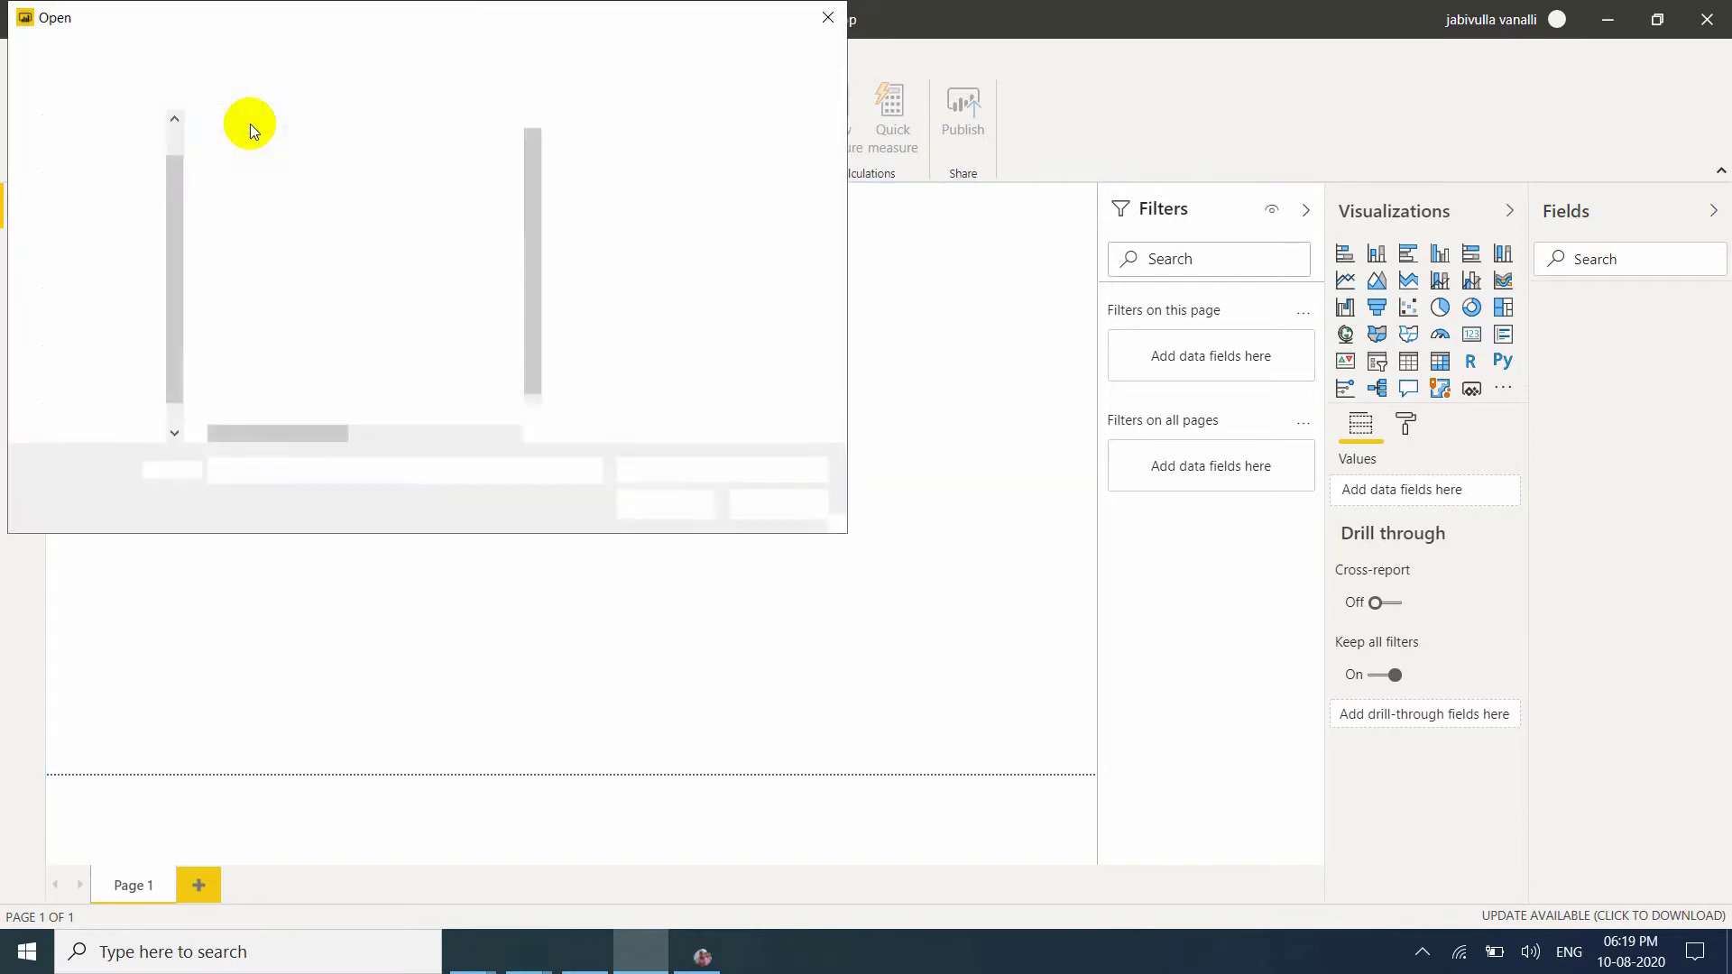
pyautogui.click(271, 303)
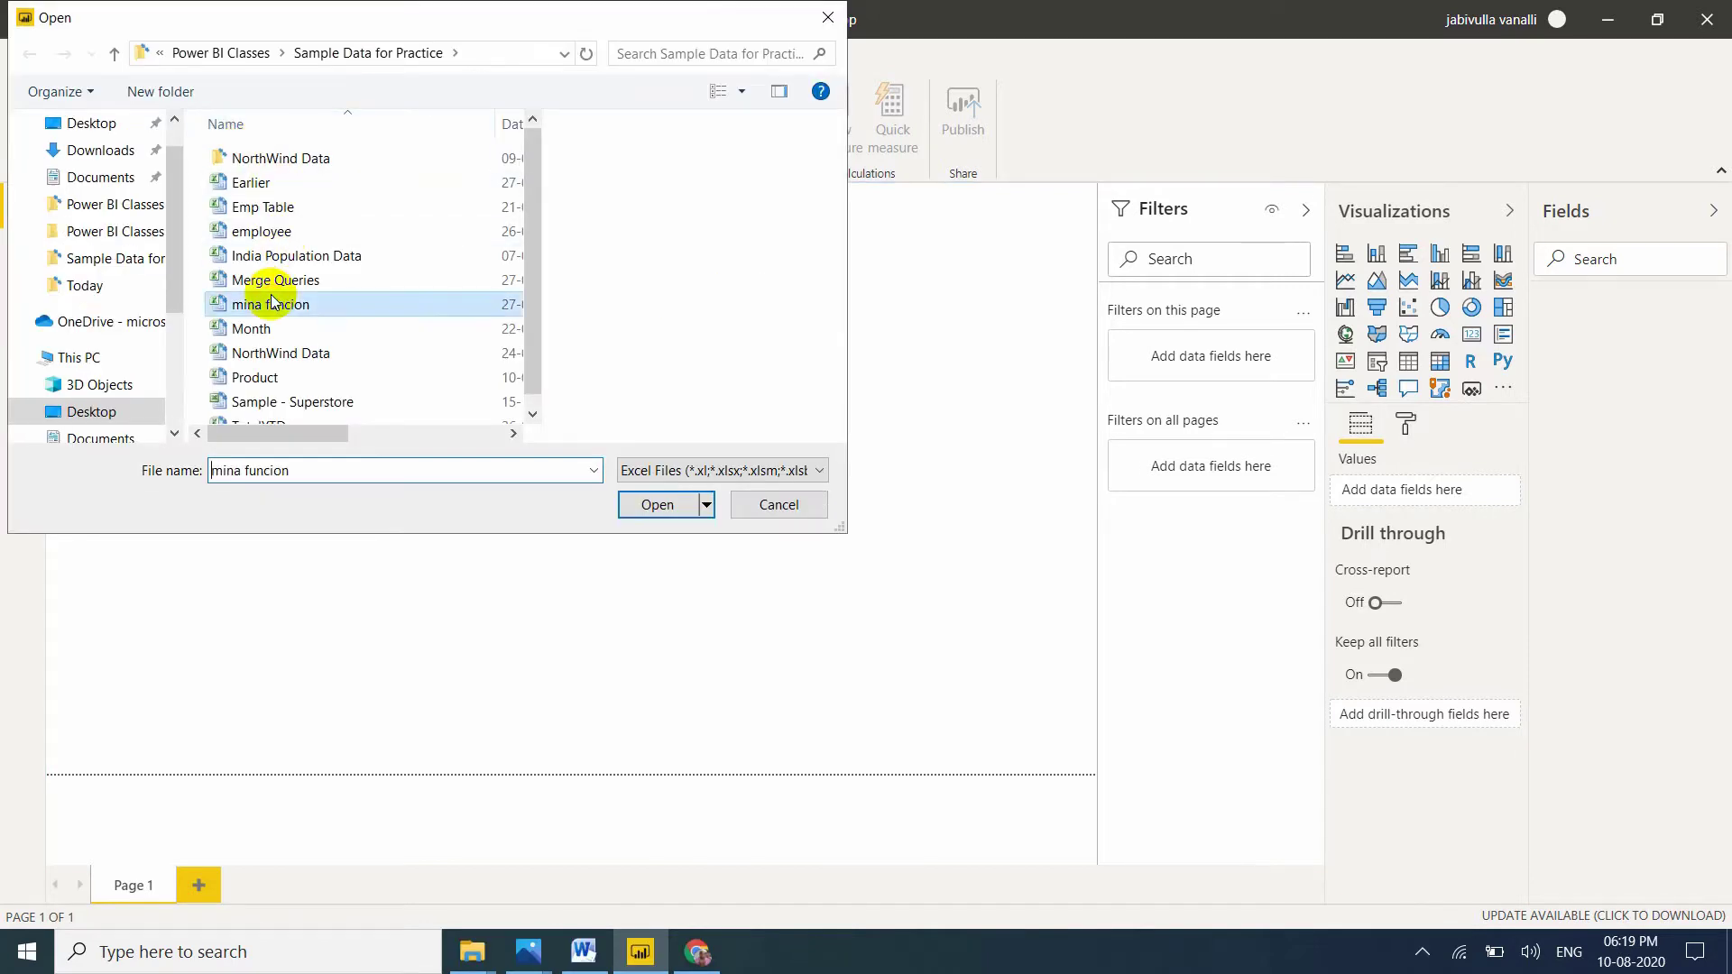
pyautogui.write('p')
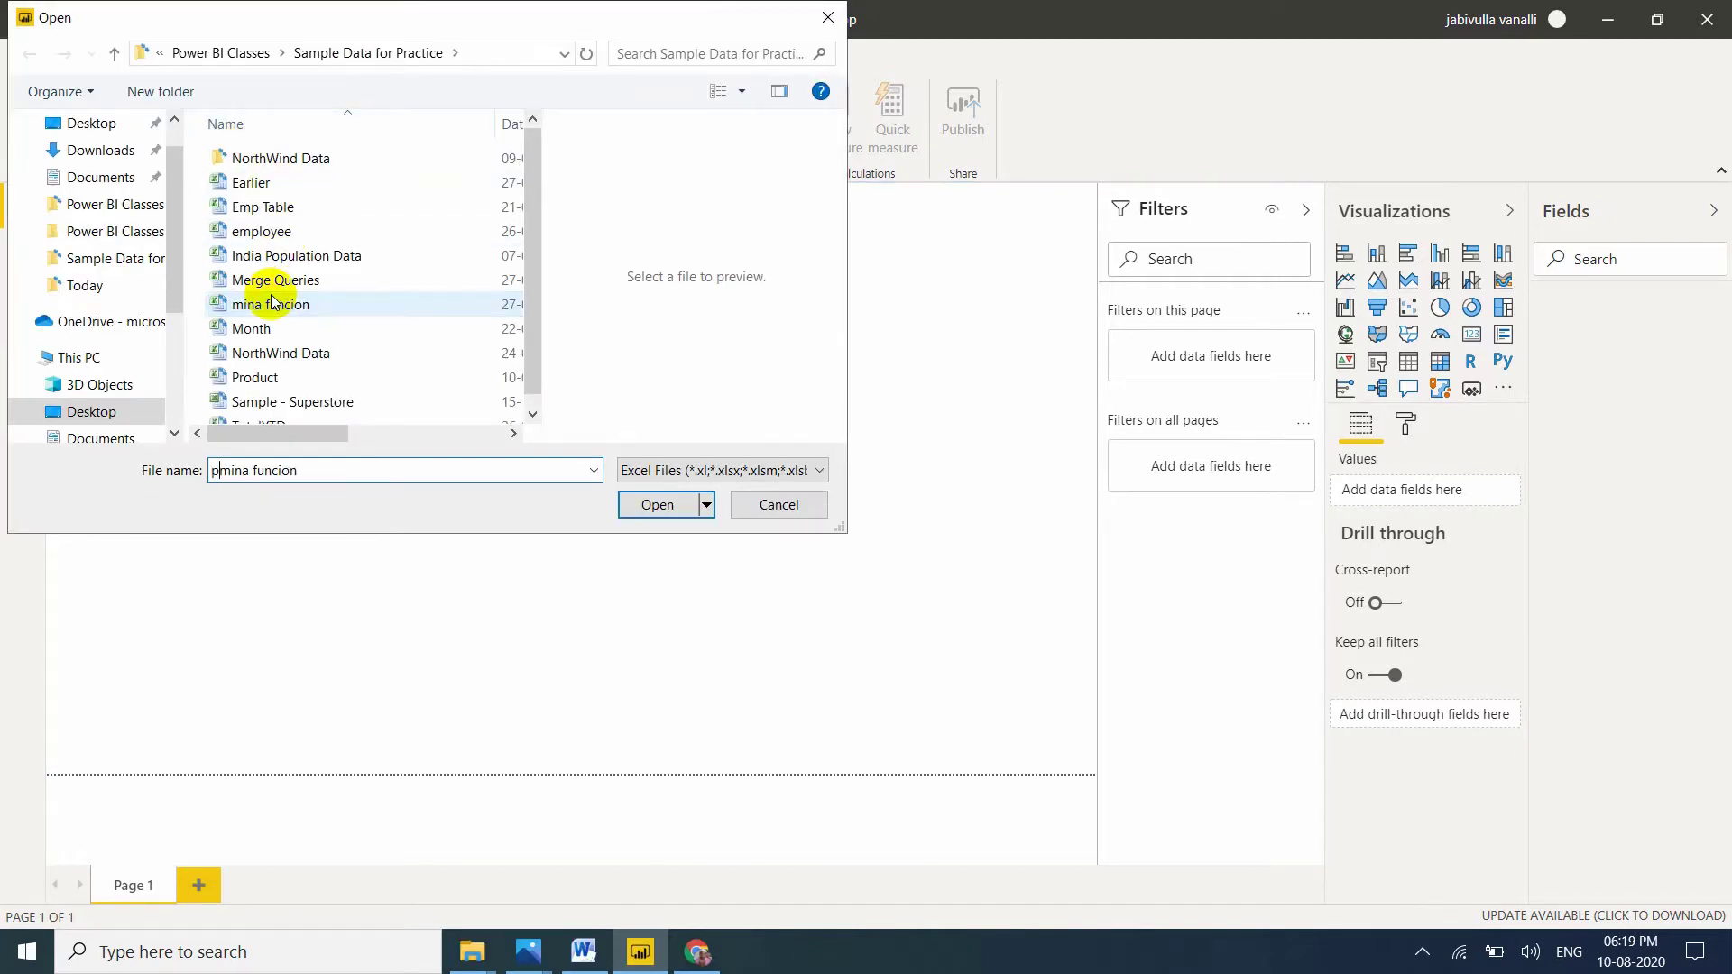
pyautogui.doubleClick(276, 377)
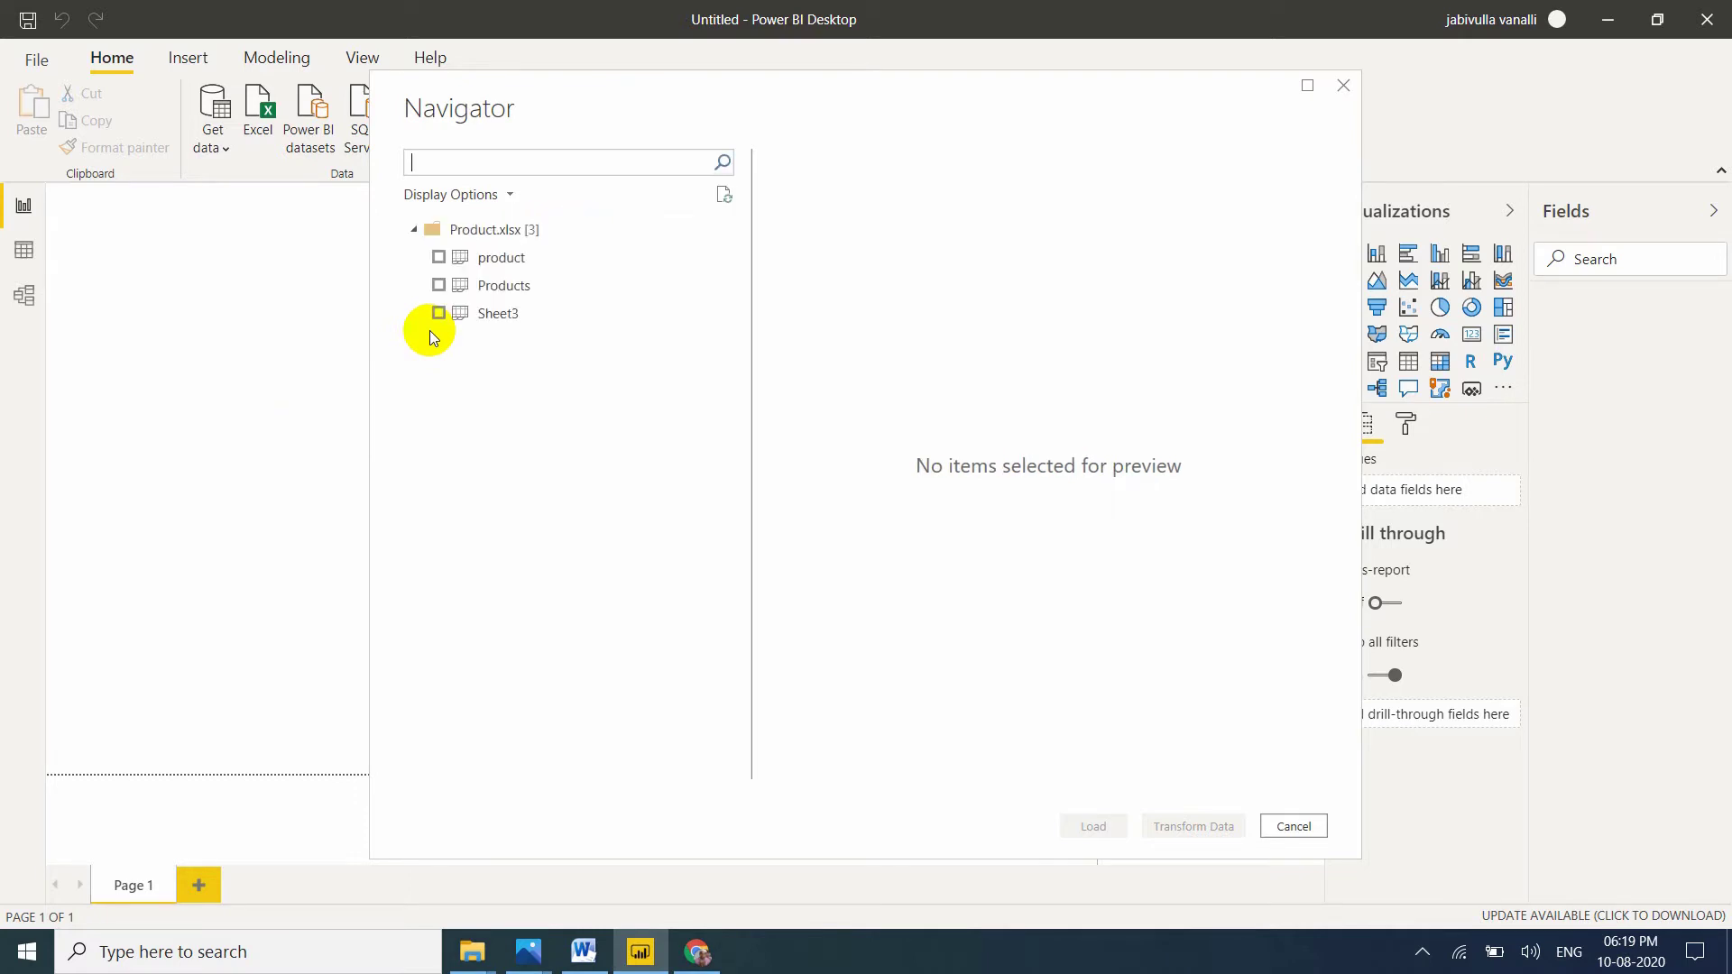
# Select the product sheet of Product.xlsx and load it into the report.
pyautogui.click(469, 258)
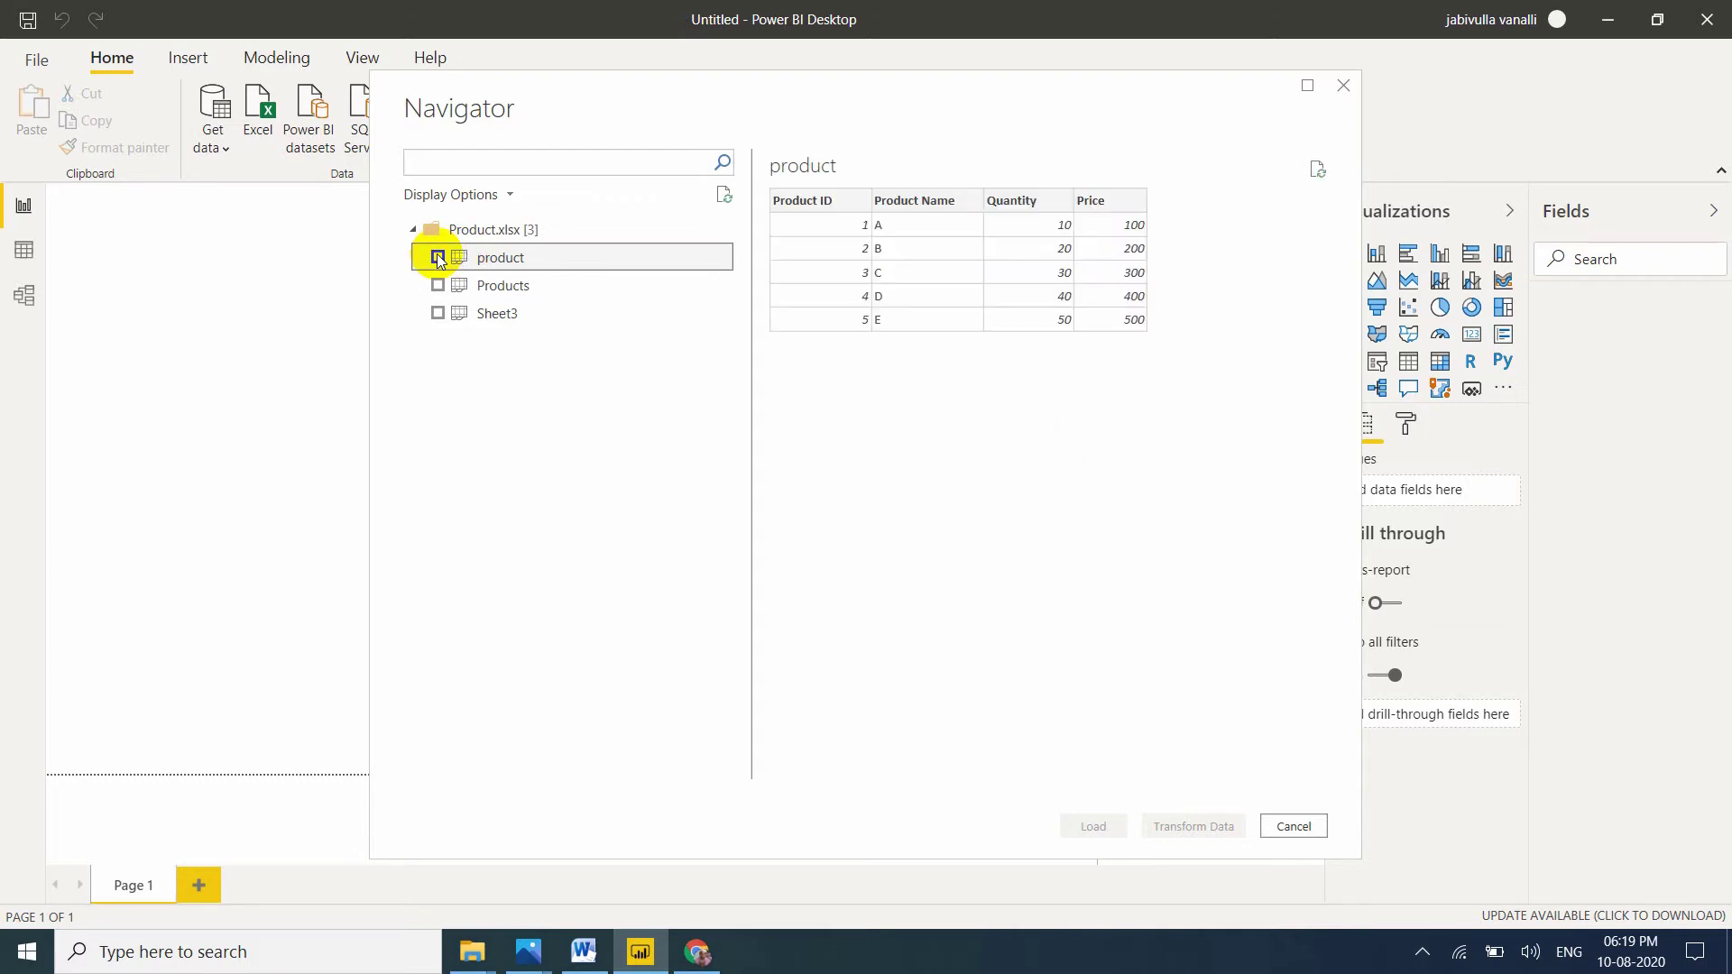
pyautogui.click(439, 258)
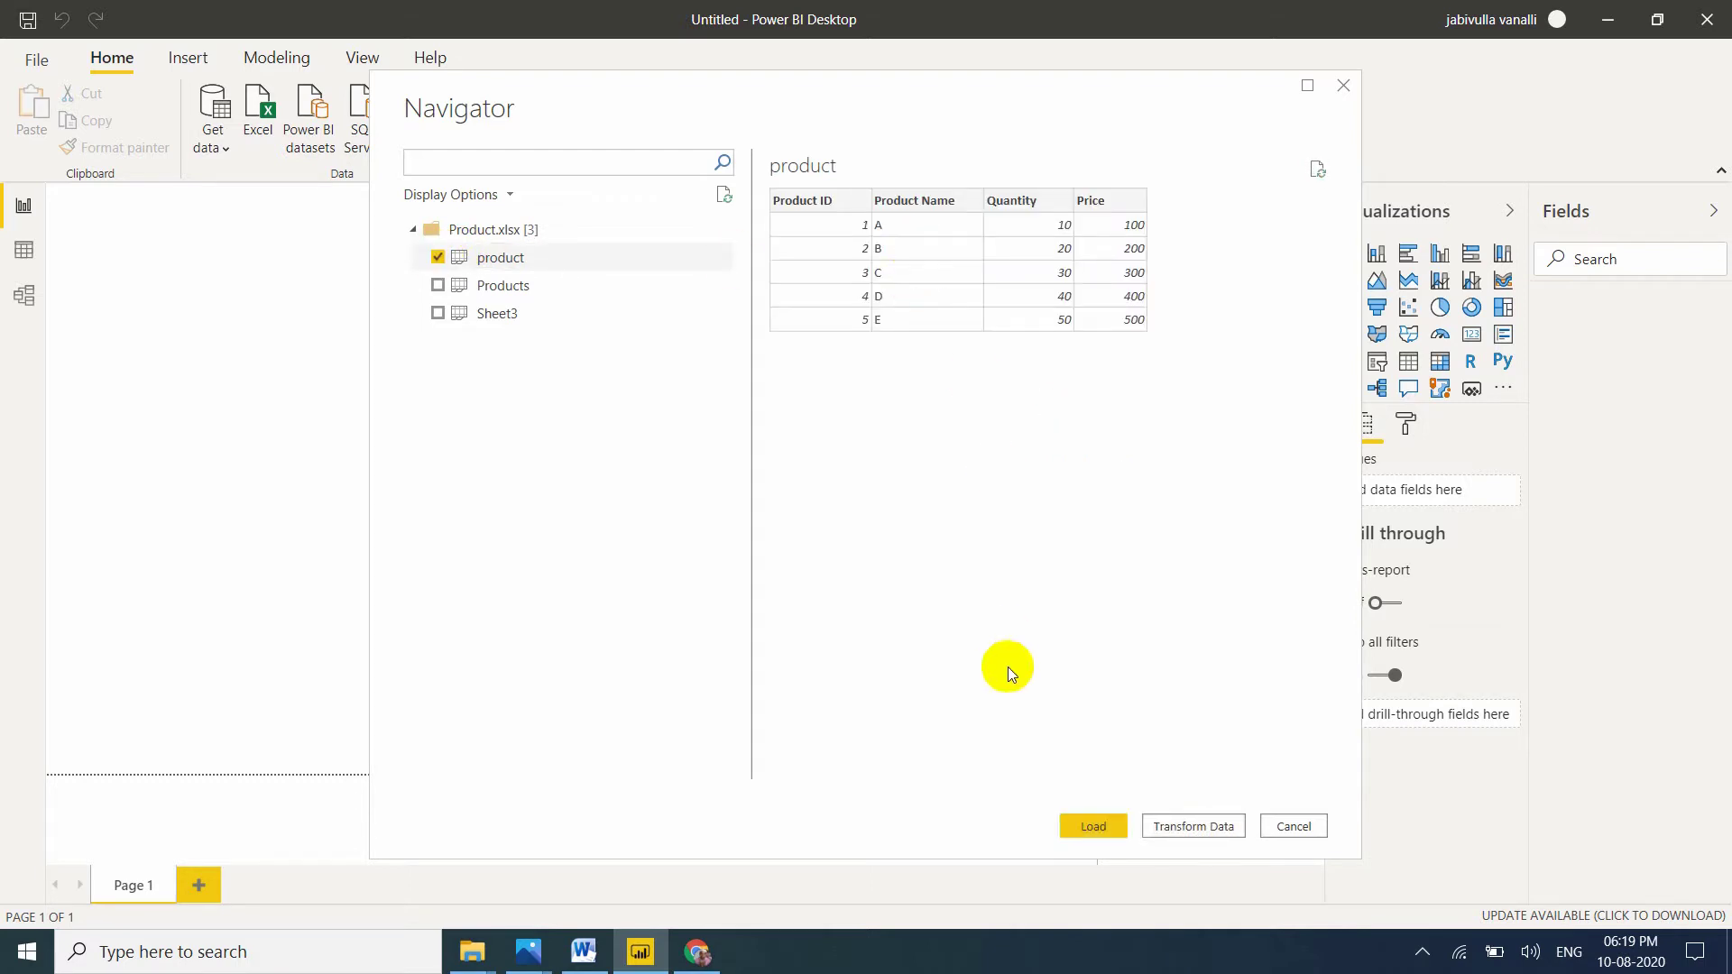
pyautogui.click(1087, 830)
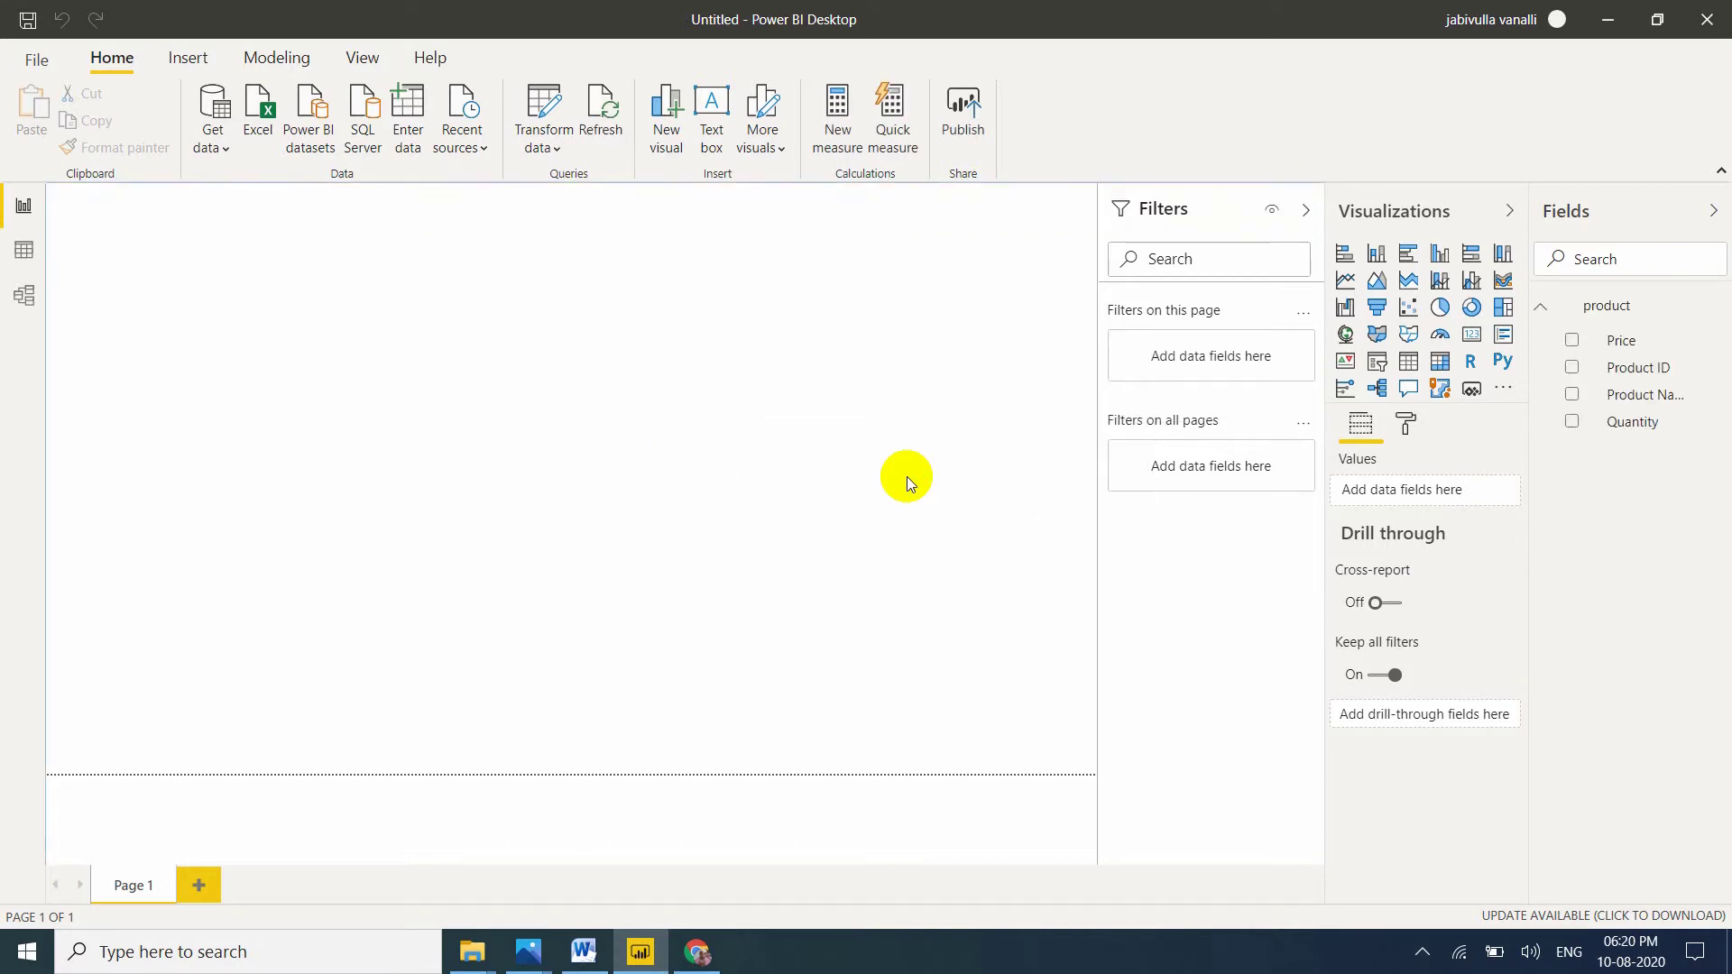
# Show the product table's rows in the data view and examine the summarization options of the Price column.
pyautogui.click(18, 253)
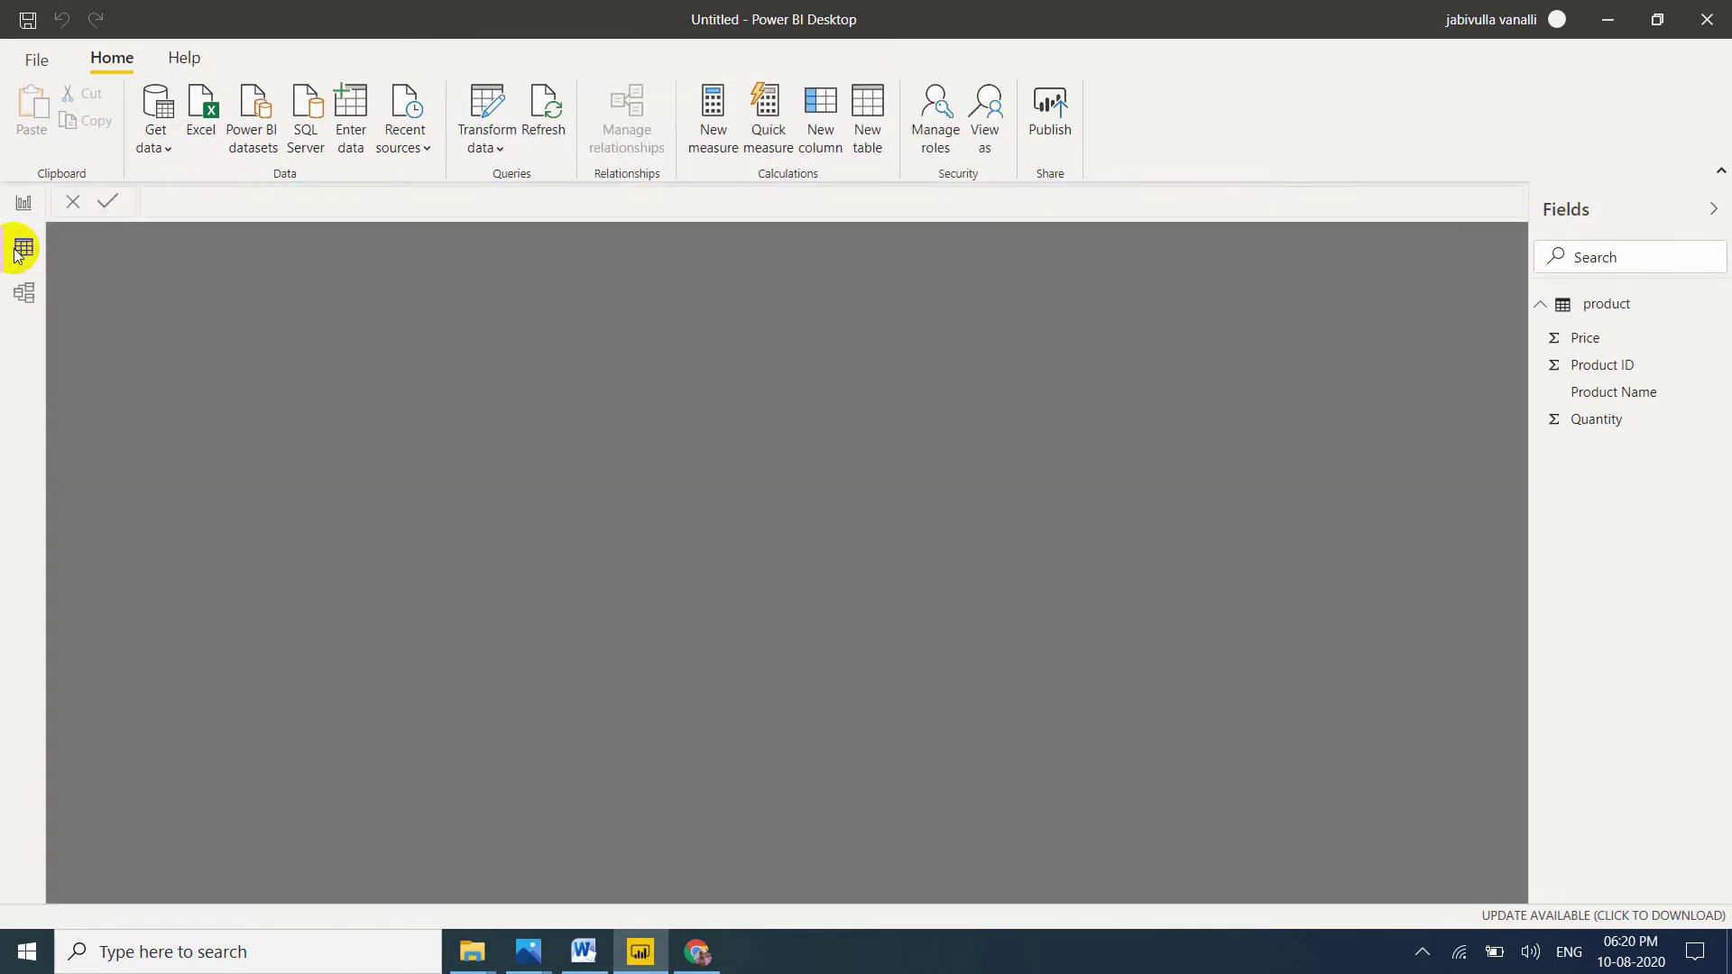
pyautogui.click(1647, 311)
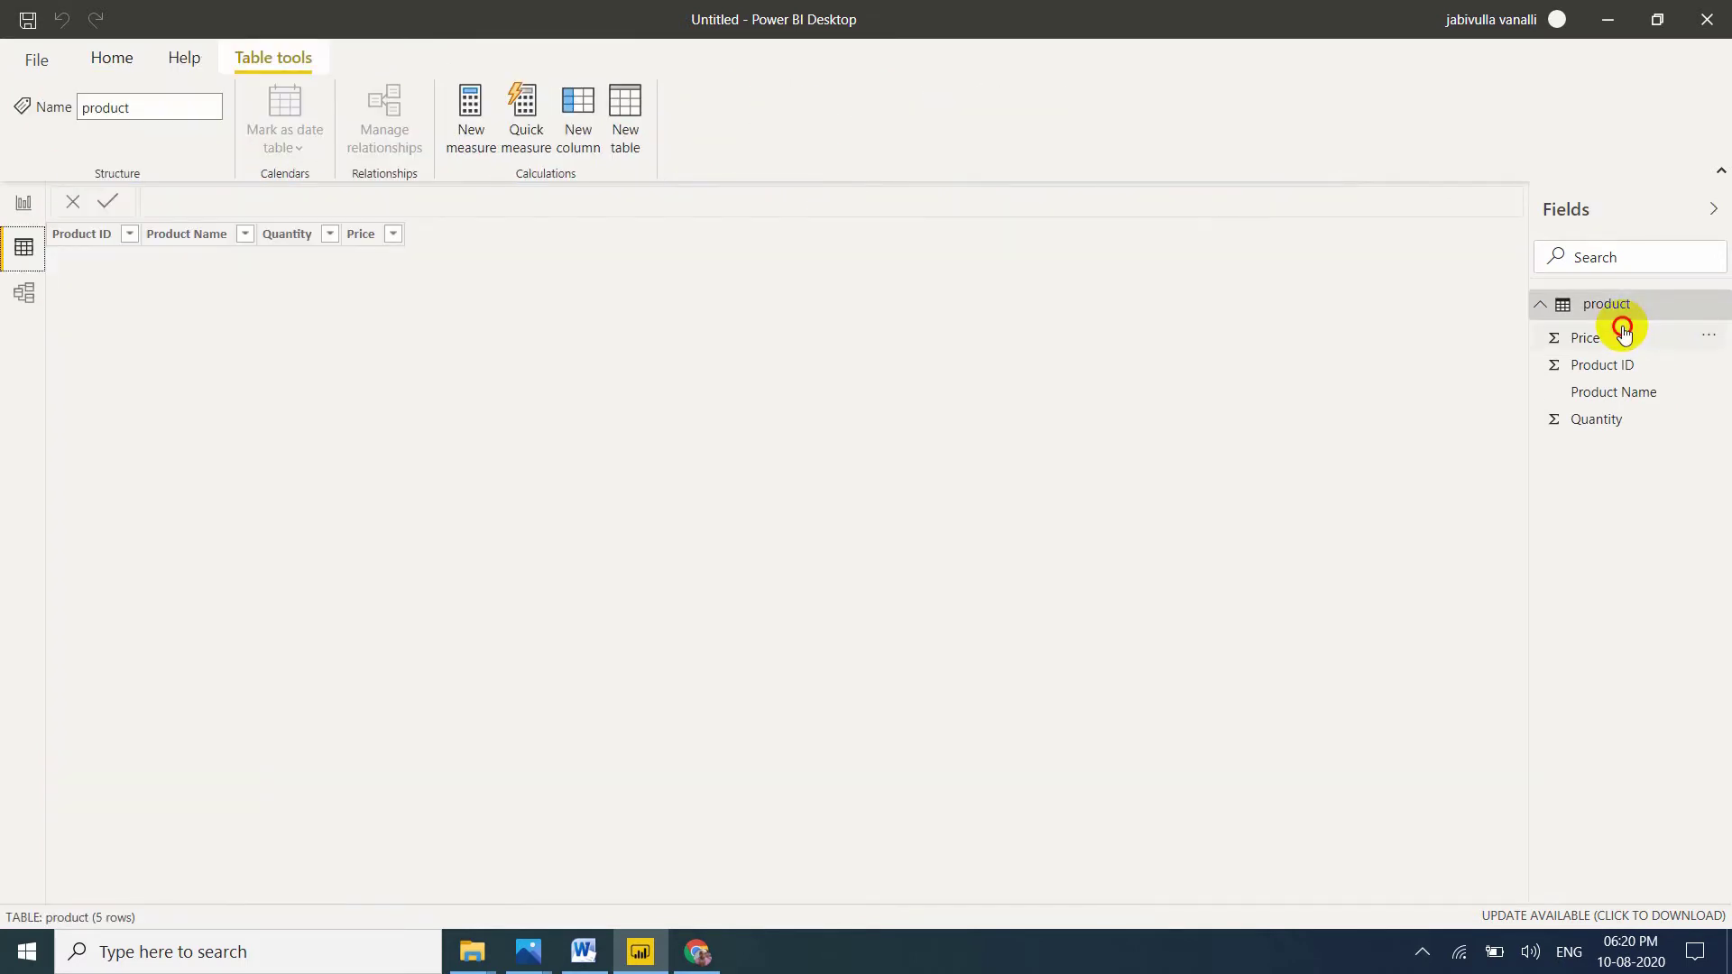
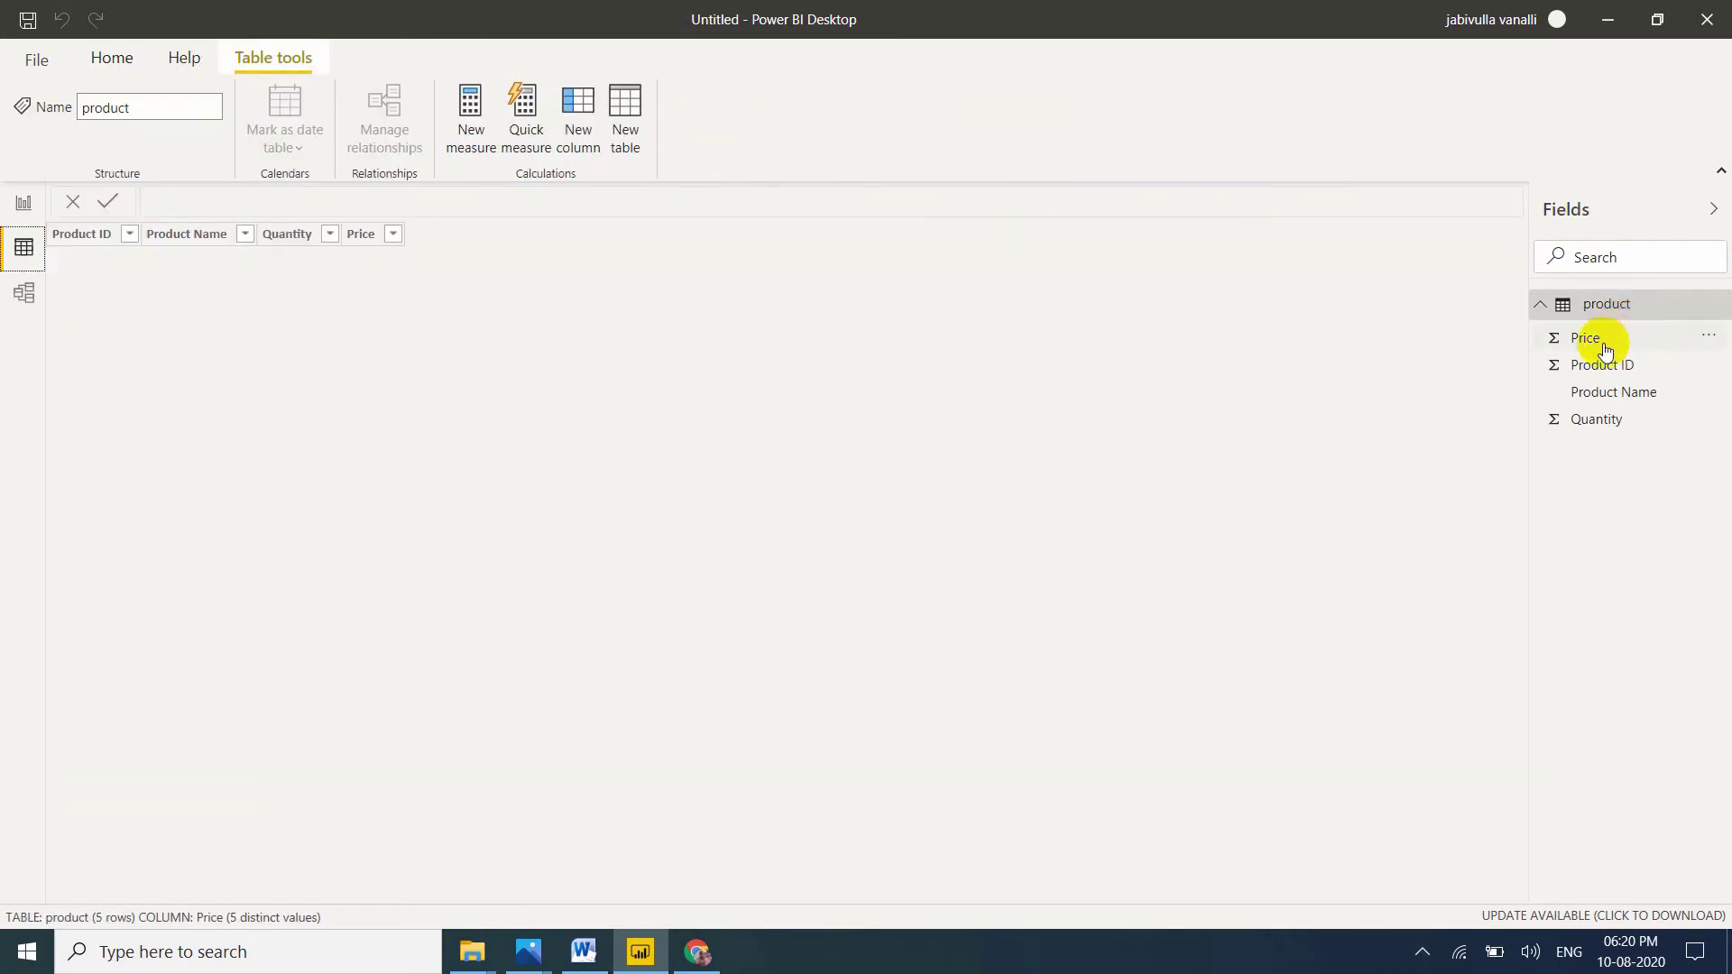
pyautogui.click(1604, 350)
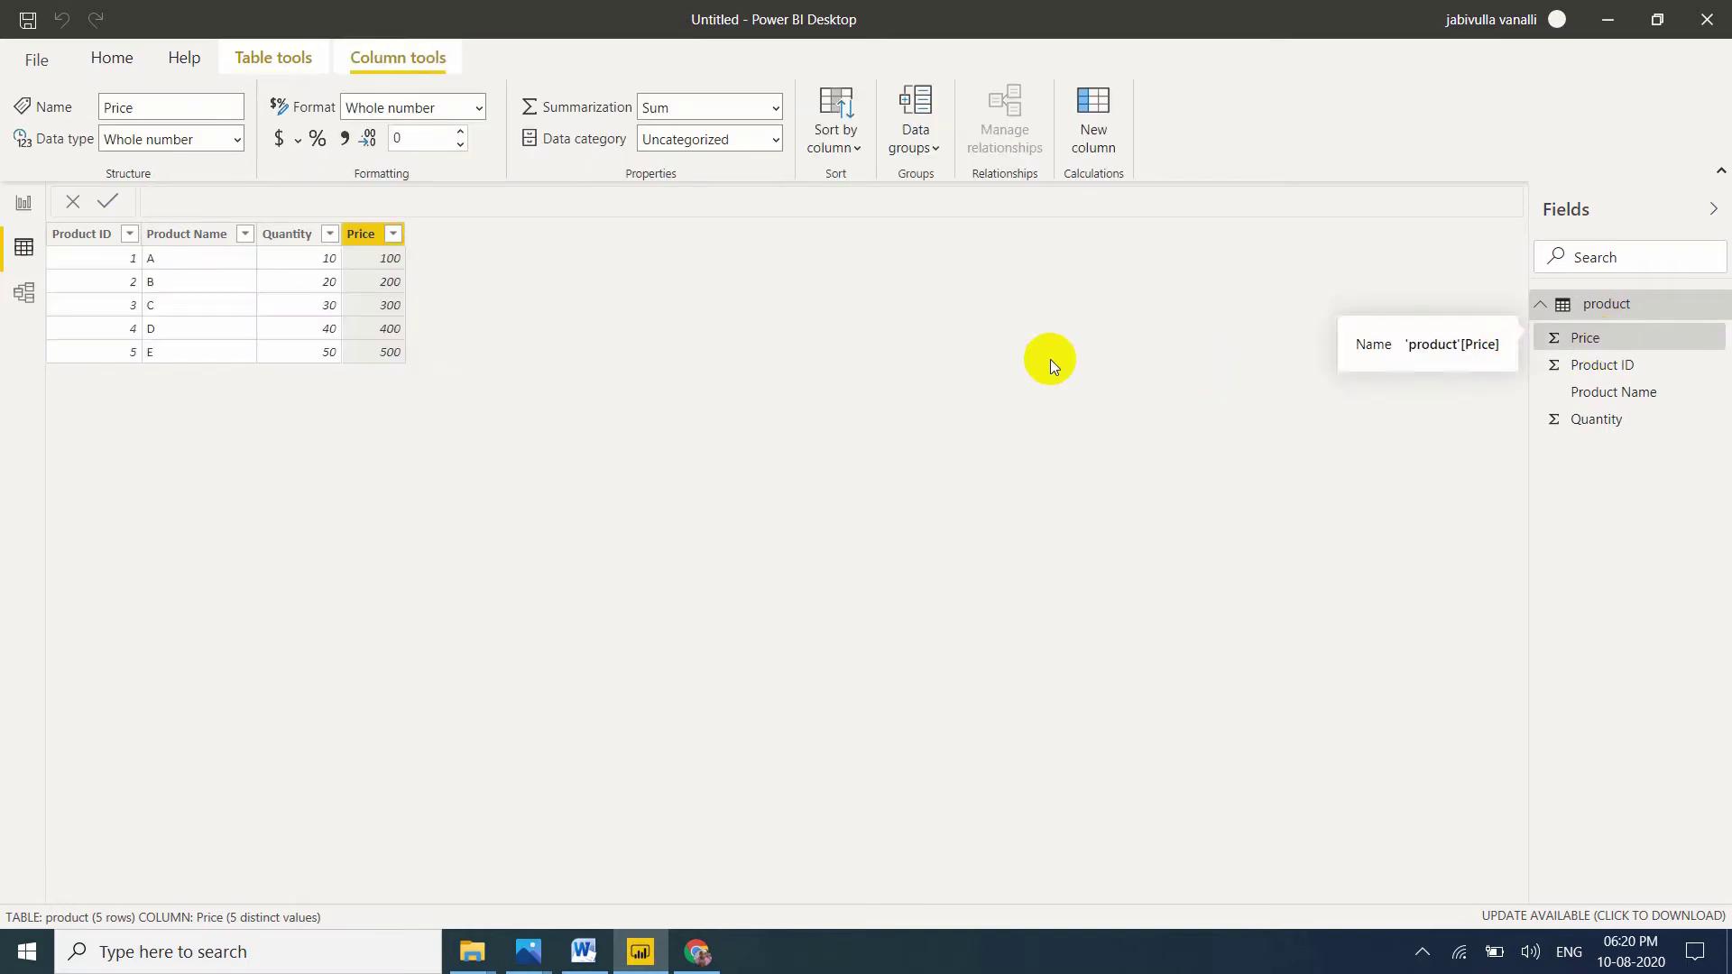
pyautogui.click(774, 108)
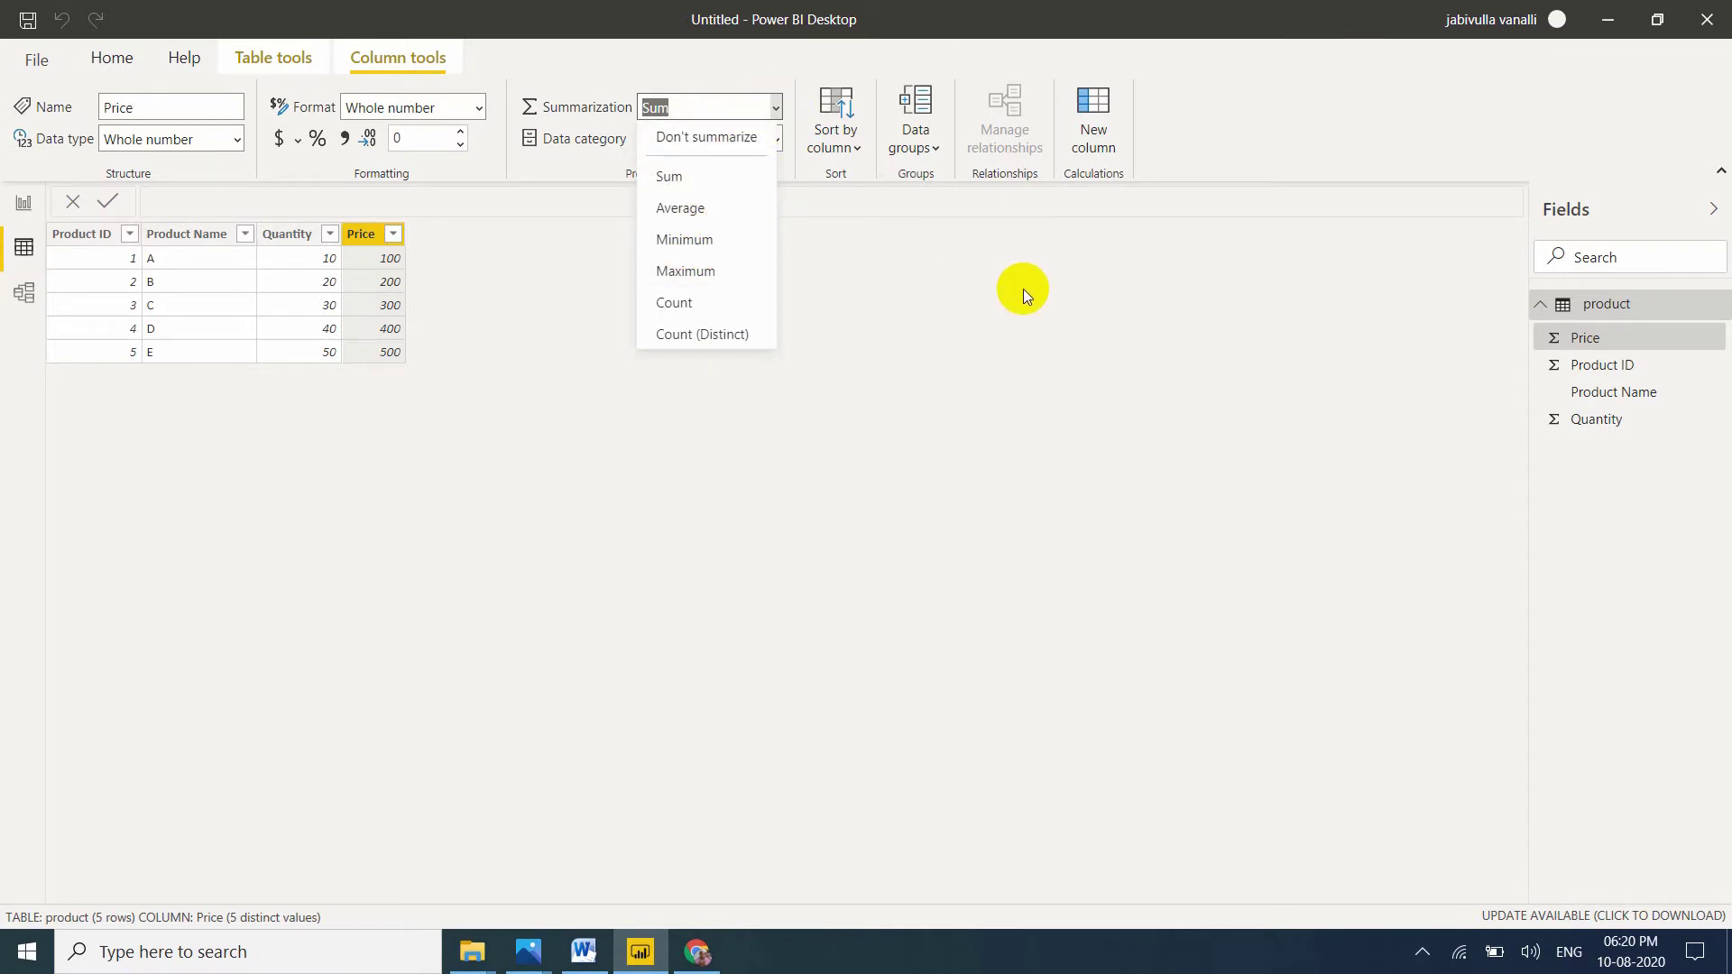
pyautogui.click(862, 276)
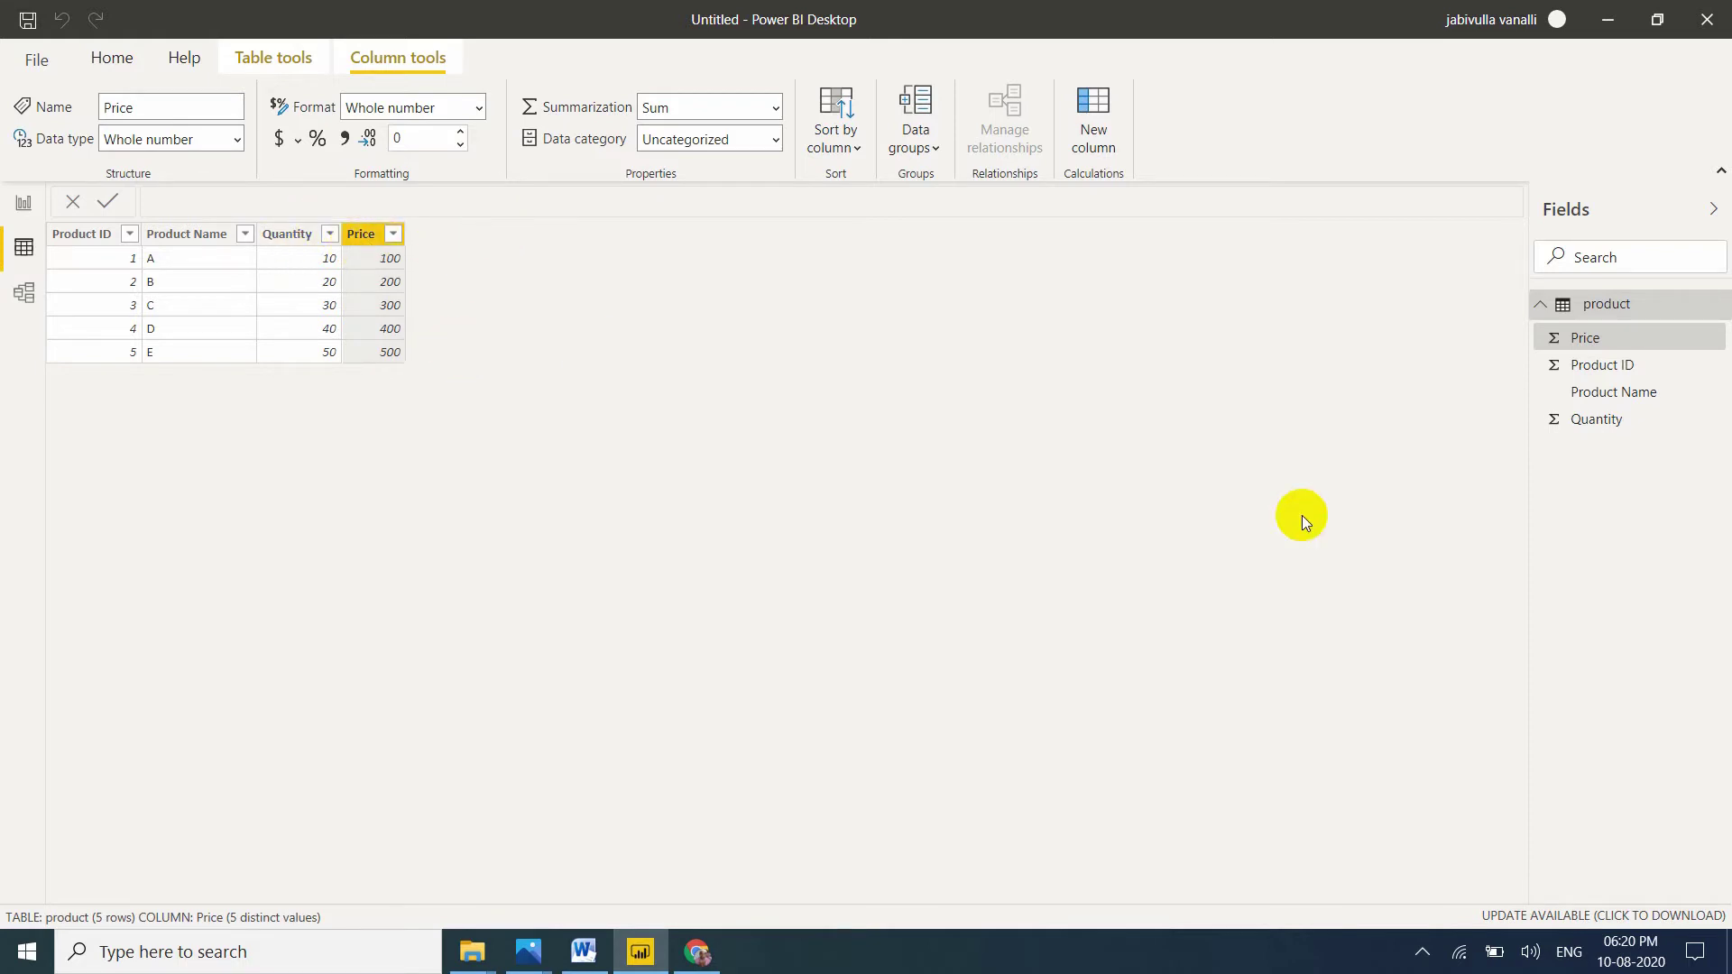
# Add a calculated column to the product table and begin its formula with Total Sales = SUMX(.
pyautogui.rightClick(1635, 307)
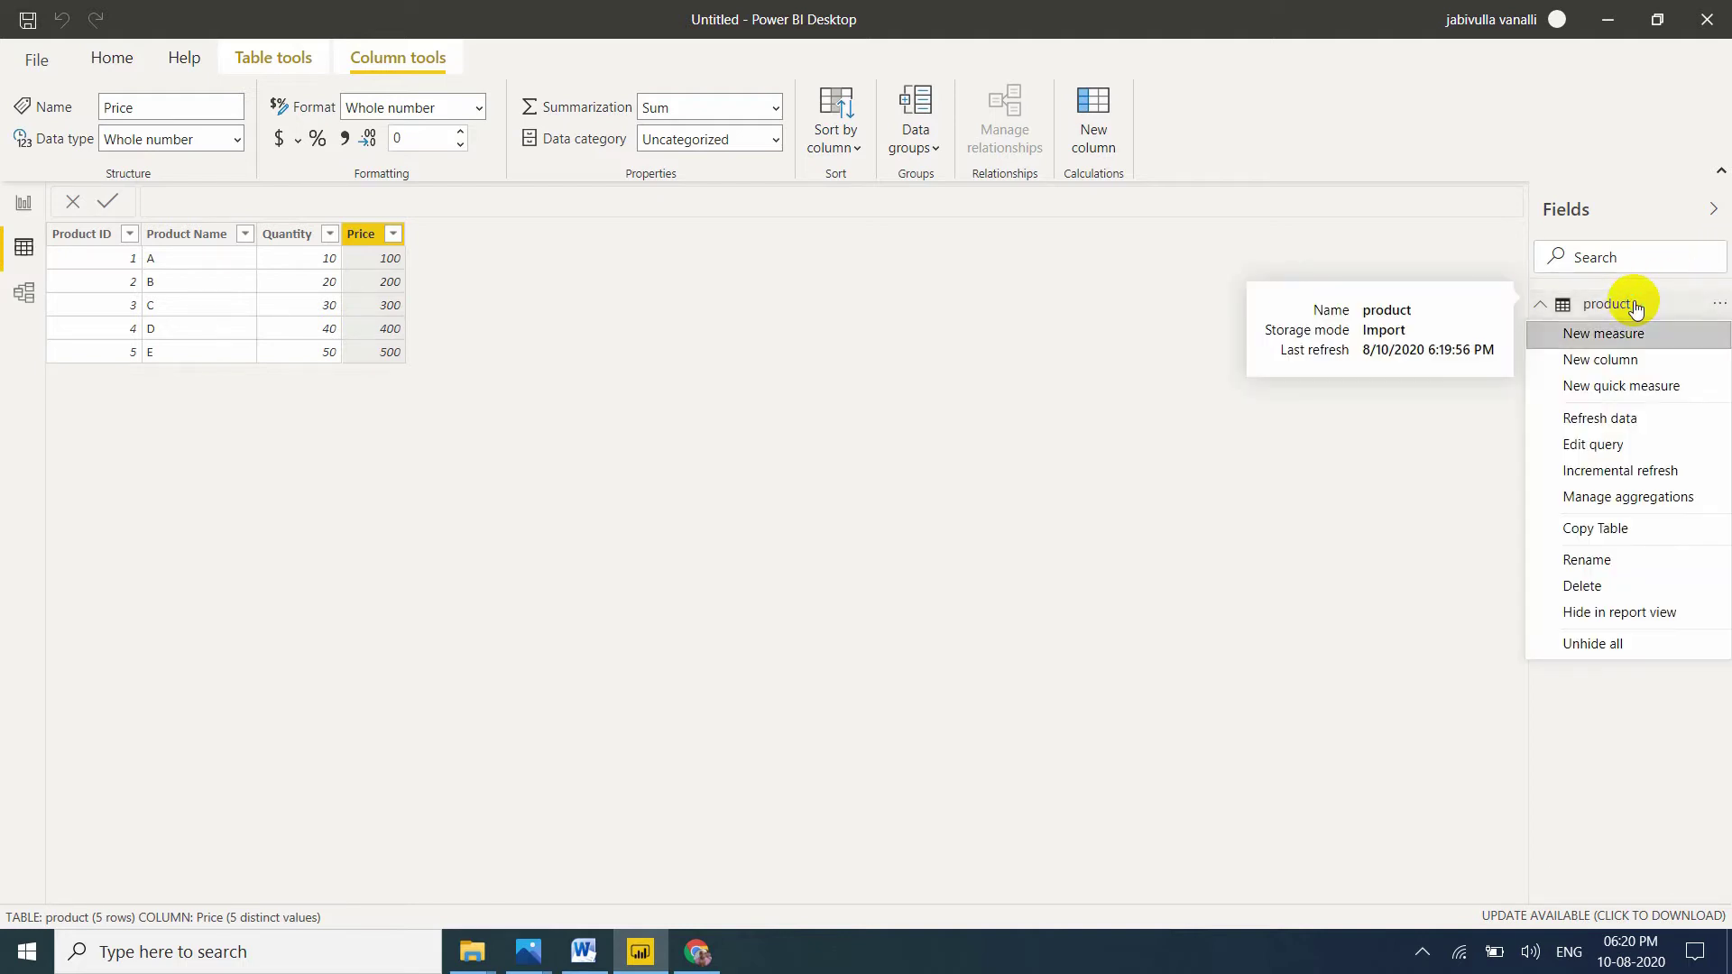
pyautogui.click(1602, 361)
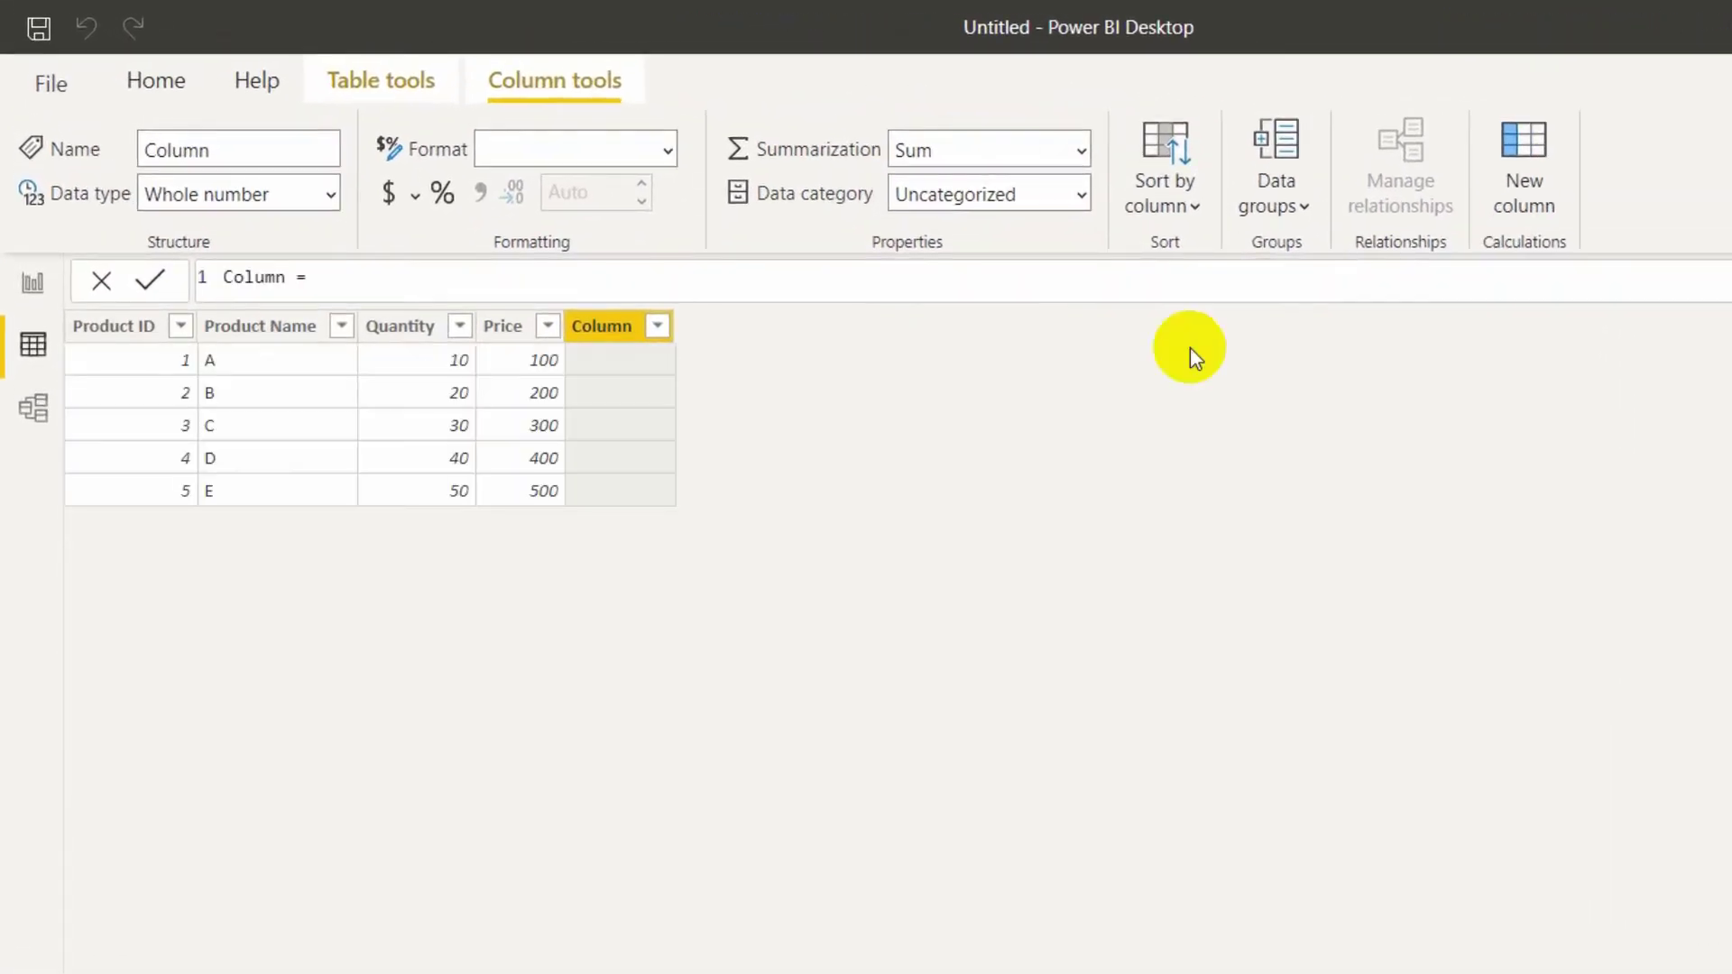
pyautogui.click(345, 282)
pyautogui.hotkey('ctrl', 'a')
pyautogui.write('Total Sal')
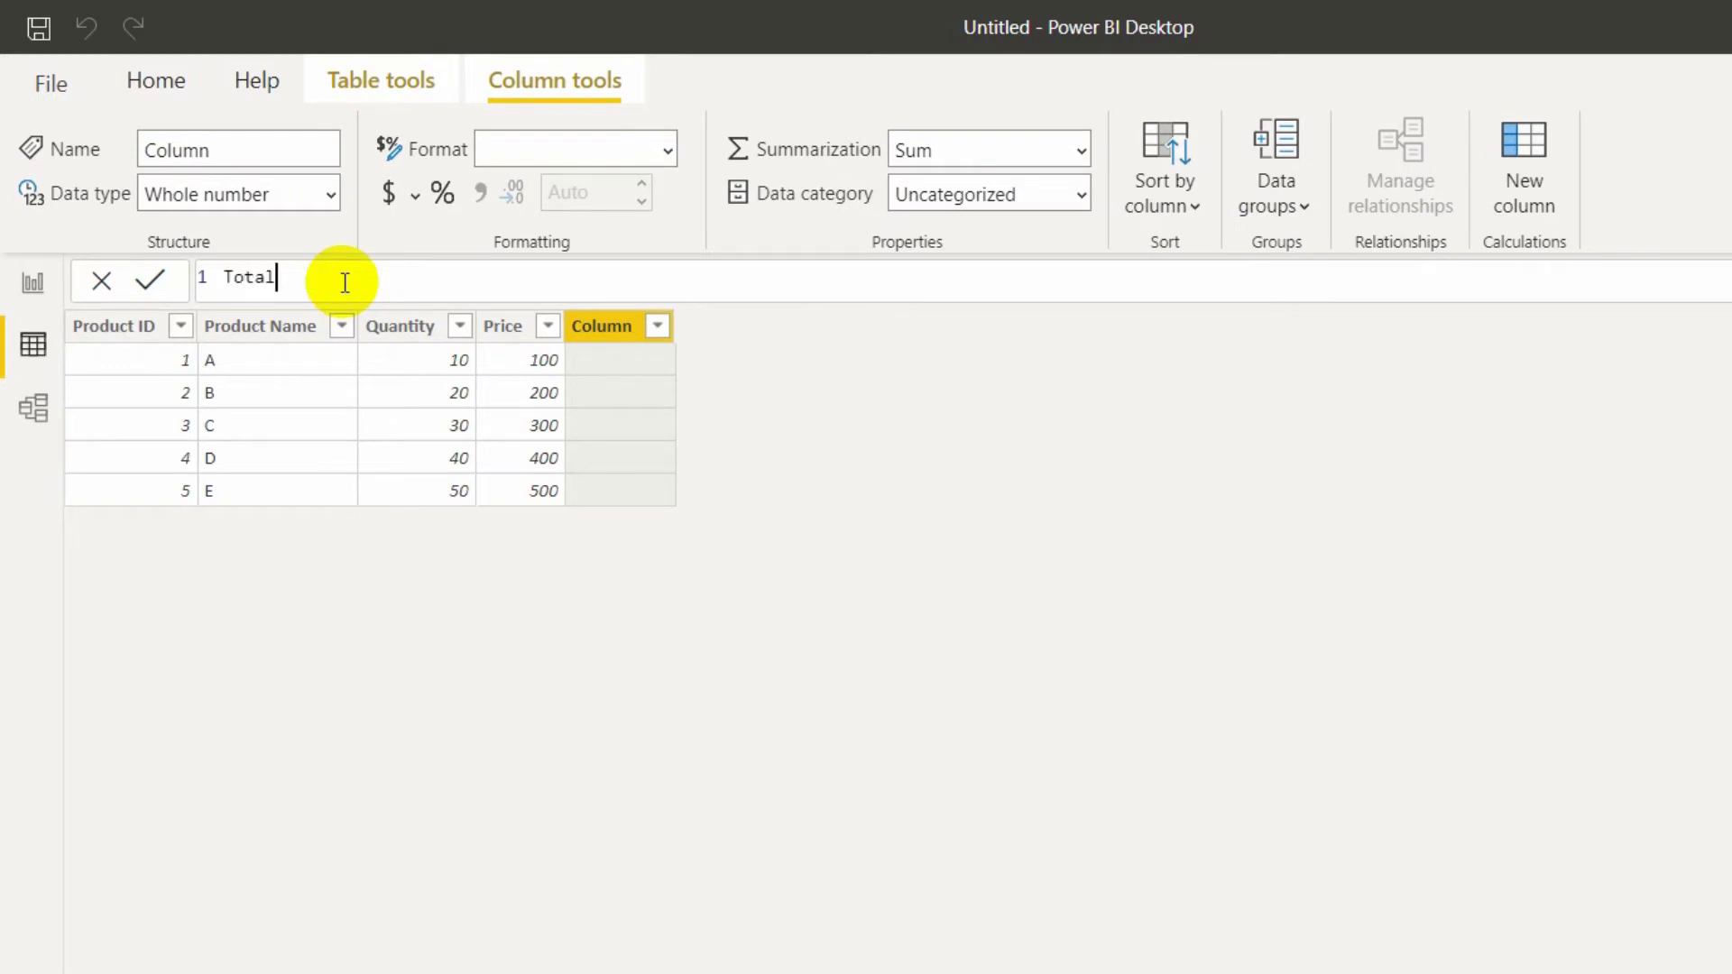
pyautogui.write('es = SUMX(')
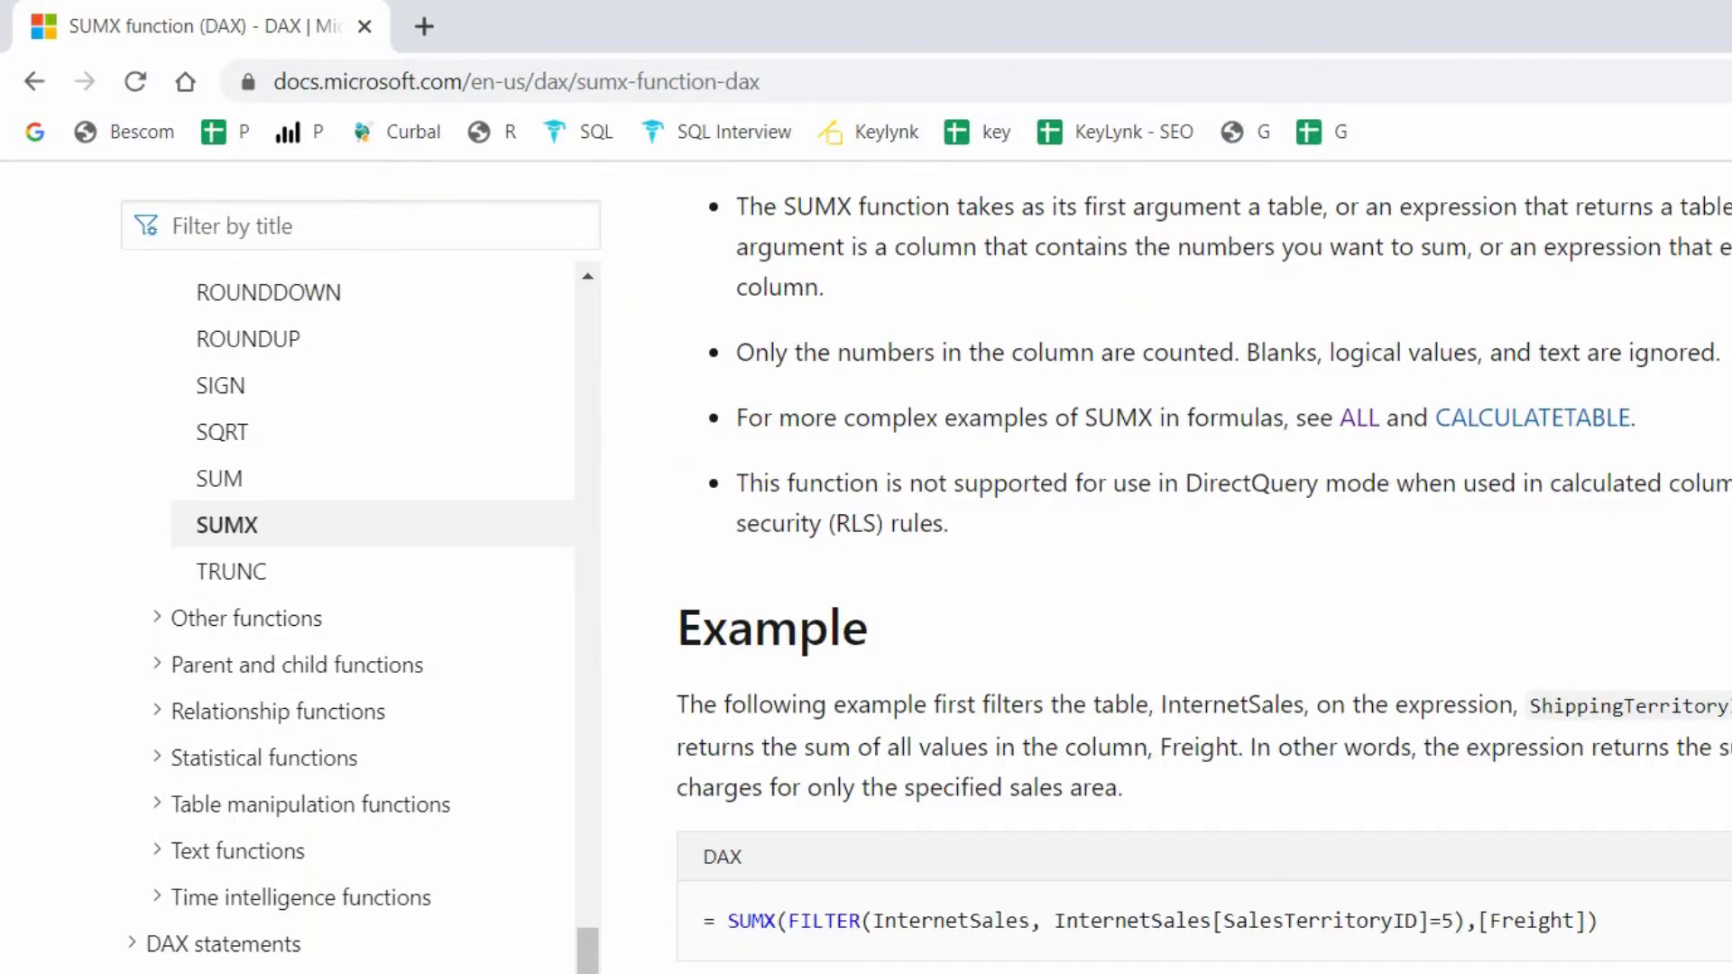
# Check the SUMX syntax on the documentation page, and back in Power BI Desktop enter 'product' as the table argument.
pyautogui.scroll(10, 1204, 577)
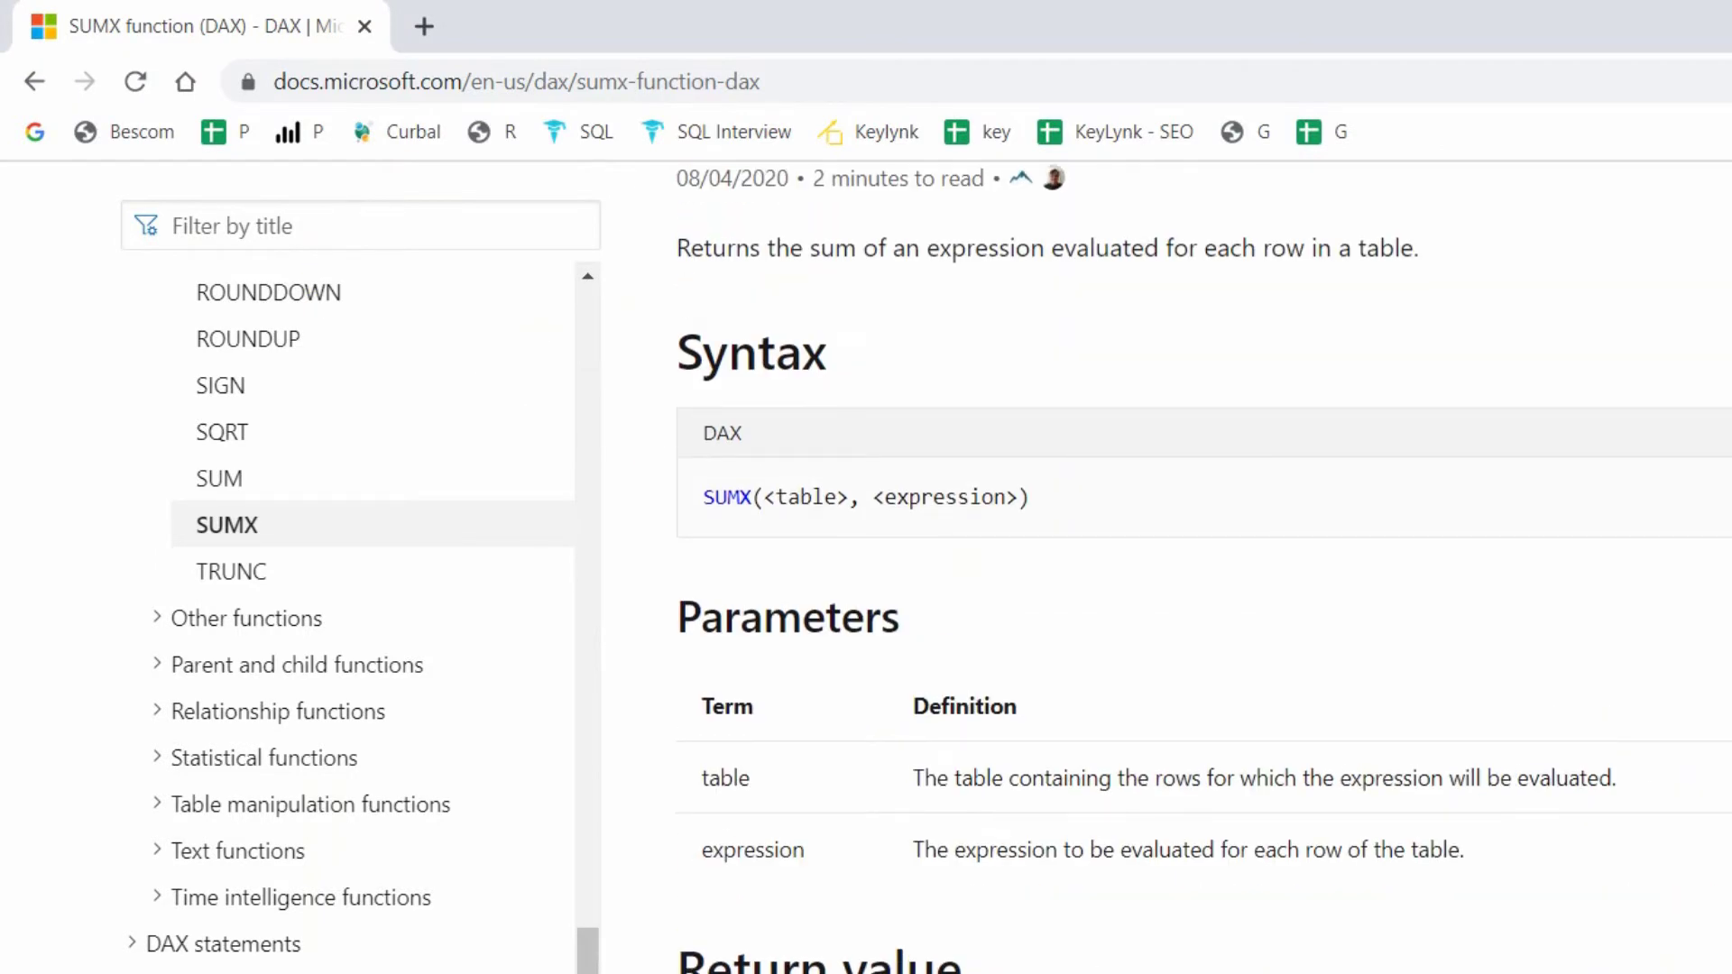
pyautogui.hotkey('alt', 'Tab')
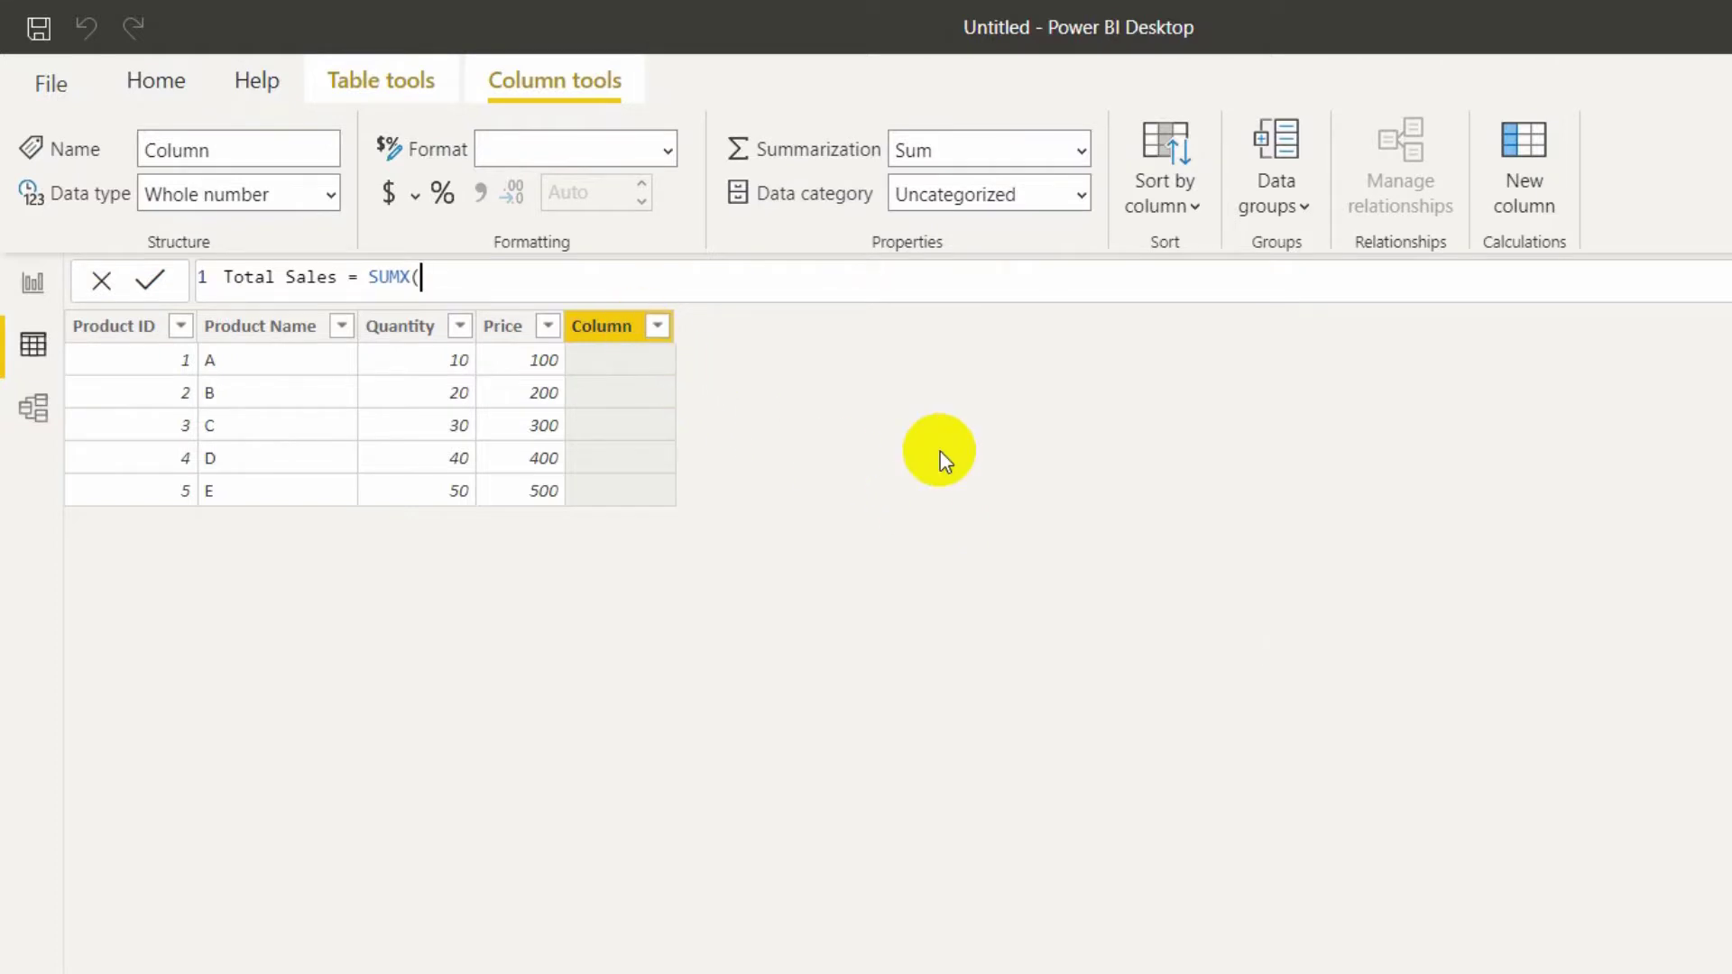
pyautogui.write('pro')
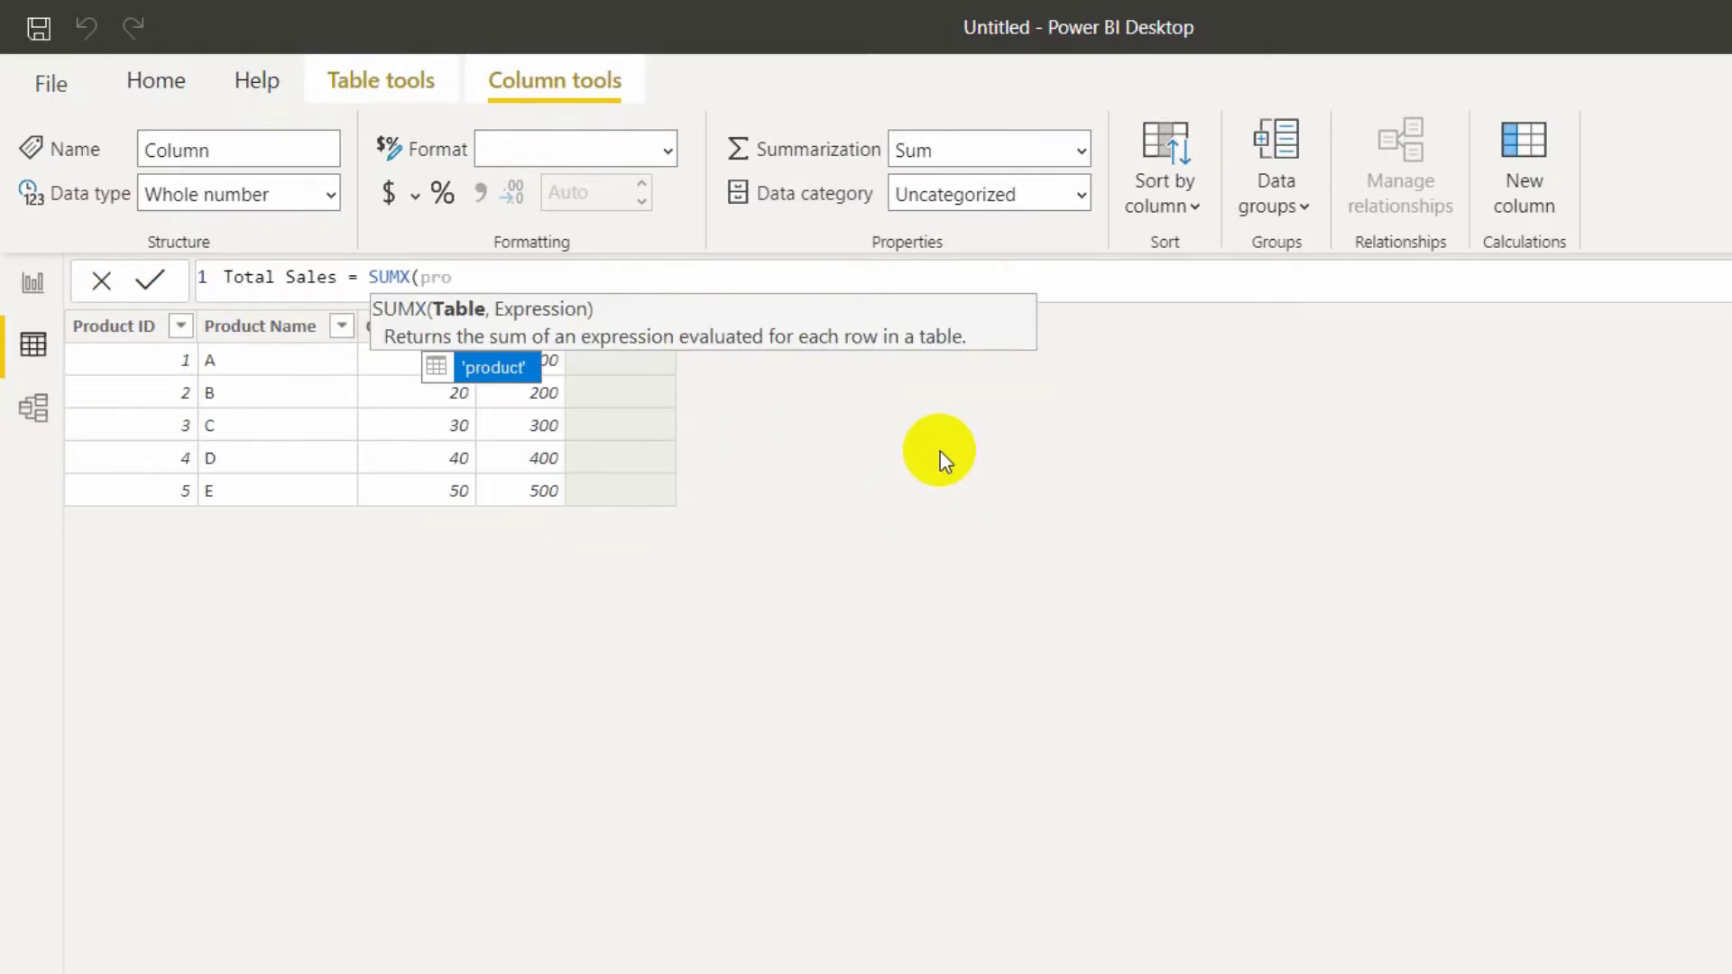
pyautogui.press('Tab')
pyautogui.write(', ')
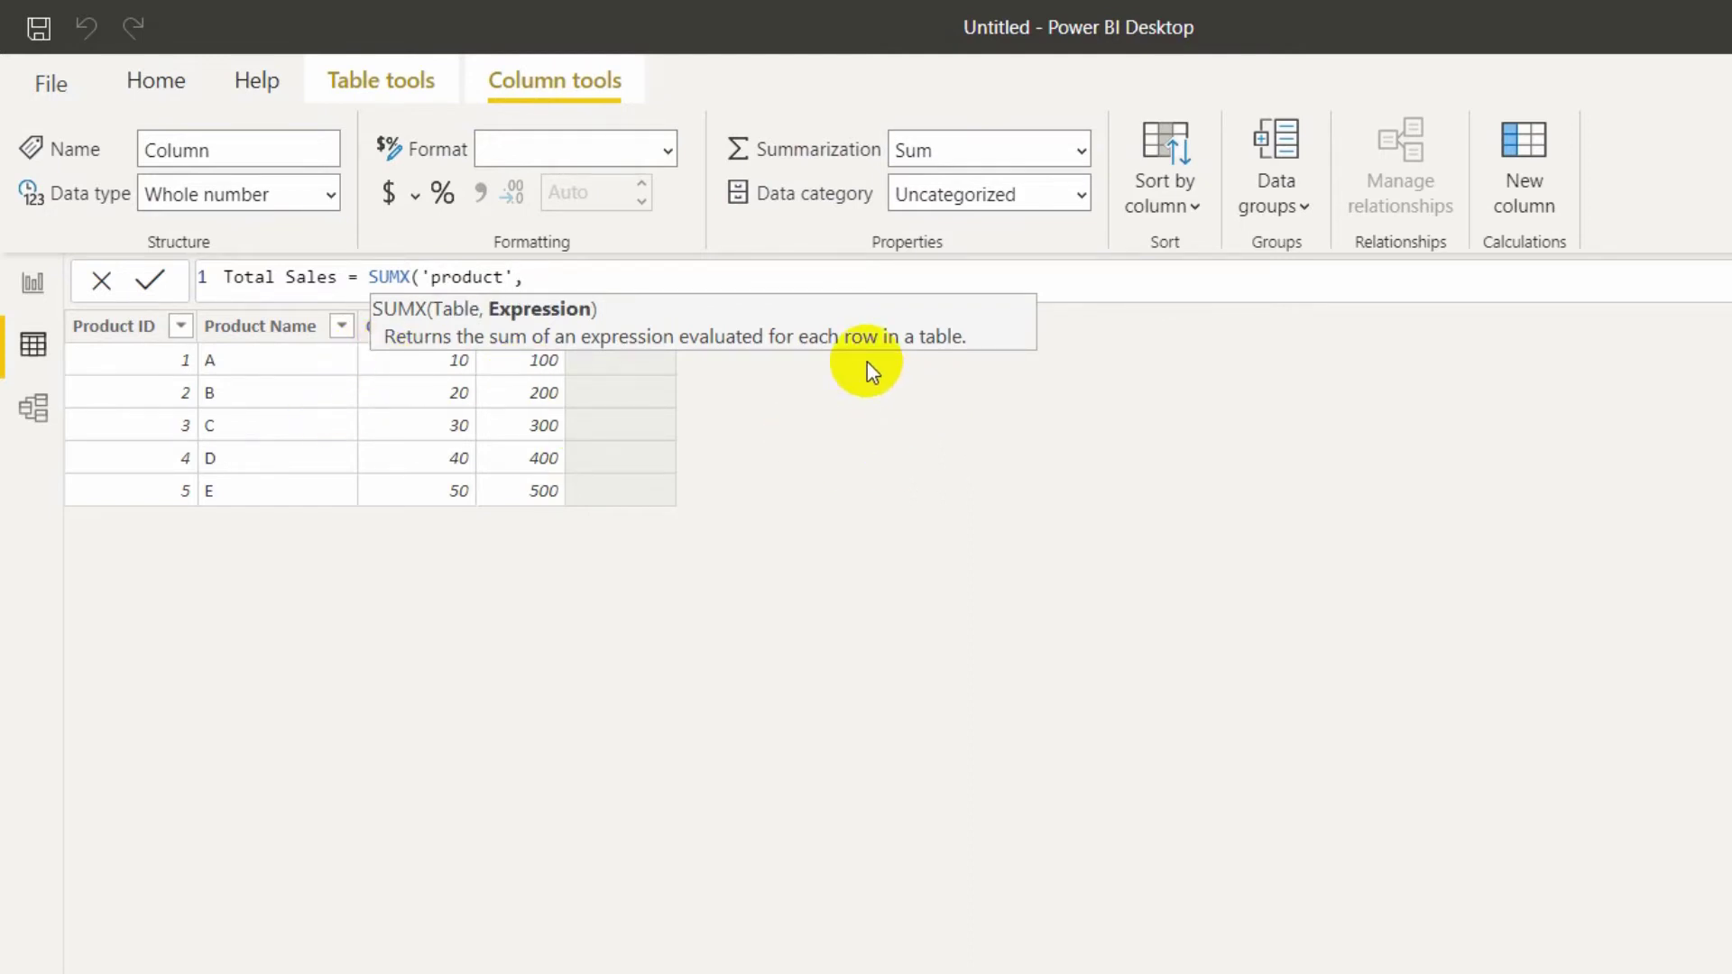
# Complete the Total Sales formula with the expression 'product'[Quantity]*'product'[Price] and commit it.
pyautogui.write('qu')
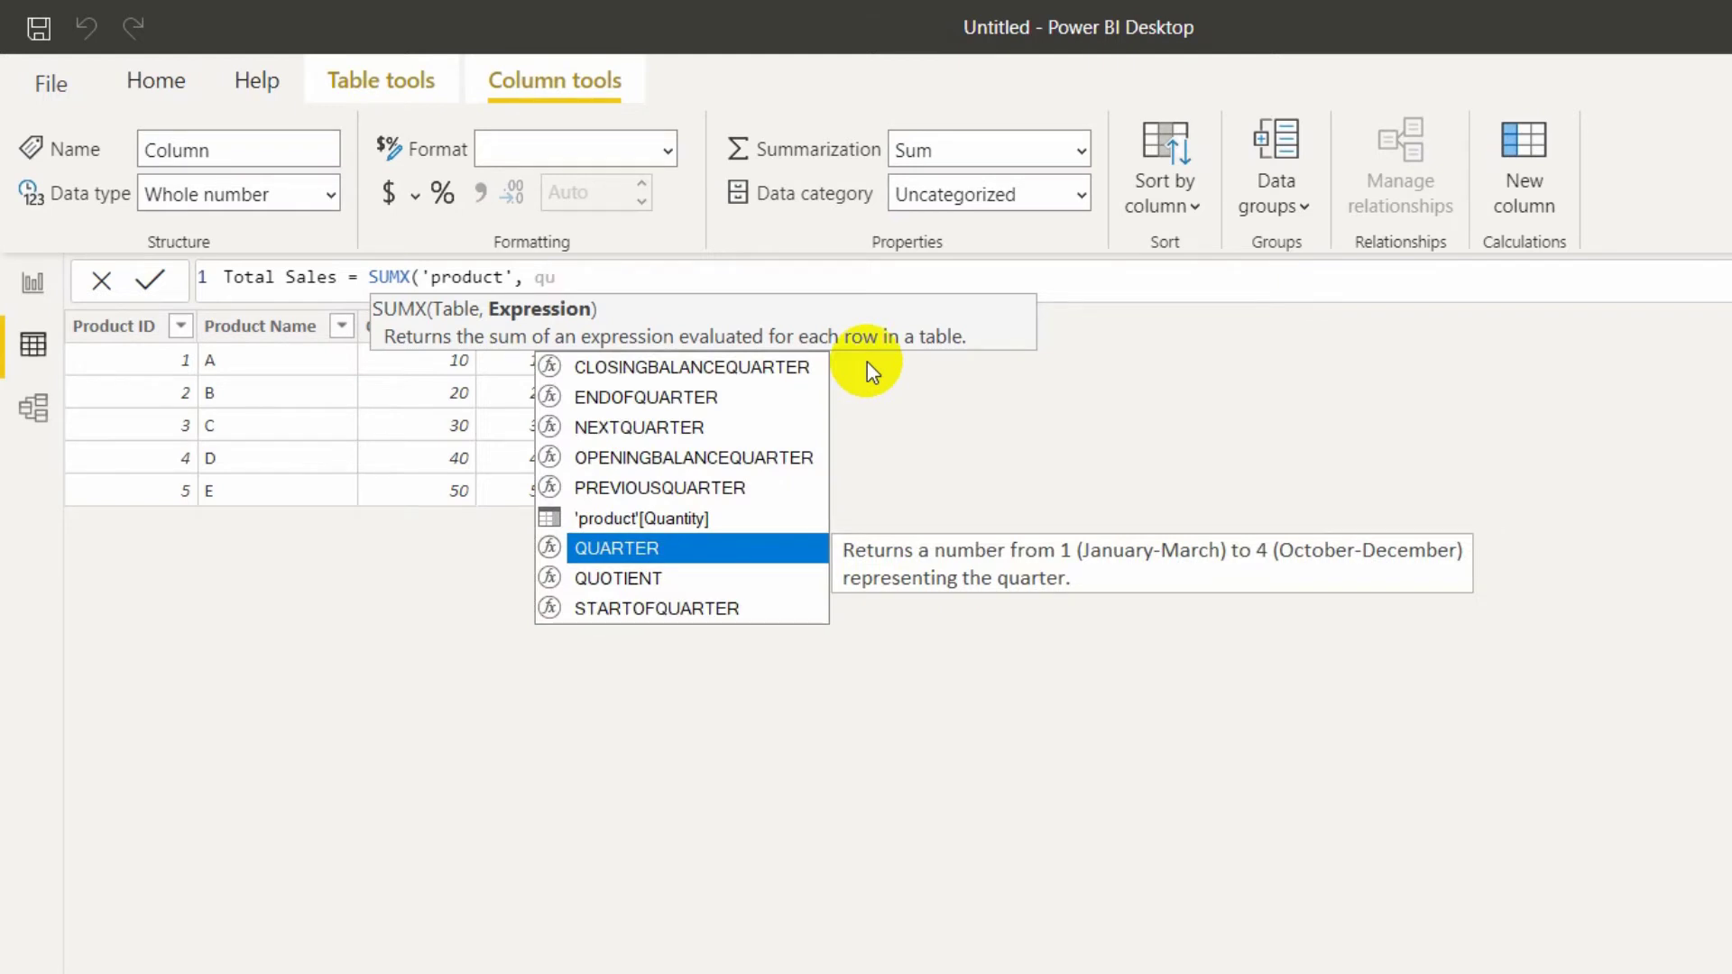
pyautogui.press('Up')
pyautogui.press('Tab')
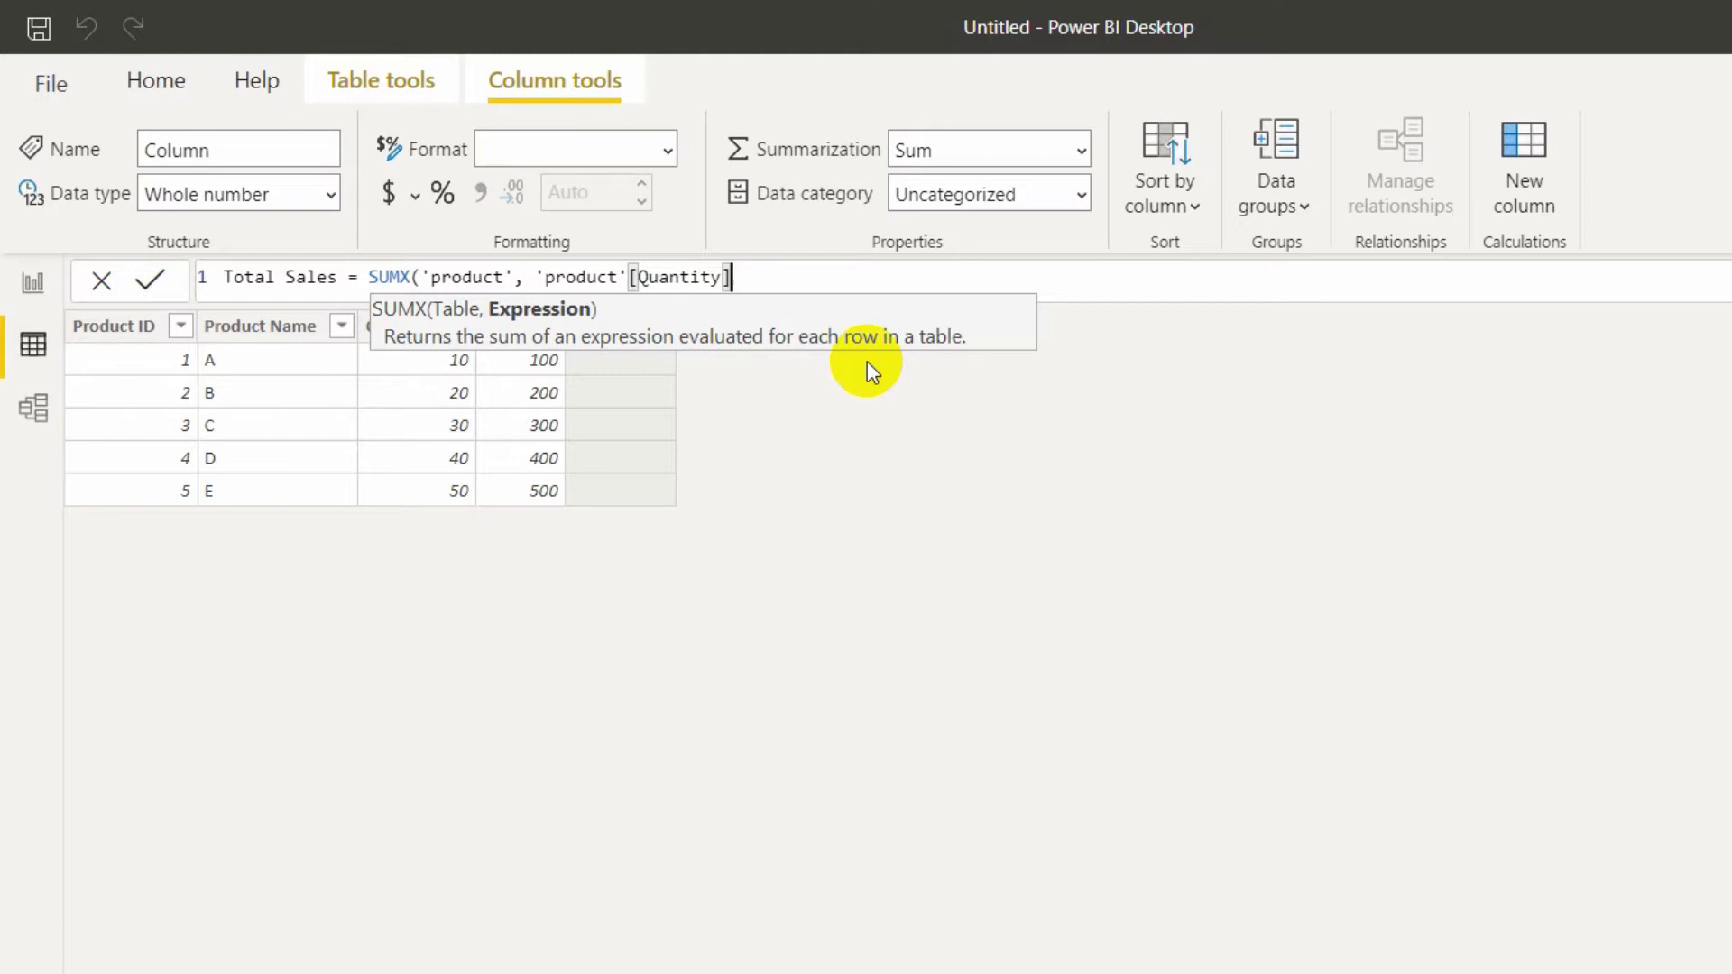
pyautogui.write('*price')
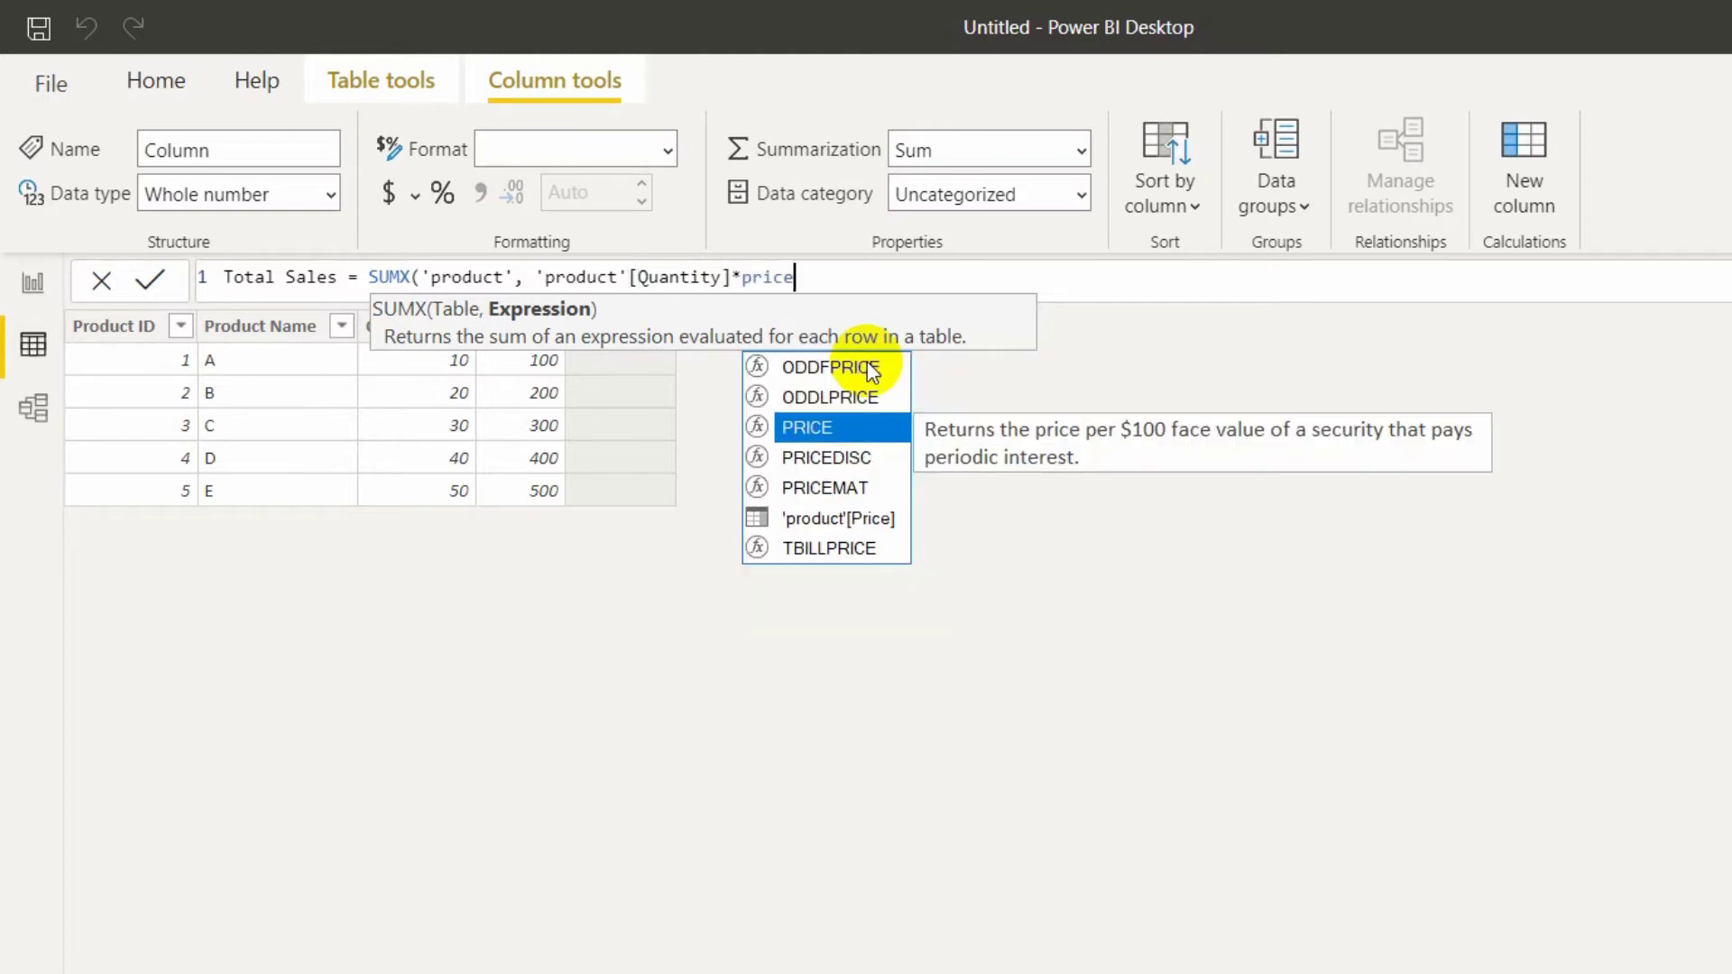
pyautogui.doubleClick(822, 517)
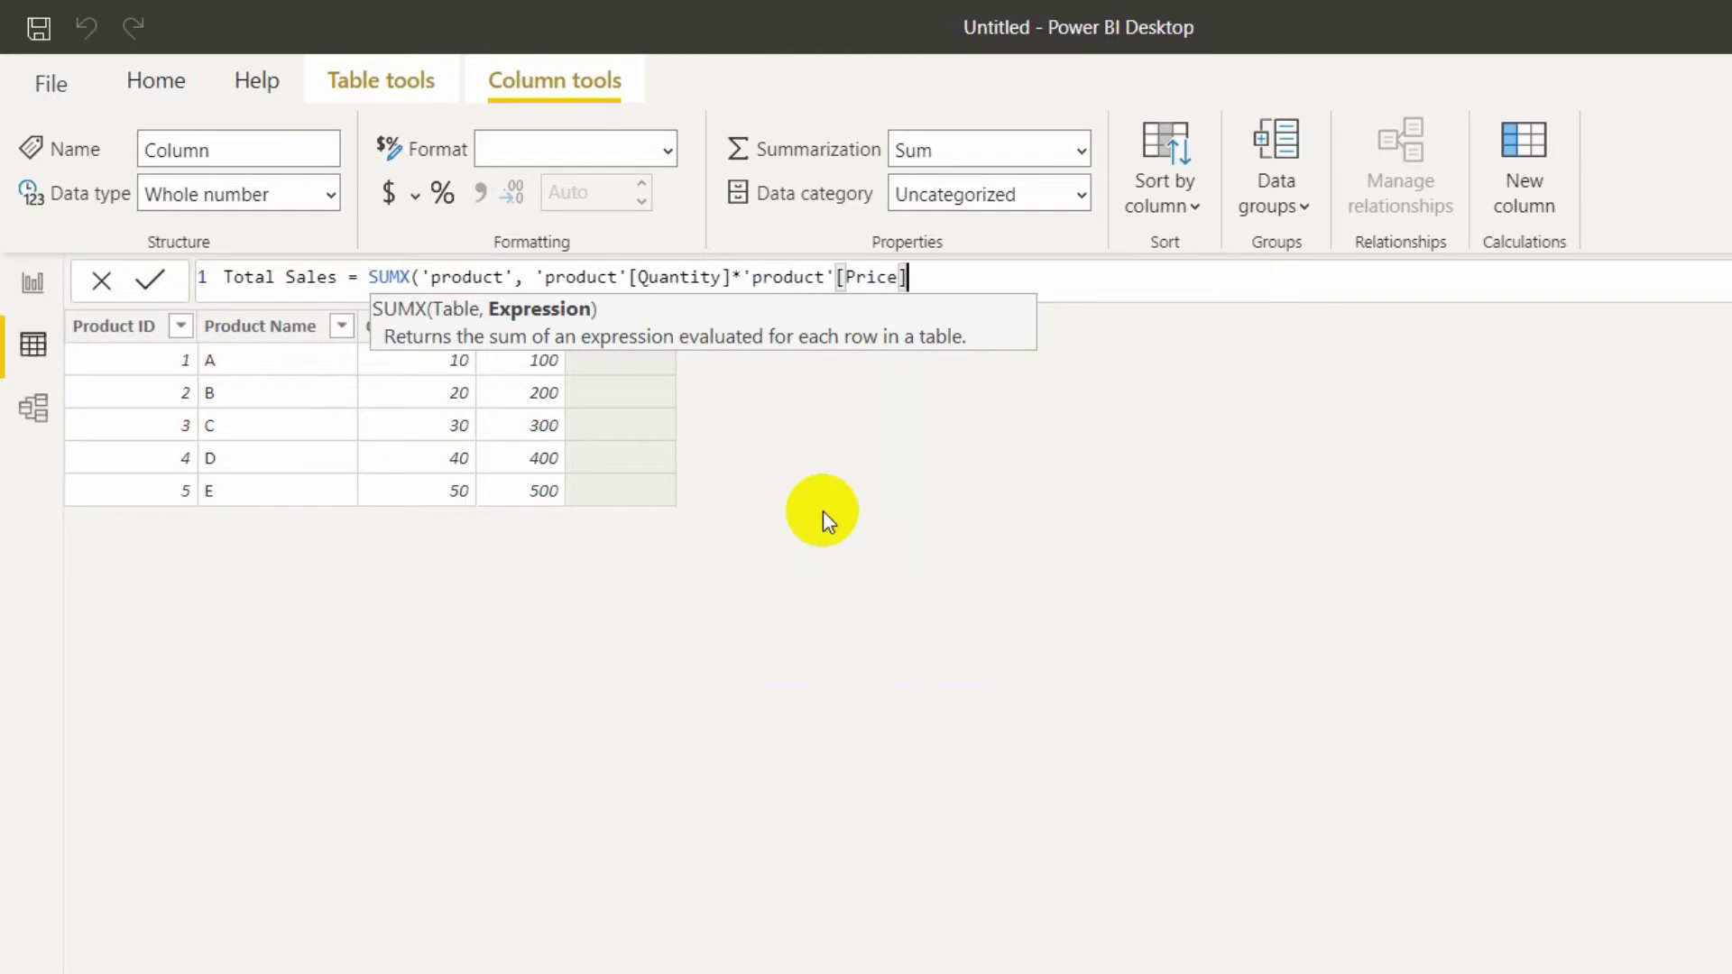
pyautogui.write(')')
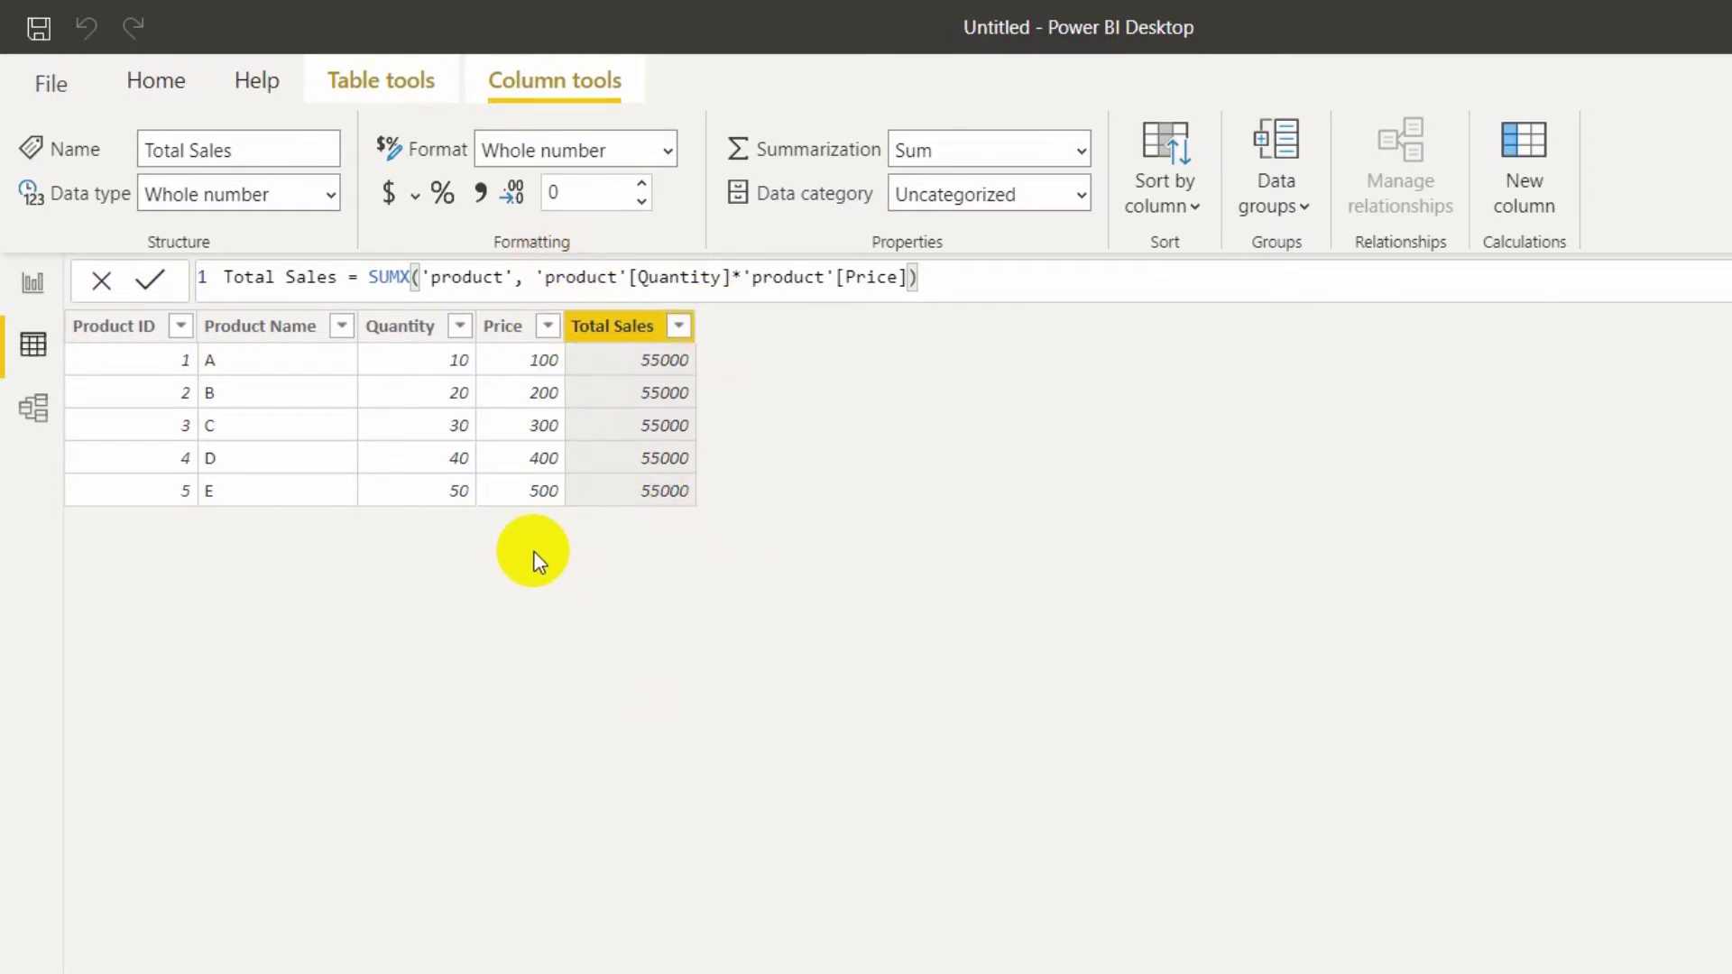
pyautogui.click(744, 278)
pyautogui.write("'")
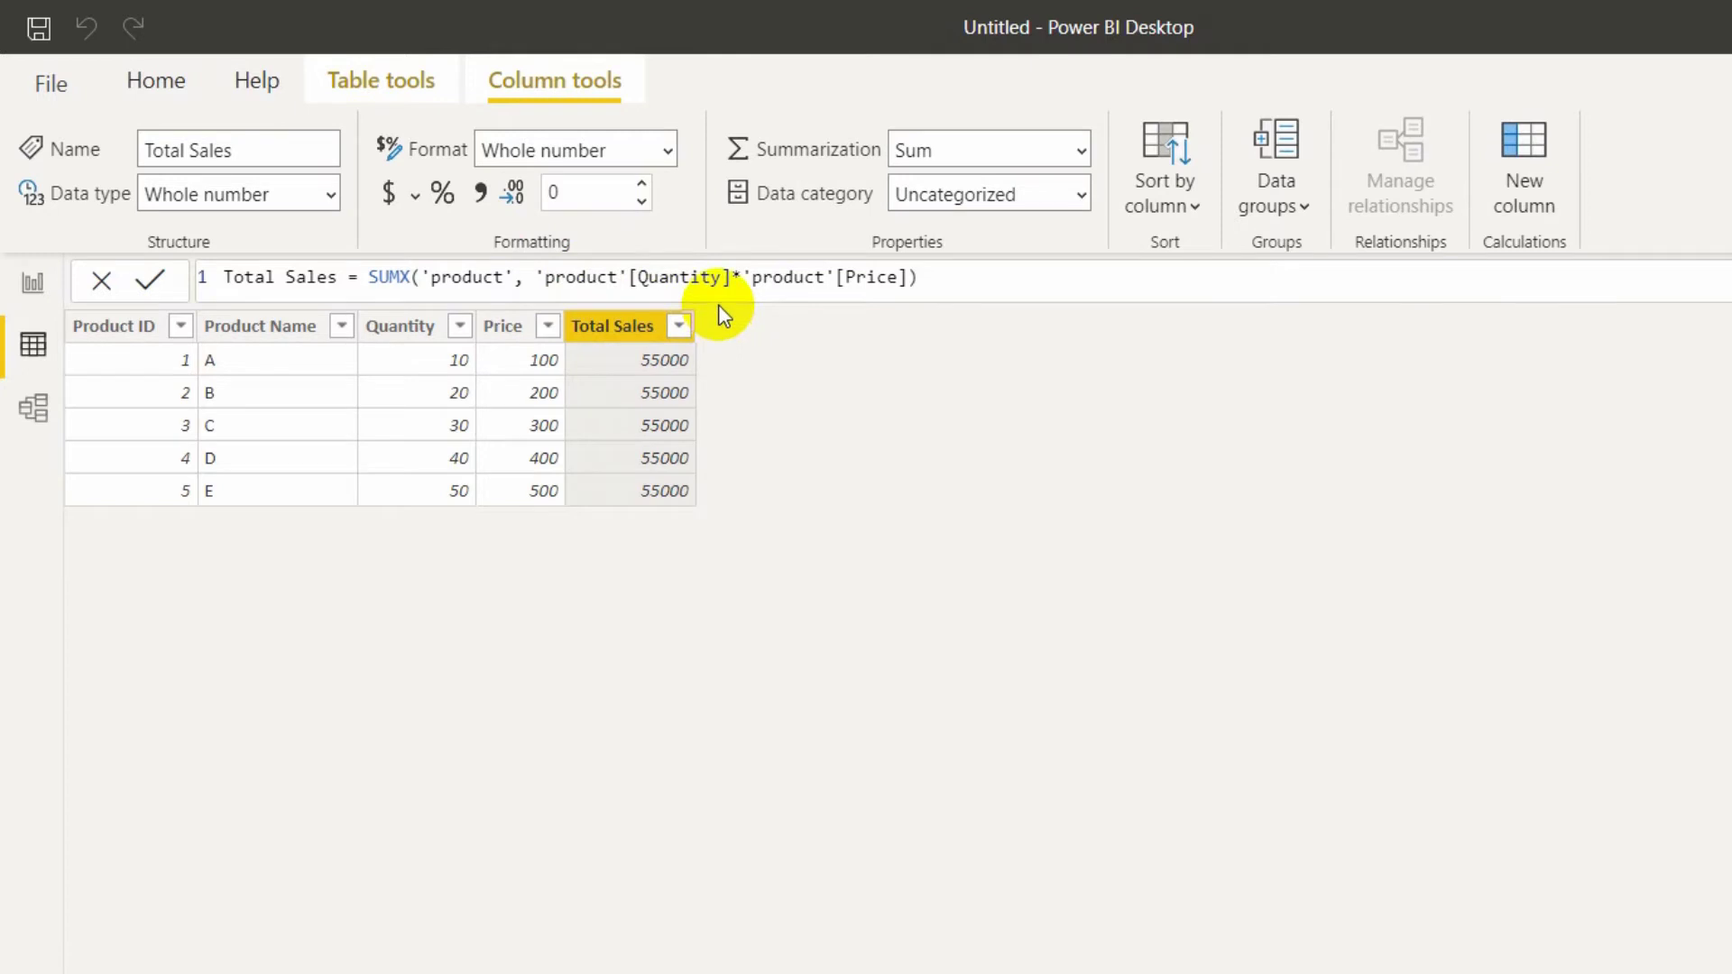
# Try addition in the Total Sales formula by changing the expression to 'product'[Quantity]+'product'[Price] and commit it.
pyautogui.press('BackSpace')
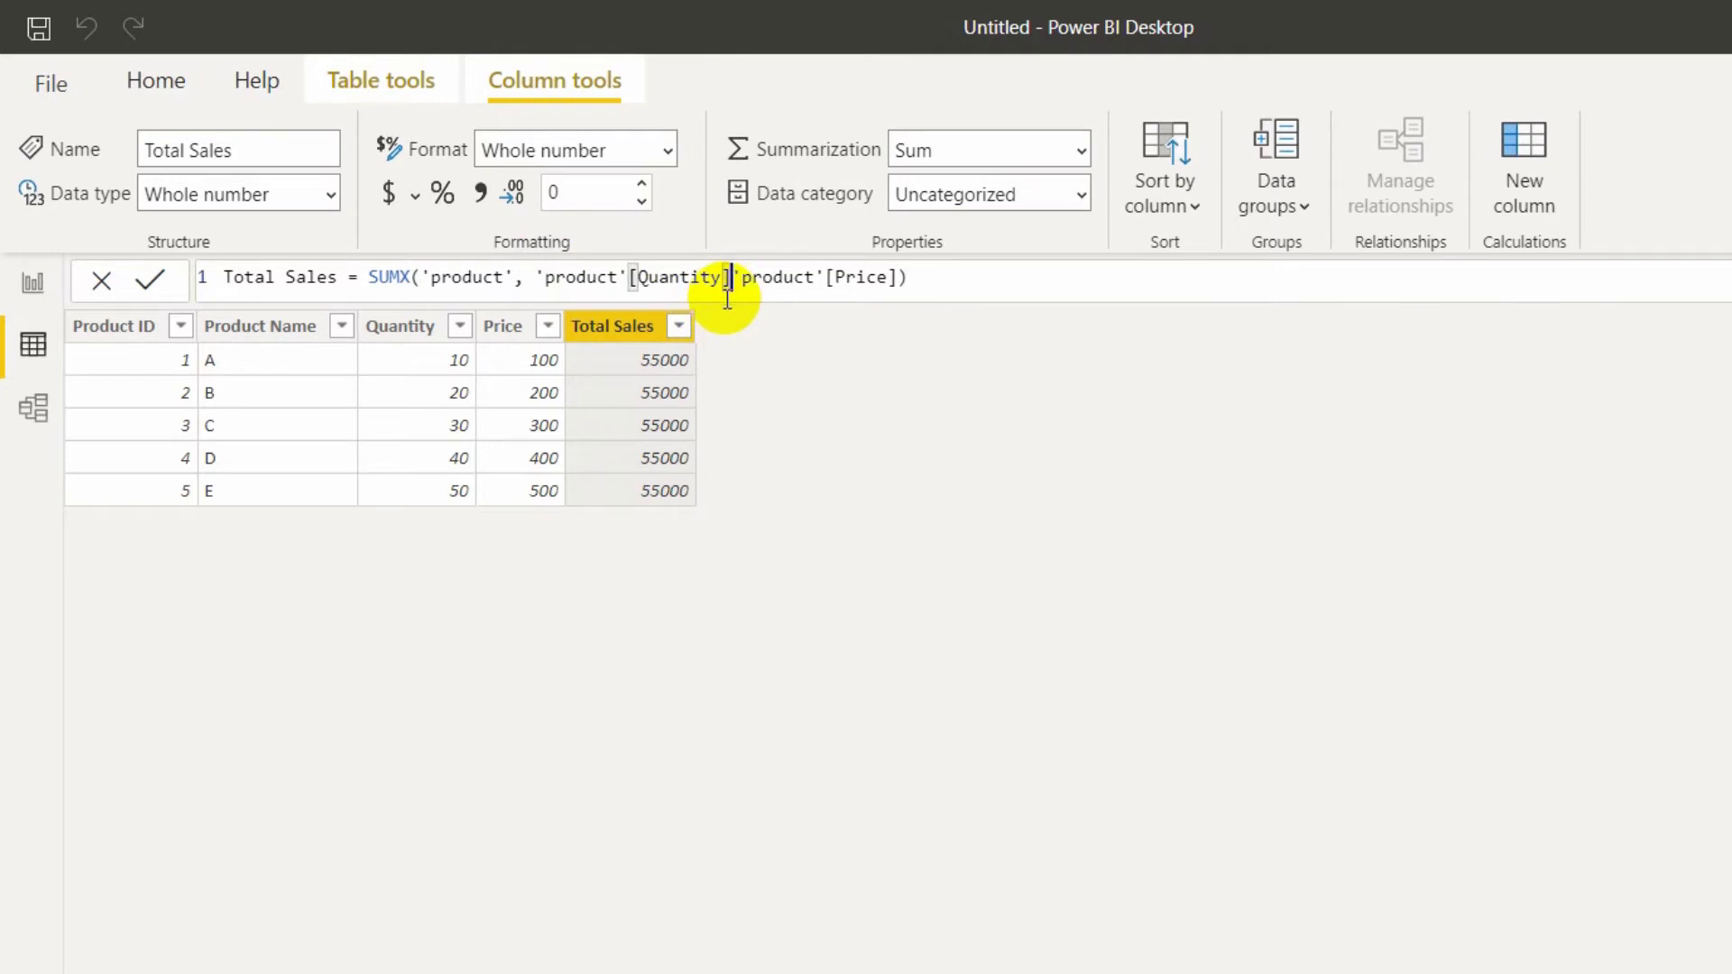
pyautogui.write('+')
pyautogui.click(955, 283)
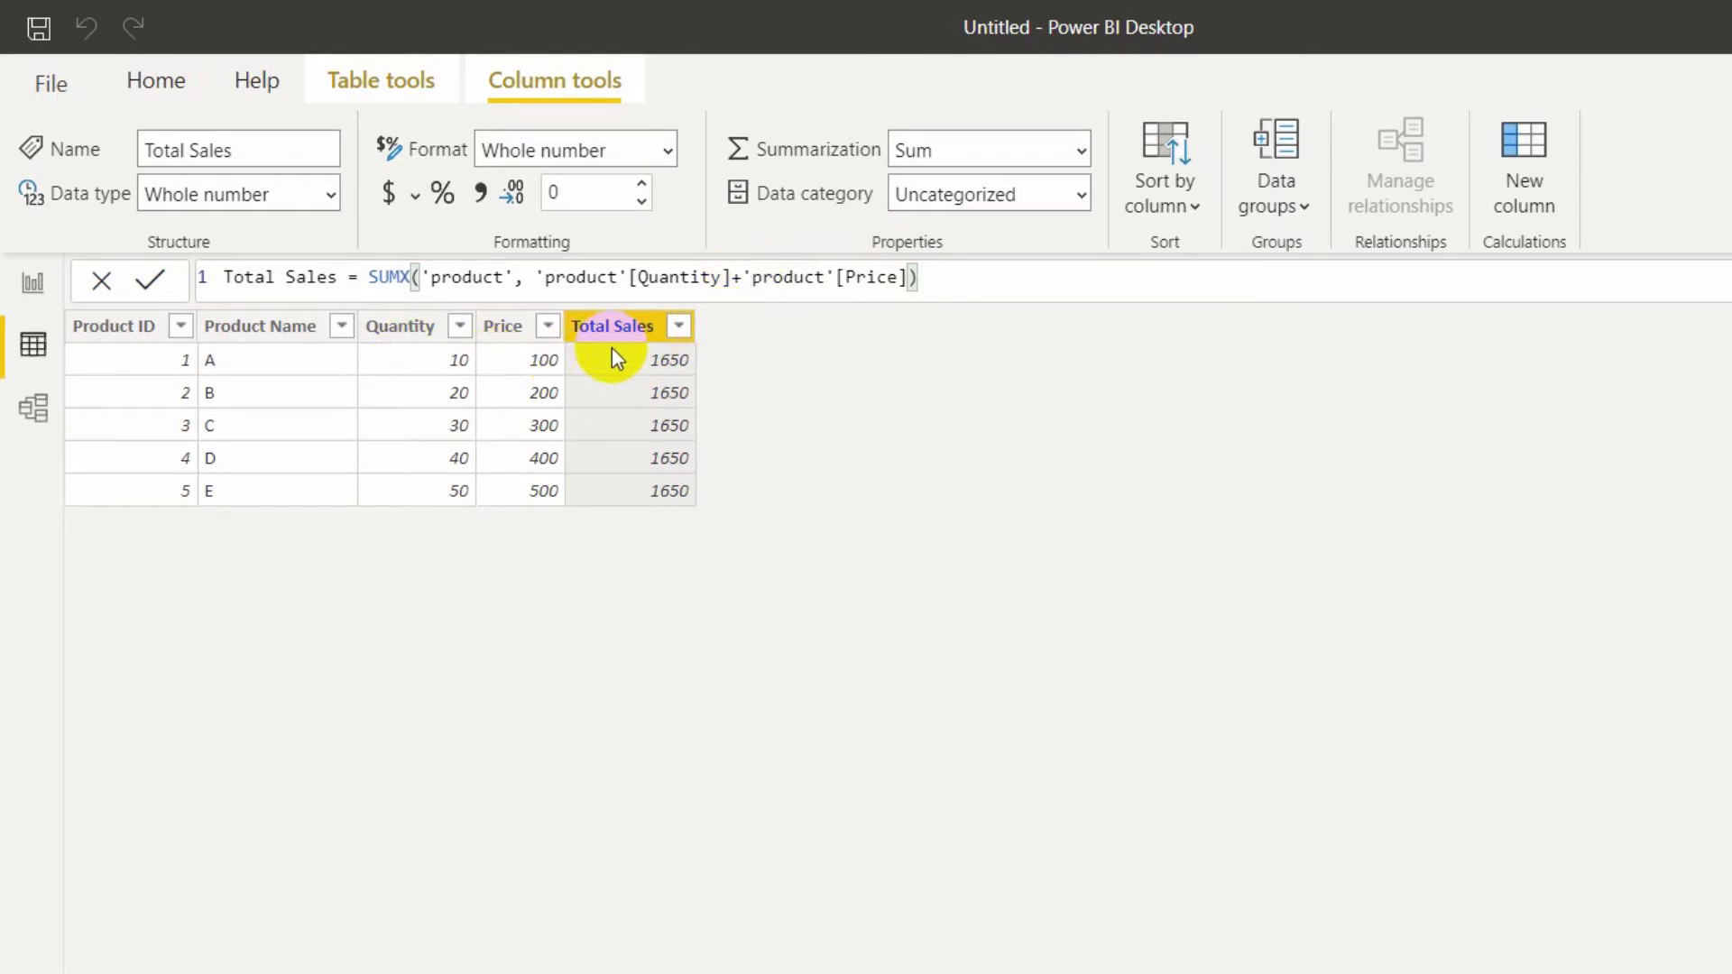
# Try subtraction in the Total Sales formula by changing the expression to 'product'[Quantity]-'product'[Price] and commit it.
pyautogui.click(746, 274)
pyautogui.press('BackSpace')
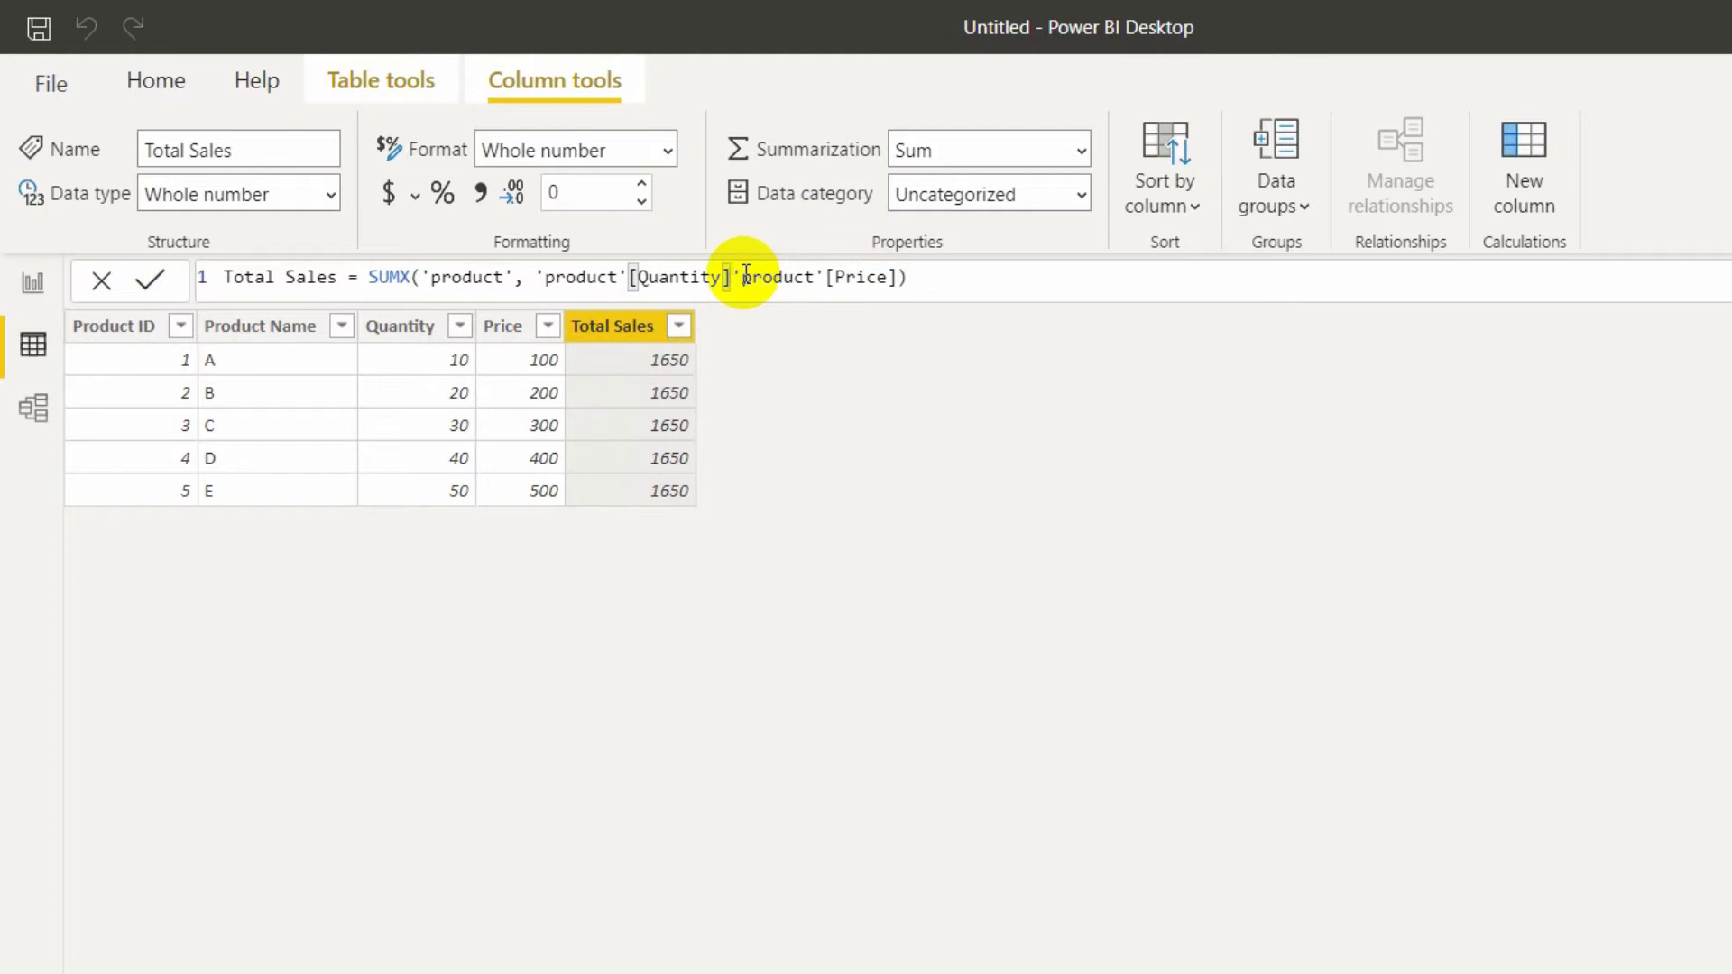
pyautogui.write('-')
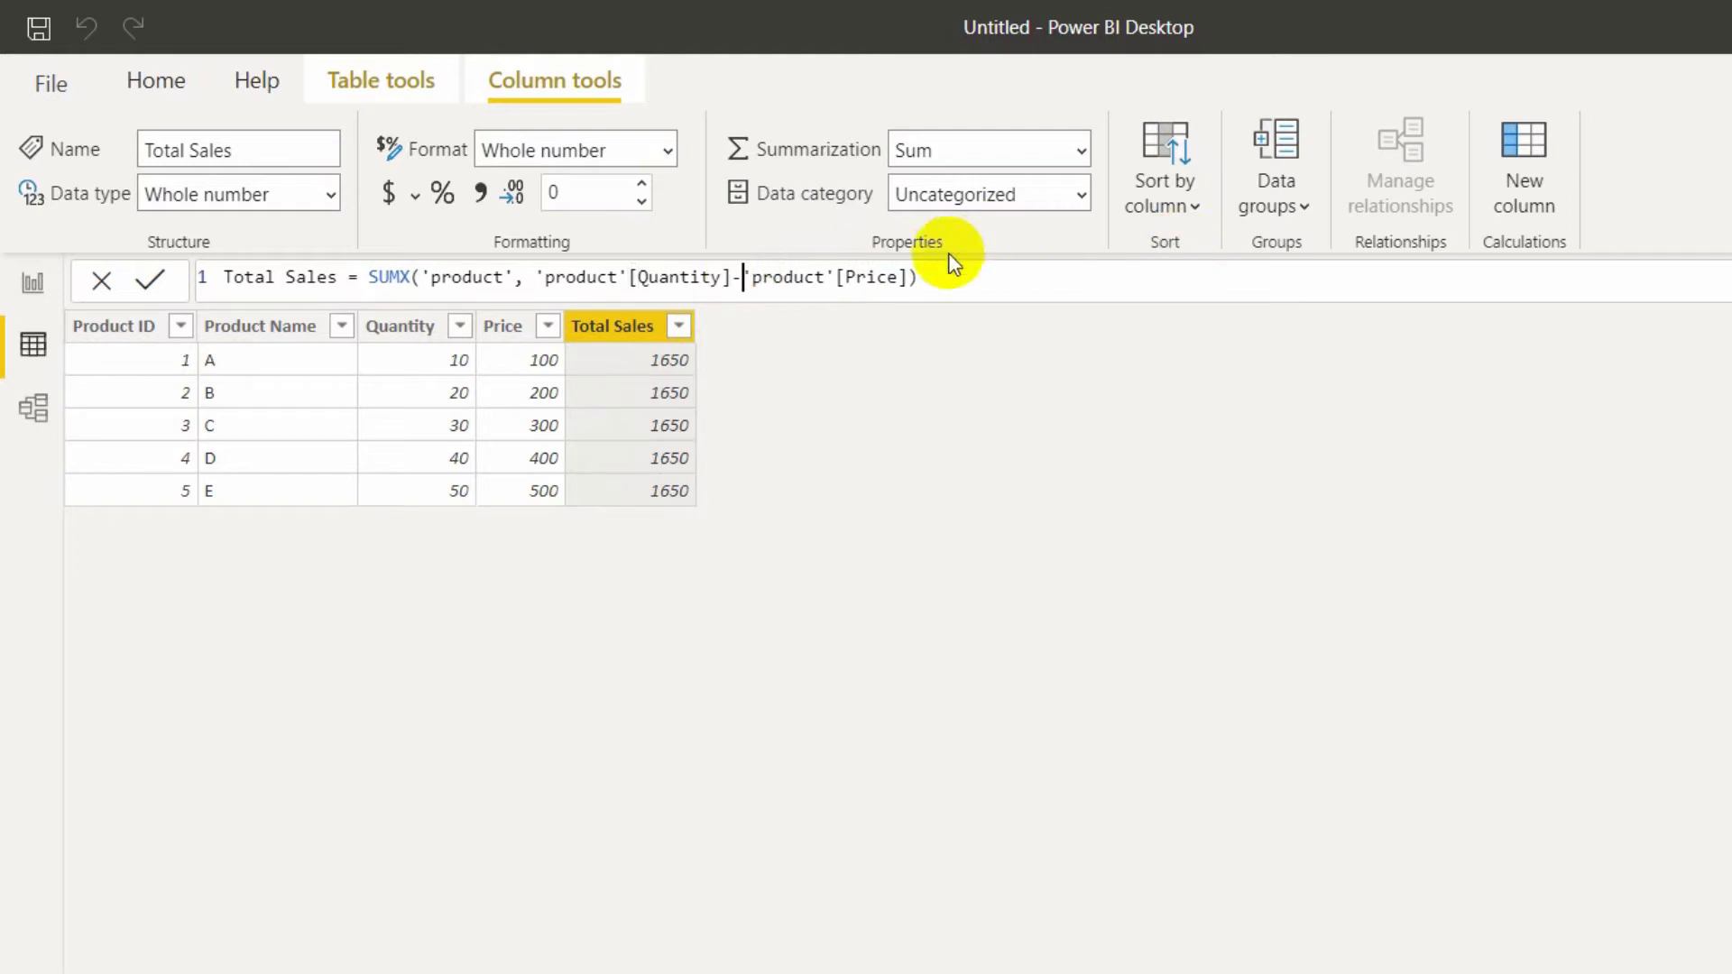
pyautogui.click(923, 275)
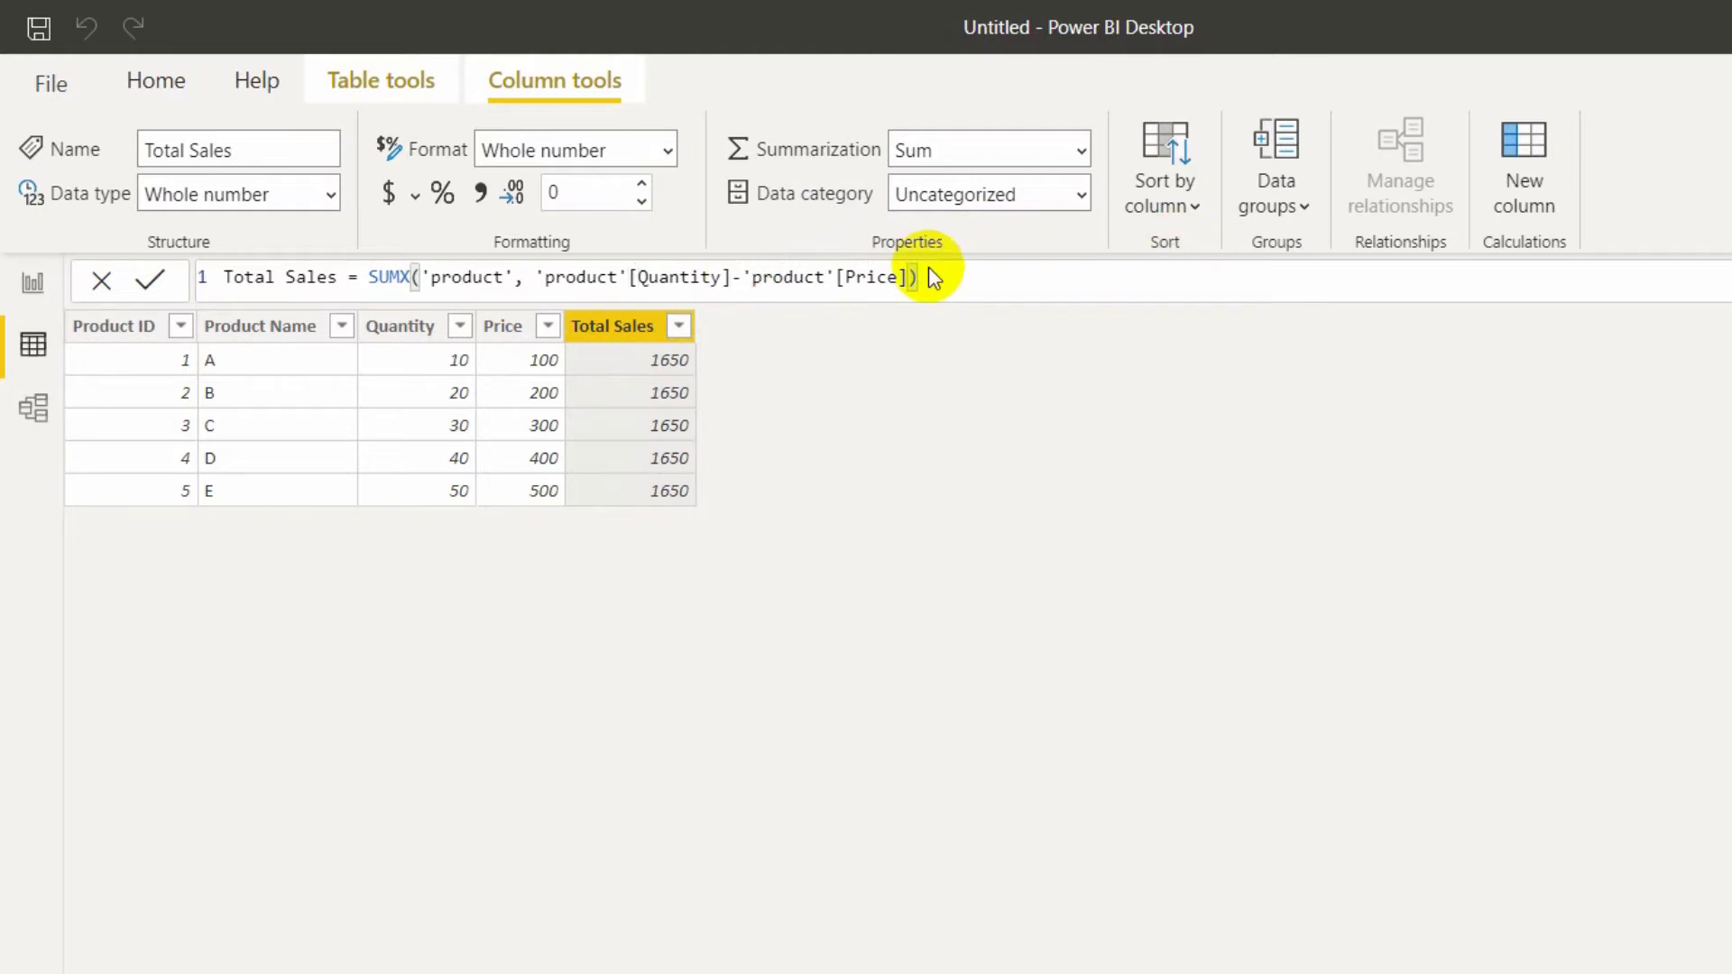
pyautogui.press('Return')
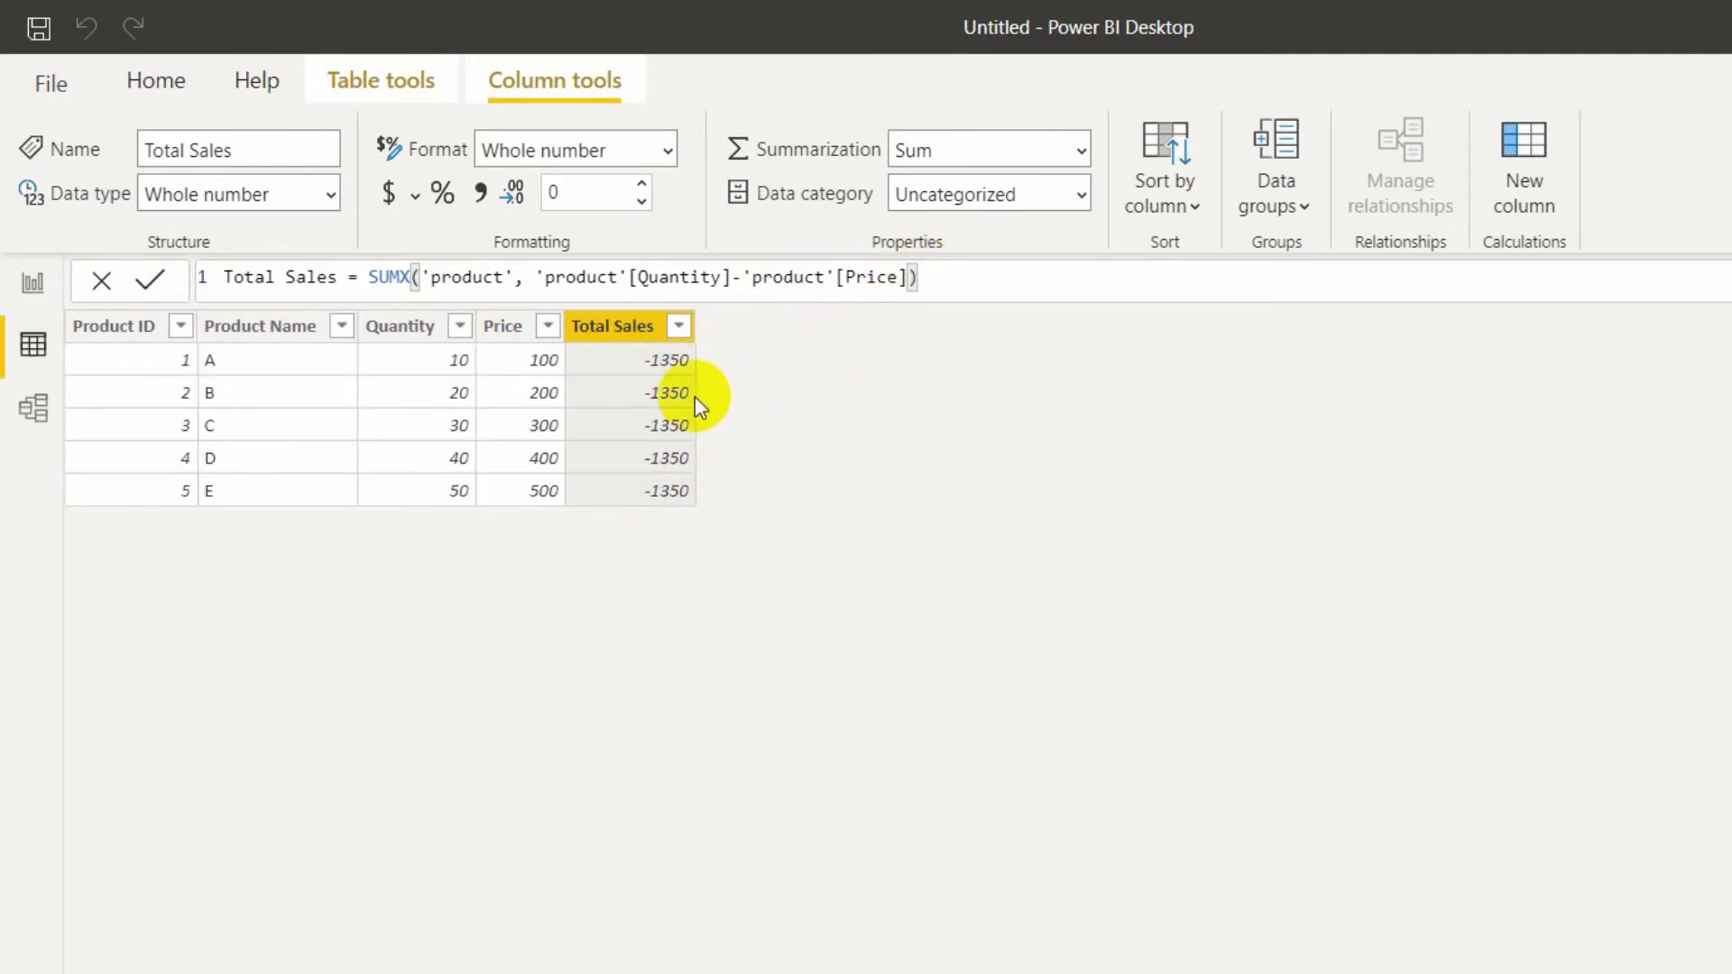
# Restore multiplication between 'product'[Quantity] and 'product'[Price] in the Total Sales formula and commit it.
pyautogui.click(743, 277)
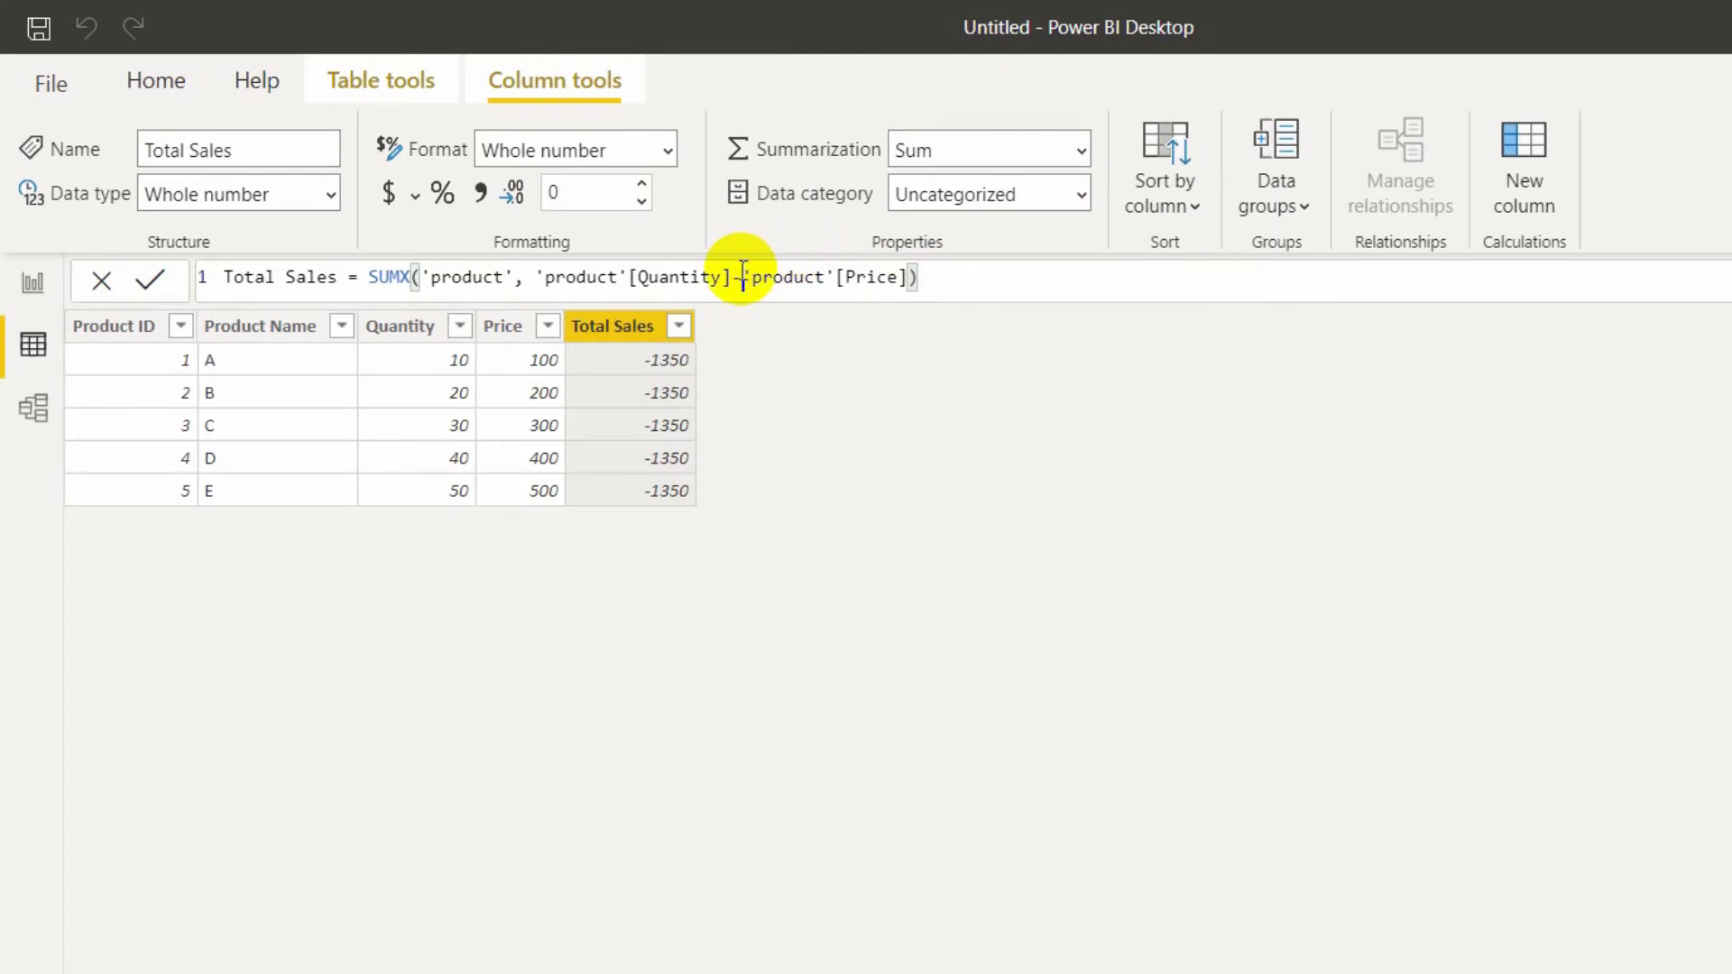
pyautogui.press('BackSpace')
pyautogui.write('*')
pyautogui.click(924, 280)
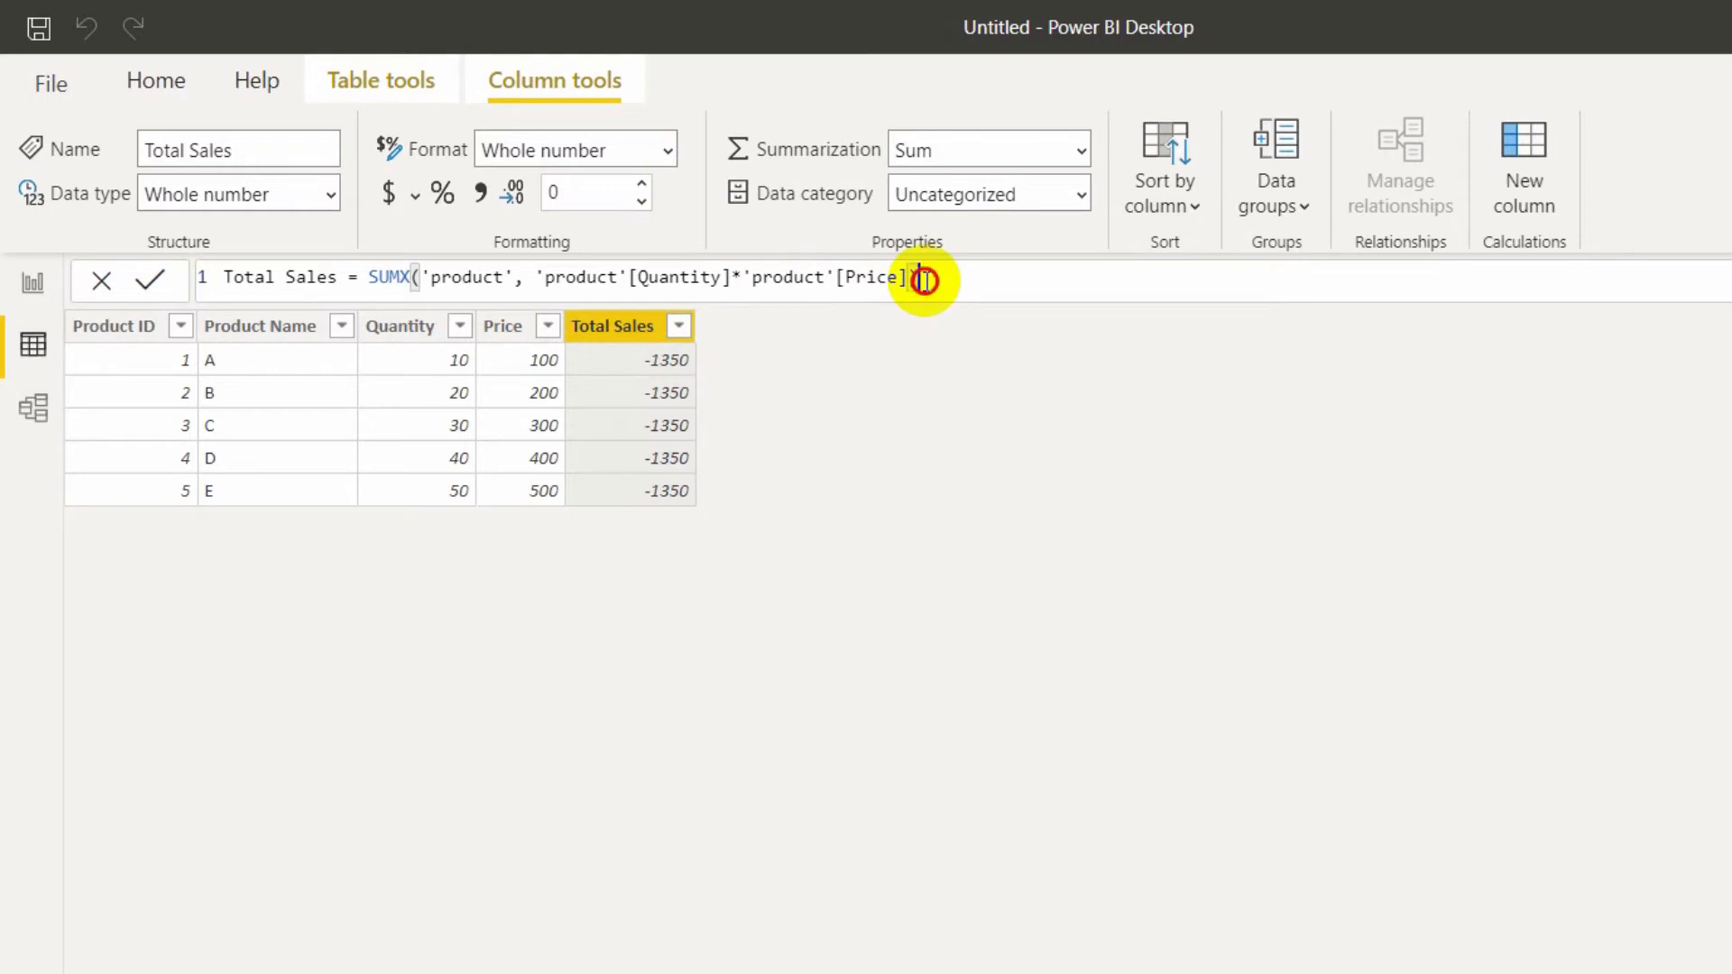
pyautogui.press('Return')
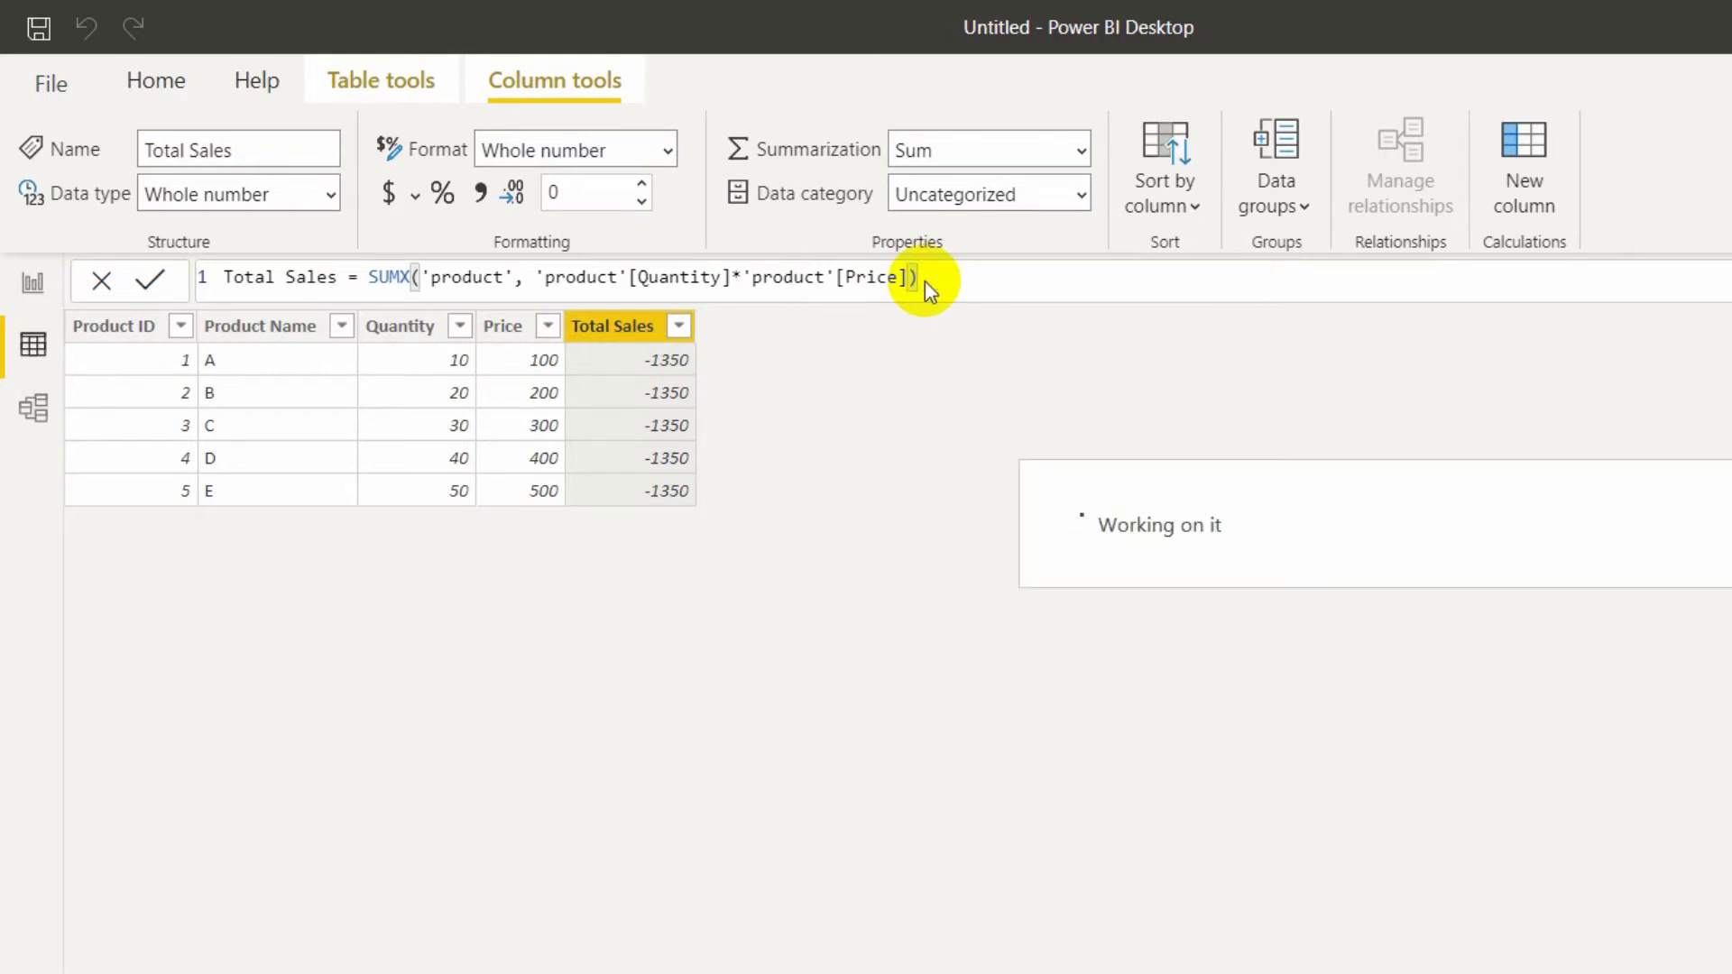
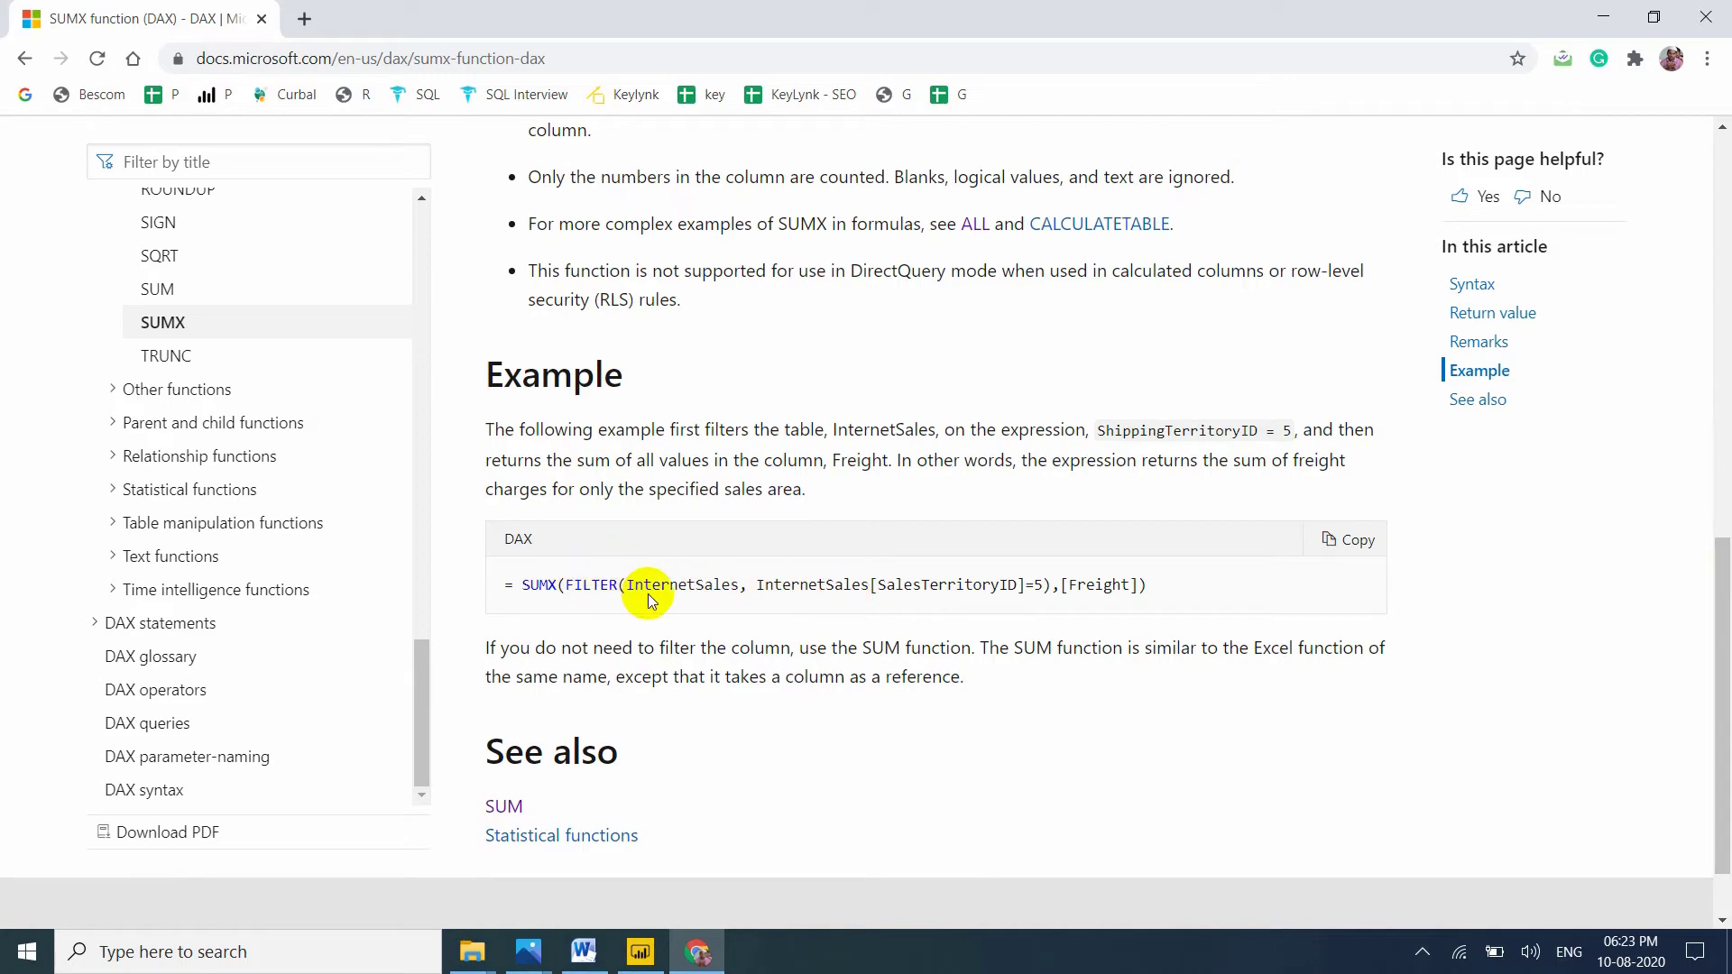
# Switch from the SUMX documentation to Power BI Desktop and connect to the pinned SQL Server data source.
pyautogui.click(640, 952)
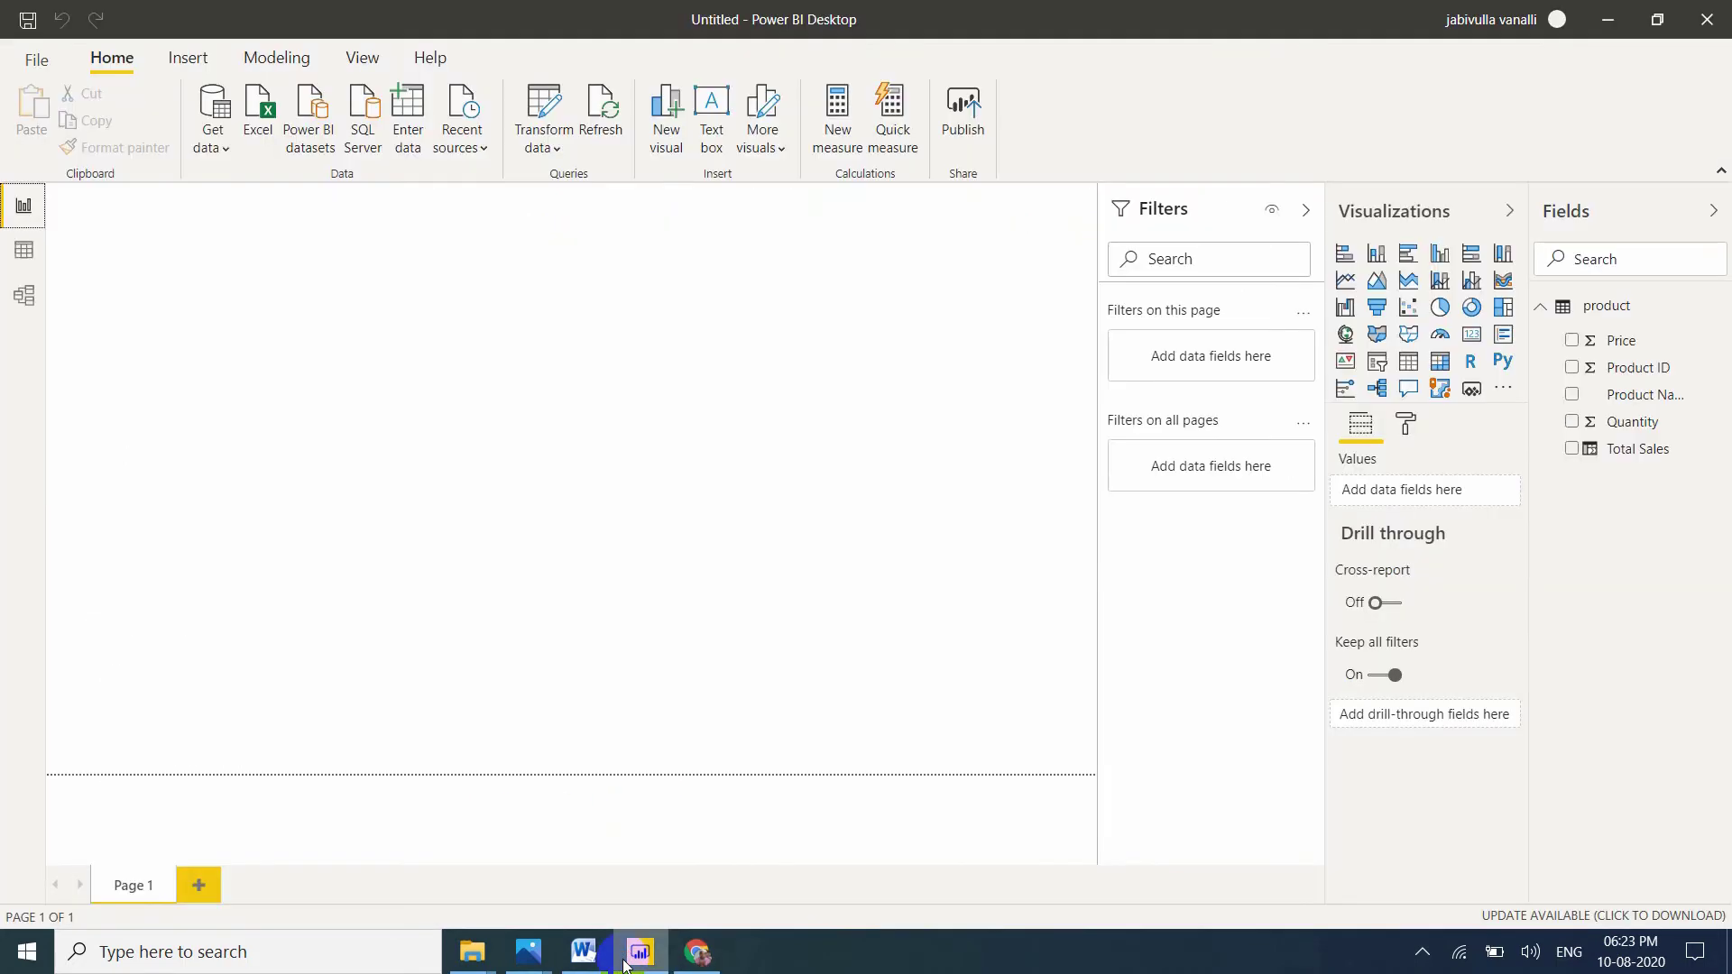
pyautogui.click(460, 131)
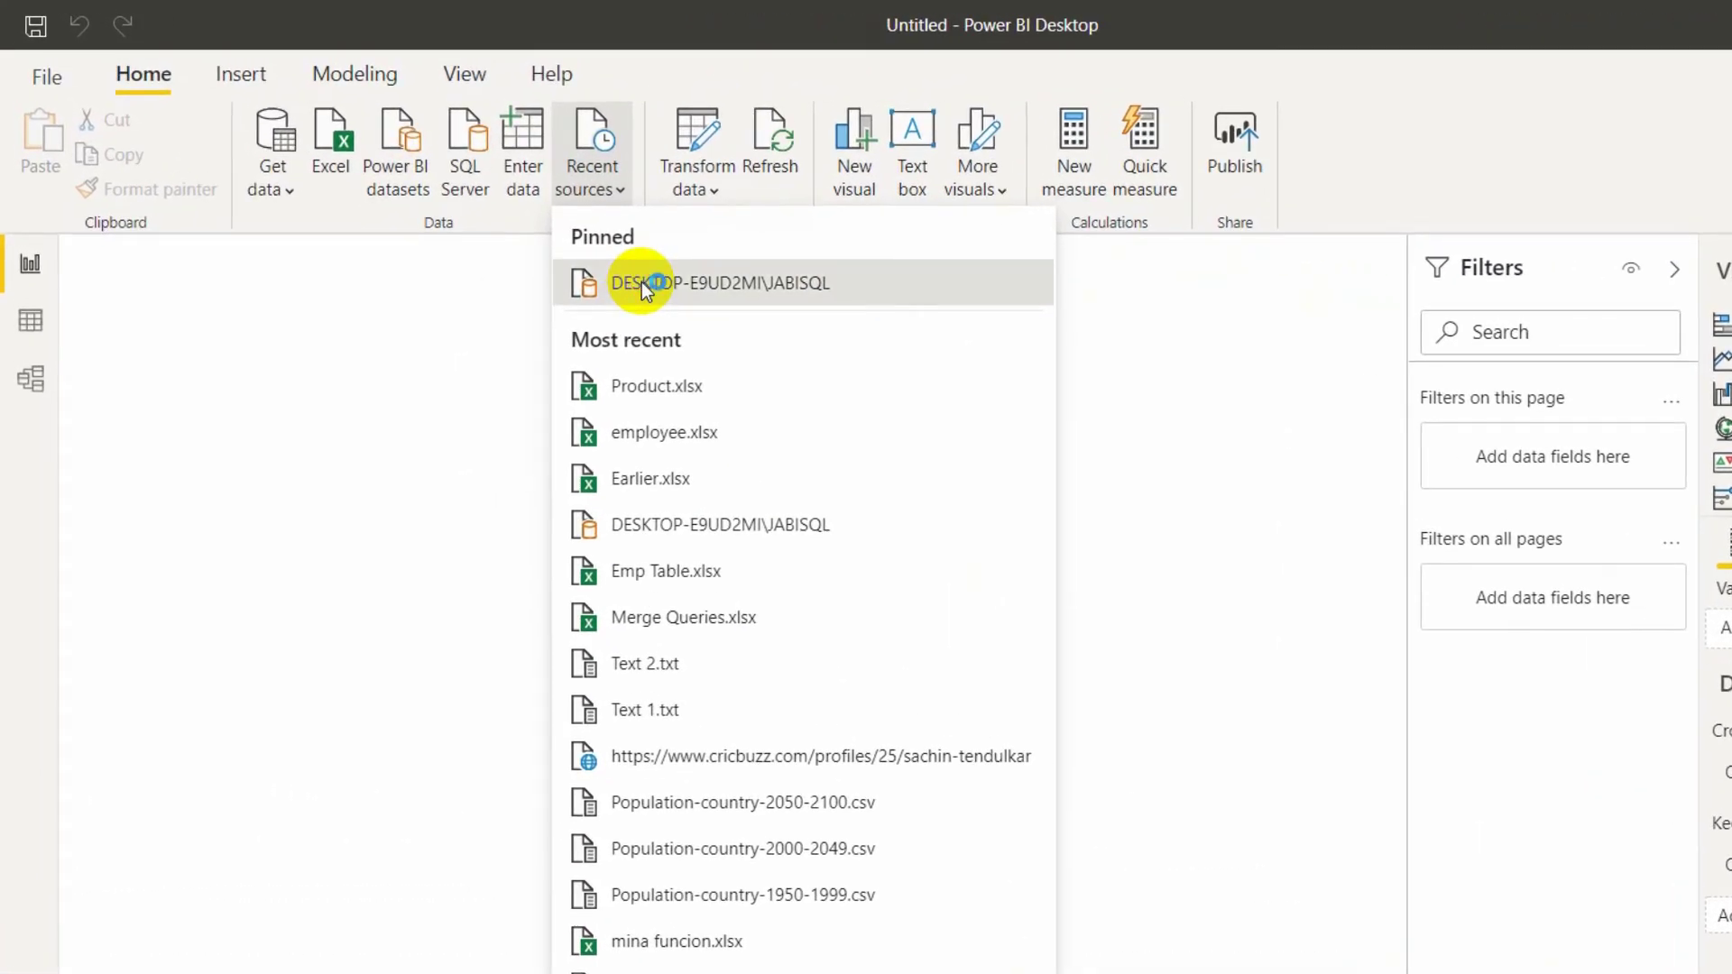
pyautogui.click(643, 285)
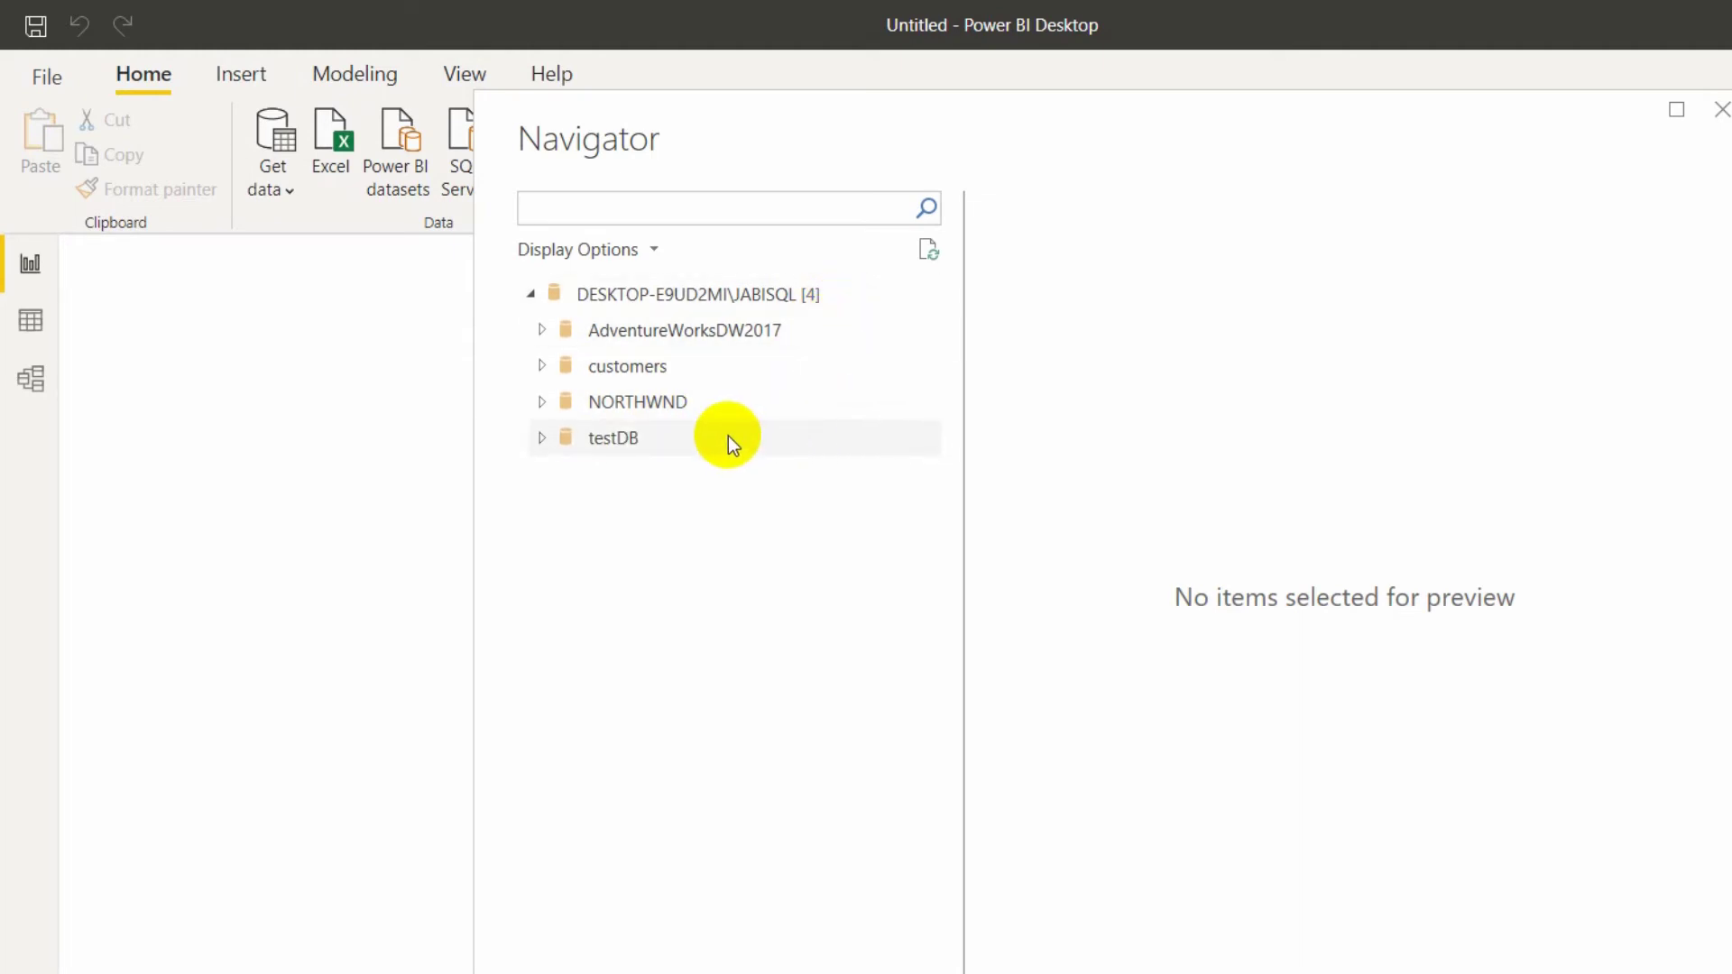
# Load the FactInternetSales table from the AdventureWorksDW2017 database using the Import connection mode.
pyautogui.click(544, 331)
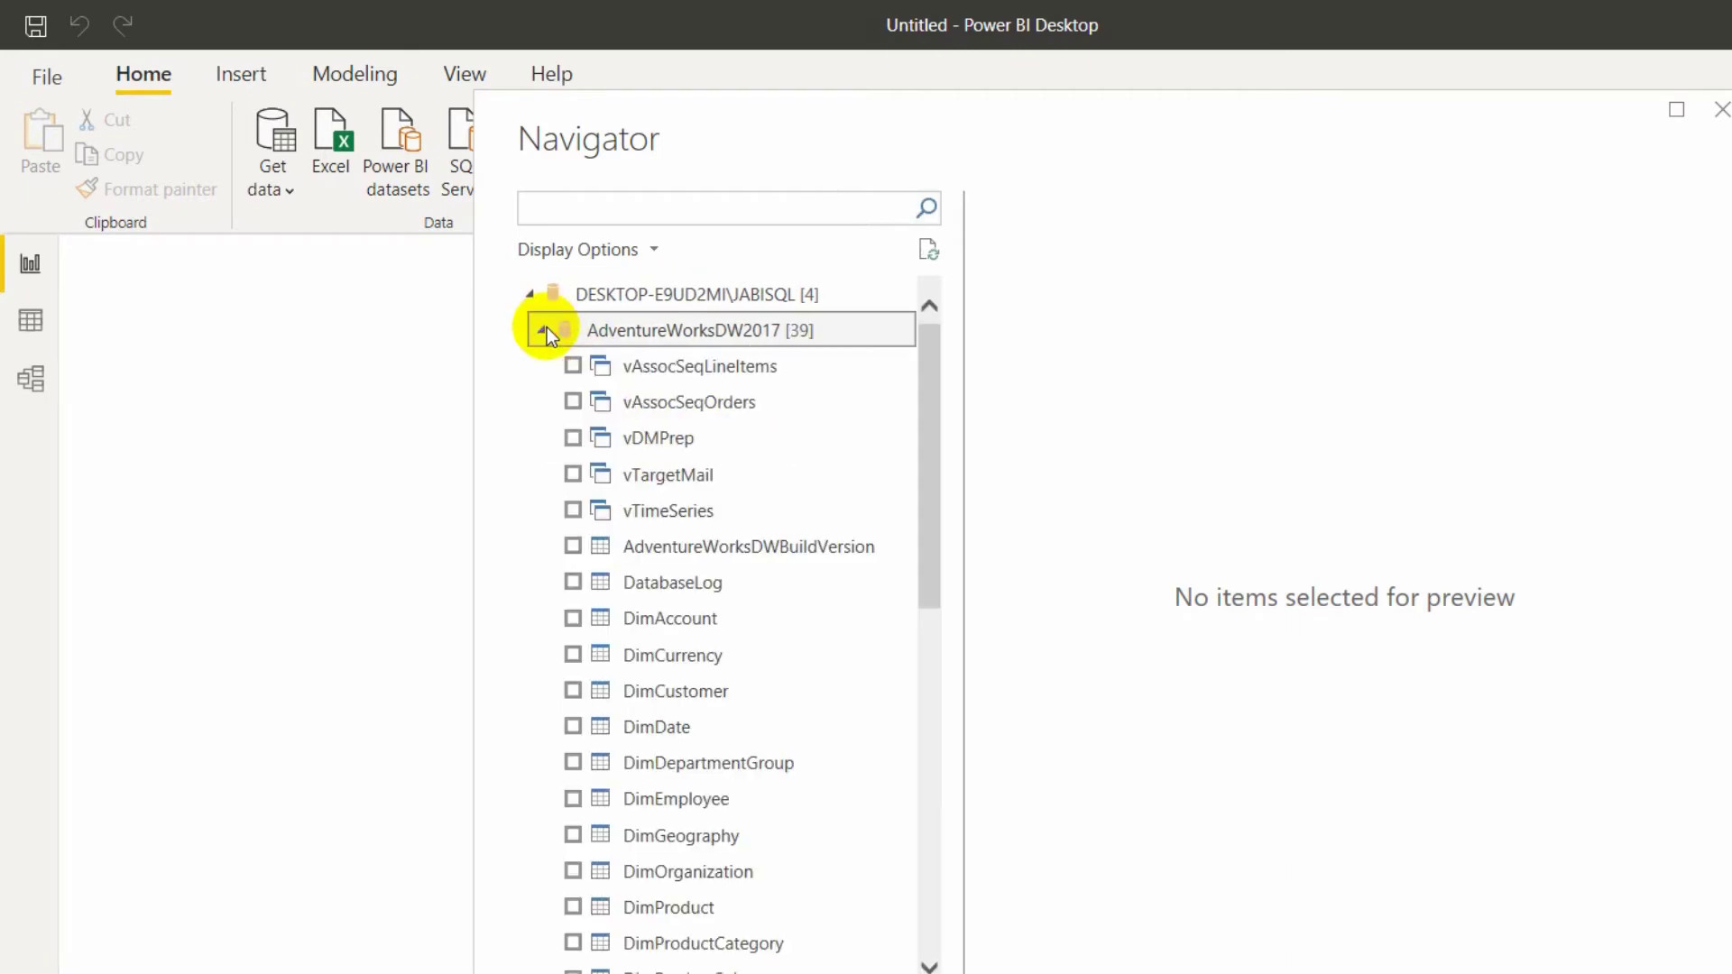
pyautogui.moveTo(920, 469); pyautogui.dragTo(943, 804)
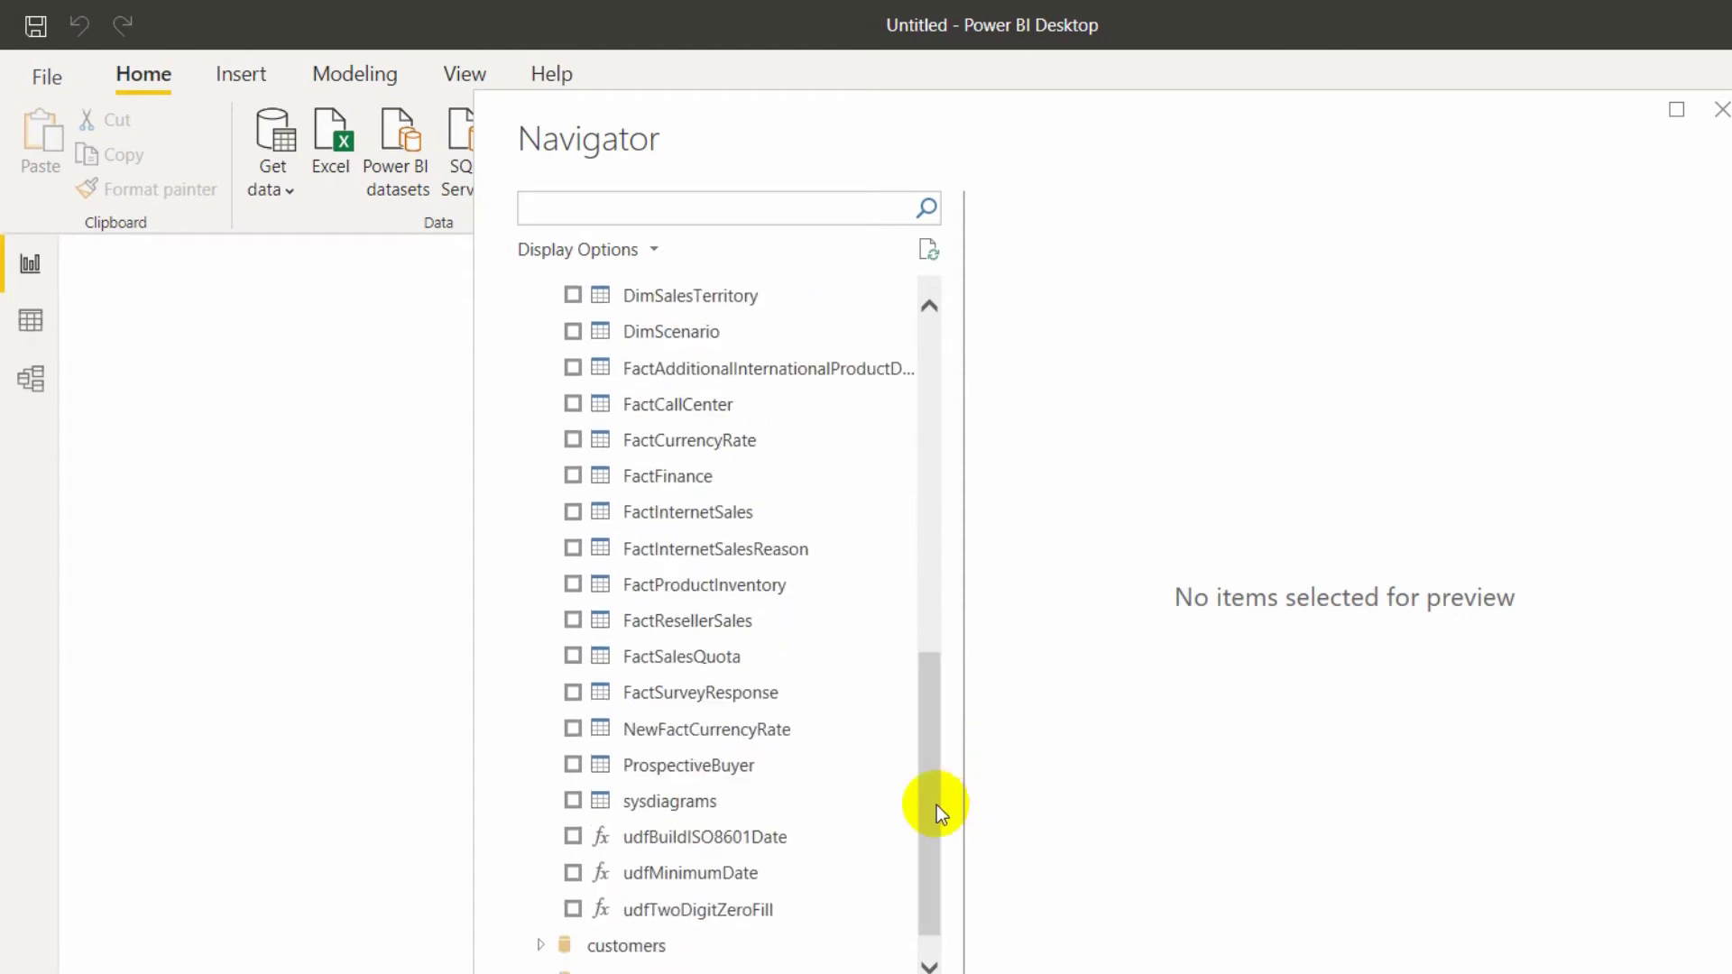
pyautogui.click(572, 510)
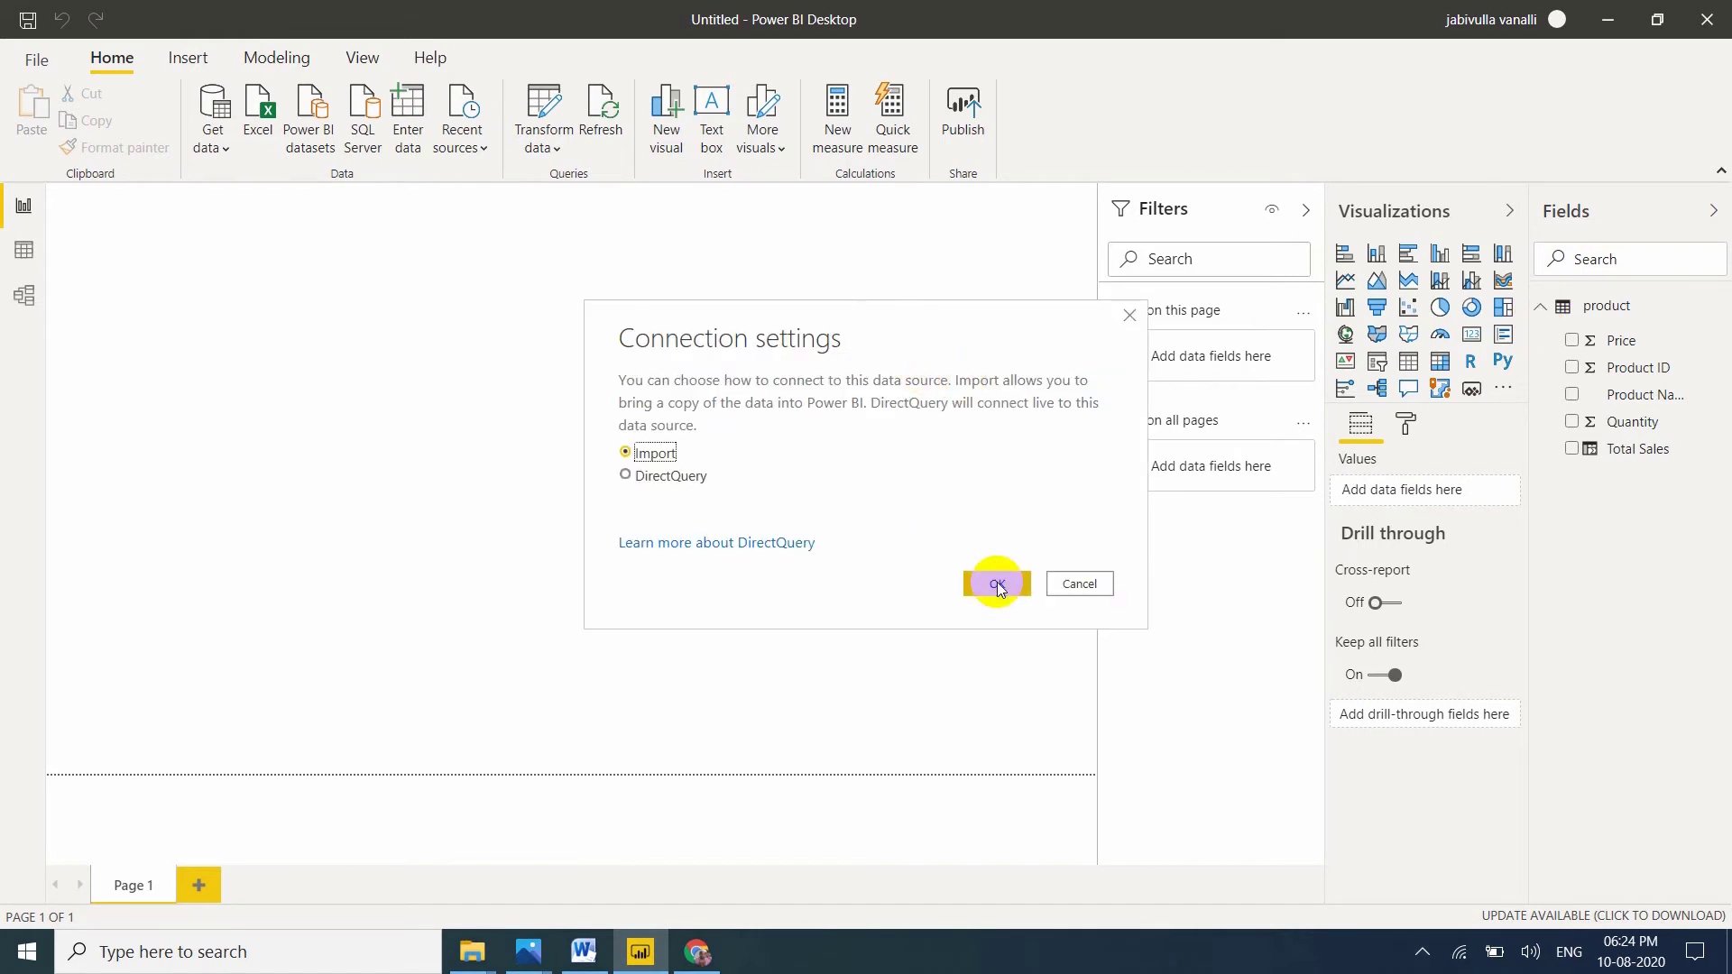
pyautogui.click(998, 583)
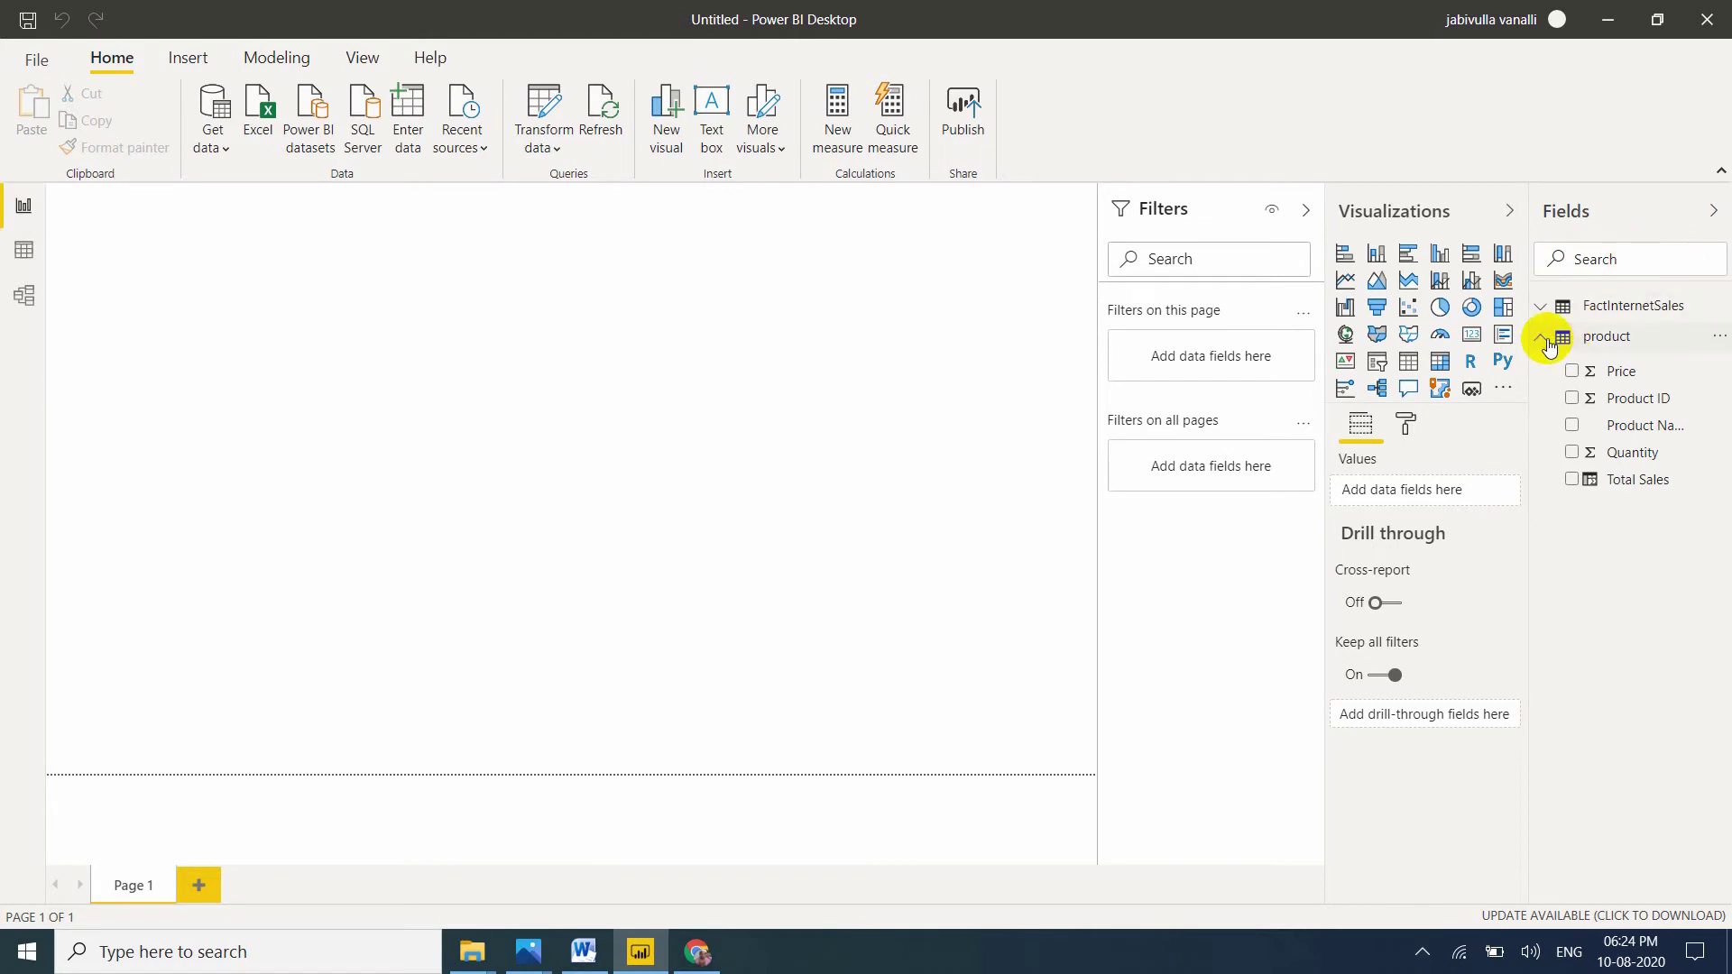
# Place the SalesAmount field of FactInternetSales on the lower part of the report page and display it as a card.
pyautogui.click(1546, 342)
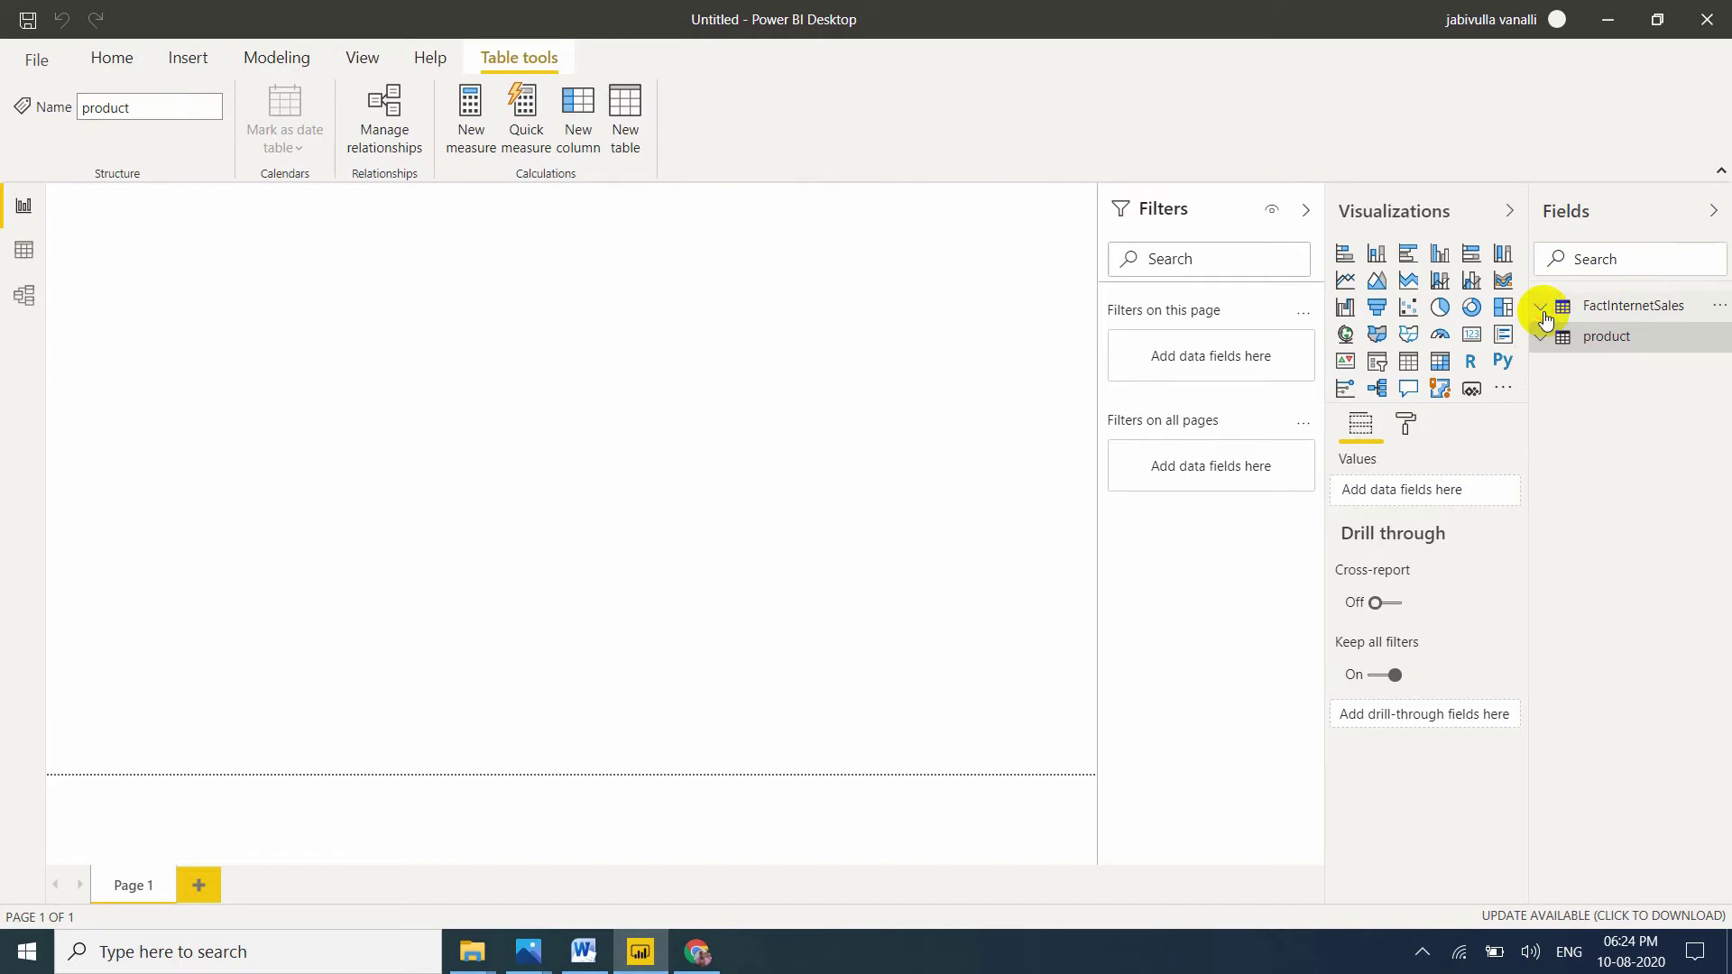
pyautogui.click(1543, 311)
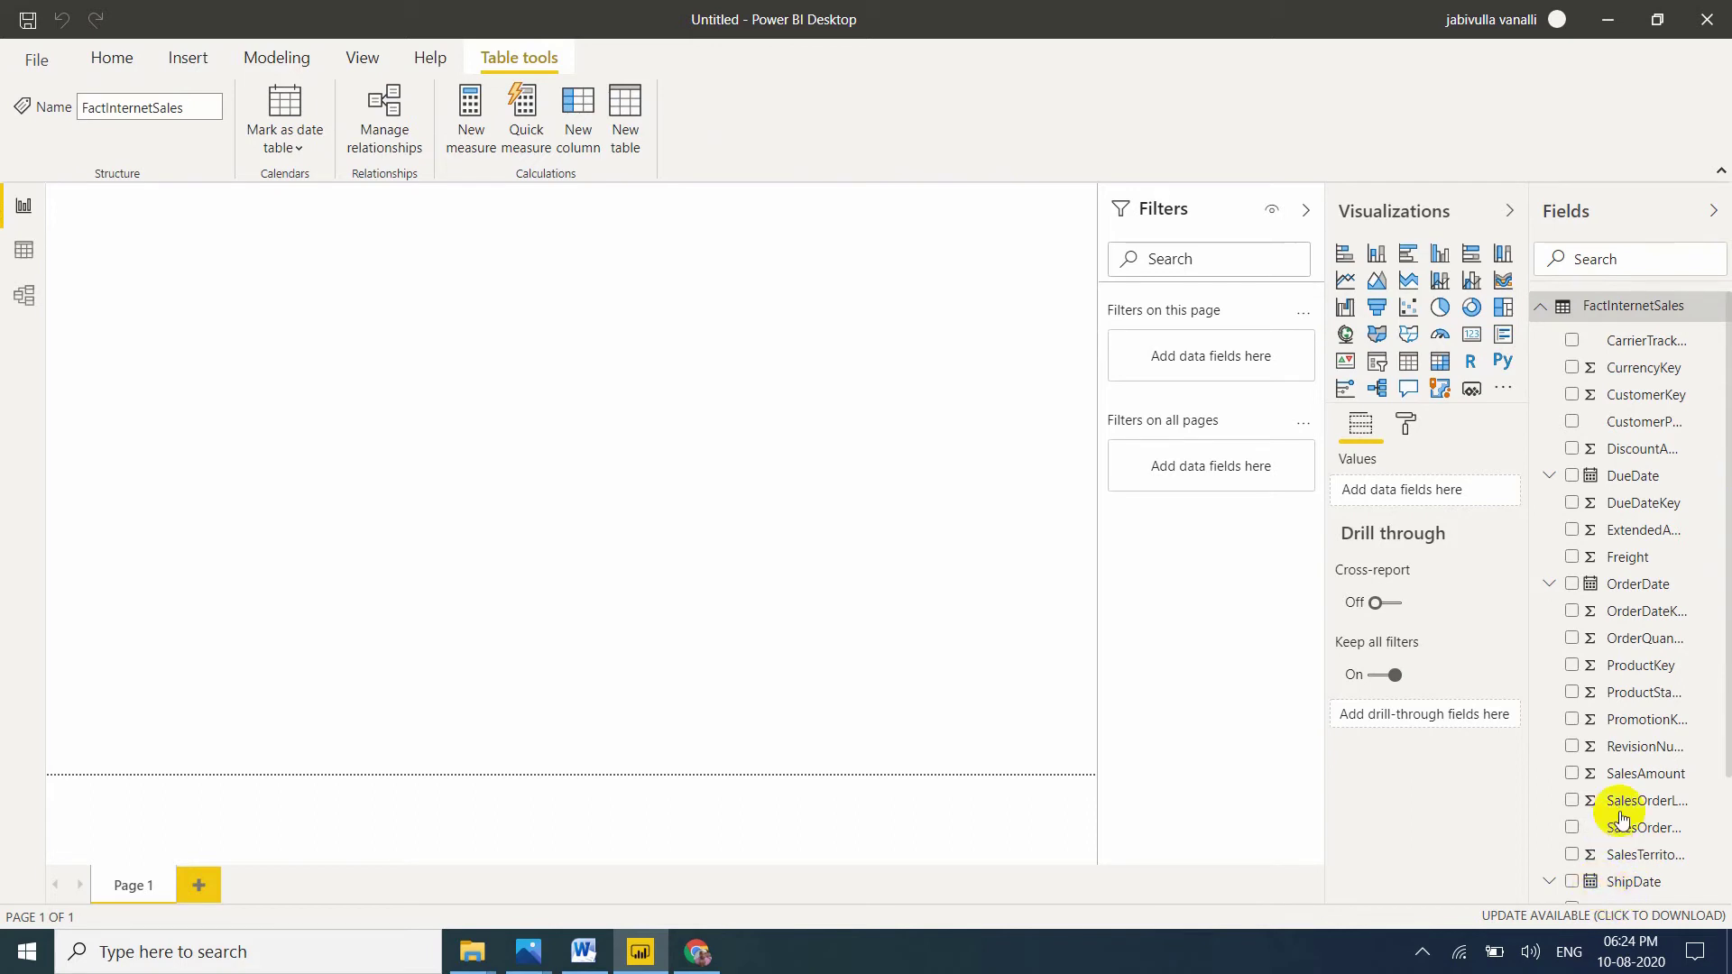
pyautogui.moveTo(1638, 773); pyautogui.dragTo(242, 646)
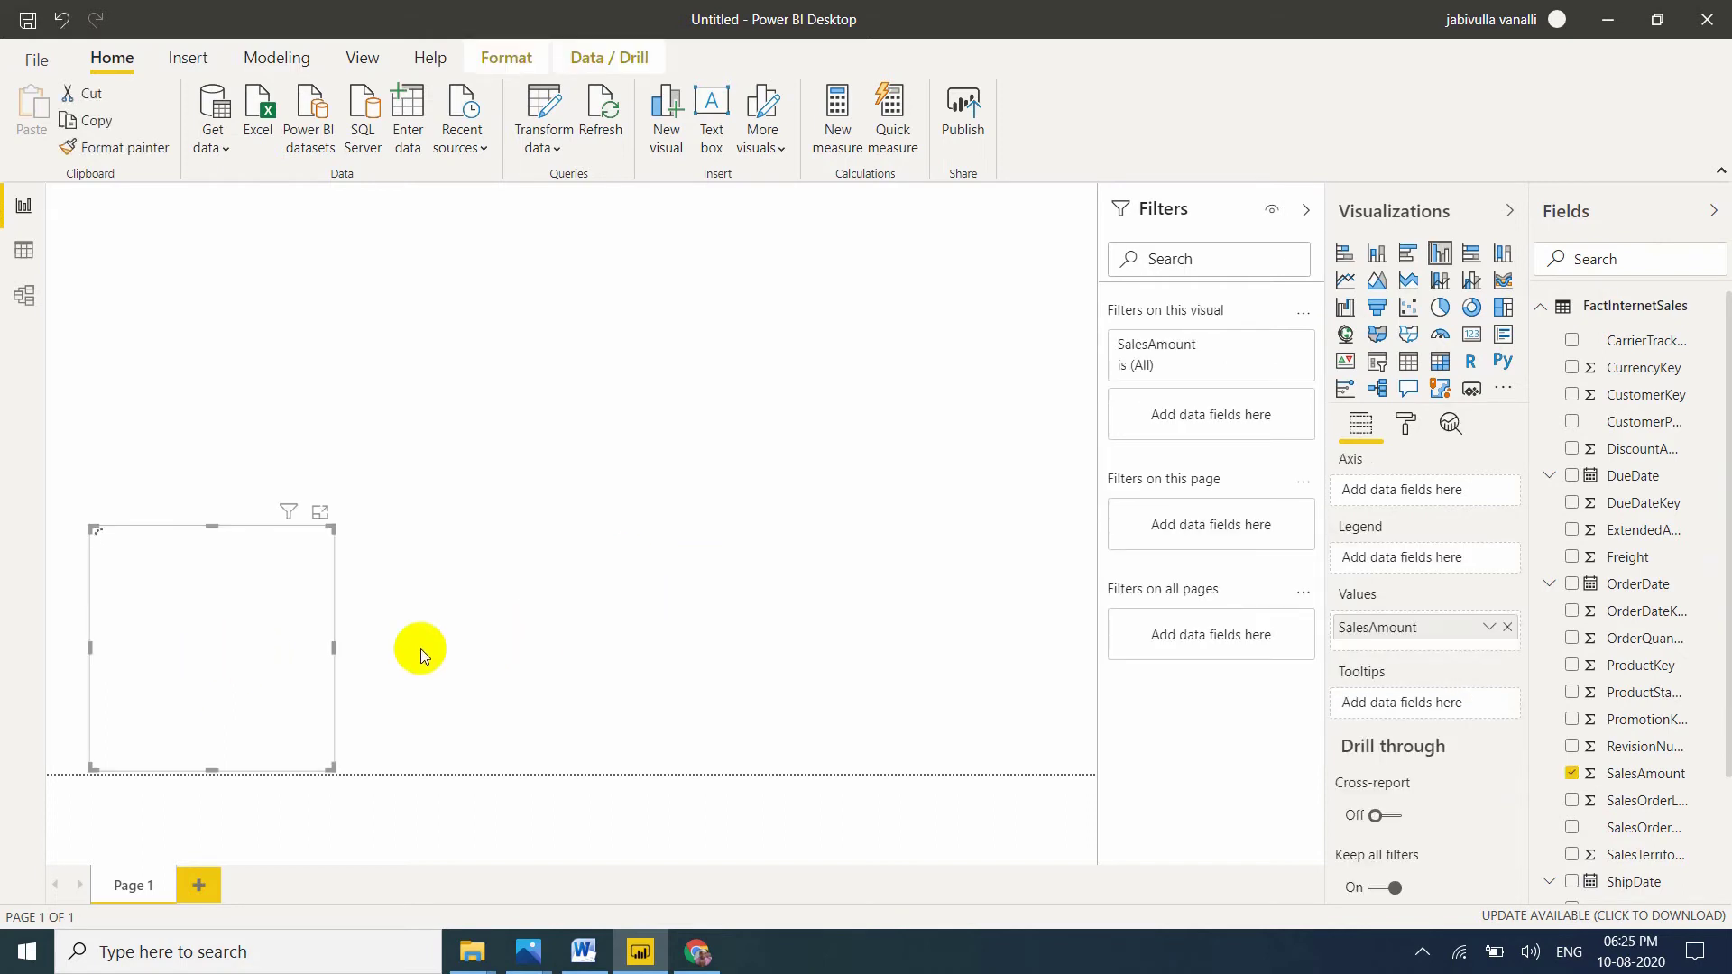
pyautogui.click(1468, 339)
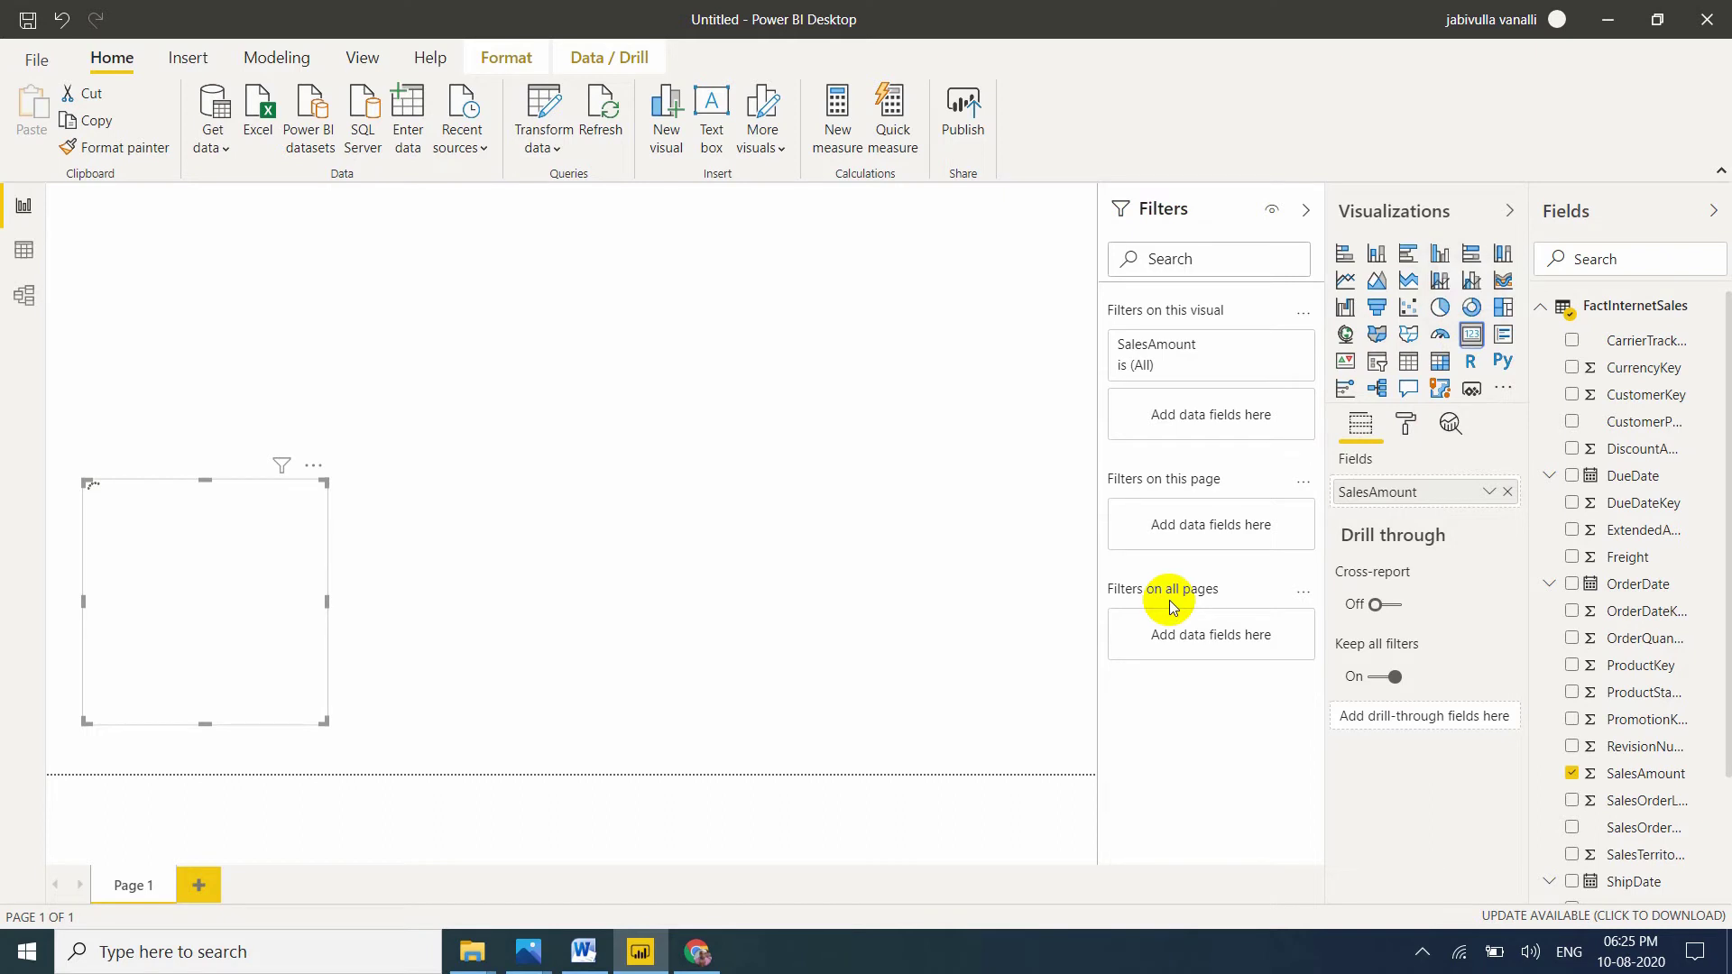
# Set the default summarization of the OrderQuantity column in FactInternetSales to Don't summarize, and deselect the card.
pyautogui.click(1615, 641)
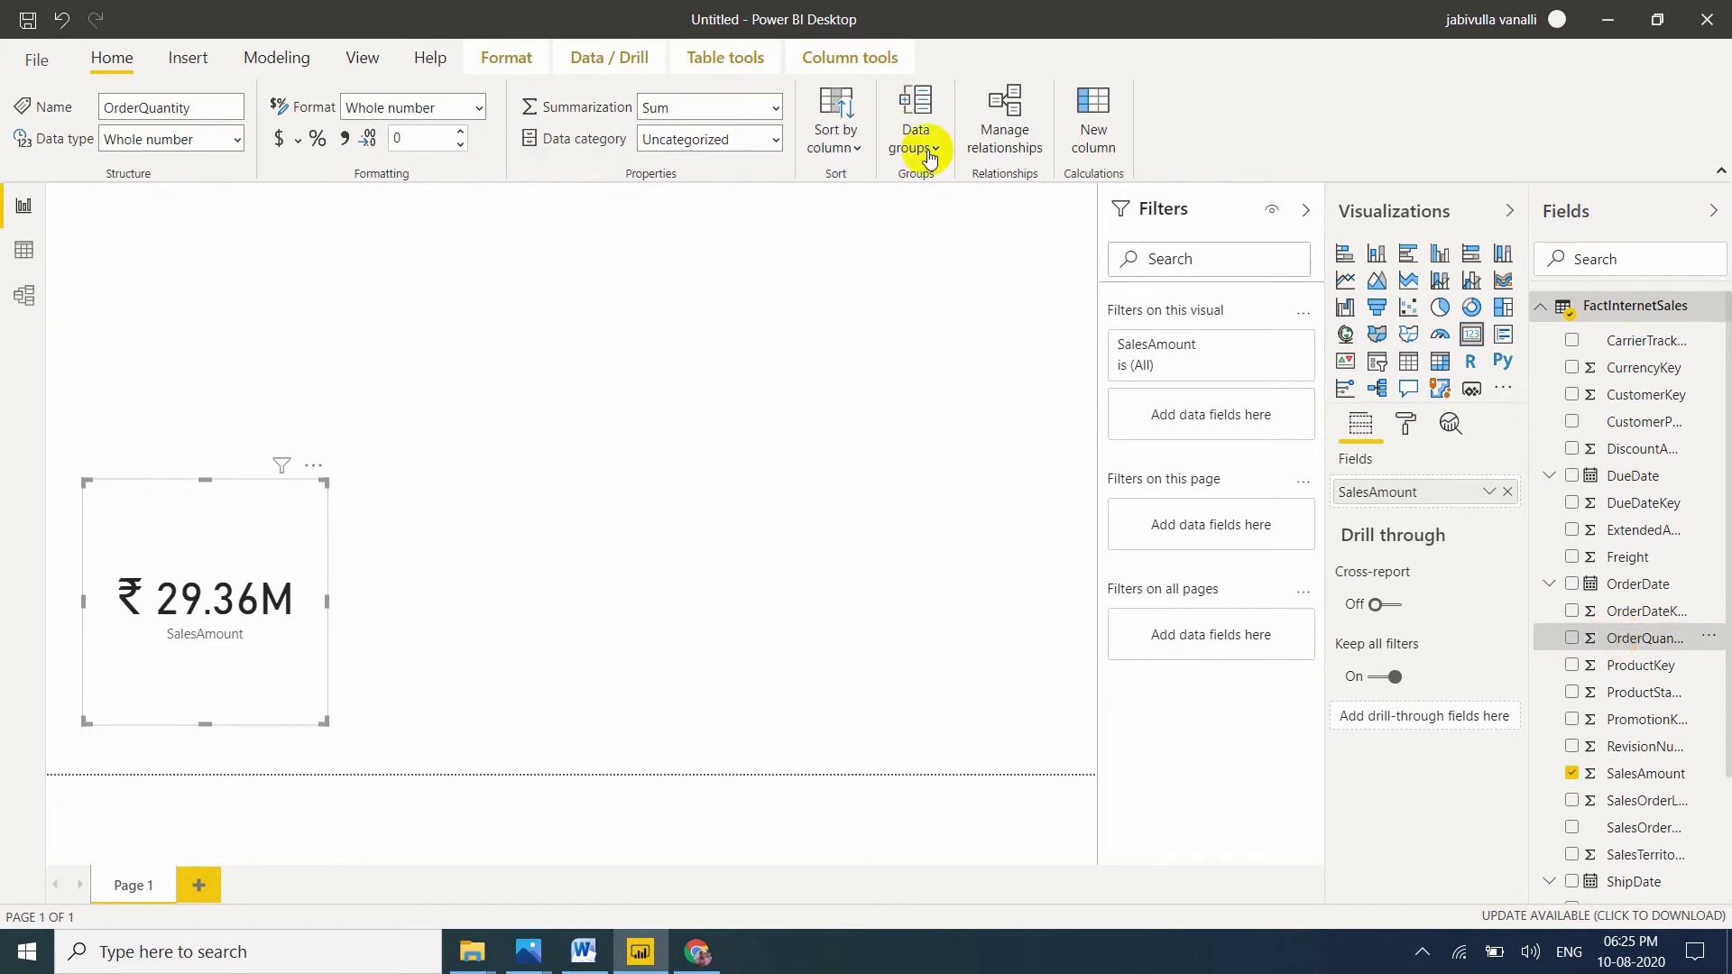
pyautogui.click(775, 113)
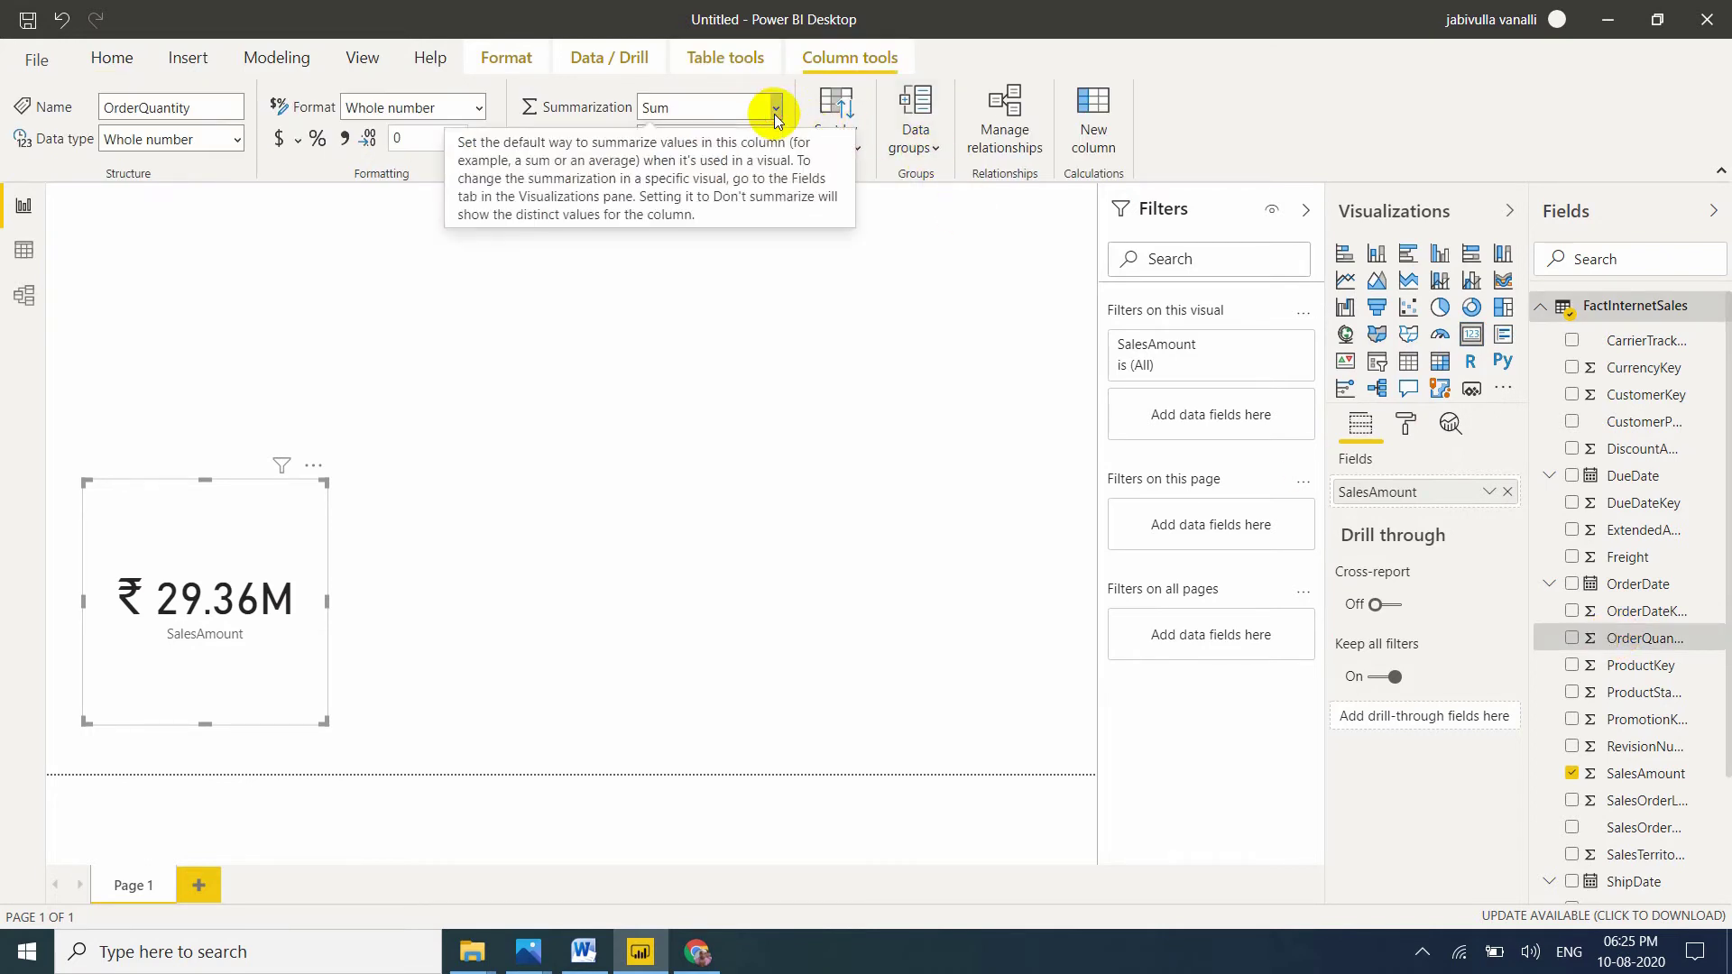
pyautogui.click(735, 138)
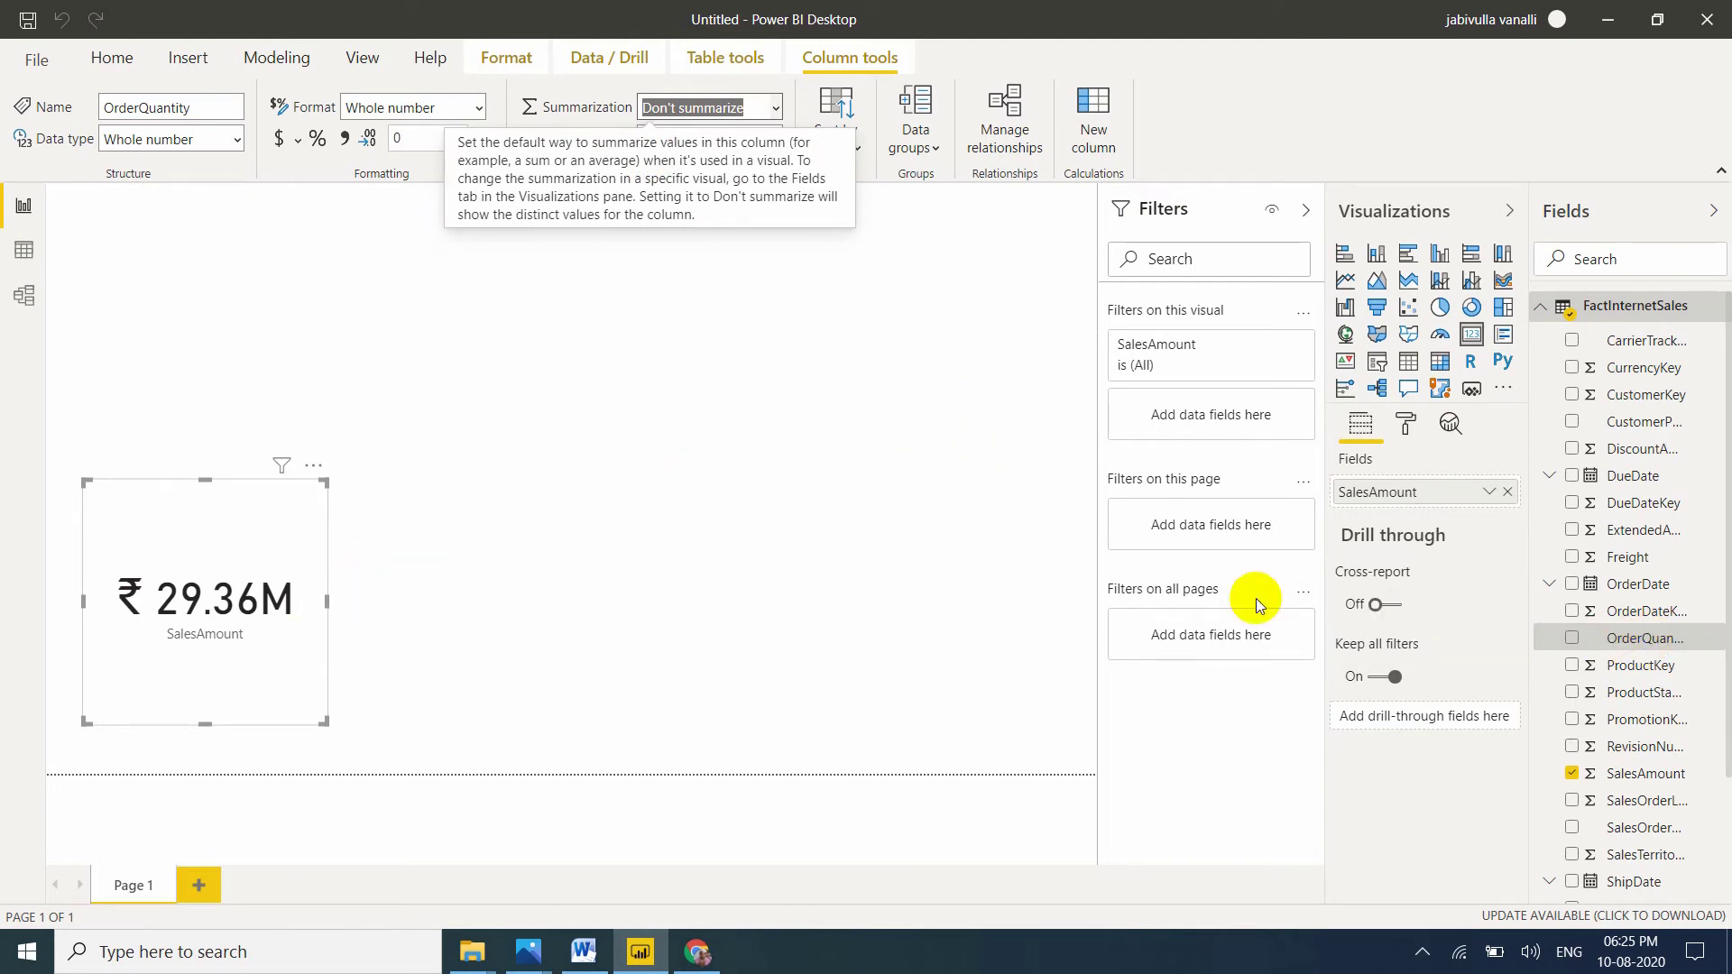
pyautogui.click(1204, 487)
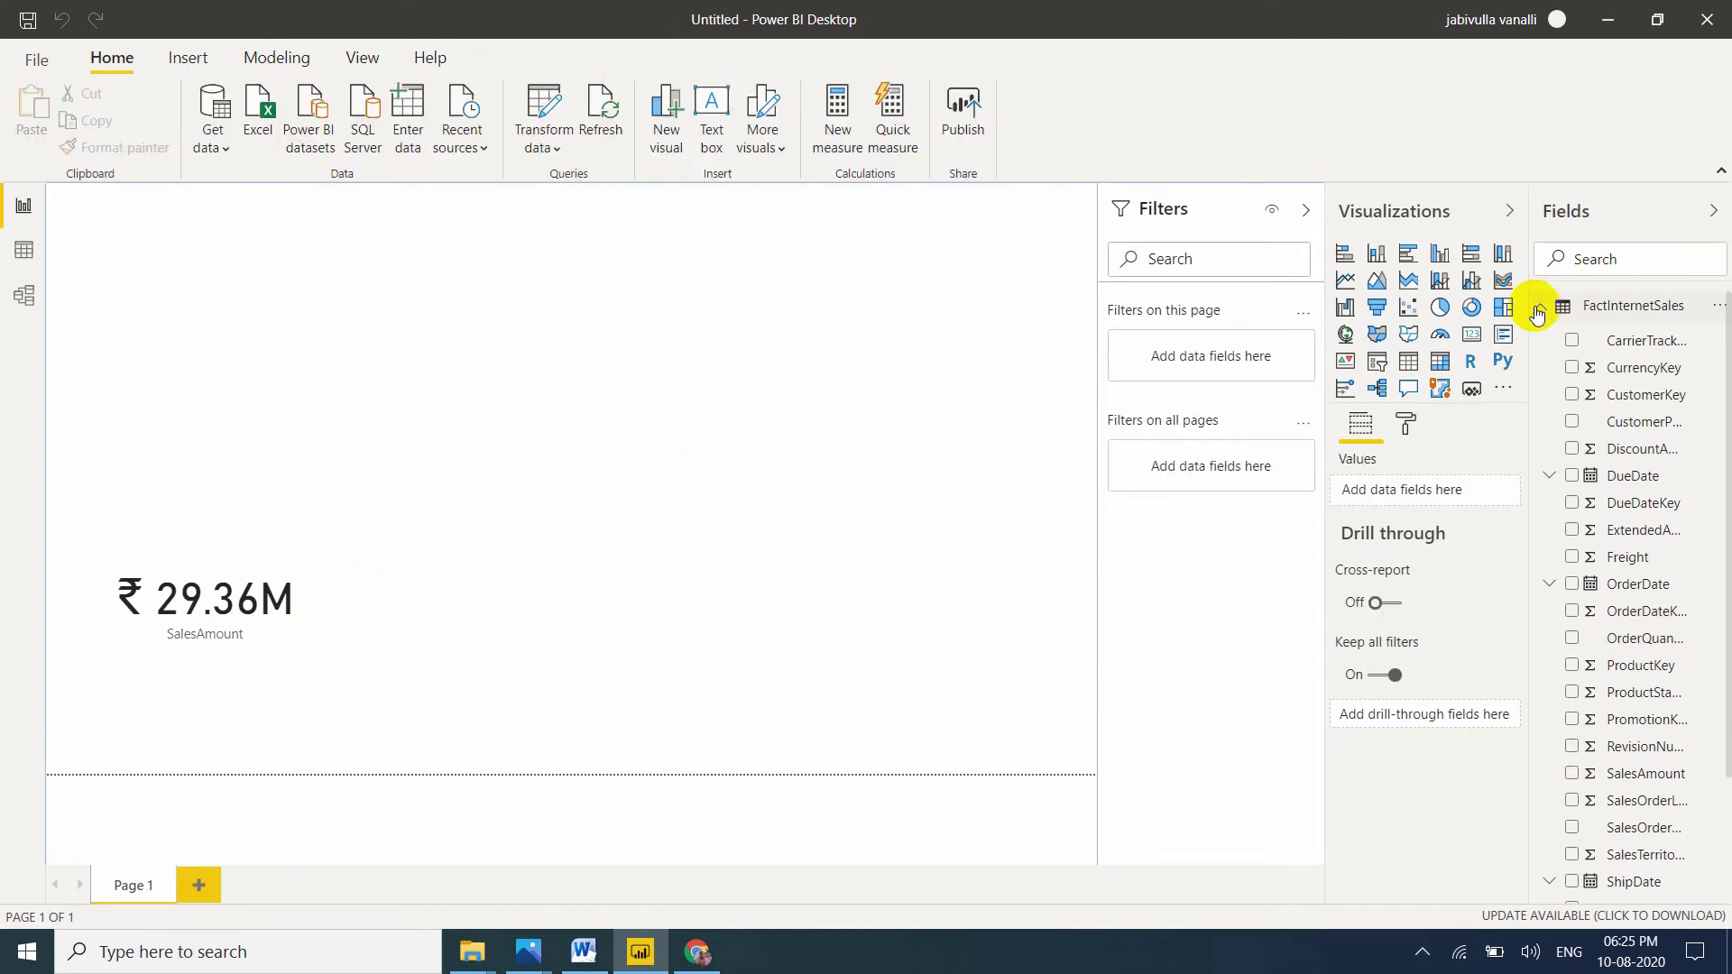
# Add a measure to the FactInternetSales table with the formula Total Sales Amount = SUM(FactInternetSales[SalesAmount]).
pyautogui.click(1615, 308)
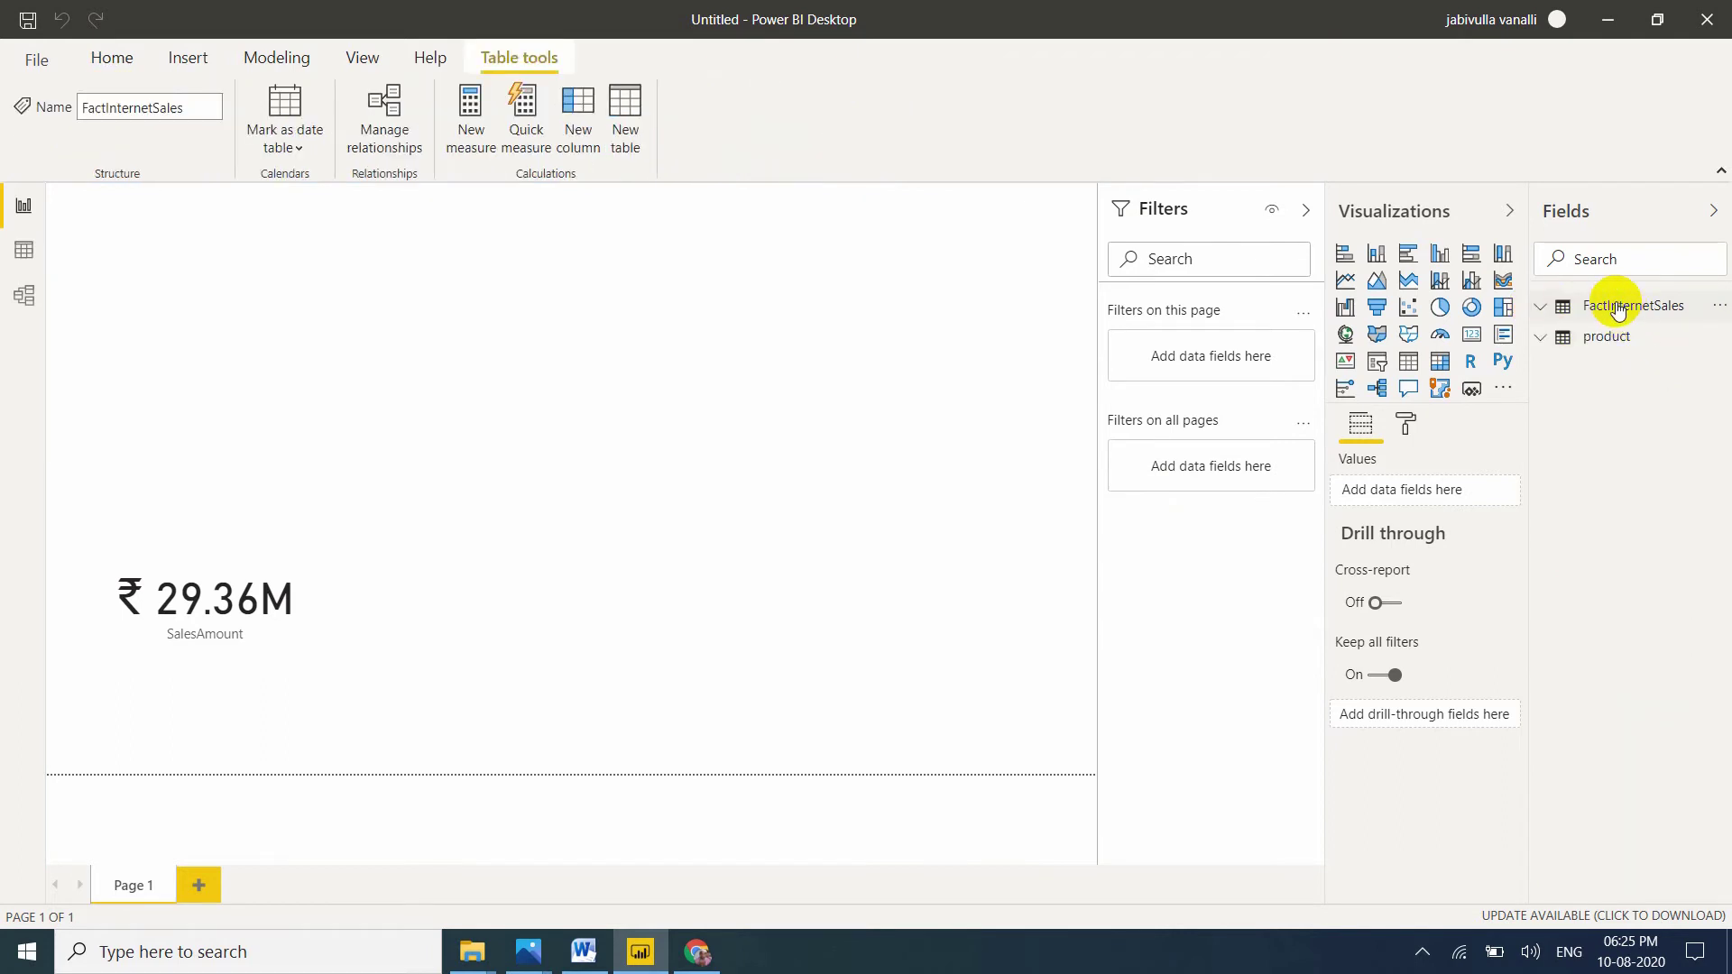
pyautogui.rightClick(1617, 310)
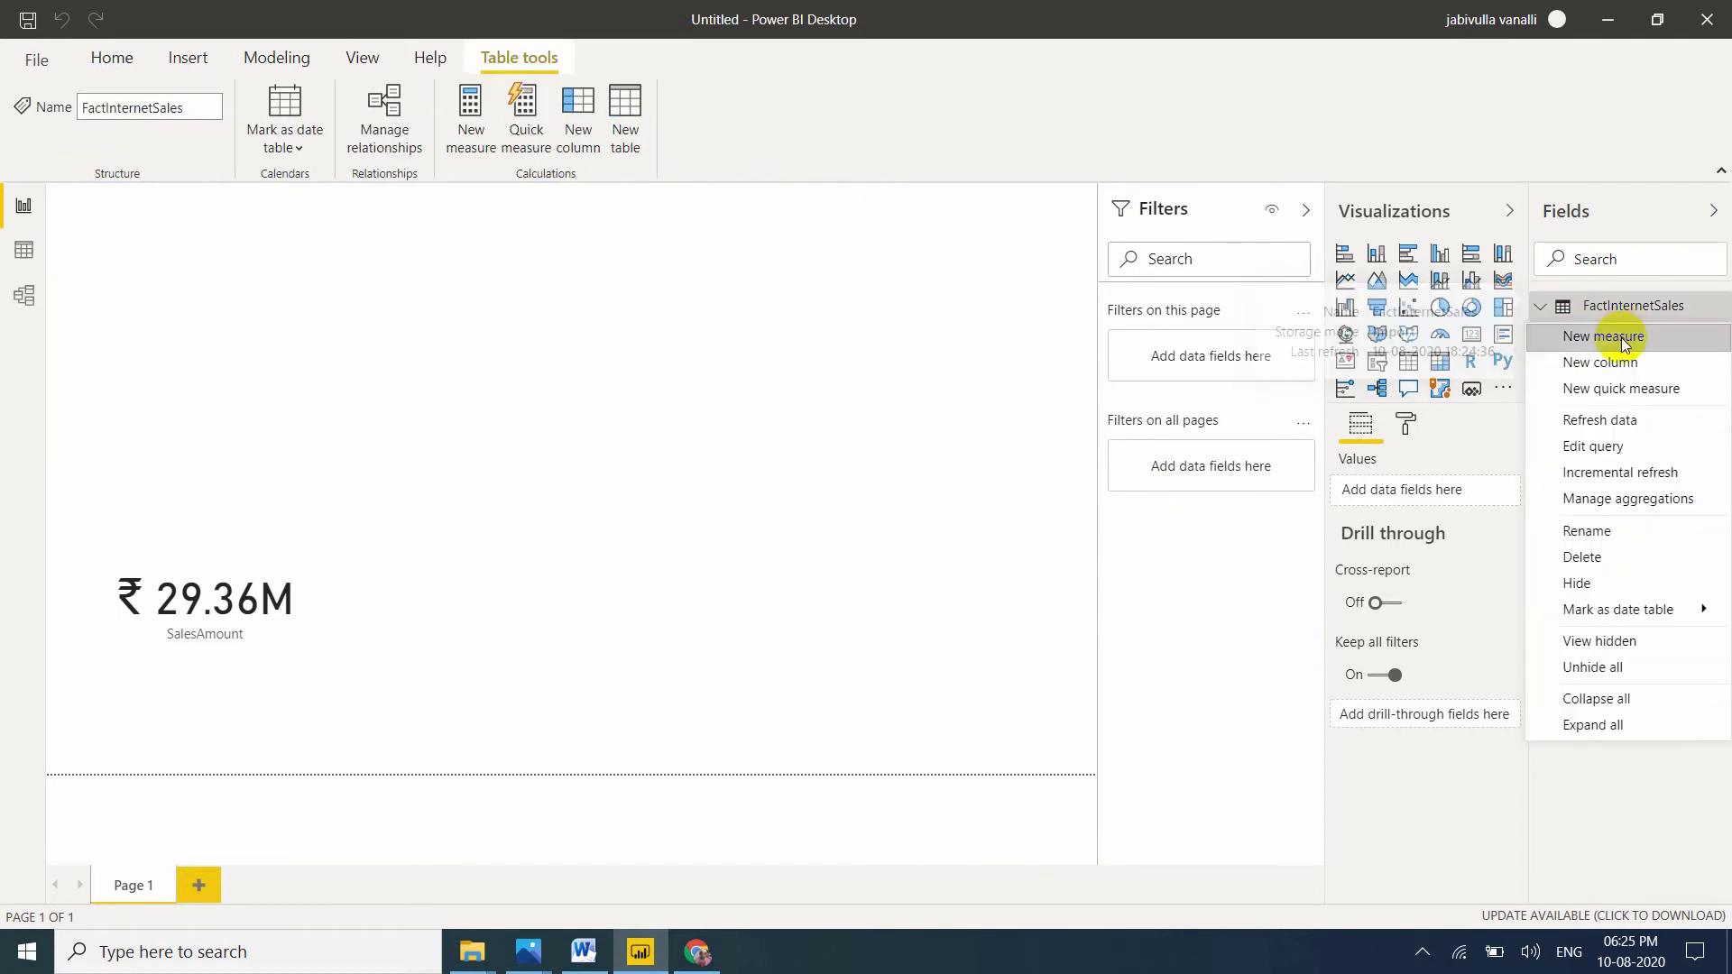
pyautogui.click(1620, 346)
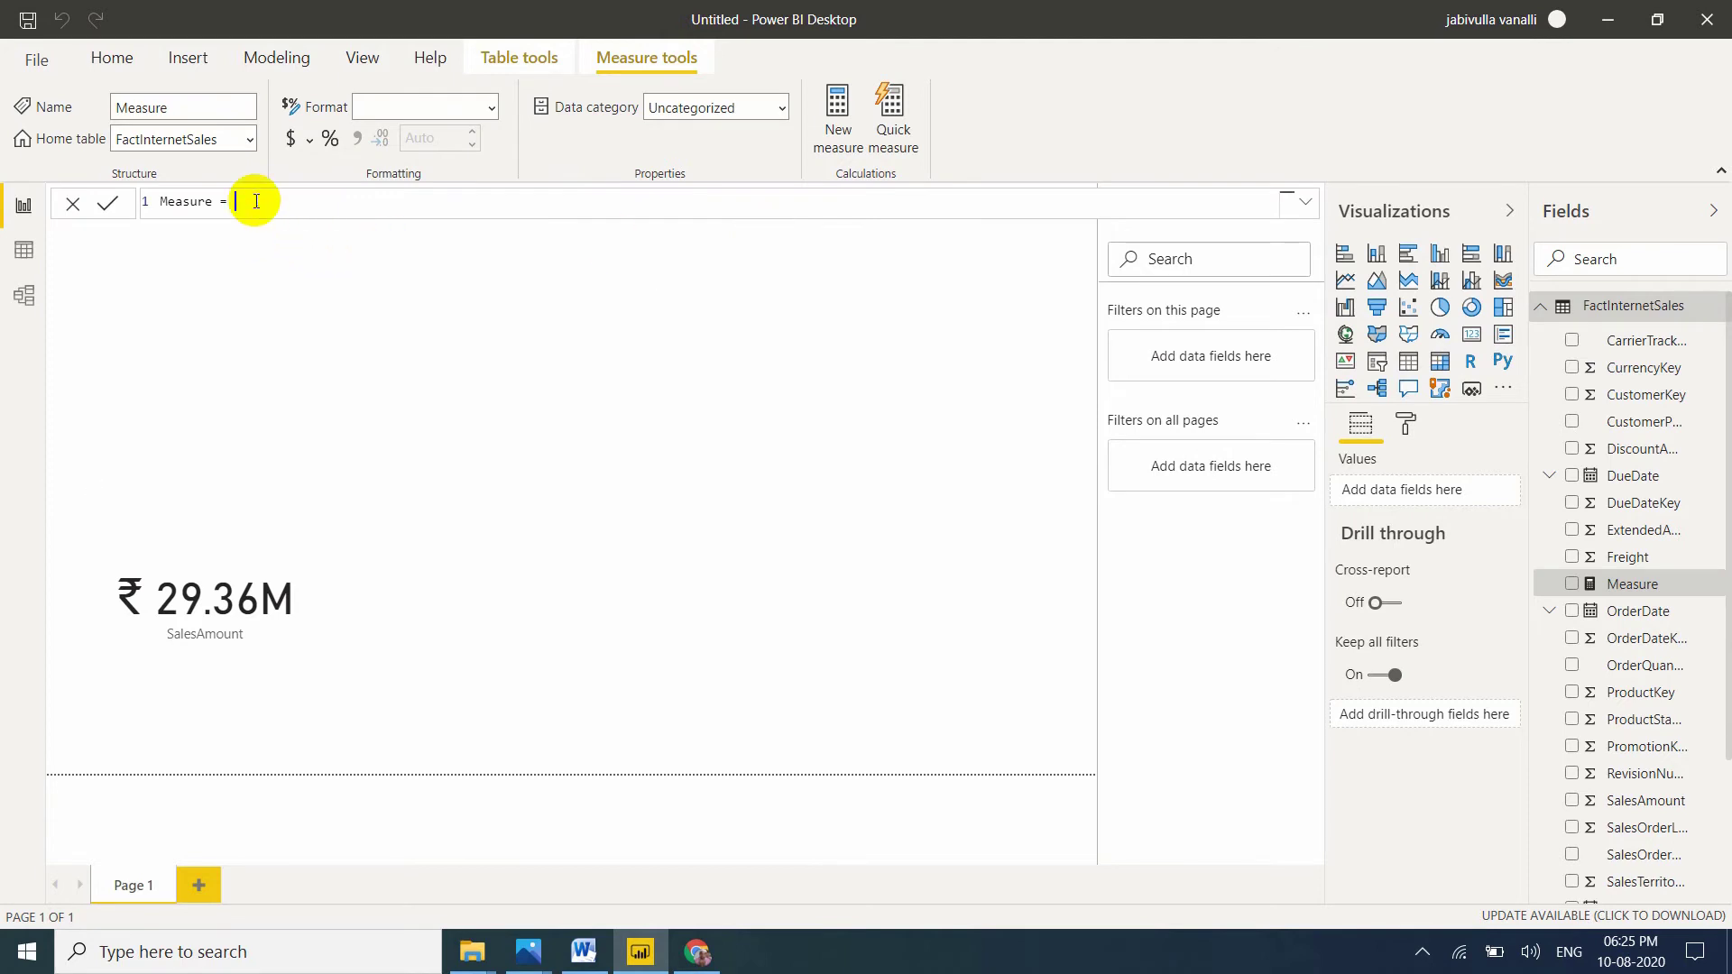
pyautogui.hotkey('ctrl', 'a')
pyautogui.write('Total Sales Amount = sum')
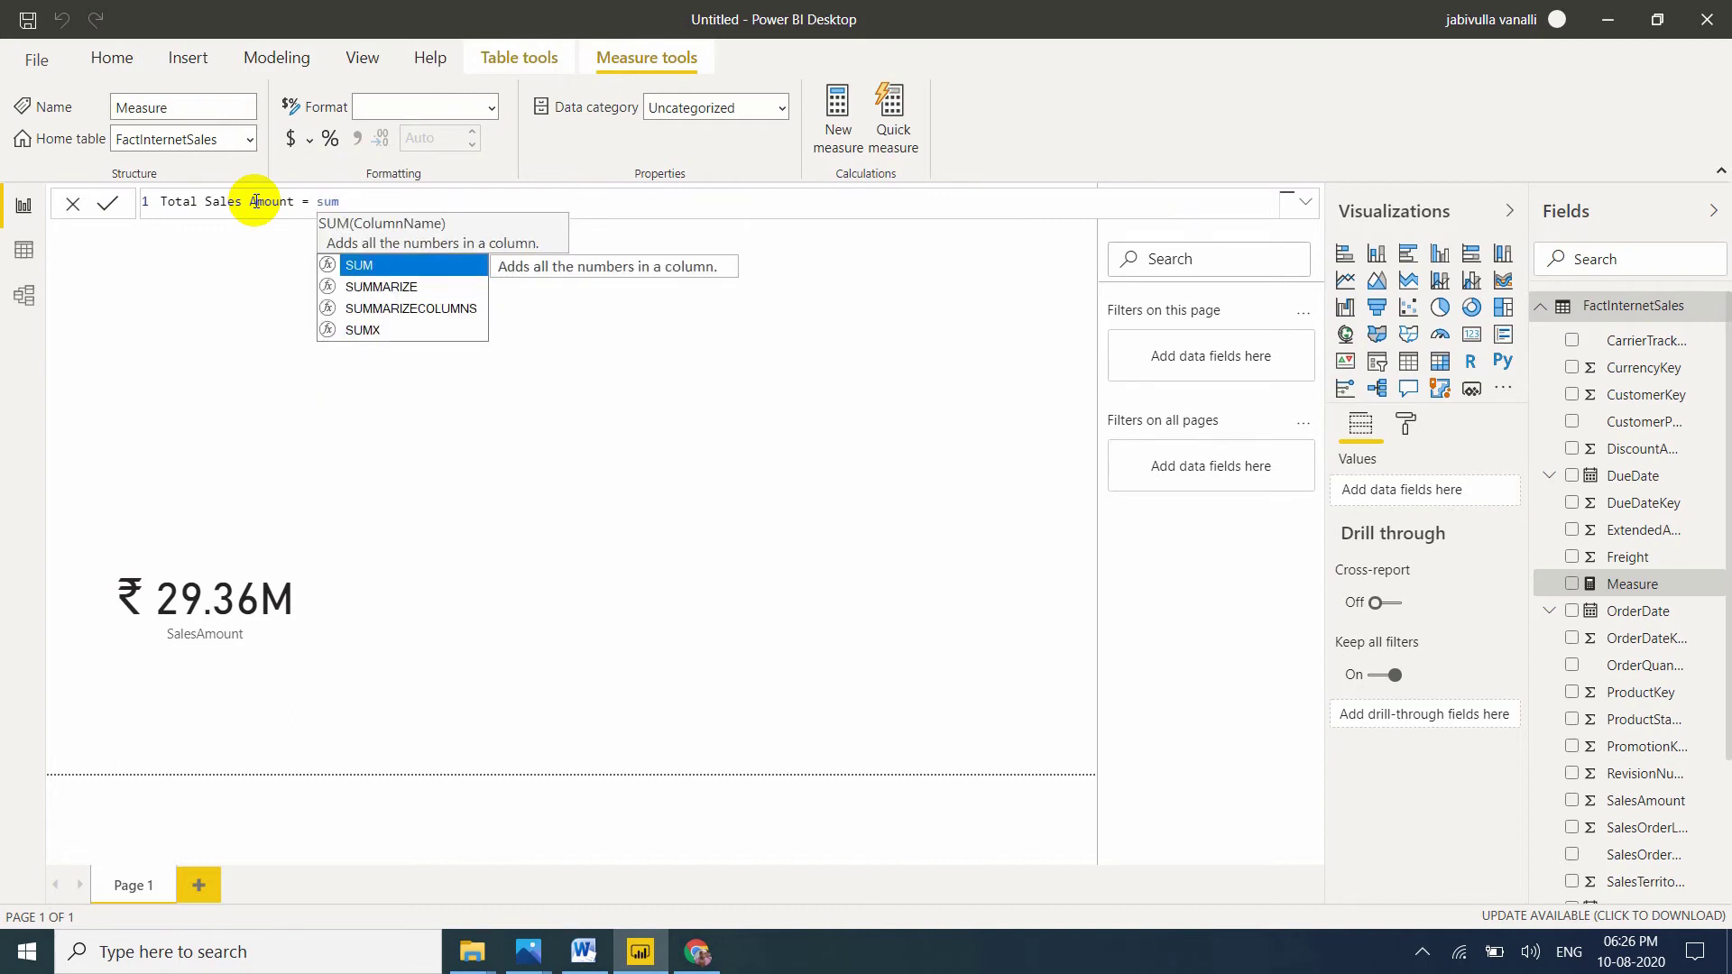
pyautogui.press('Tab')
pyautogui.write('amou')
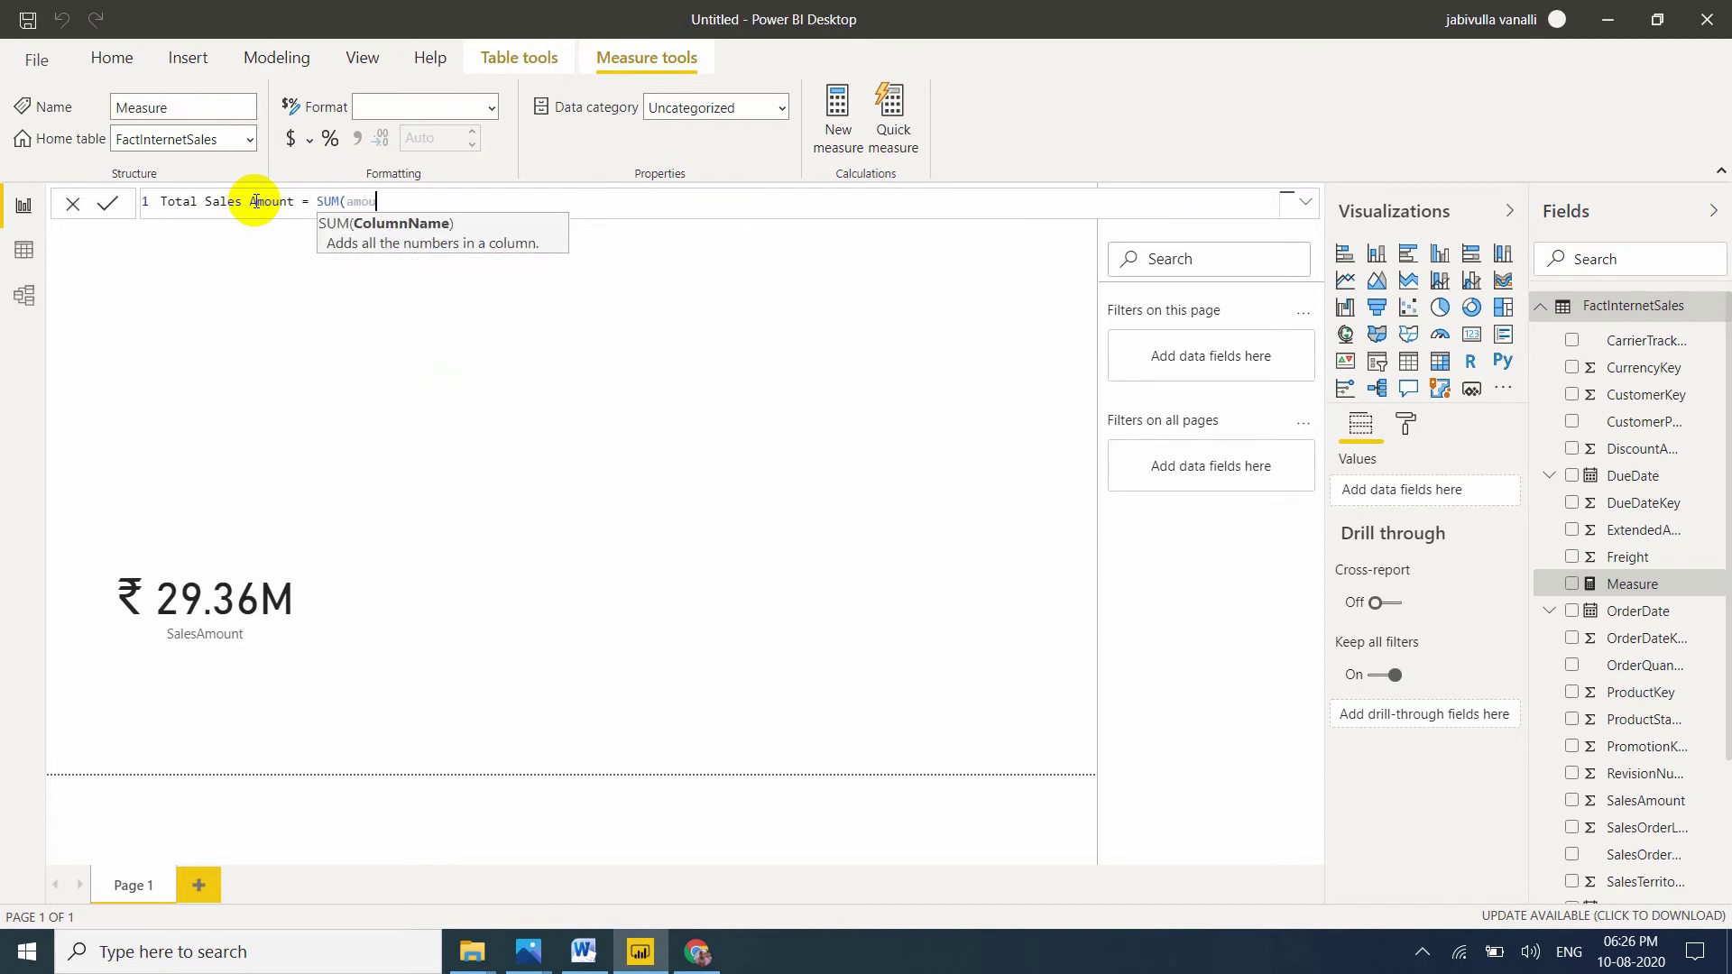
pyautogui.press('Down')
pyautogui.press('Down')
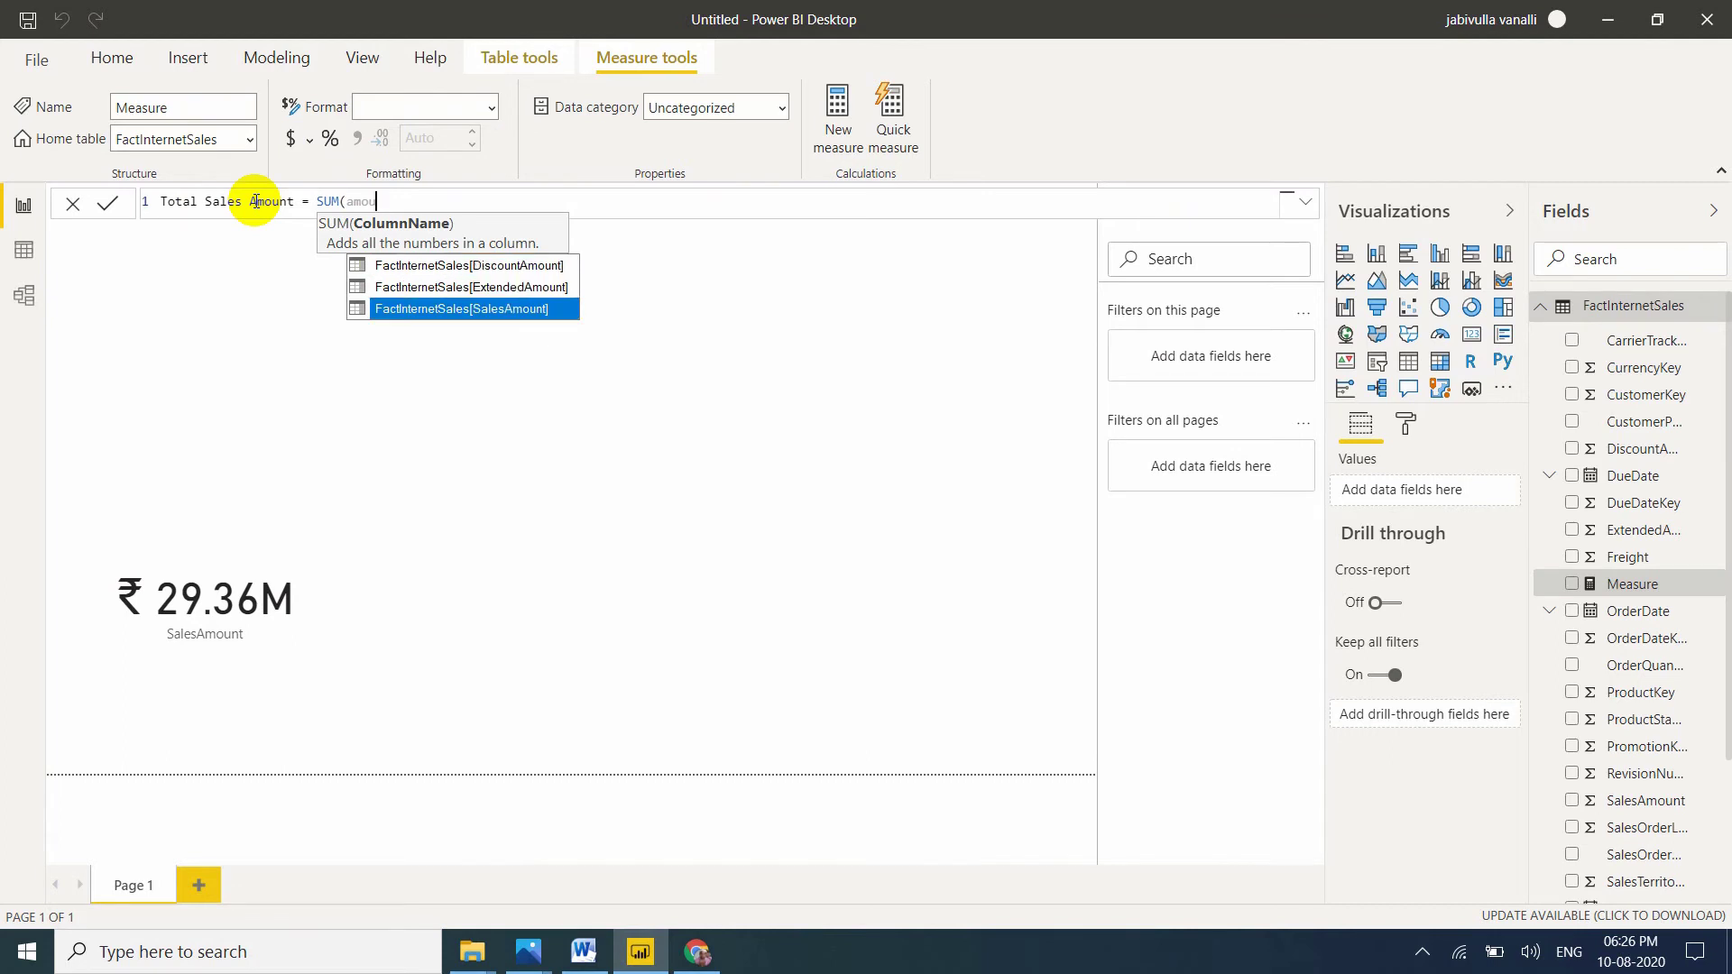
pyautogui.press('Tab')
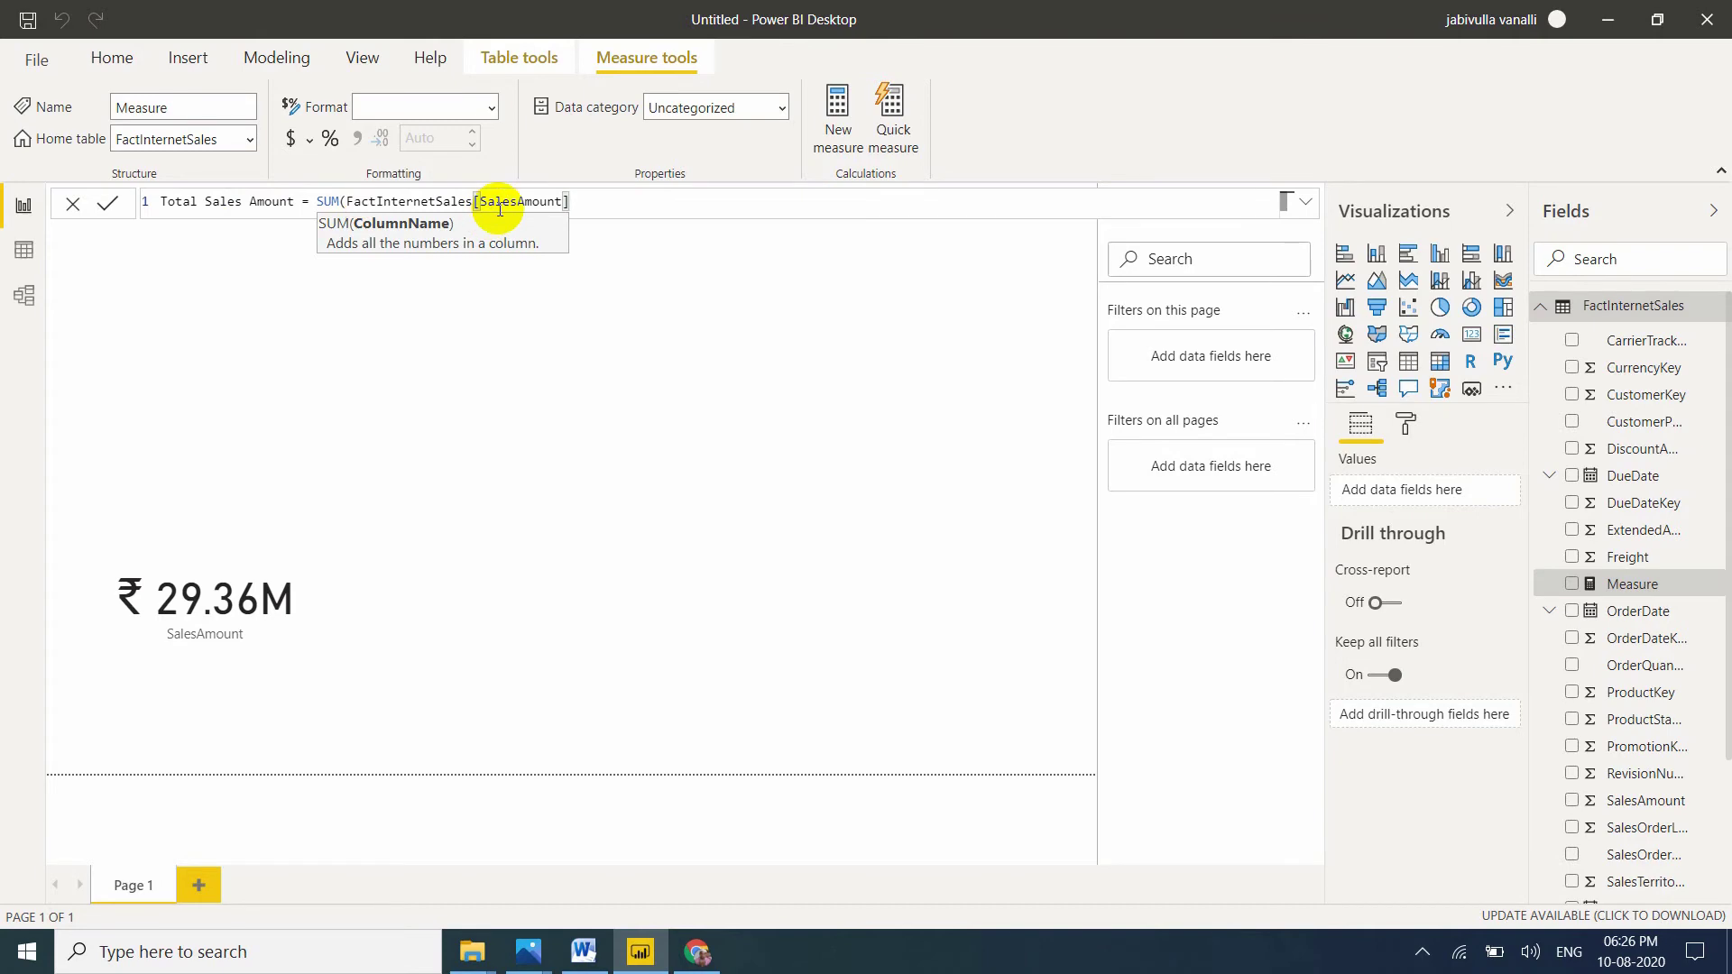
pyautogui.write(')')
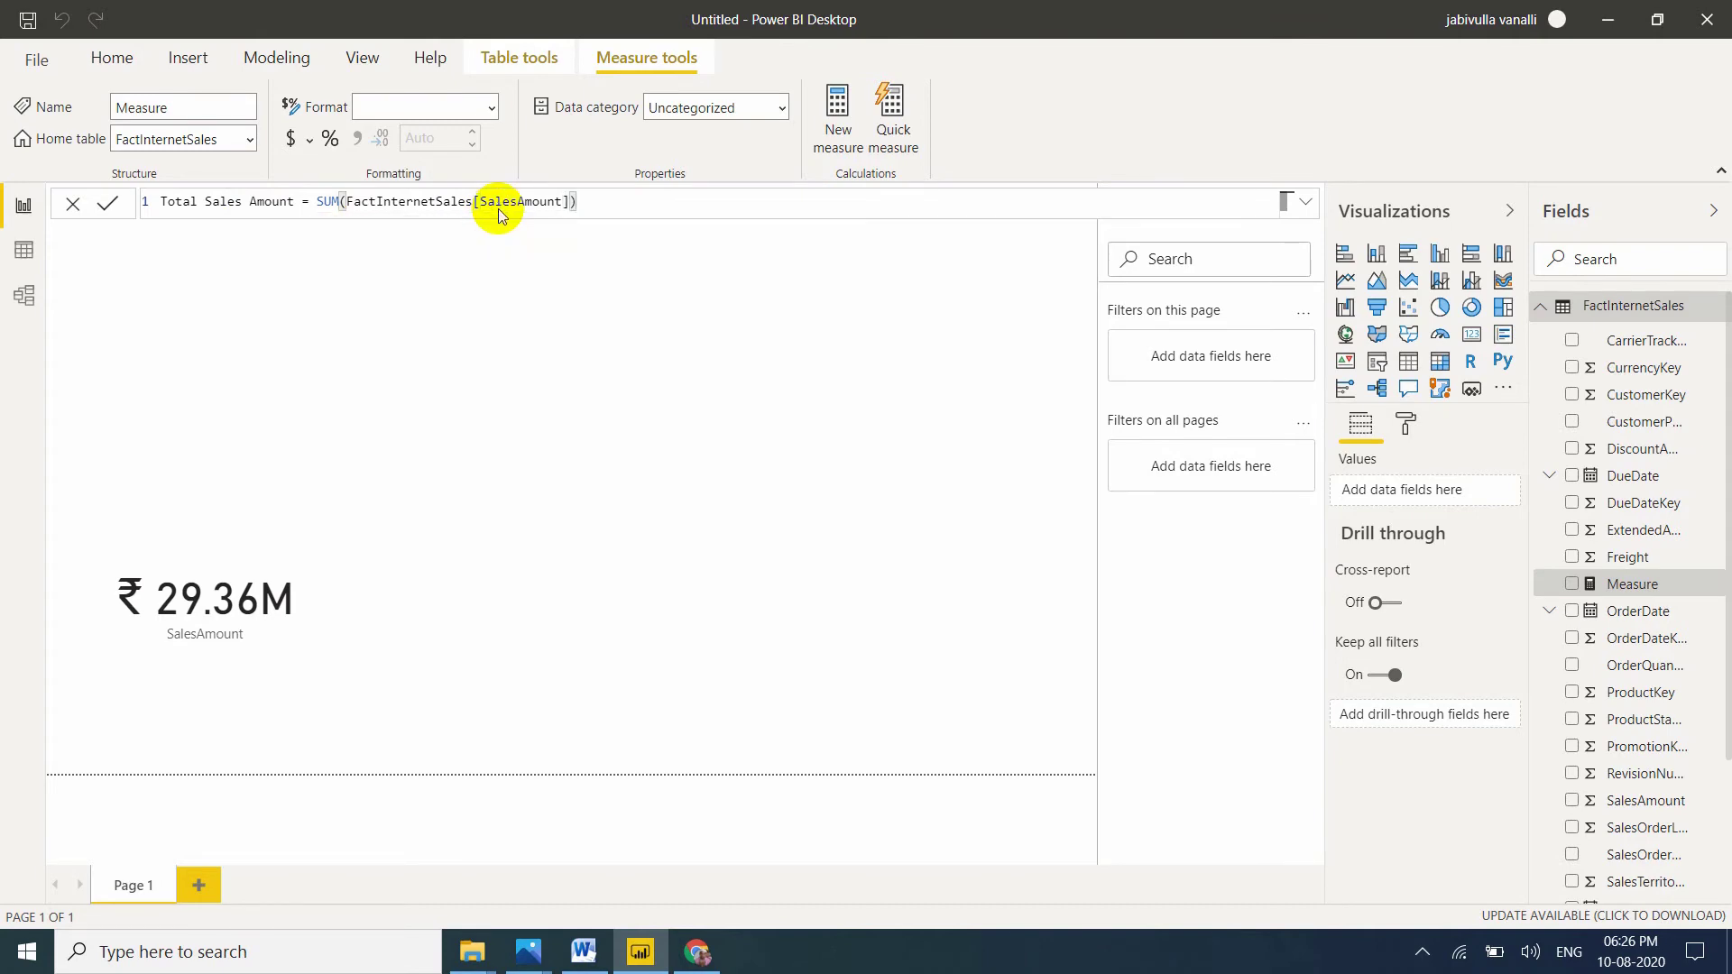
pyautogui.press('Return')
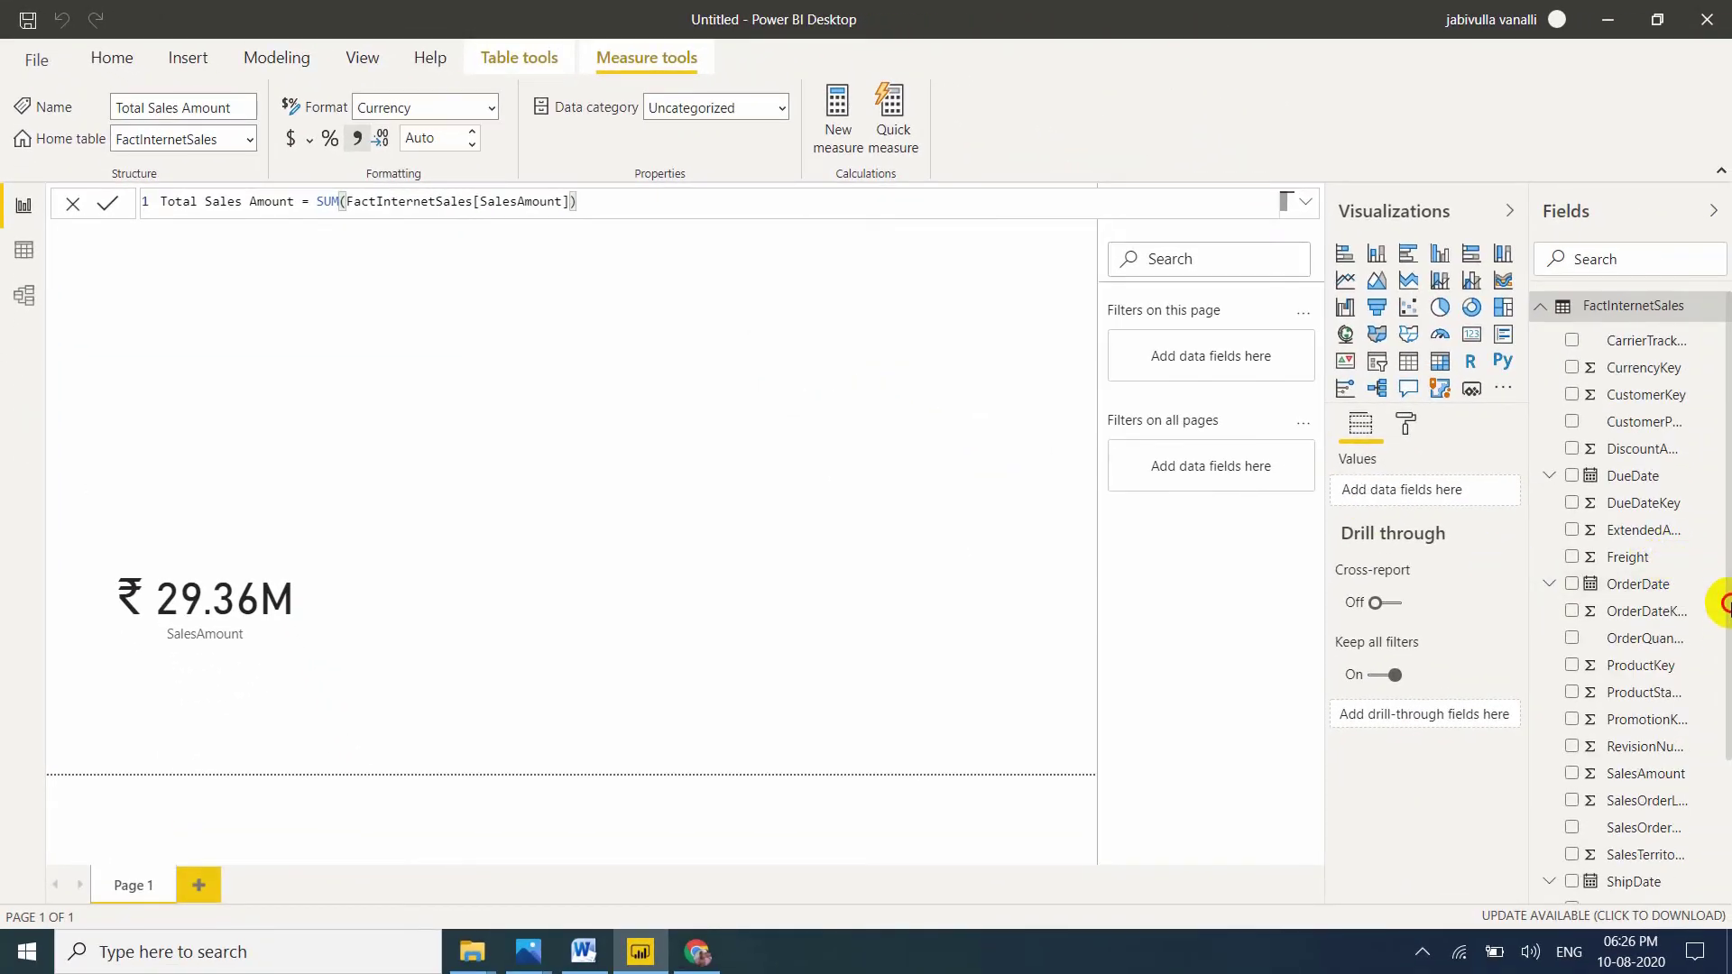
# Display the Total Sales Amount measure as a card on the report page, placed beside the SalesAmount card with a gap between them.
pyautogui.moveTo(1724, 599); pyautogui.dragTo(1726, 656)
pyautogui.click(1604, 878)
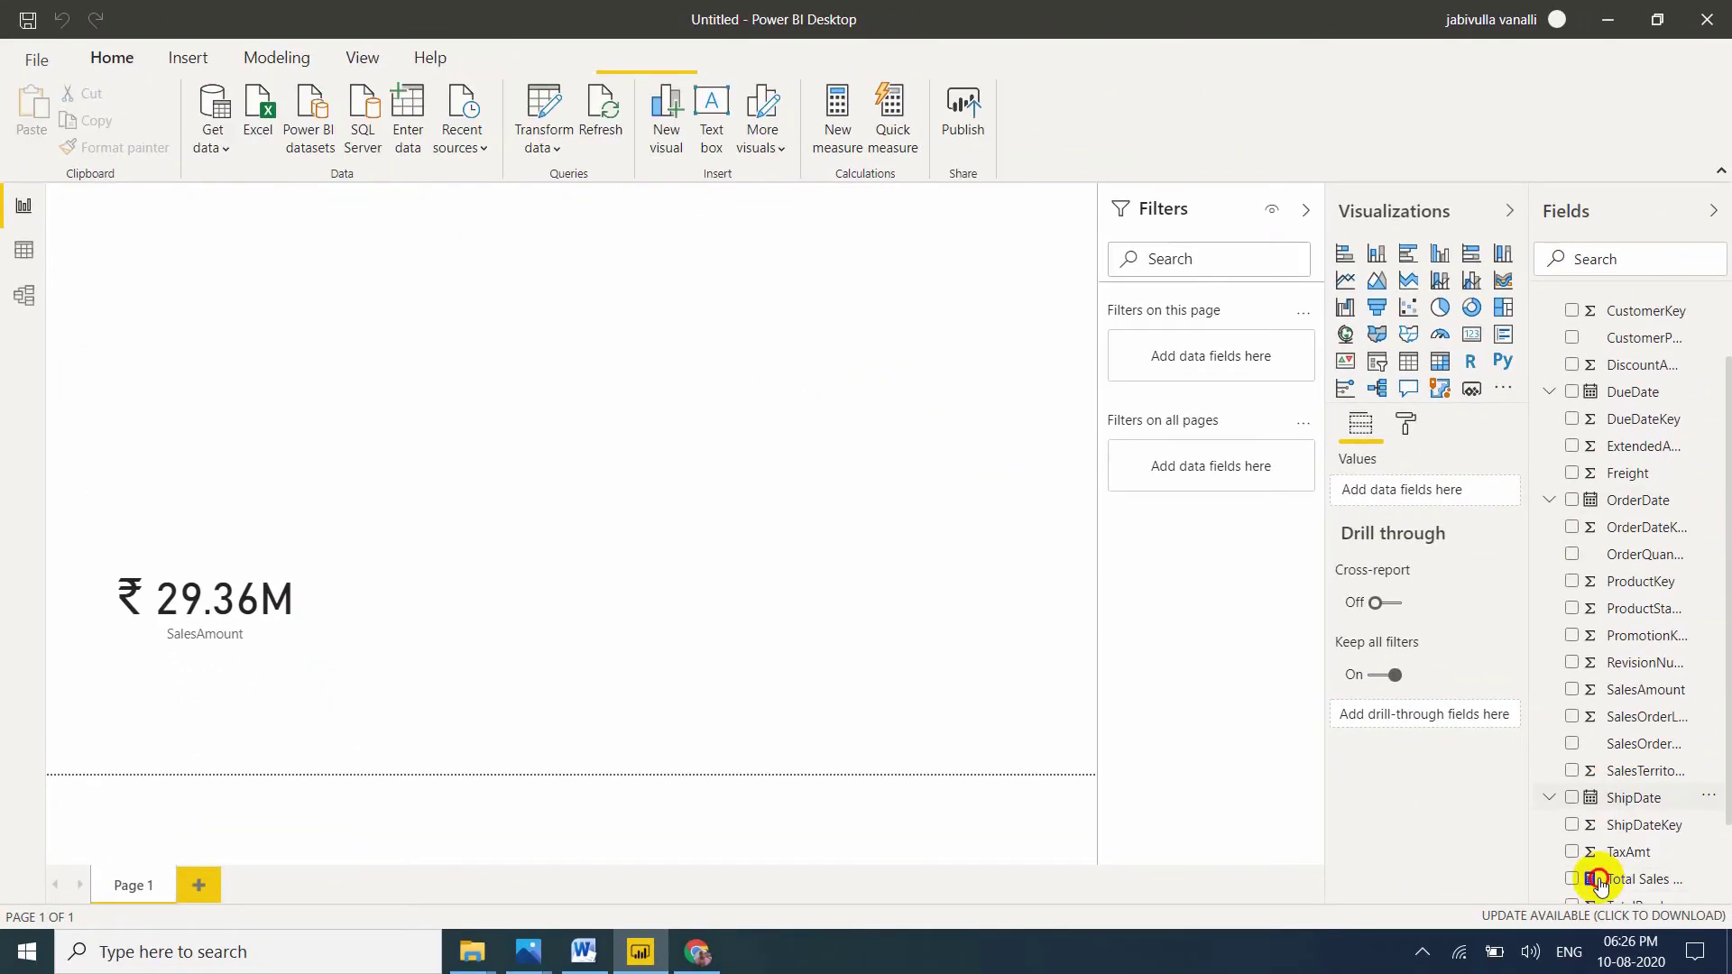
pyautogui.moveTo(507, 645); pyautogui.dragTo(474, 611)
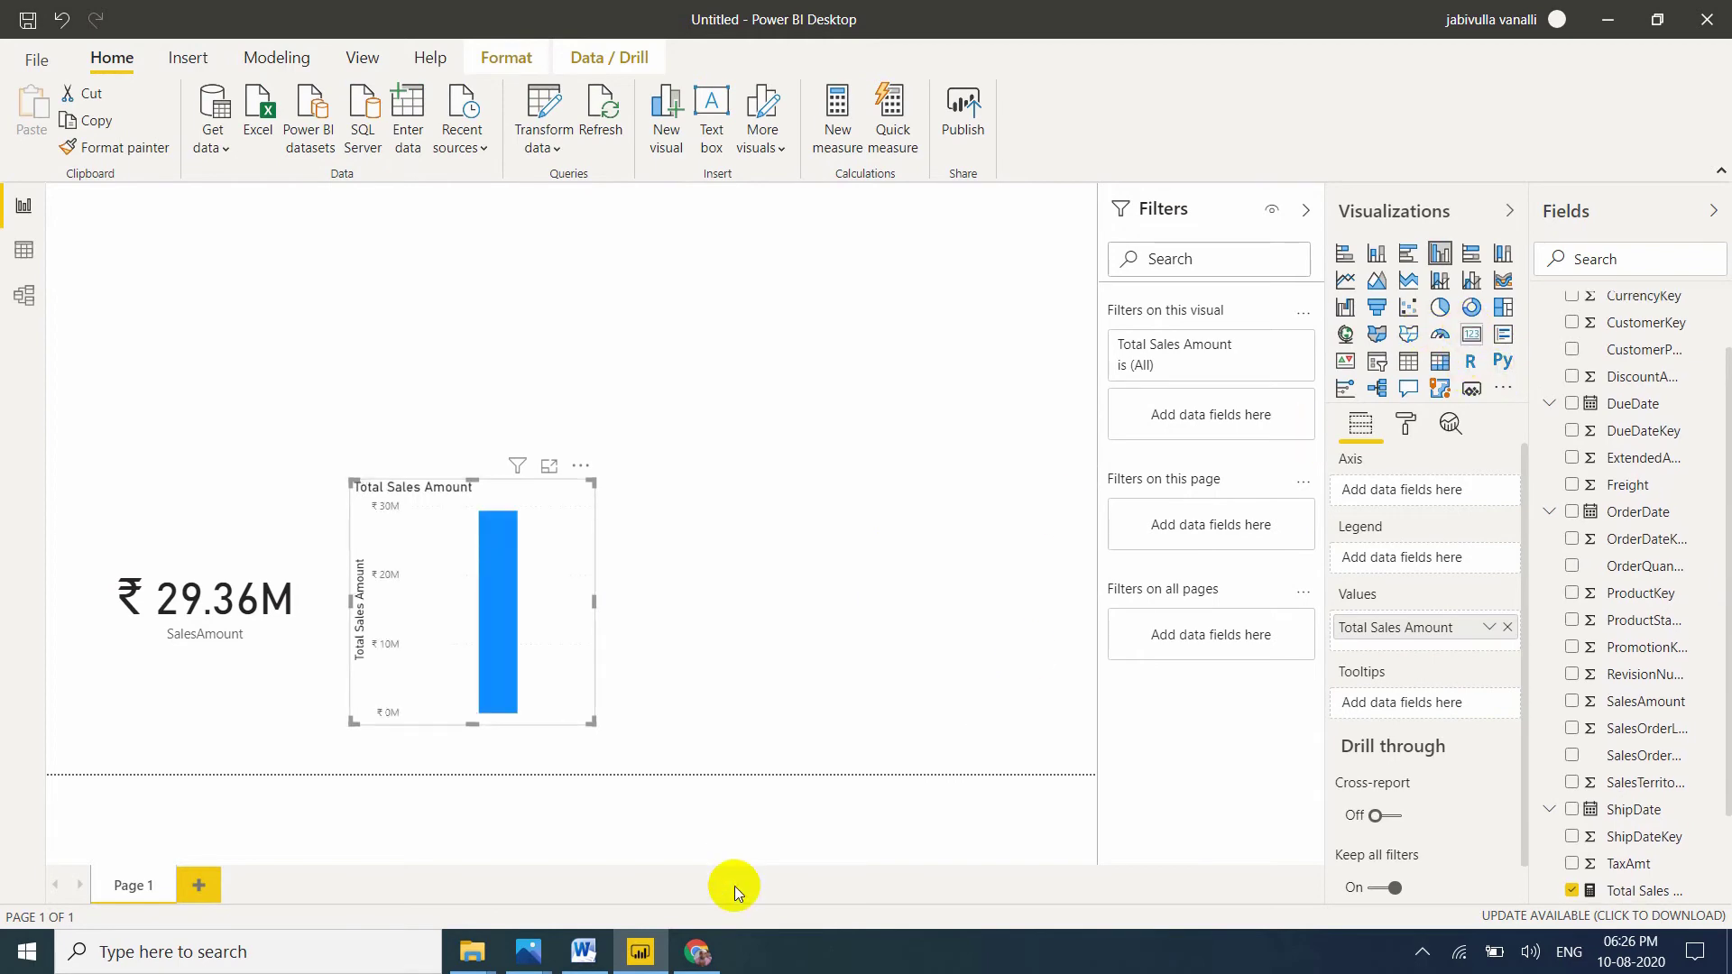
pyautogui.click(697, 951)
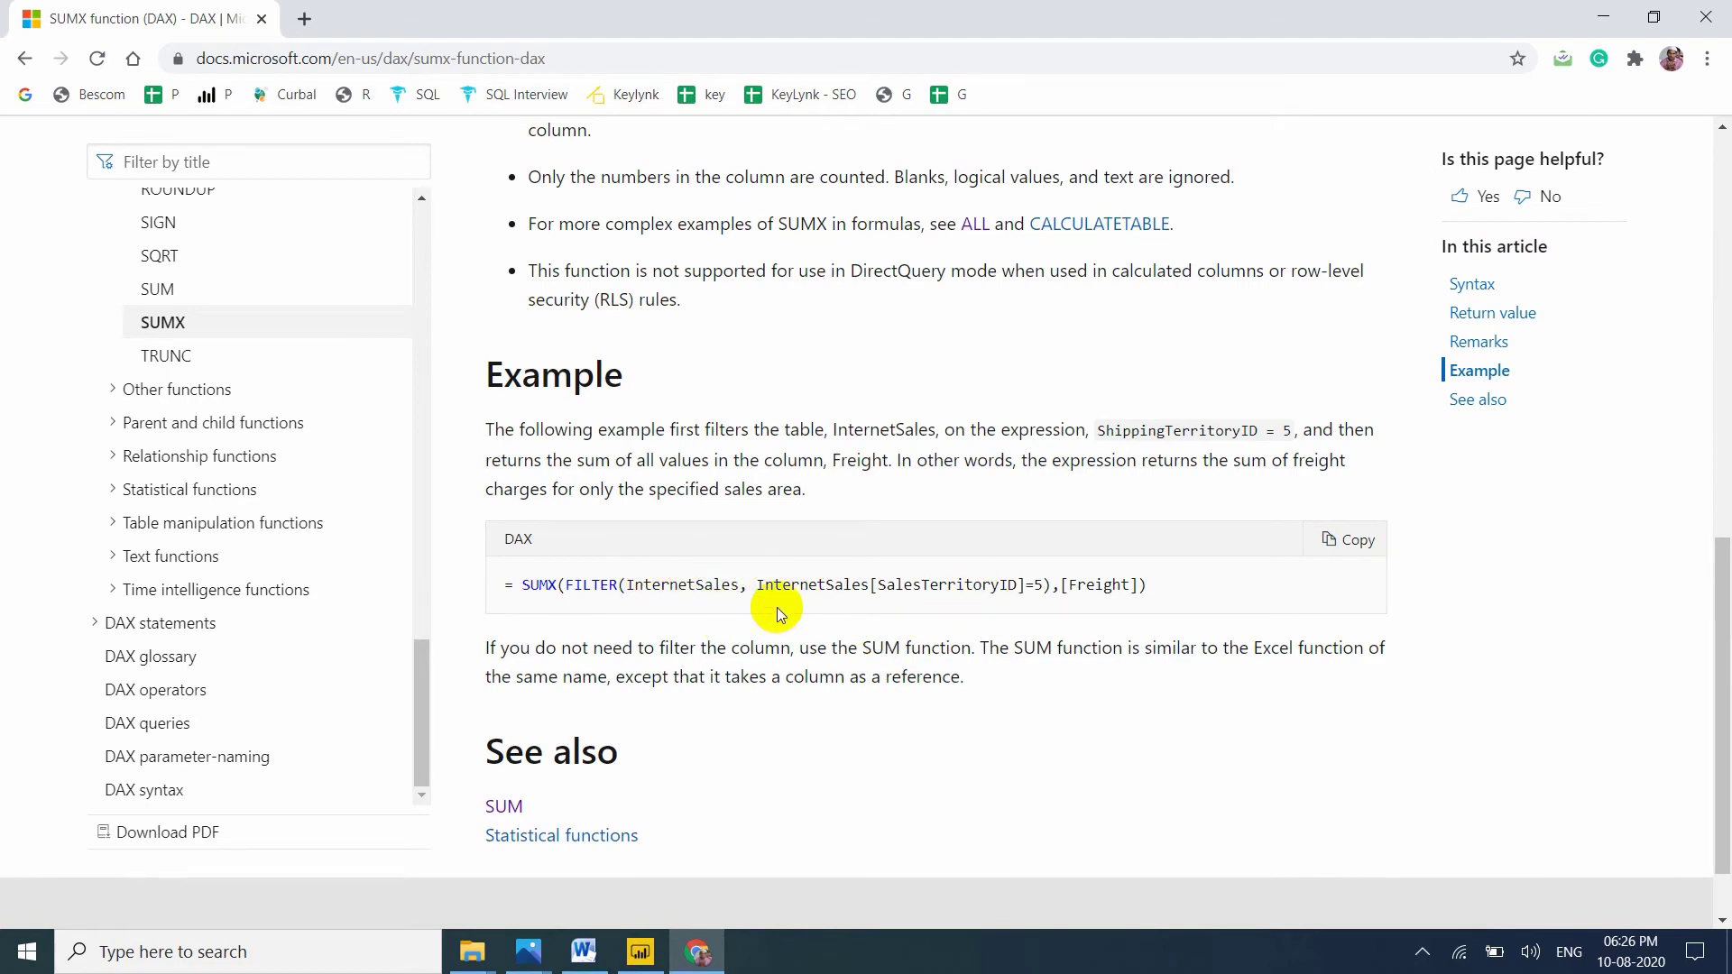
pyautogui.hotkey('alt', 'Tab')
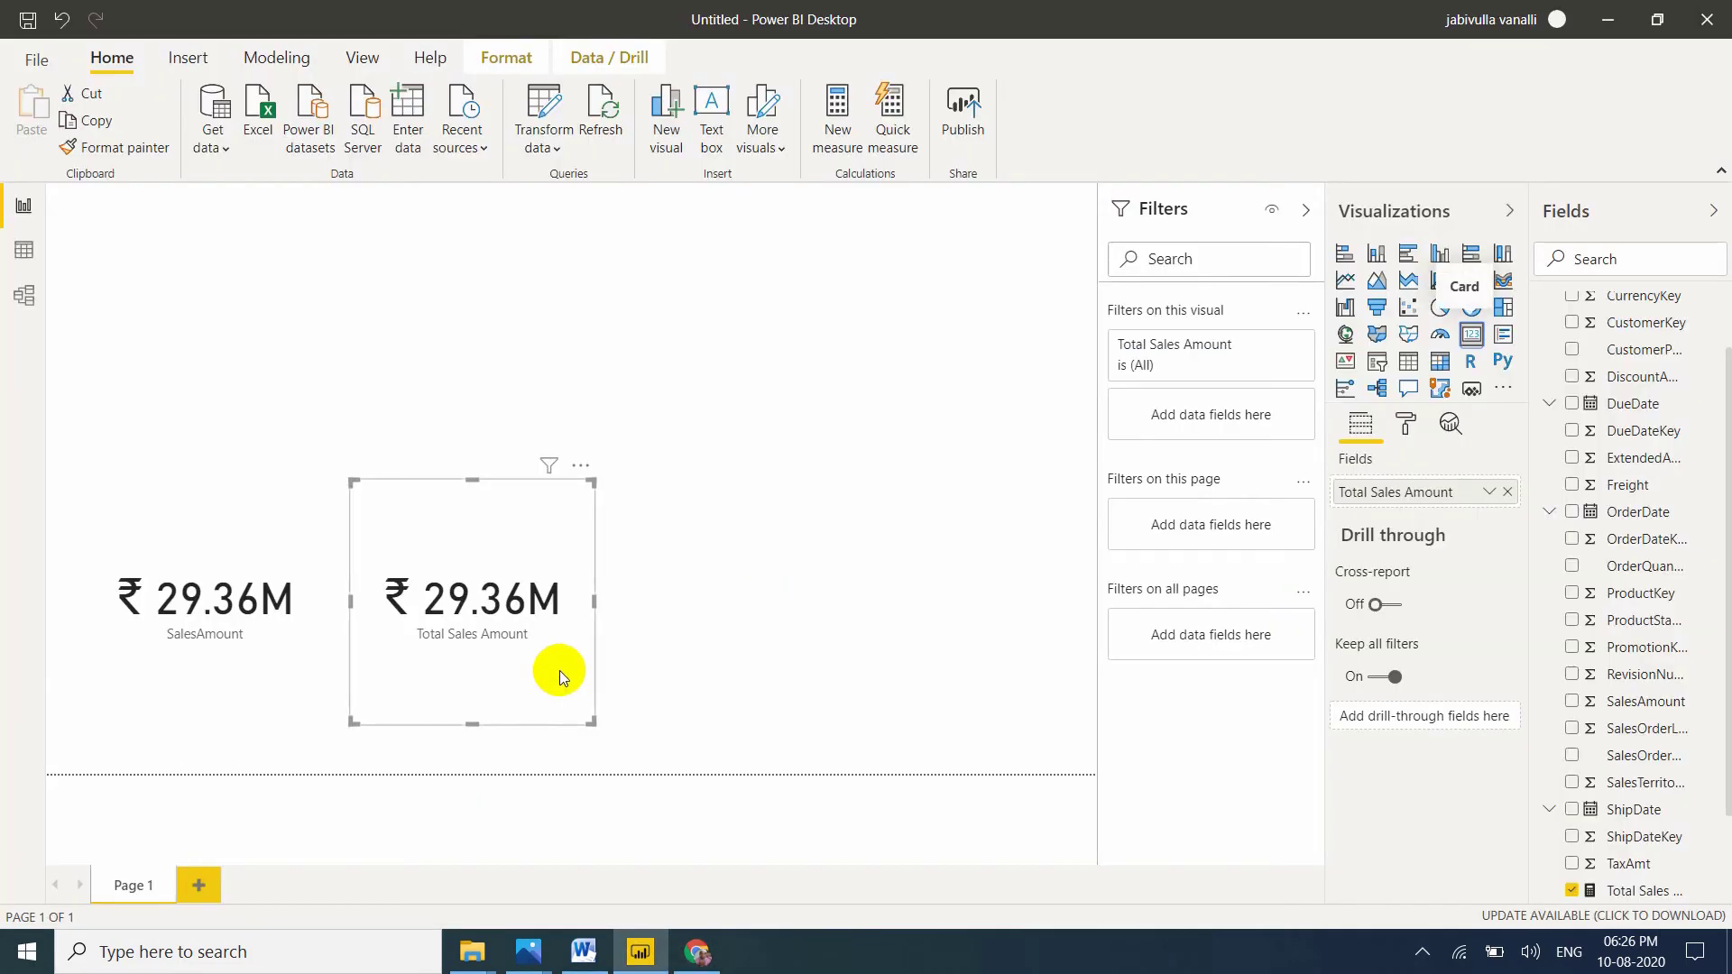
pyautogui.moveTo(522, 662); pyautogui.dragTo(593, 654)
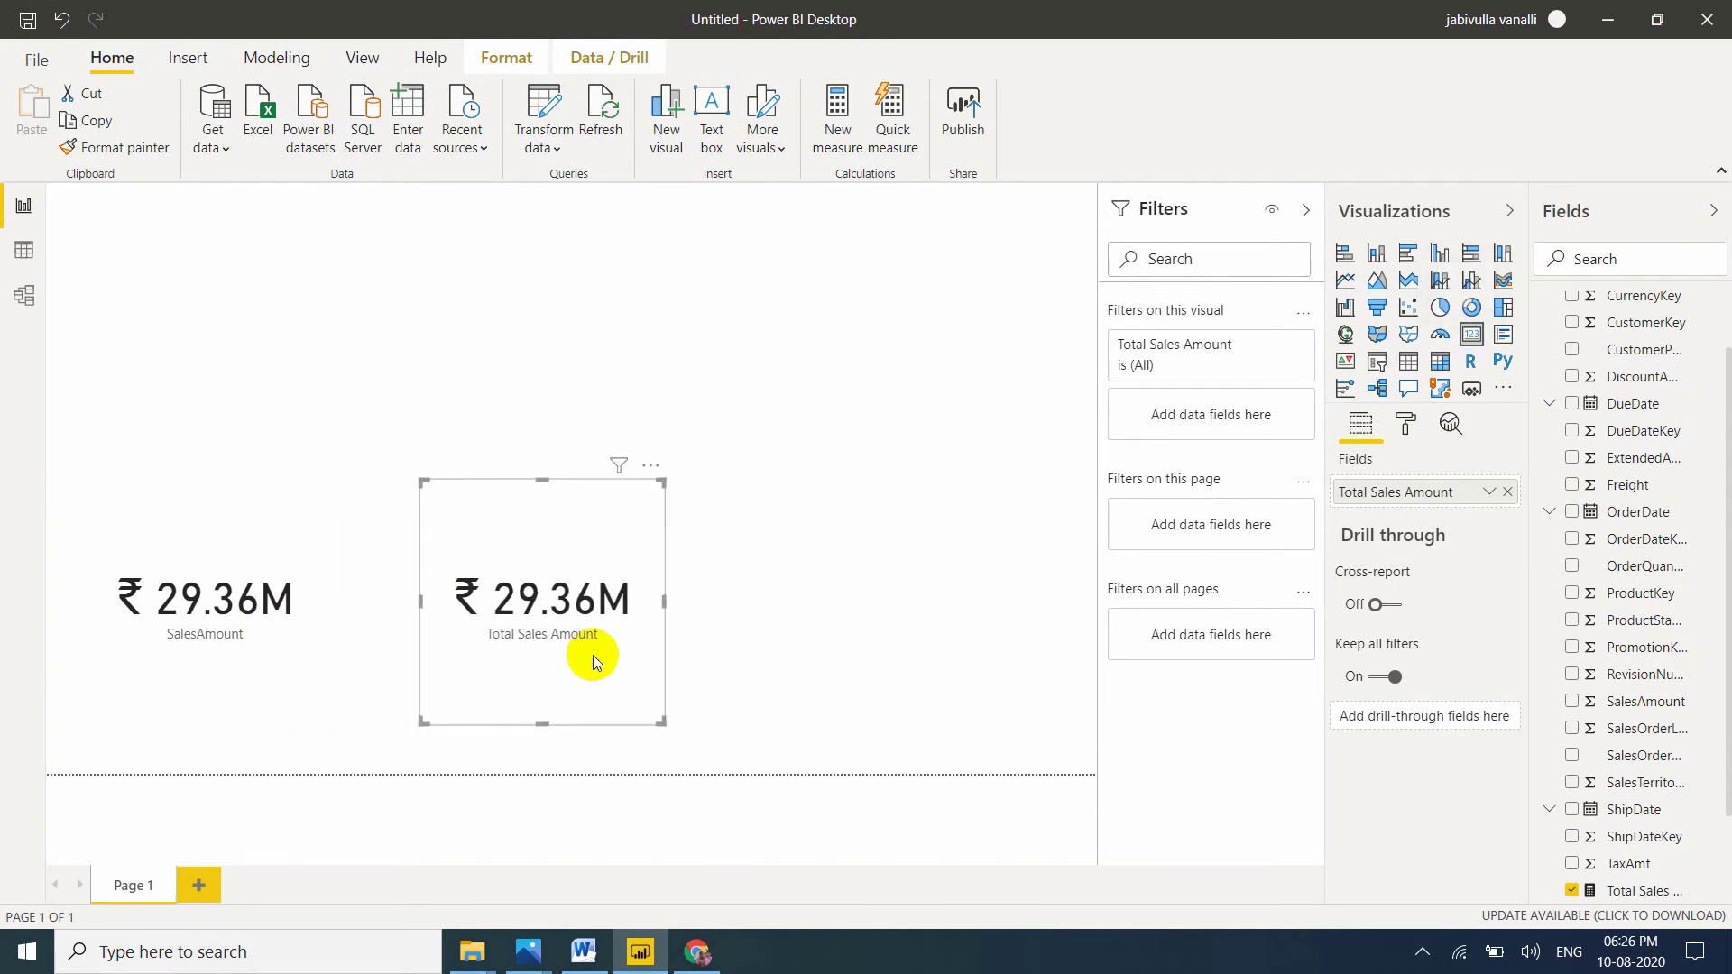
pyautogui.click(275, 614)
pyautogui.click(658, 610)
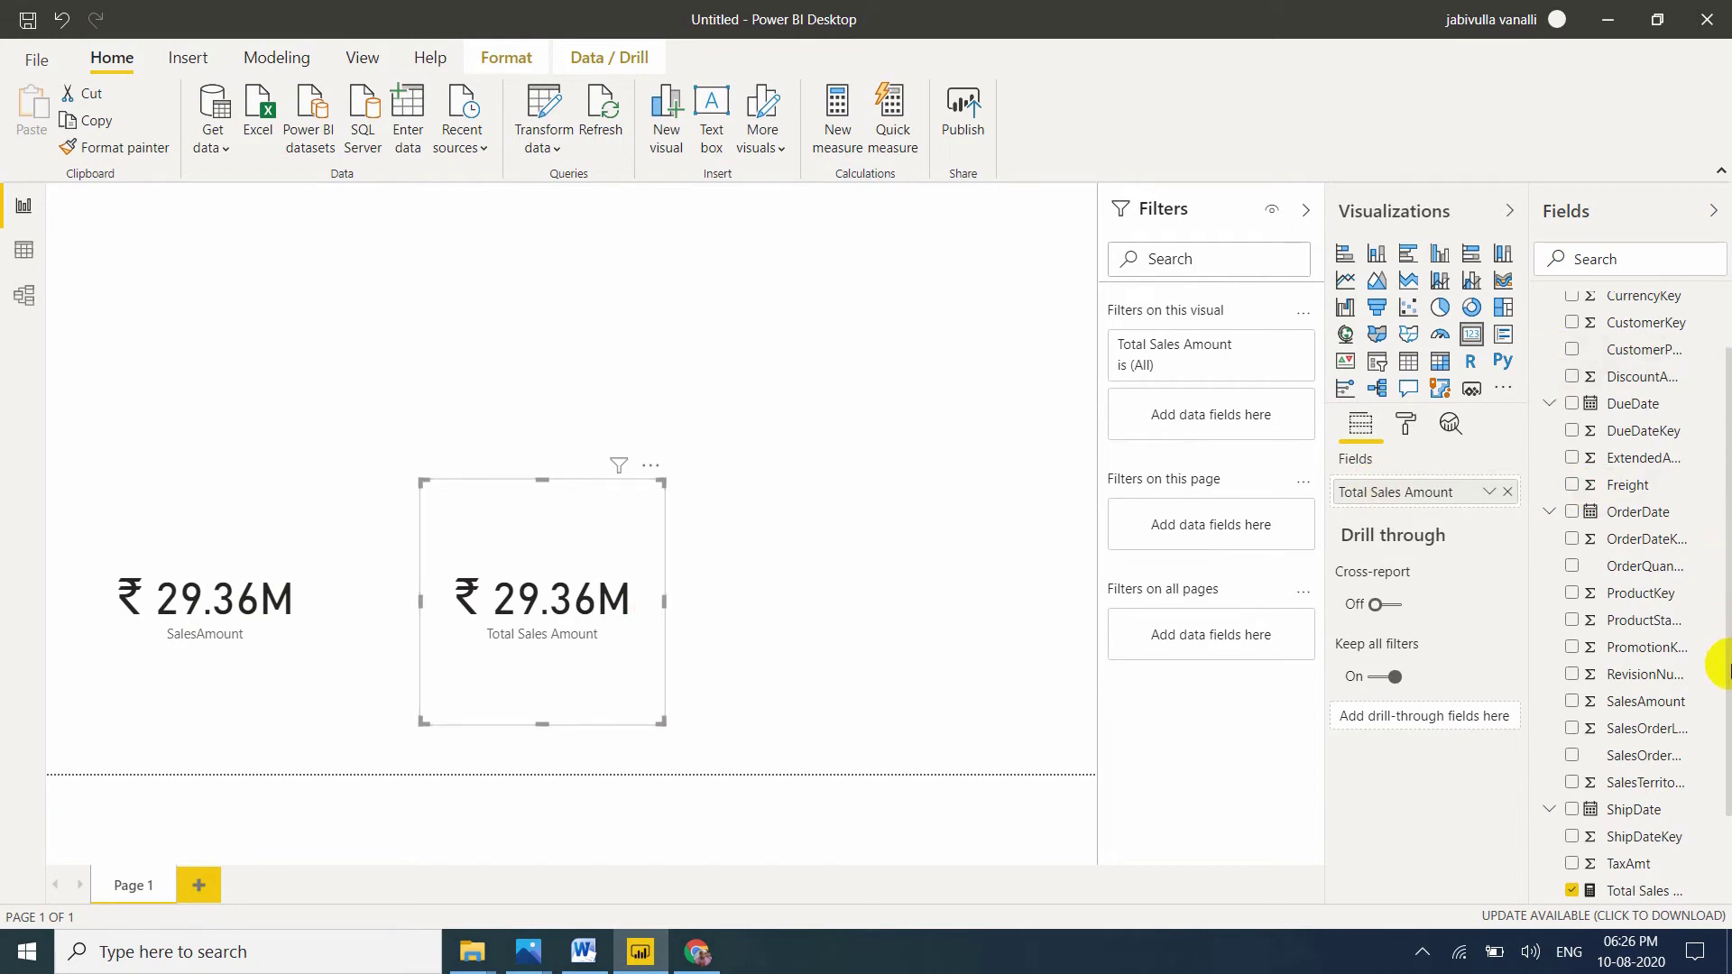
# Examine the FactInternetSales rows in the data view and the list of distinct values in the SalesTerritoryKey column.
pyautogui.scroll(2, 1718, 672)
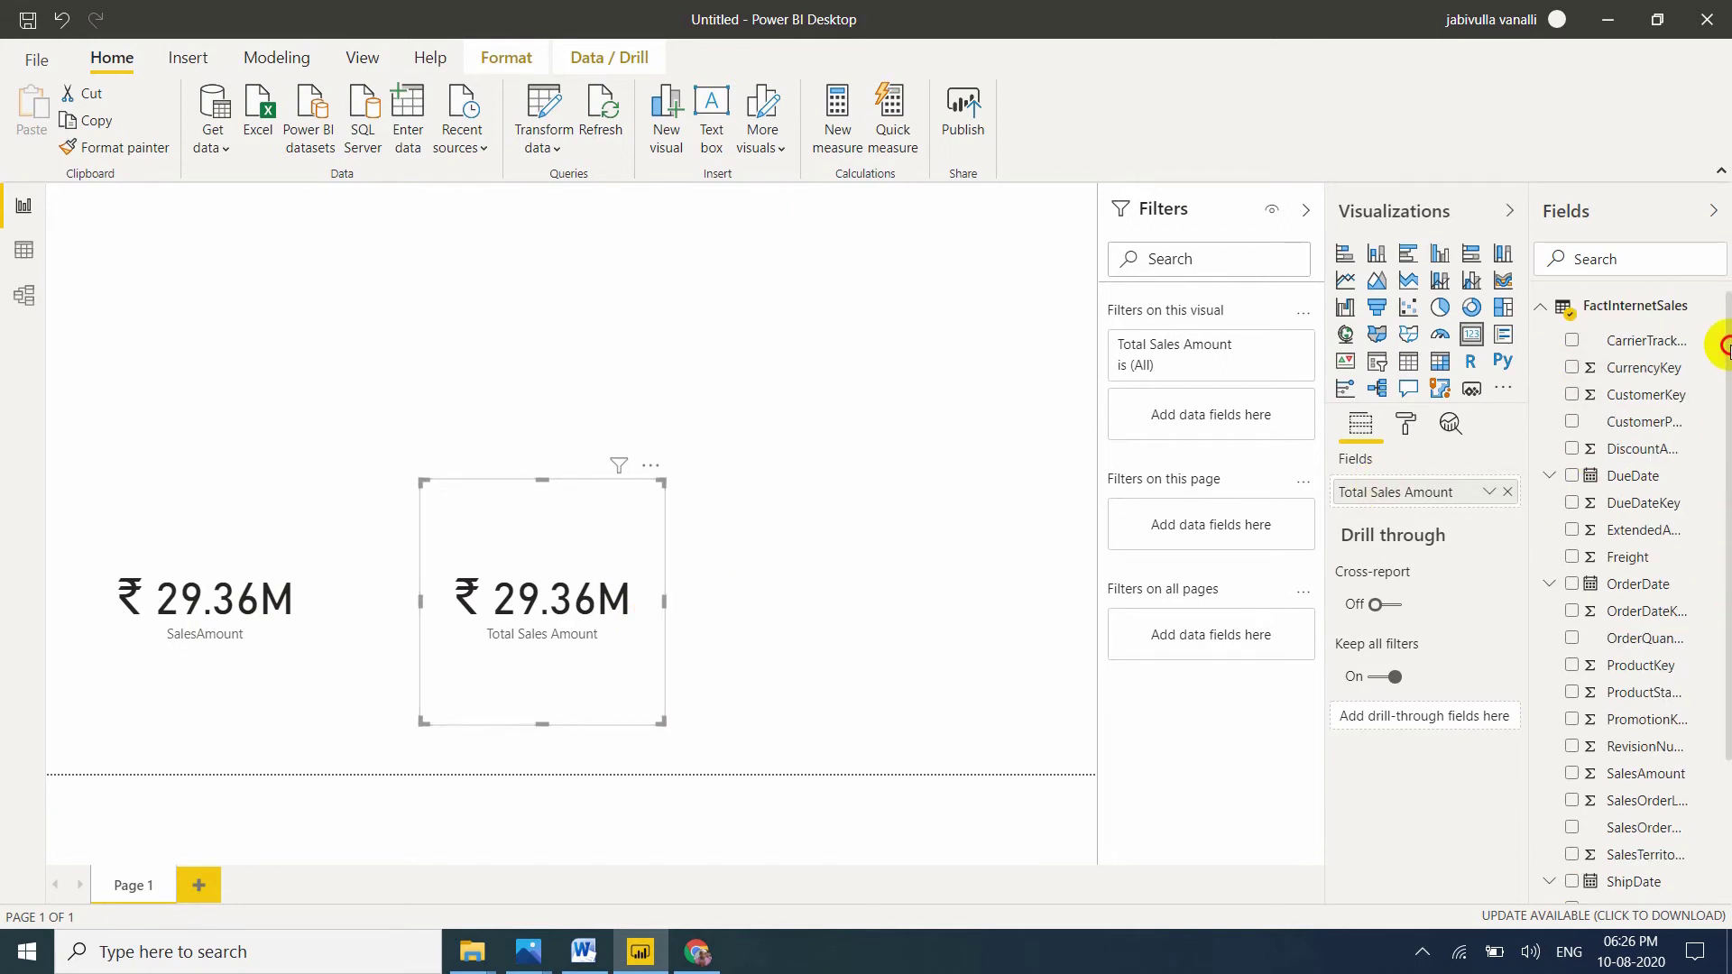
pyautogui.click(1542, 310)
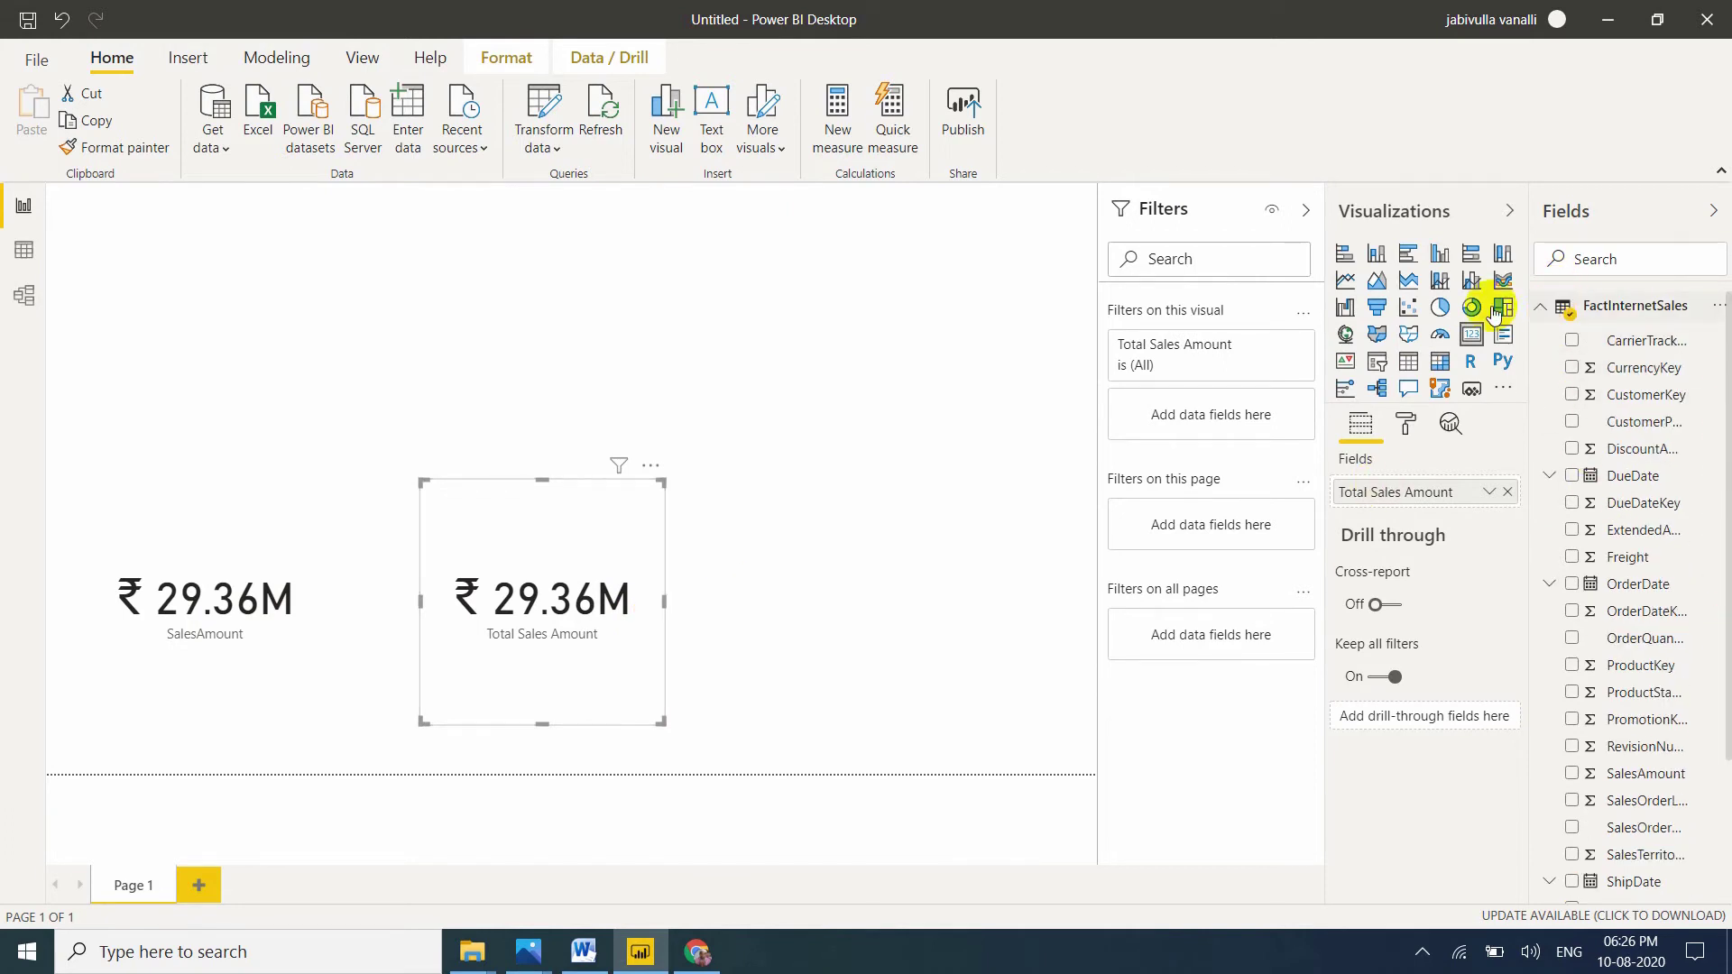
pyautogui.click(25, 250)
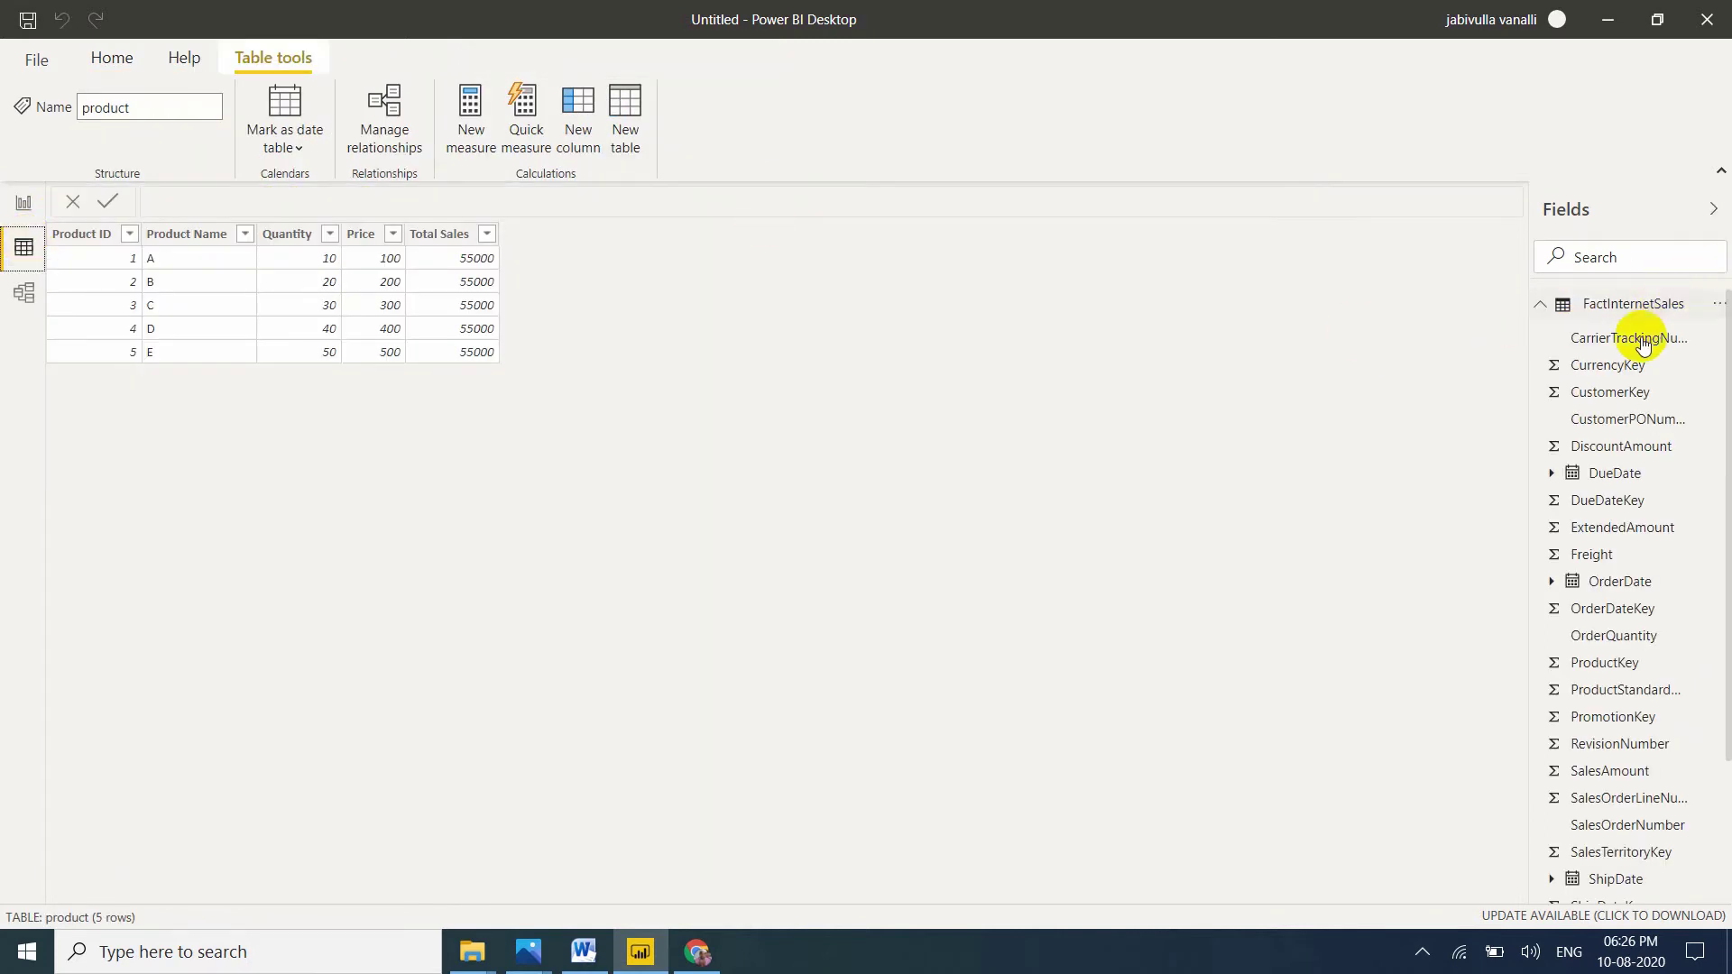
pyautogui.click(1587, 335)
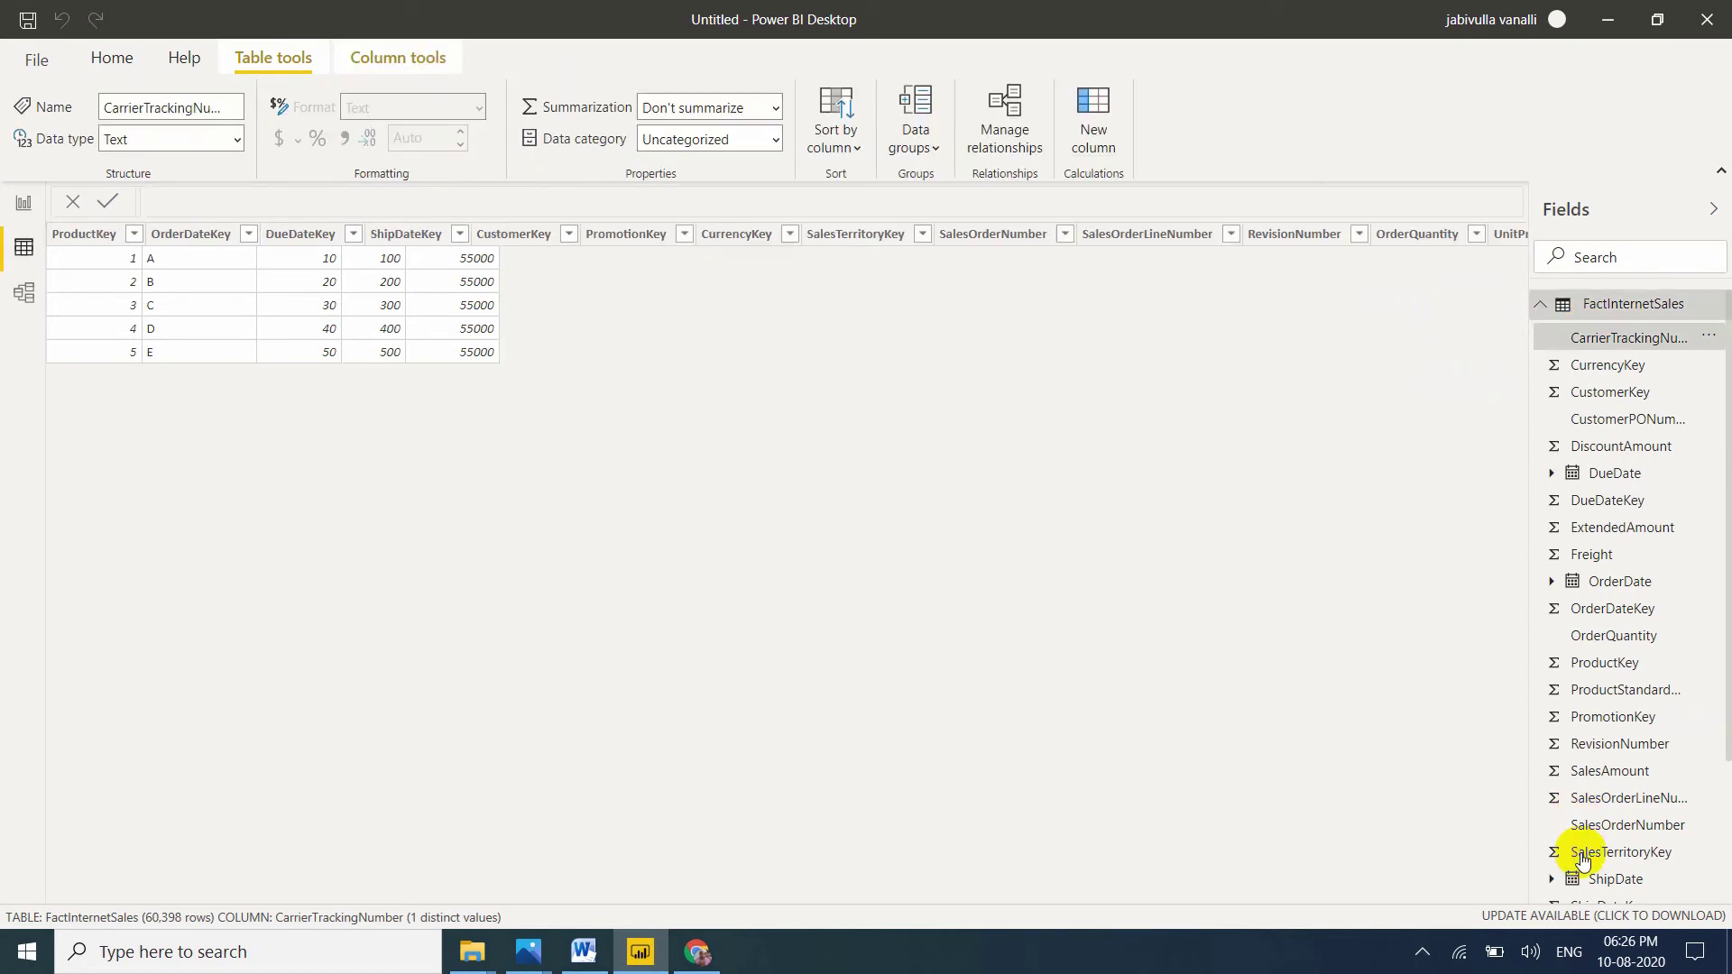
pyautogui.click(1581, 854)
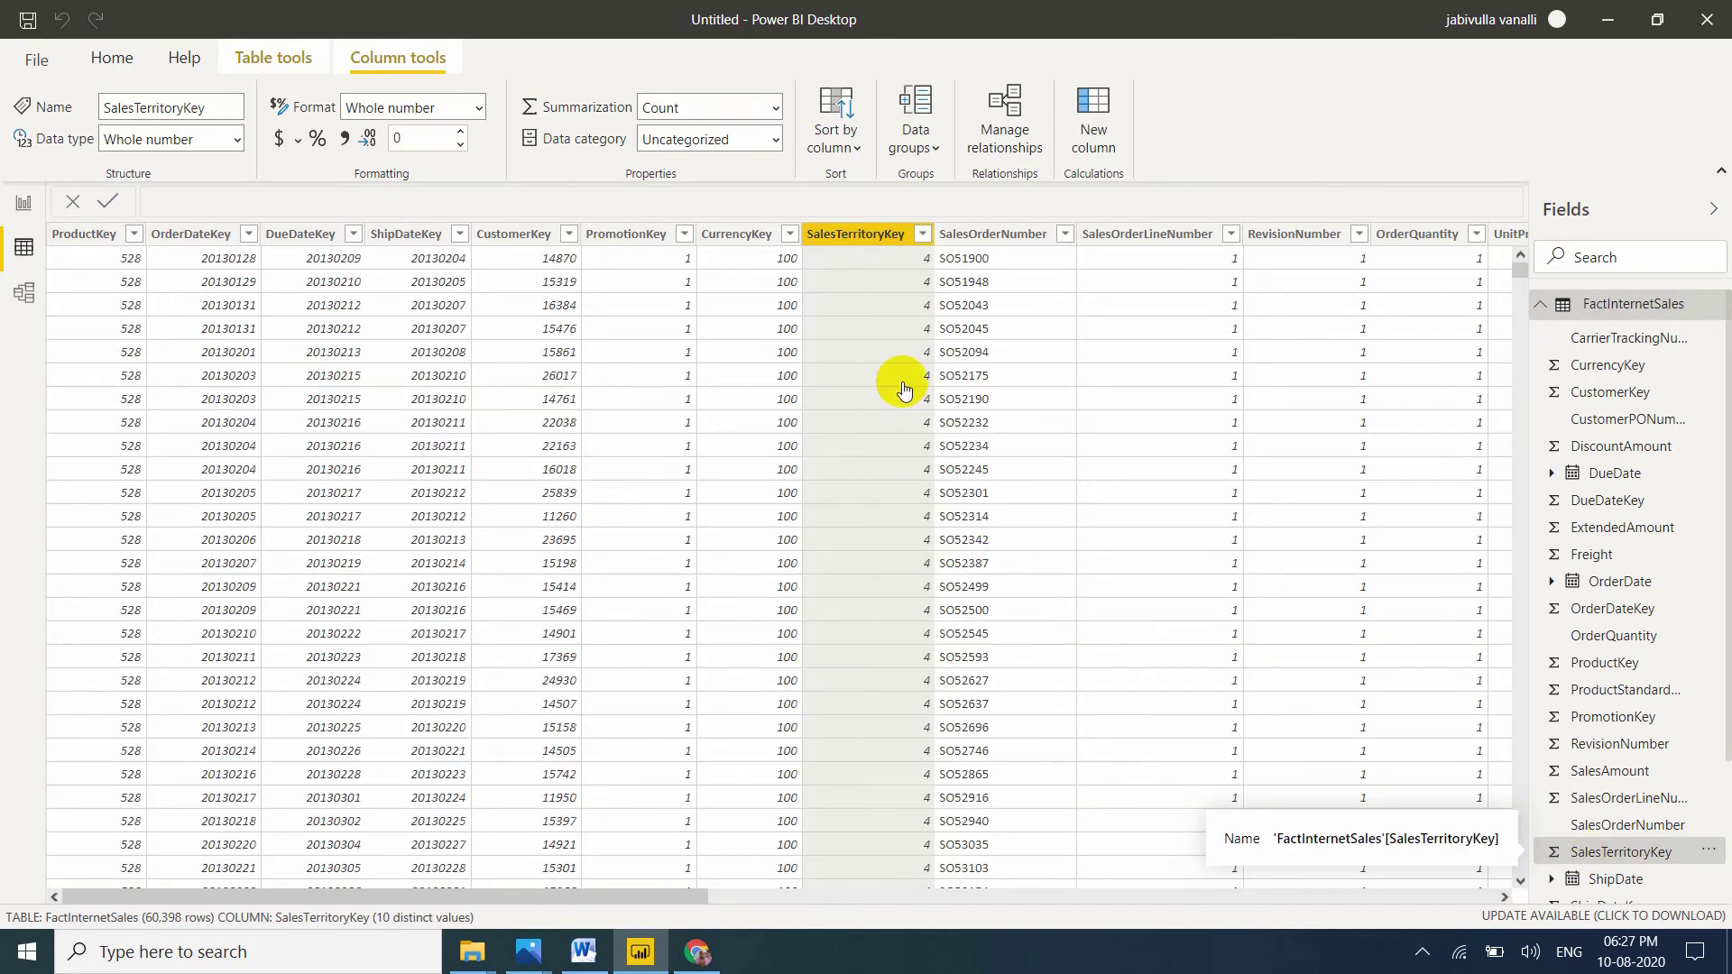
pyautogui.click(922, 235)
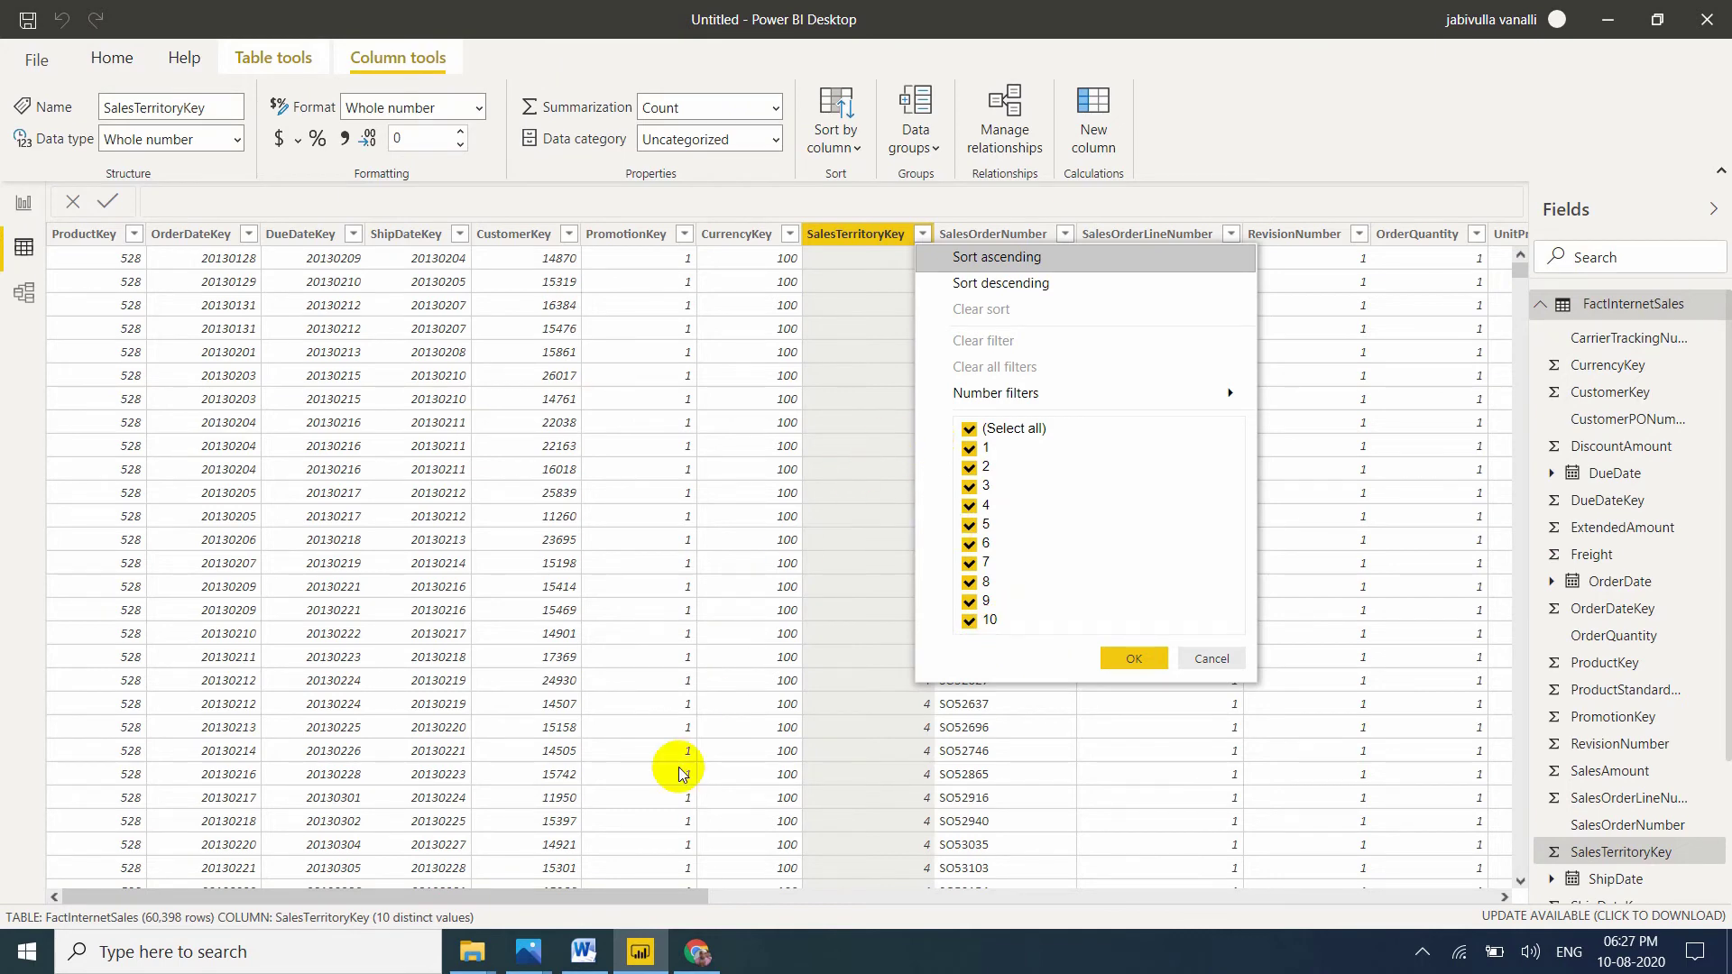
pyautogui.click(18, 213)
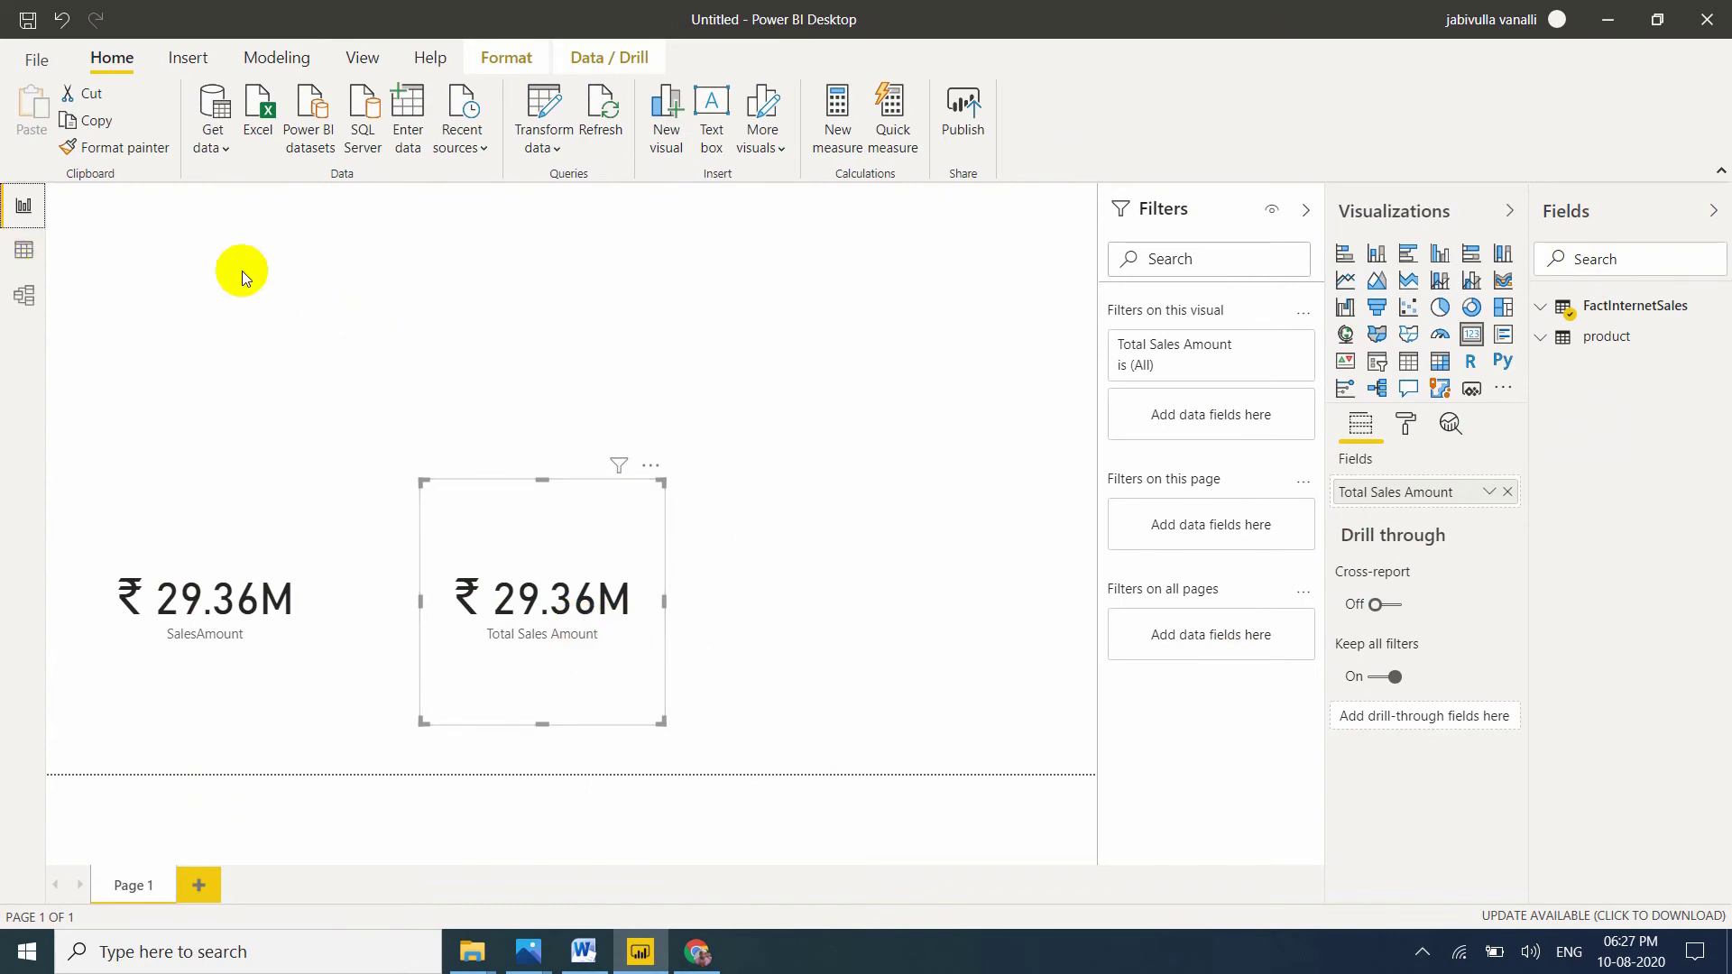
pyautogui.click(23, 248)
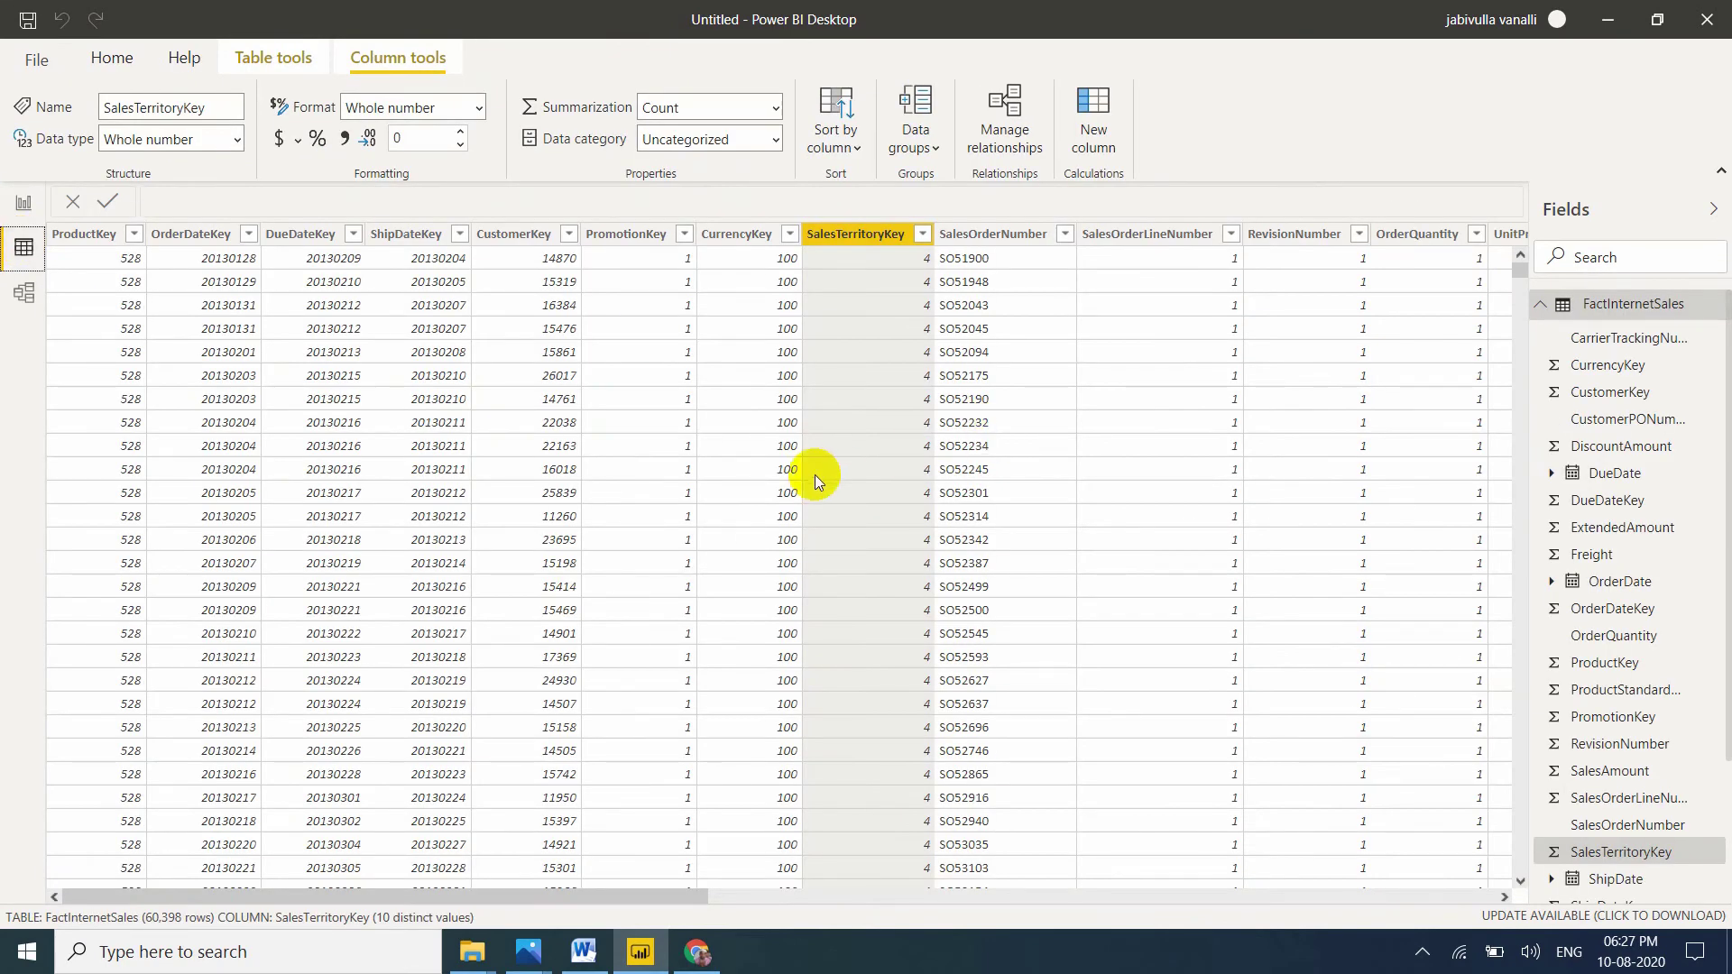
pyautogui.click(922, 235)
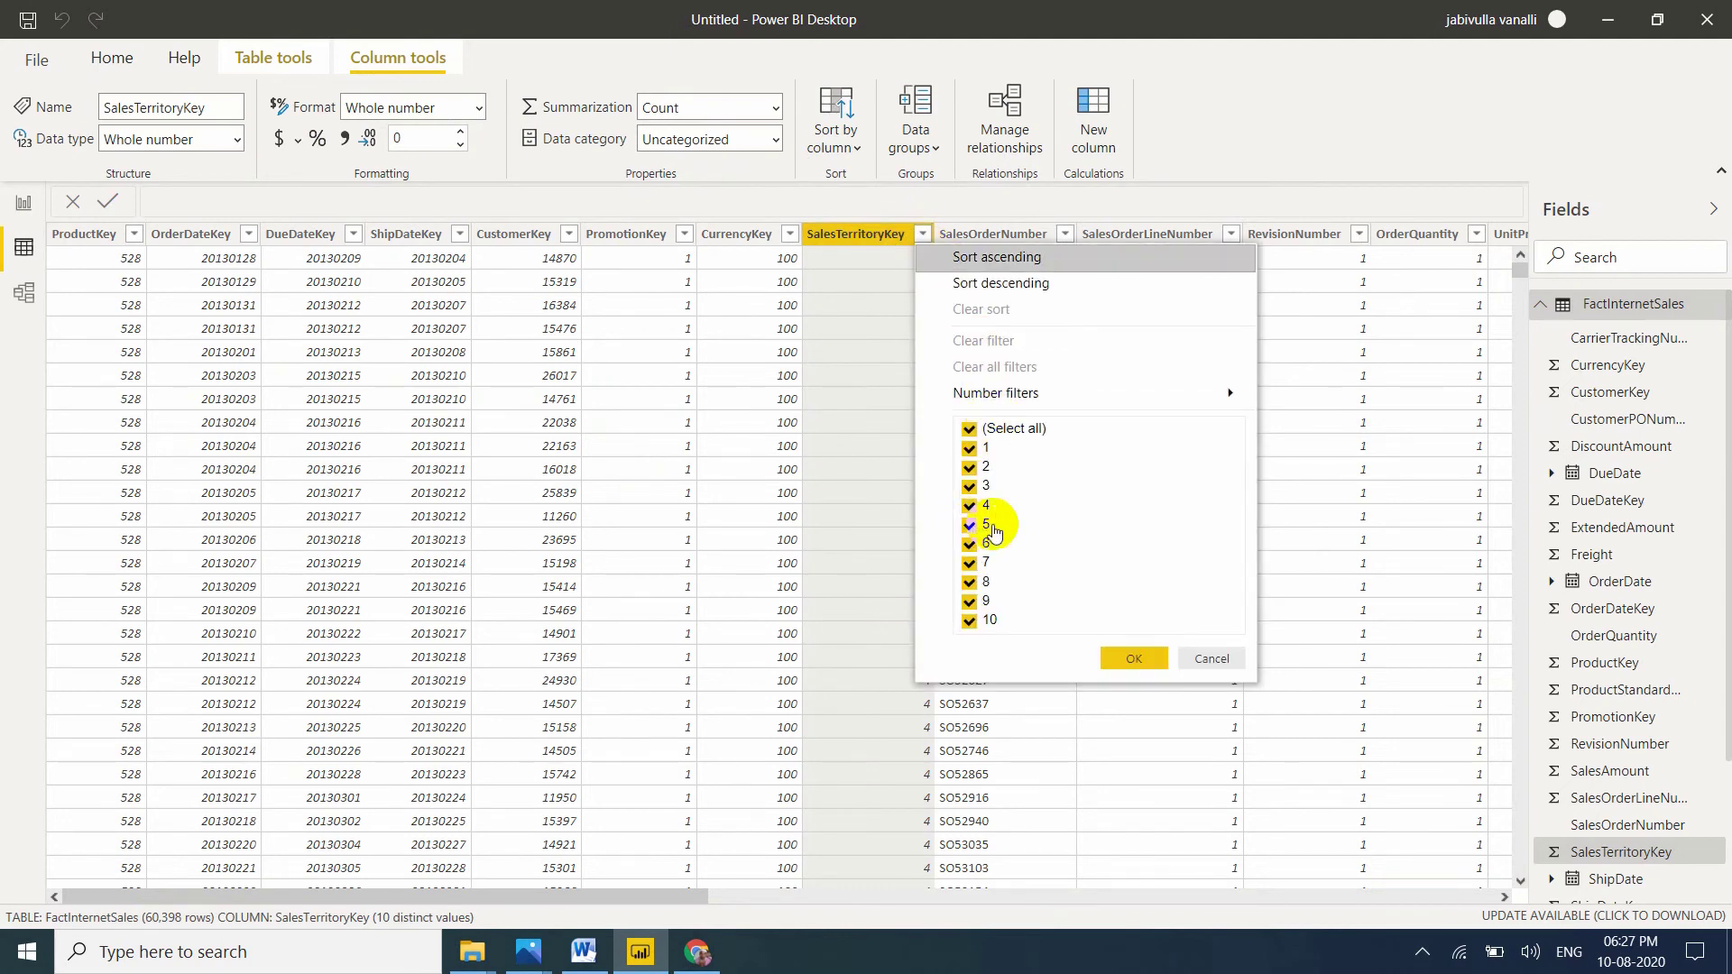
pyautogui.click(1128, 659)
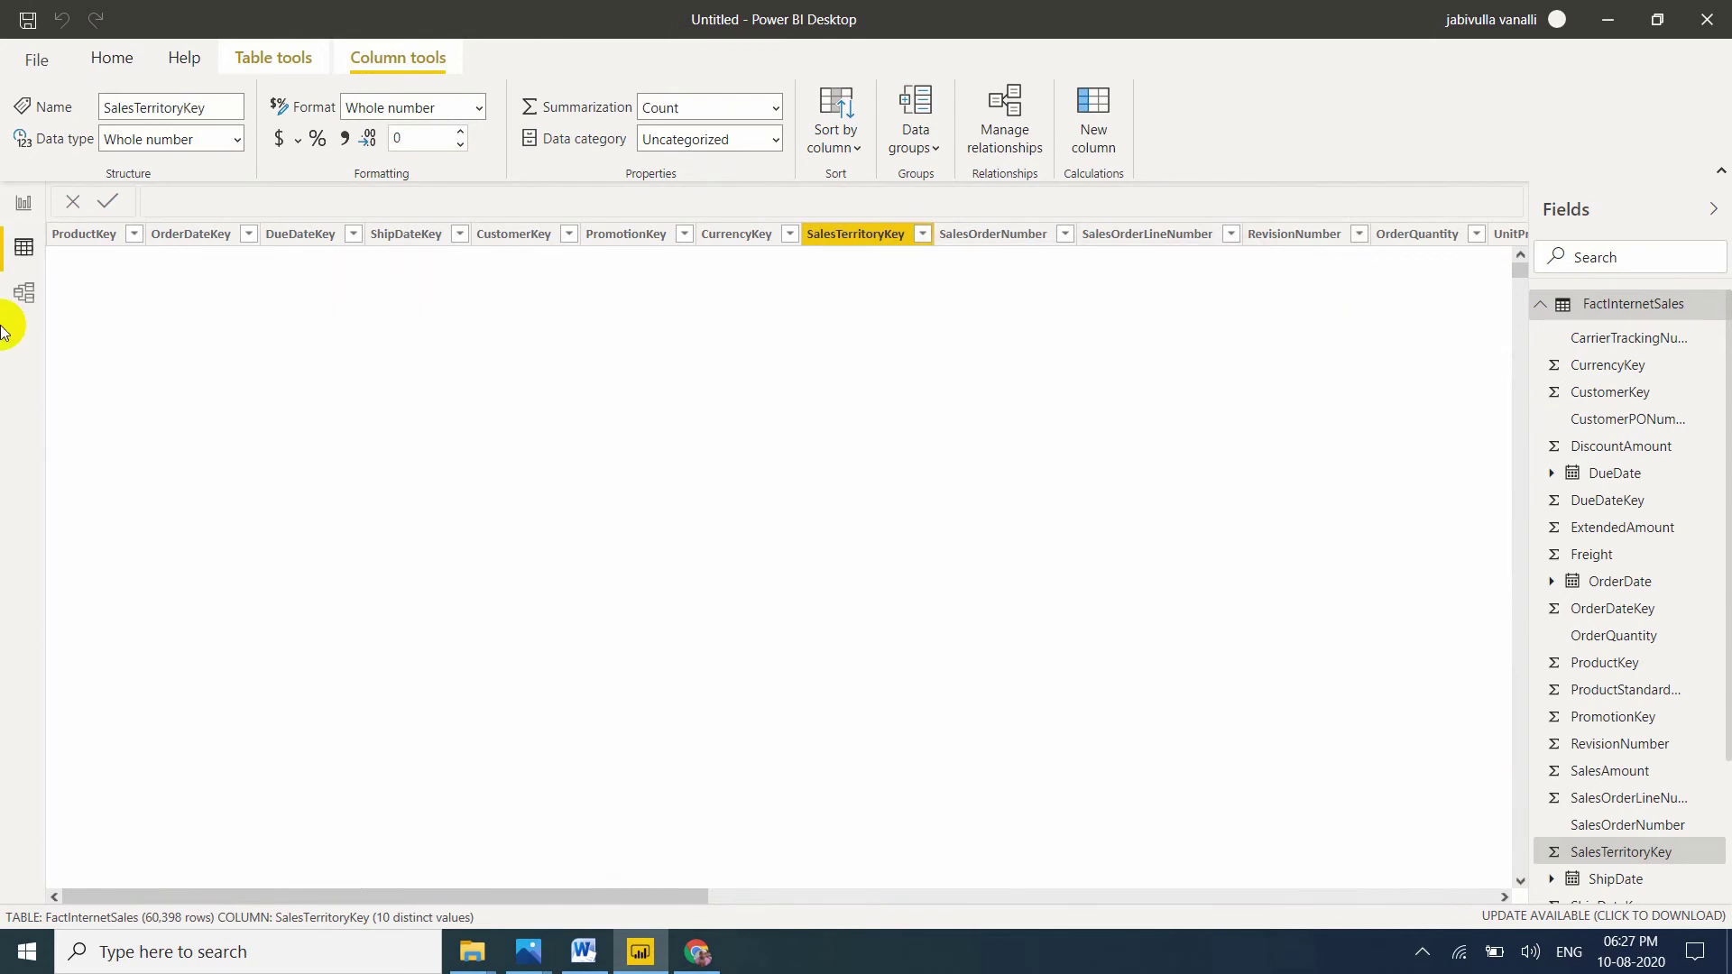
pyautogui.click(20, 207)
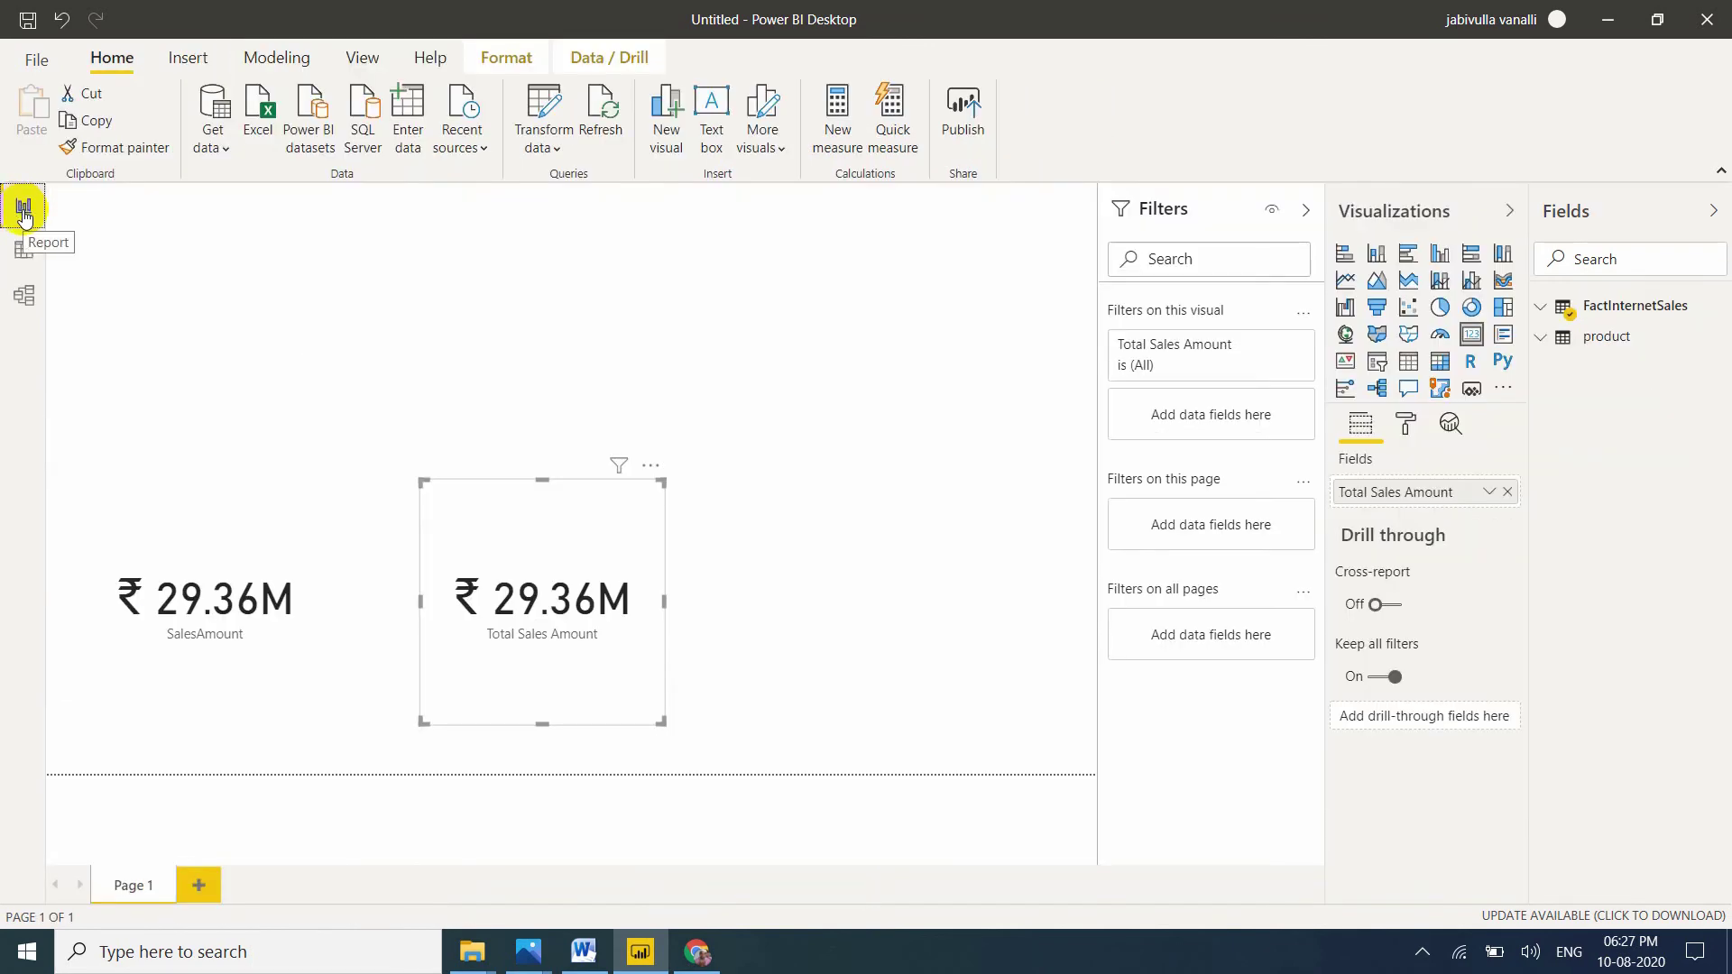
pyautogui.click(24, 249)
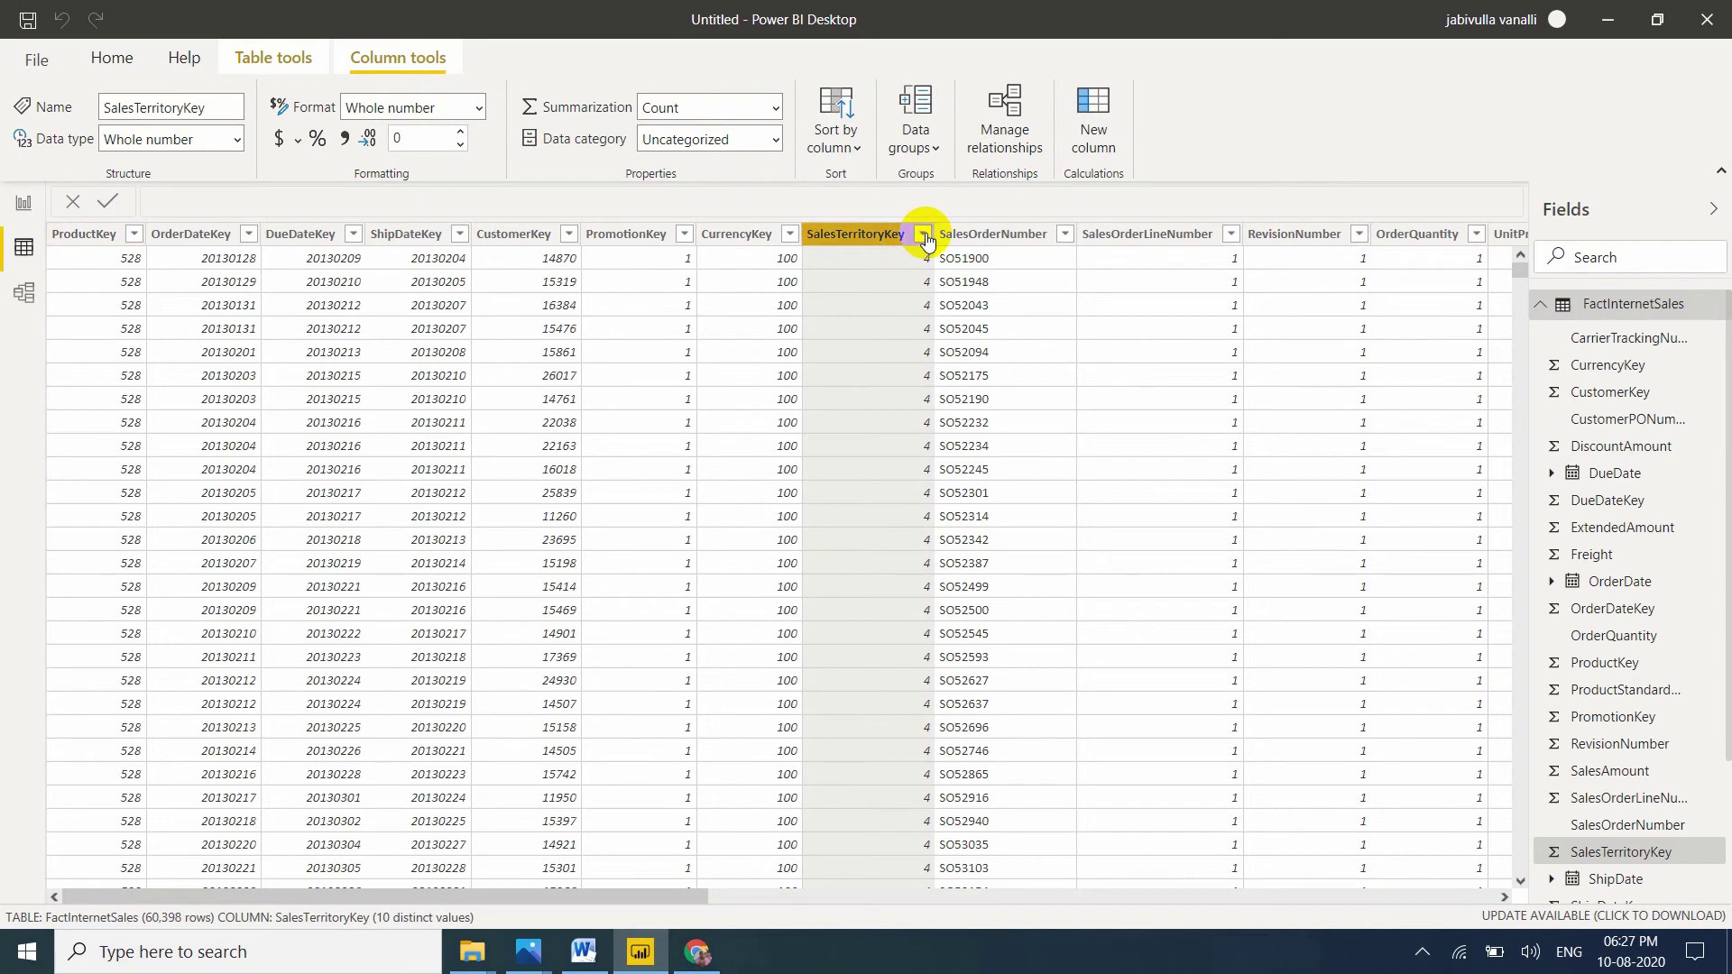
# Filter the FactInternetSales data to SalesTerritoryKey 5 only, and return to the report page.
pyautogui.click(925, 237)
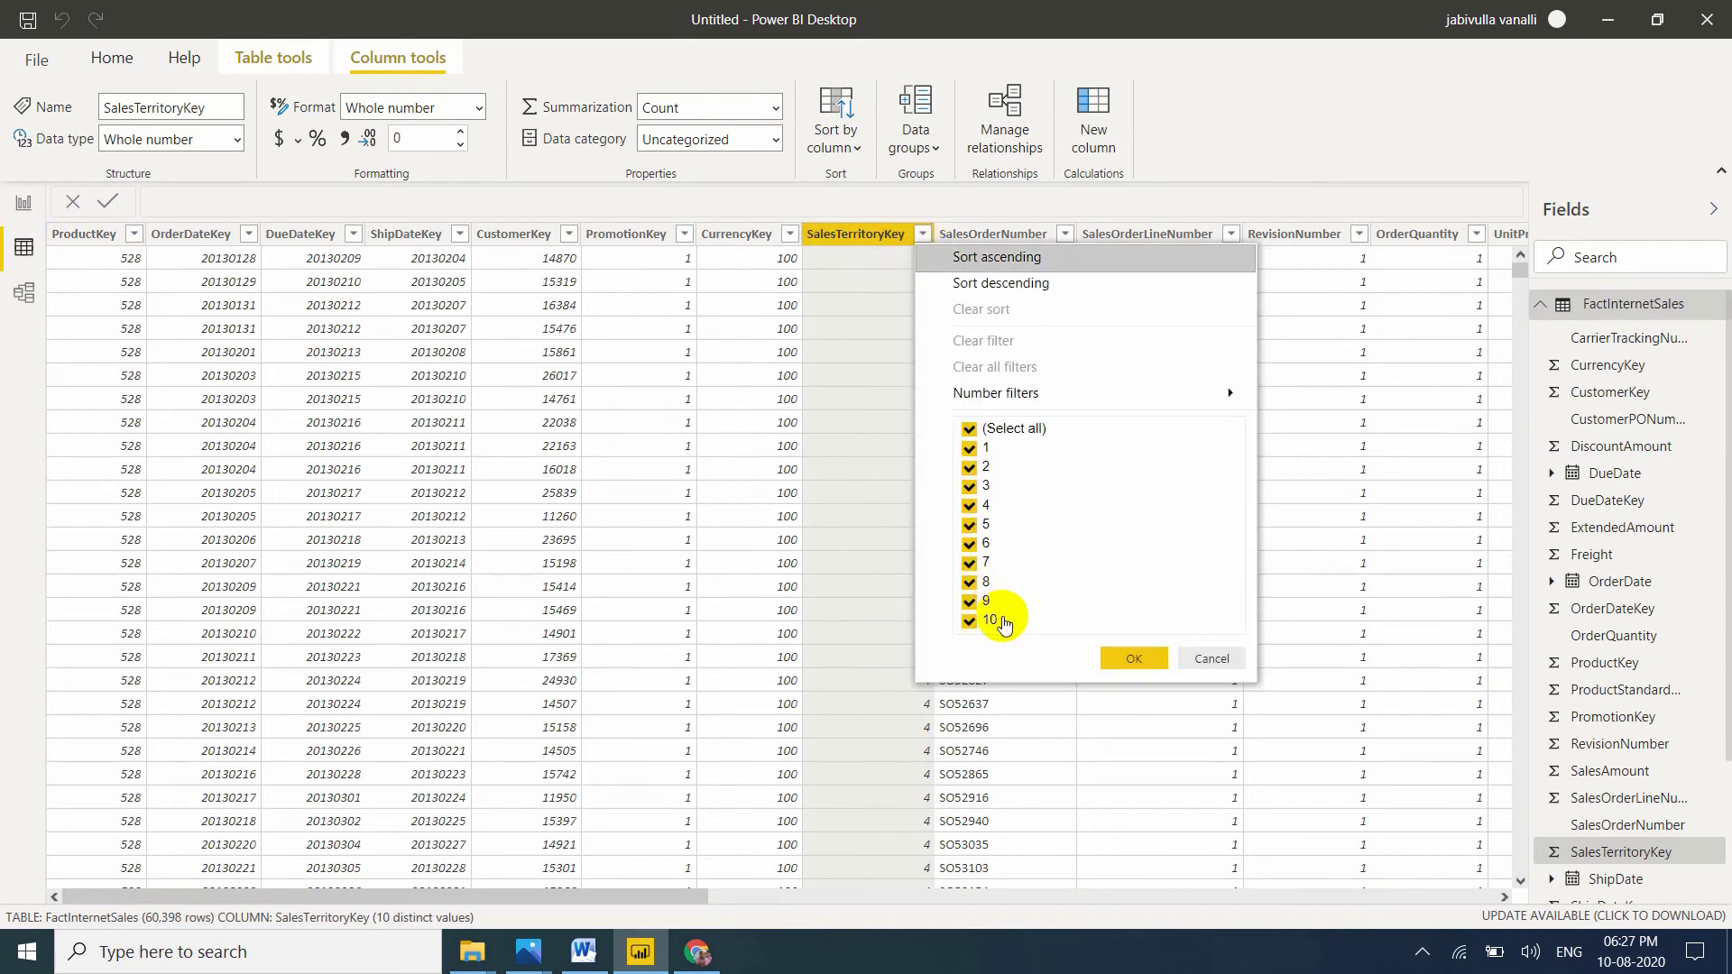
pyautogui.click(970, 433)
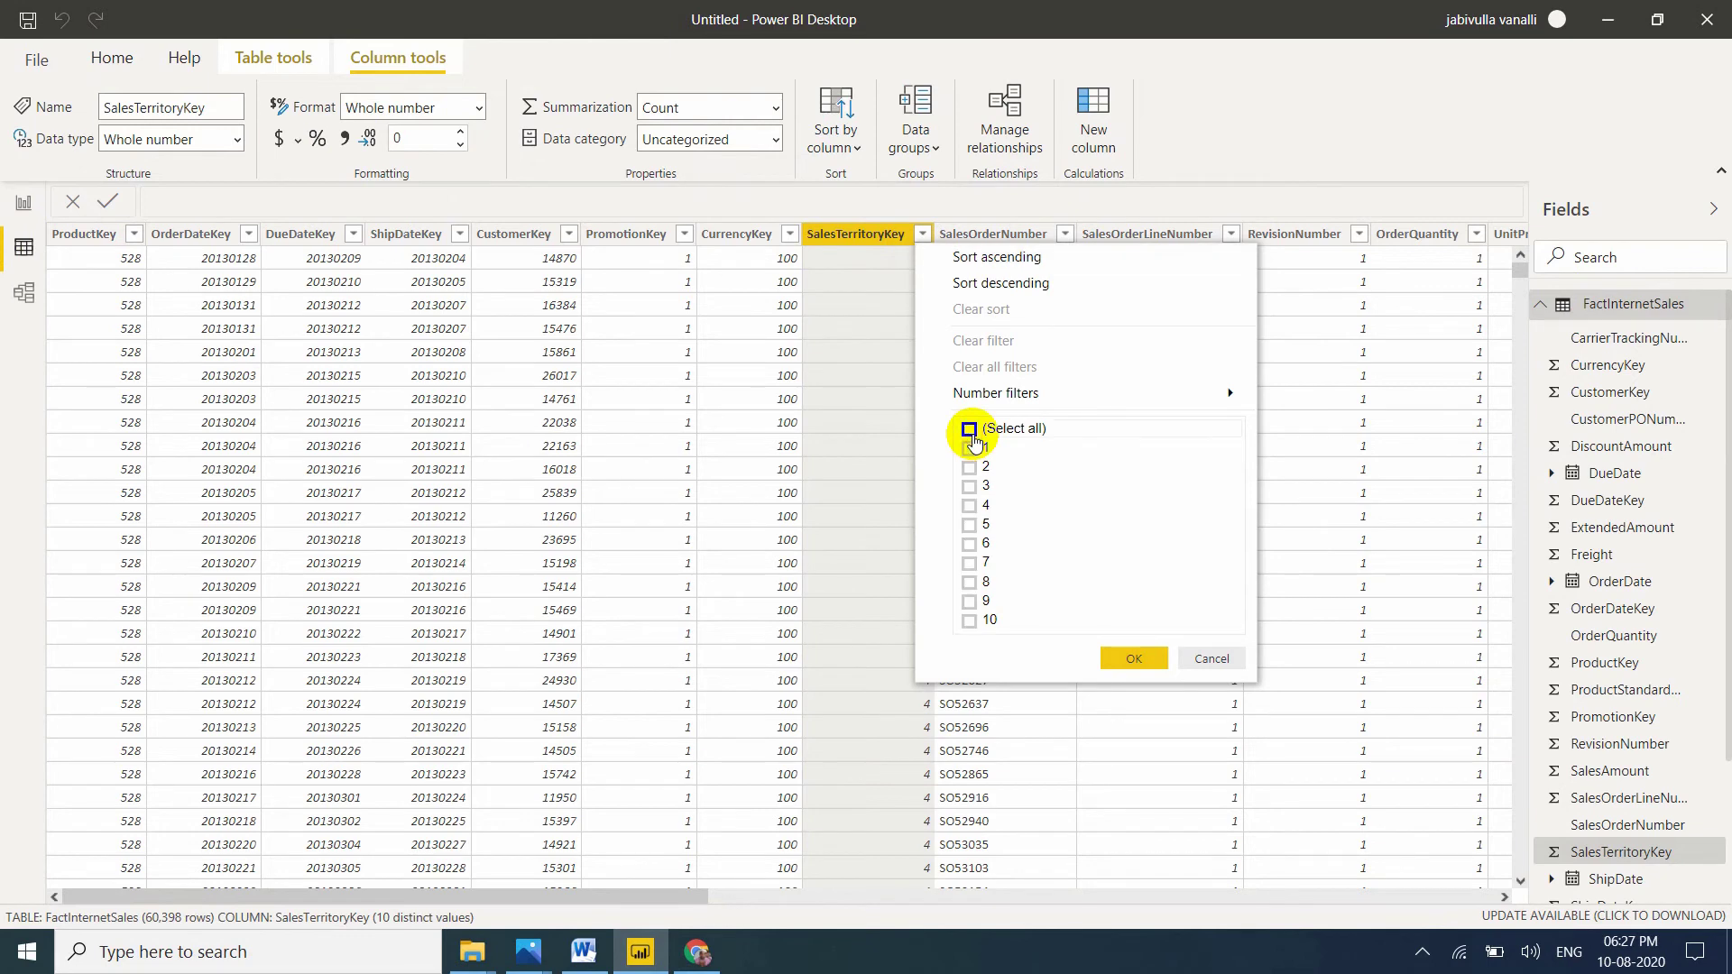
pyautogui.click(969, 527)
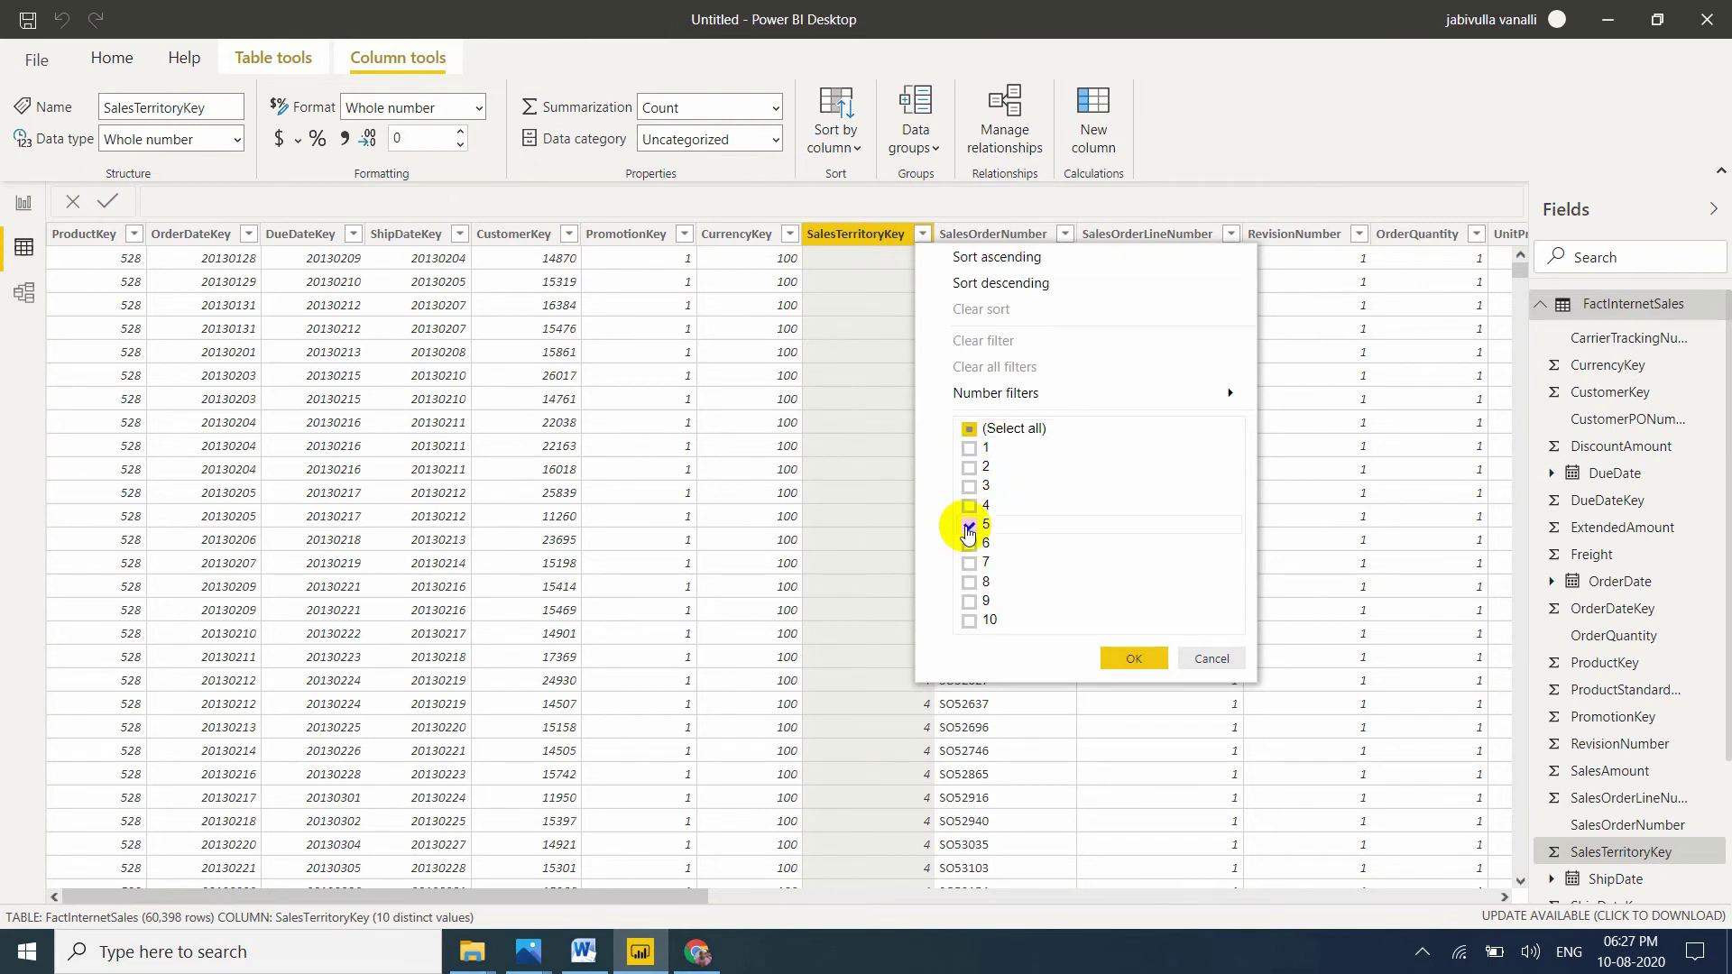
pyautogui.click(1134, 659)
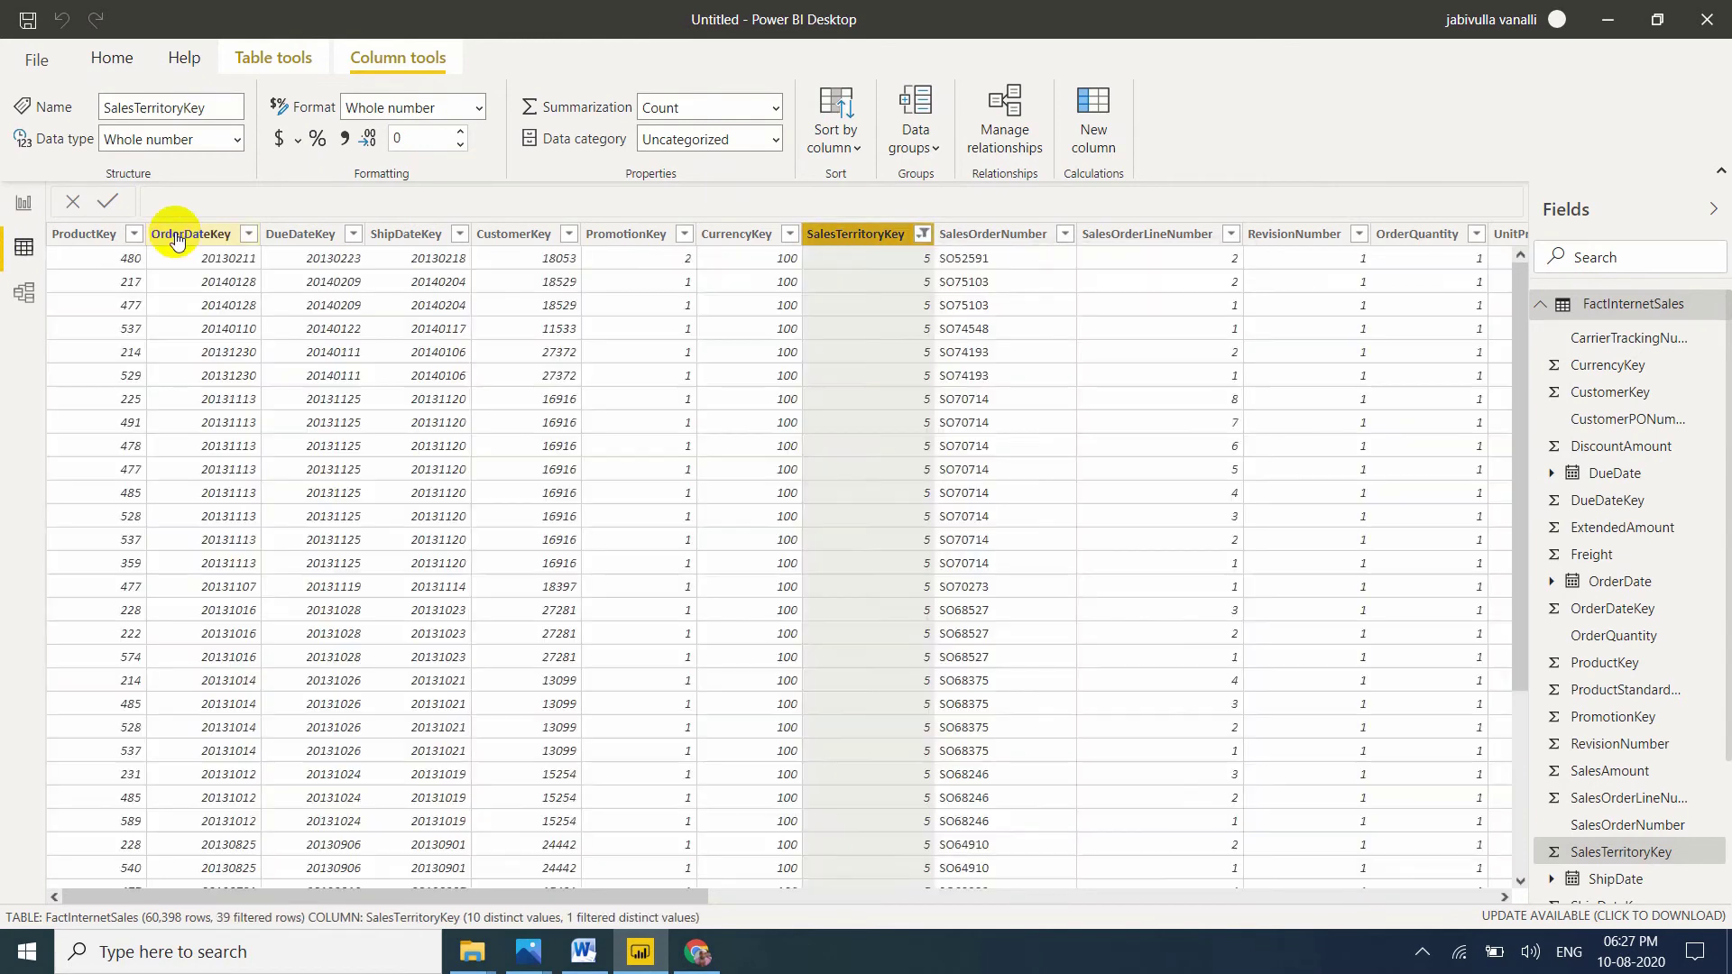
pyautogui.click(24, 204)
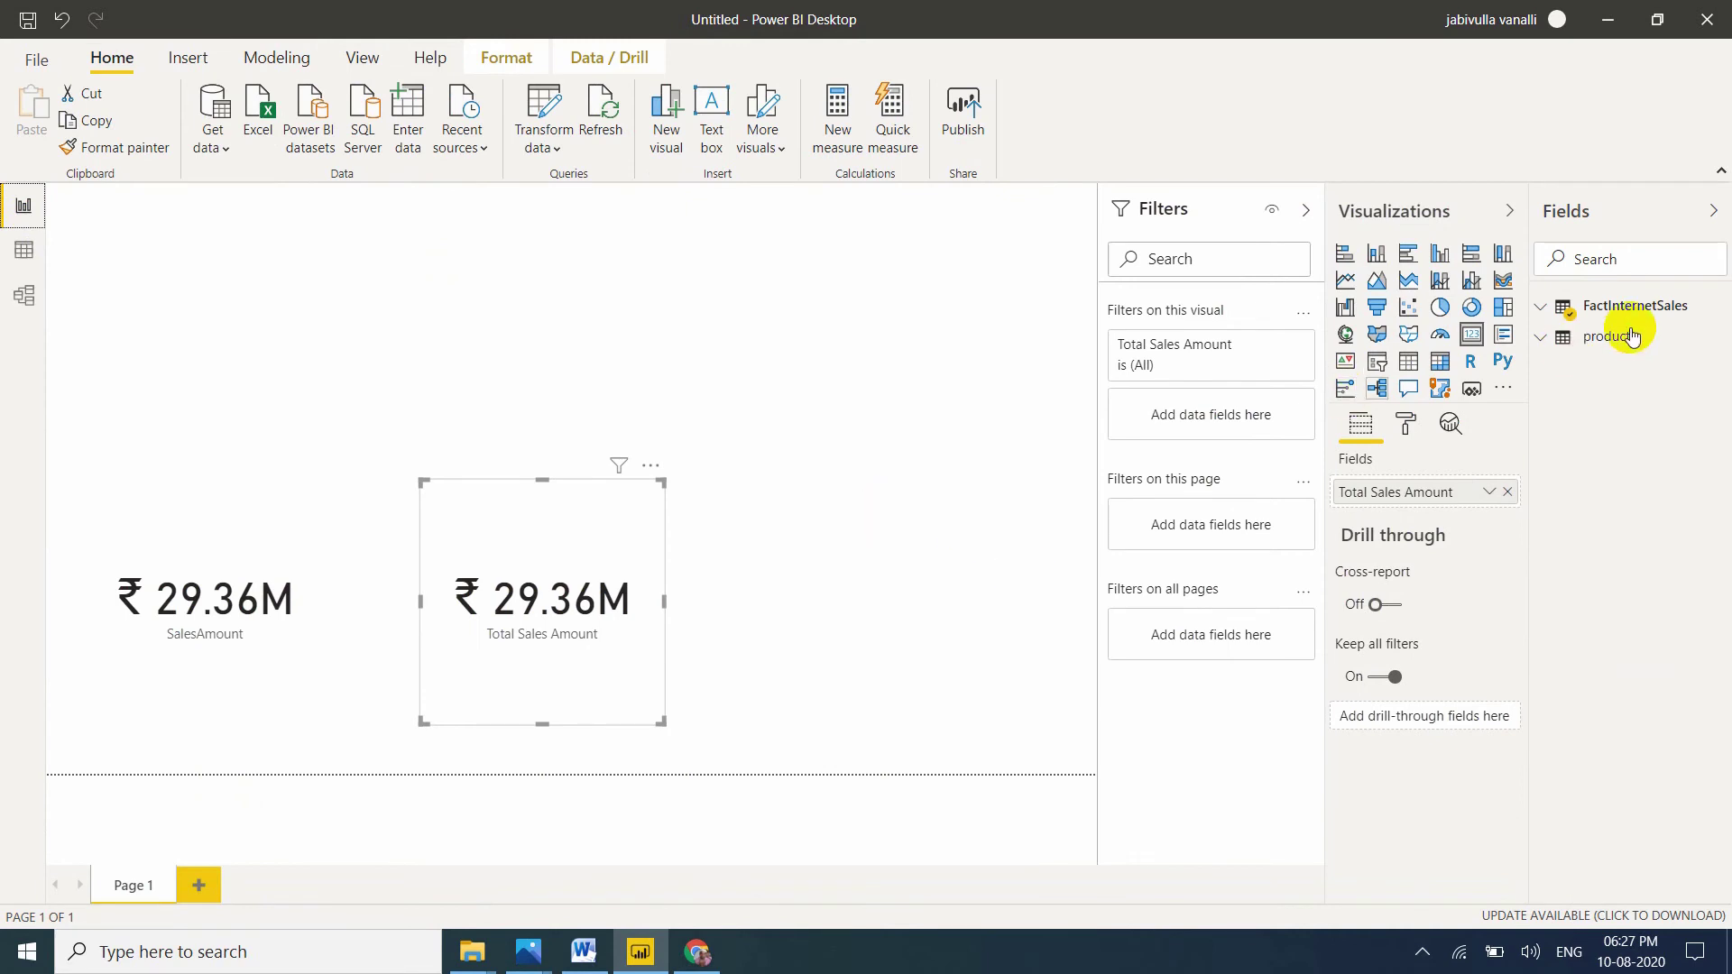
# Add a measure named SumxWithFilter to the FactInternetSales table, consulting the SUMX documentation example in the browser.
pyautogui.rightClick(1594, 307)
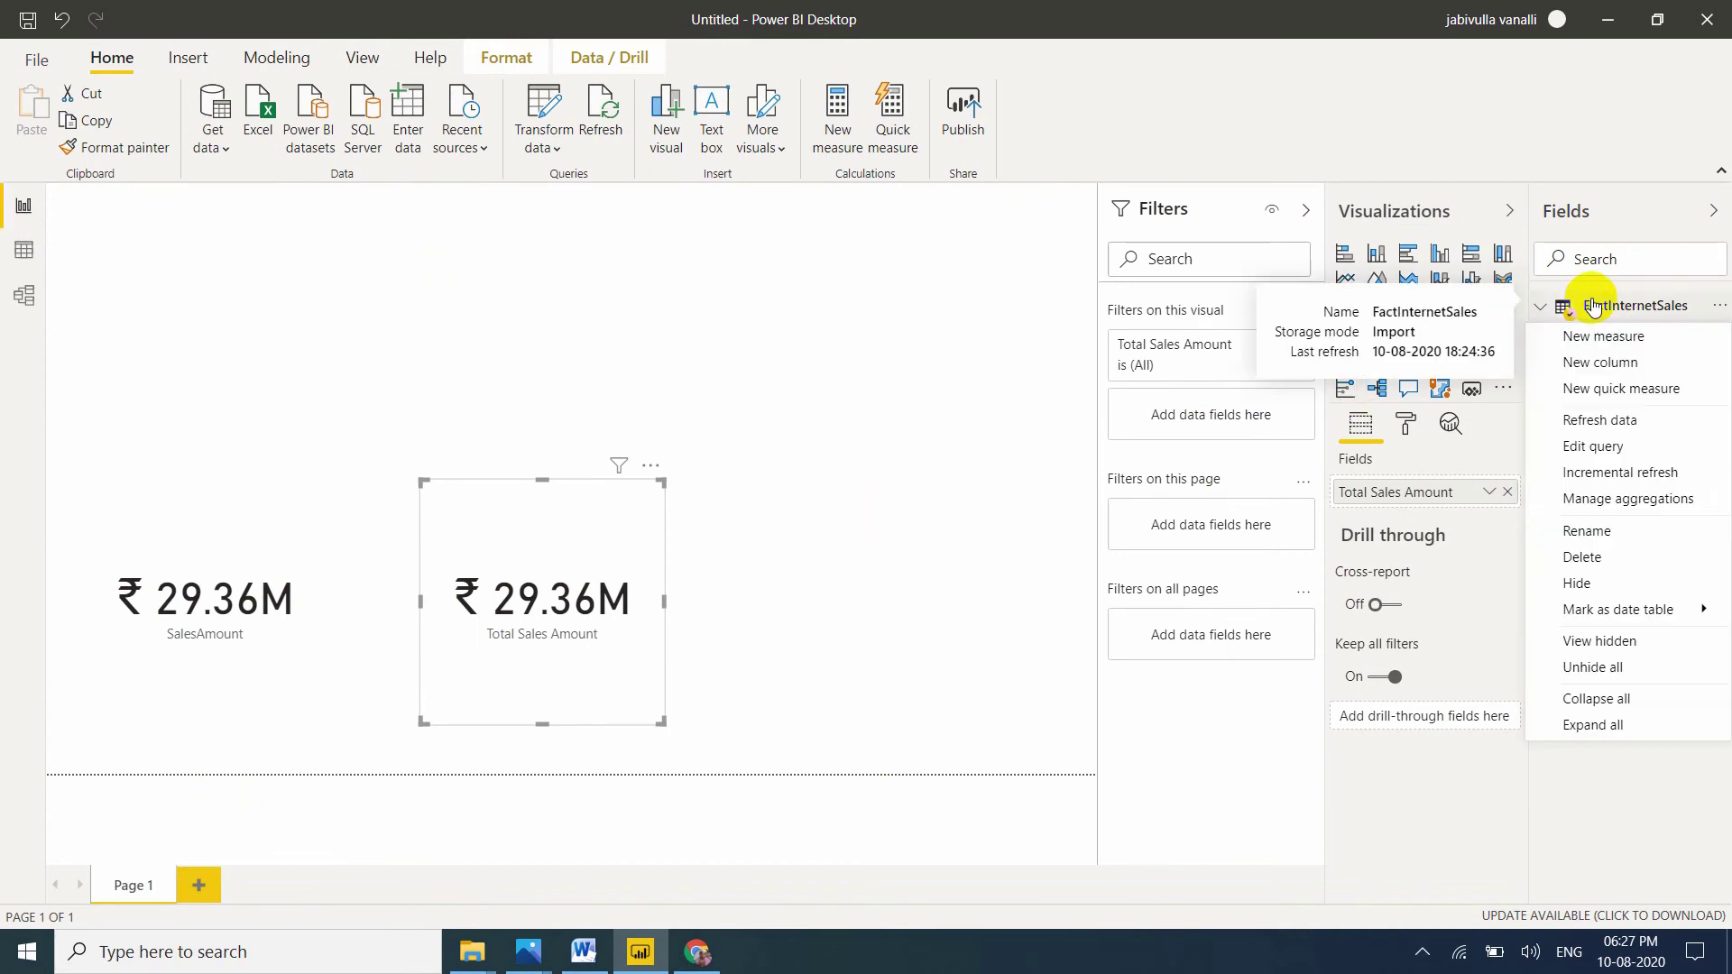
pyautogui.click(1619, 340)
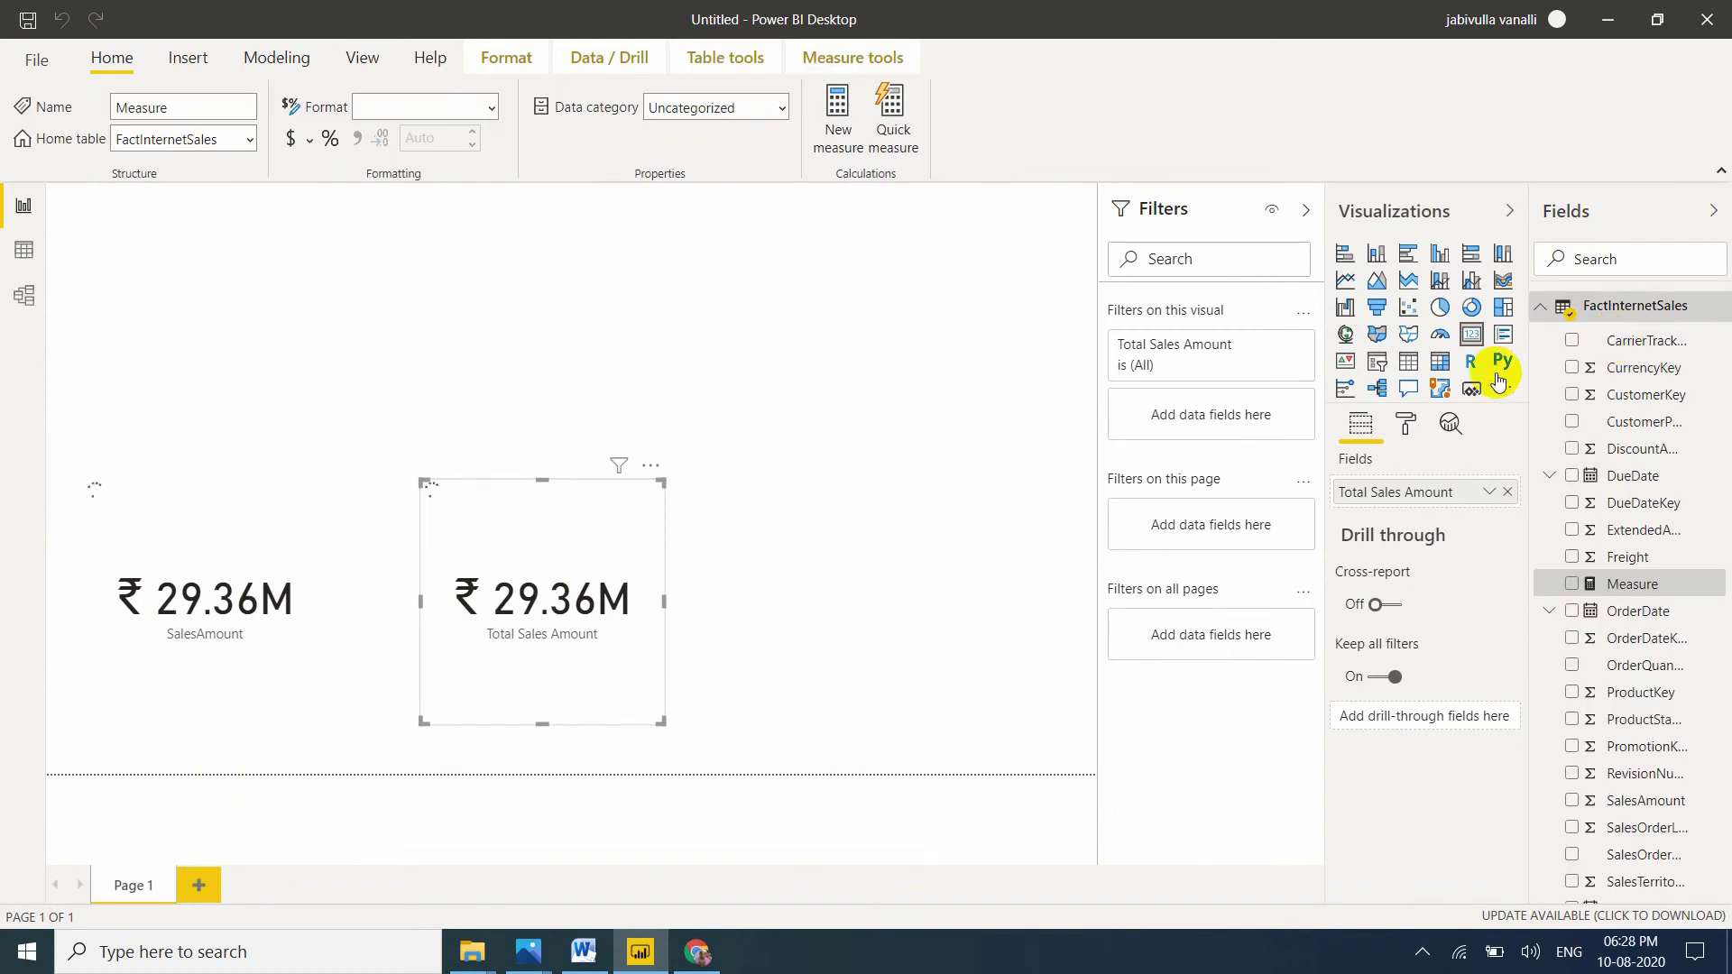
pyautogui.click(709, 935)
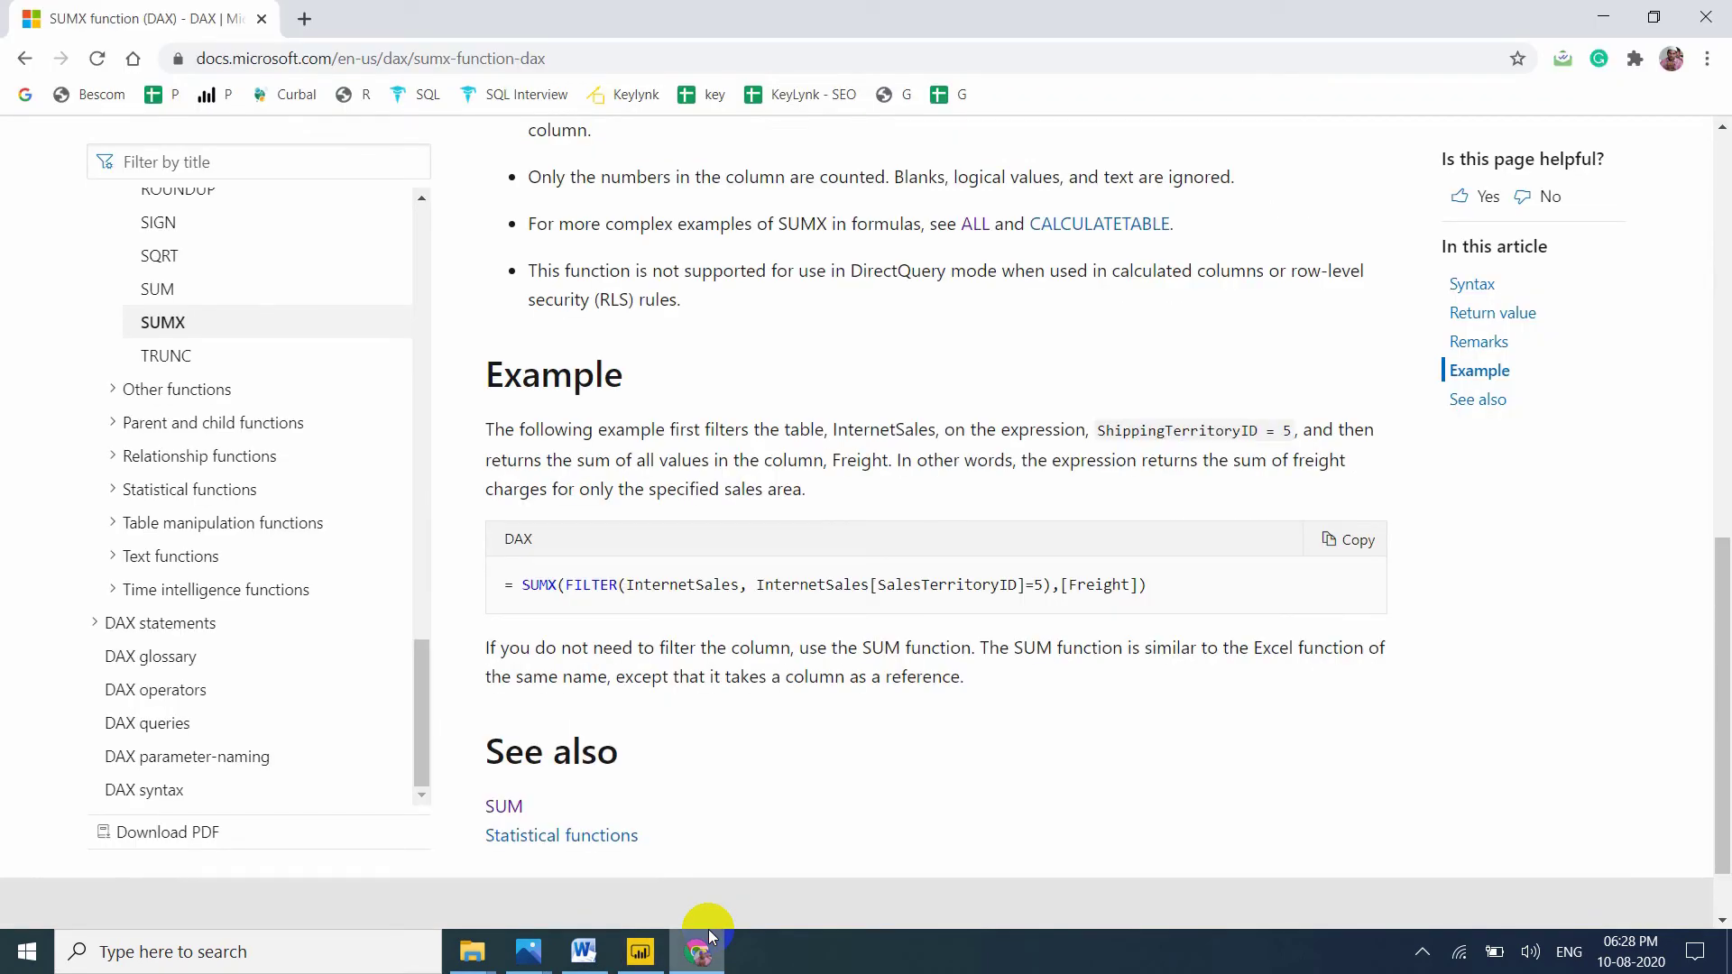
pyautogui.click(709, 933)
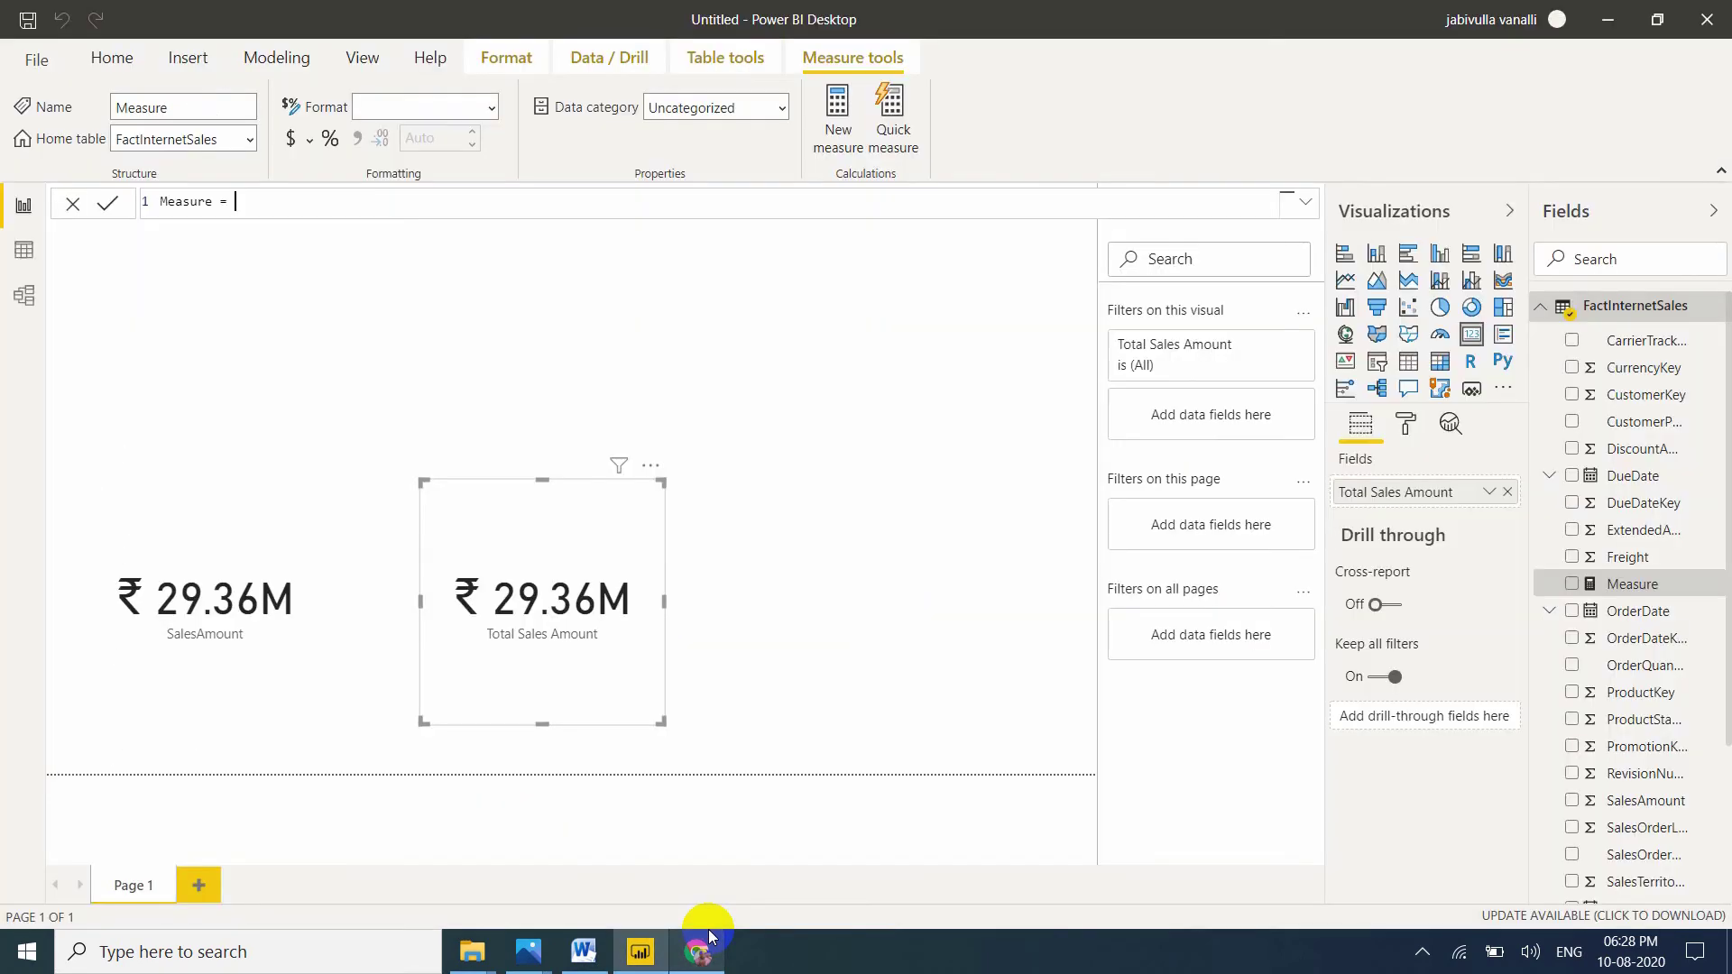
pyautogui.tripleClick(271, 215)
pyautogui.write('Su')
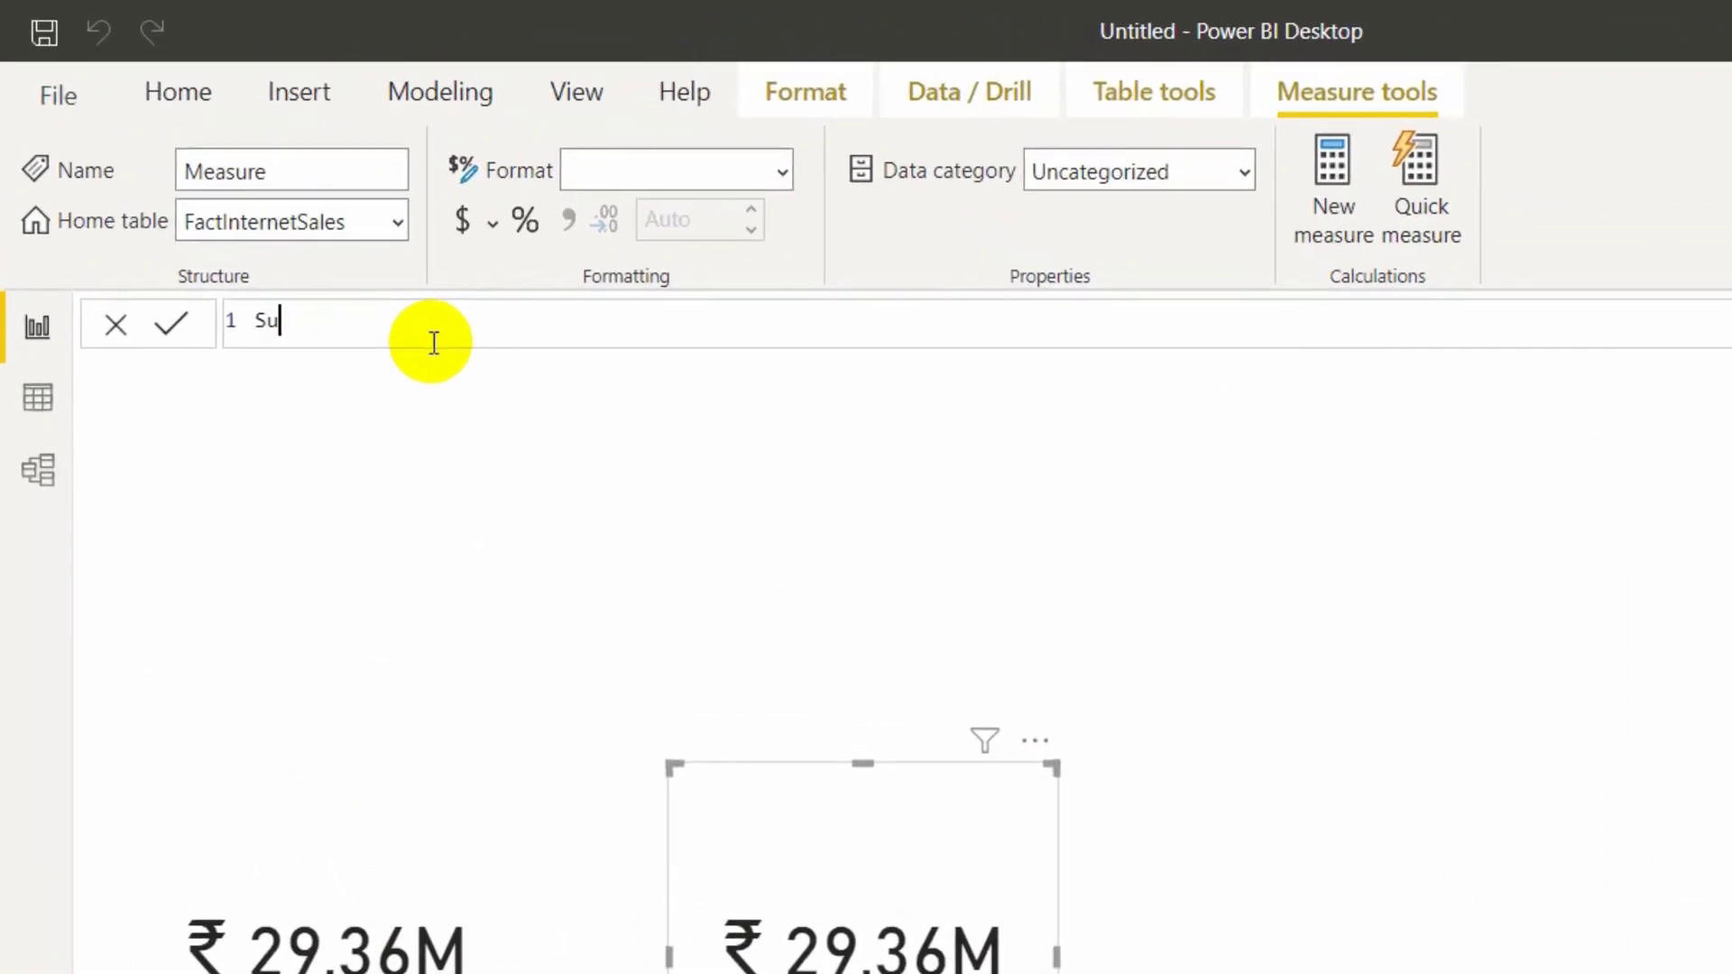
pyautogui.write('mxWithFilter')
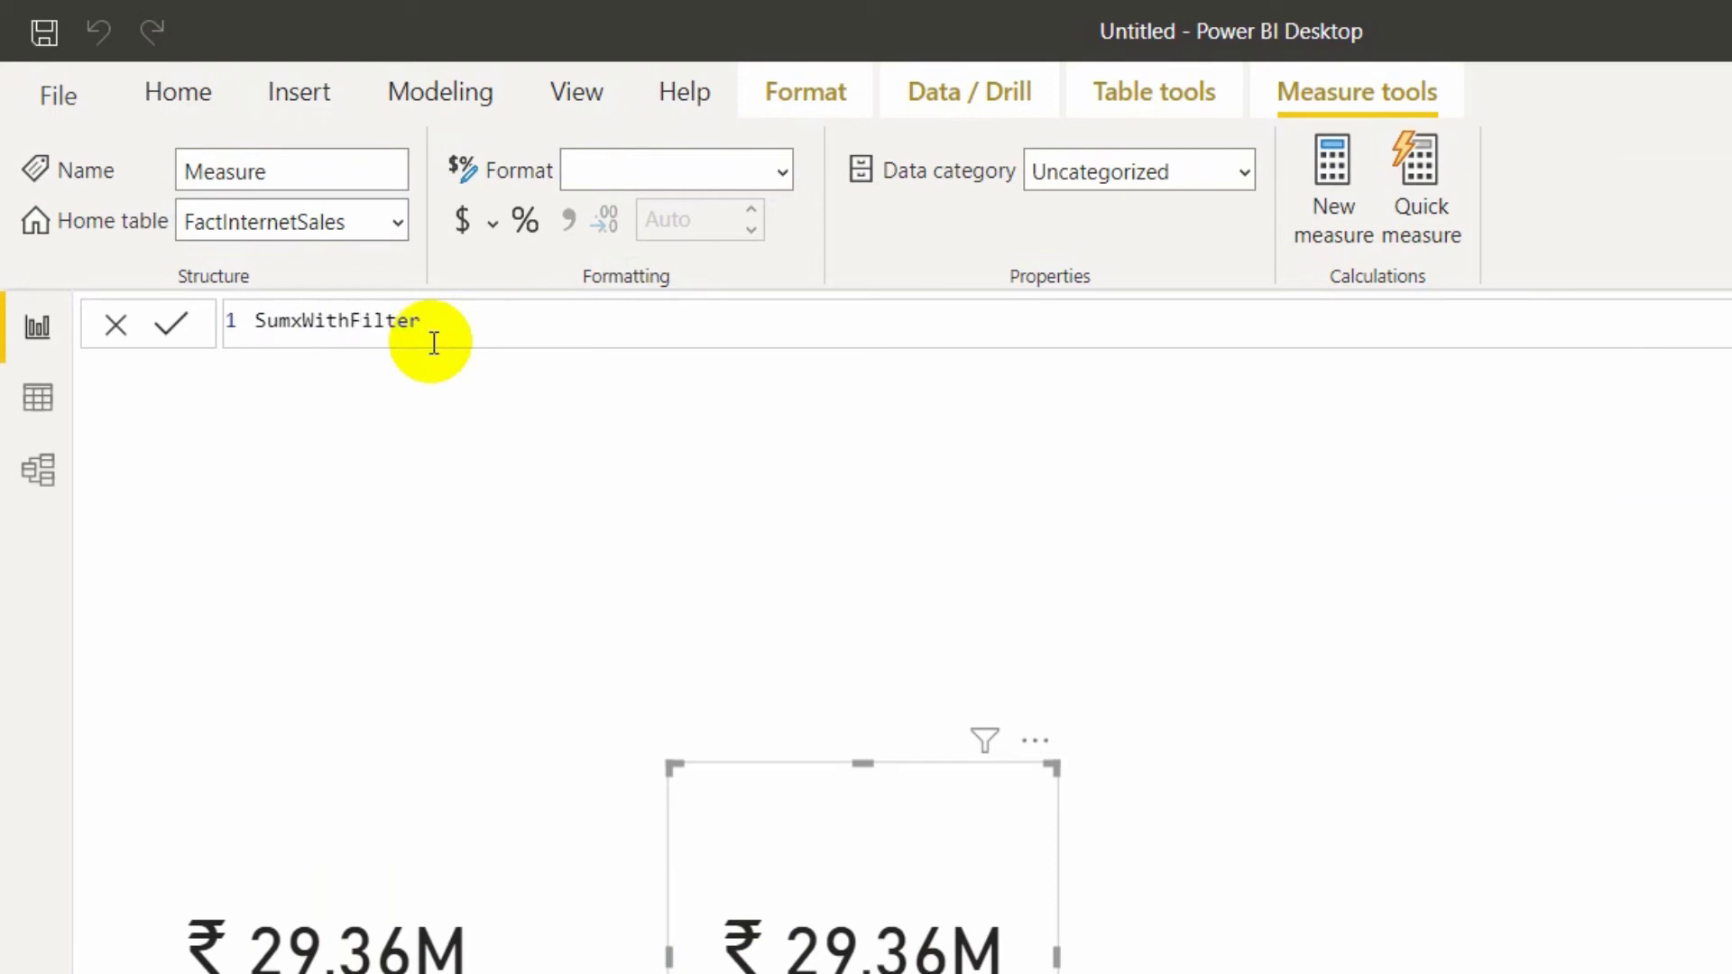
# Start the SumxWithFilter formula with SUMX over FactInternetSales and the condition FactInternetSales[SalesTerritoryKey]=5, and compare it with the SUMX documentation example in the browser.
pyautogui.write(' = sumx')
pyautogui.press('Tab')
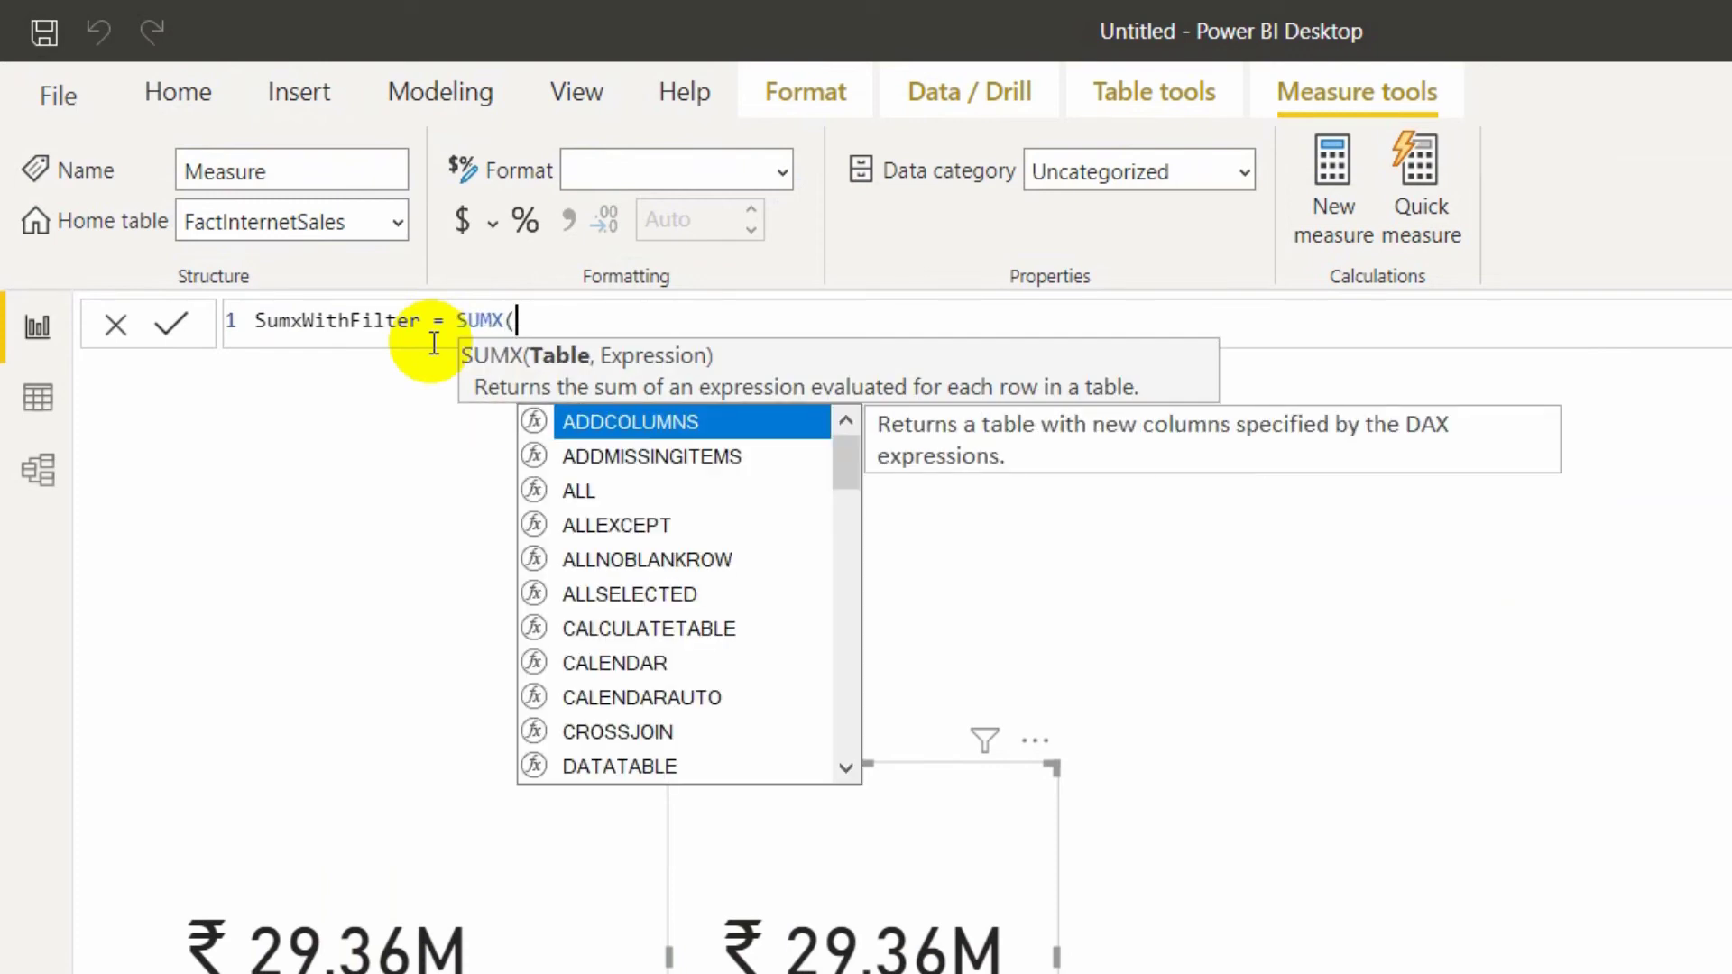
pyautogui.write('f')
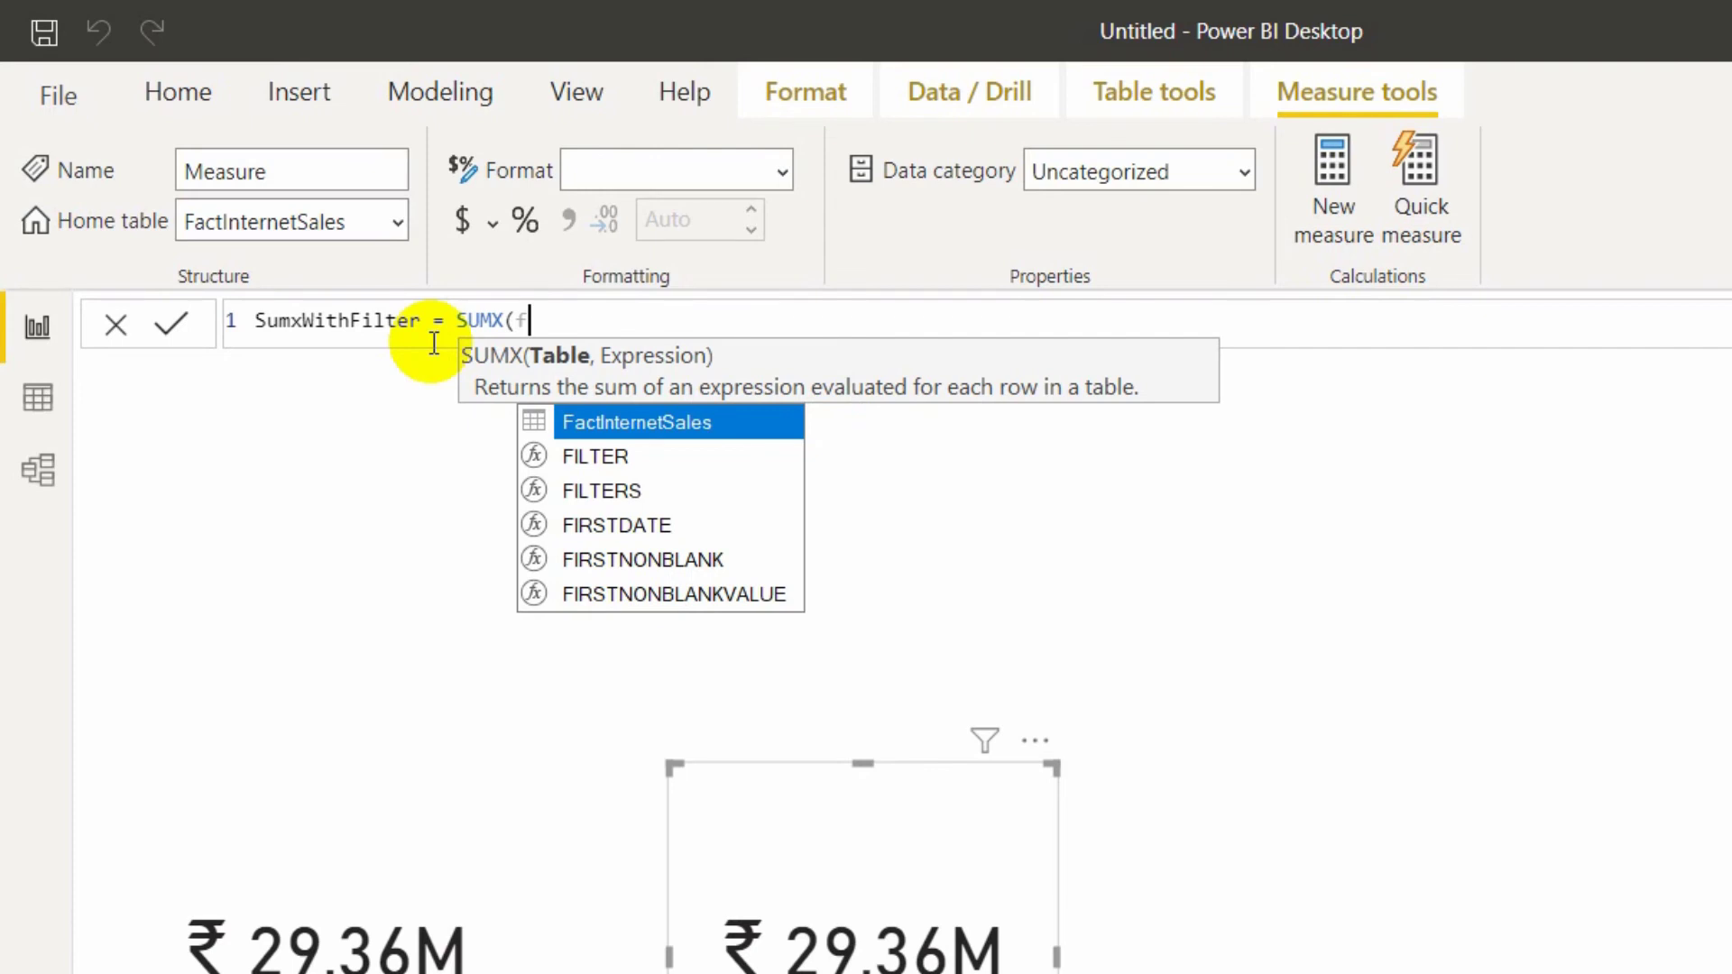
pyautogui.press('Tab')
pyautogui.write(', ')
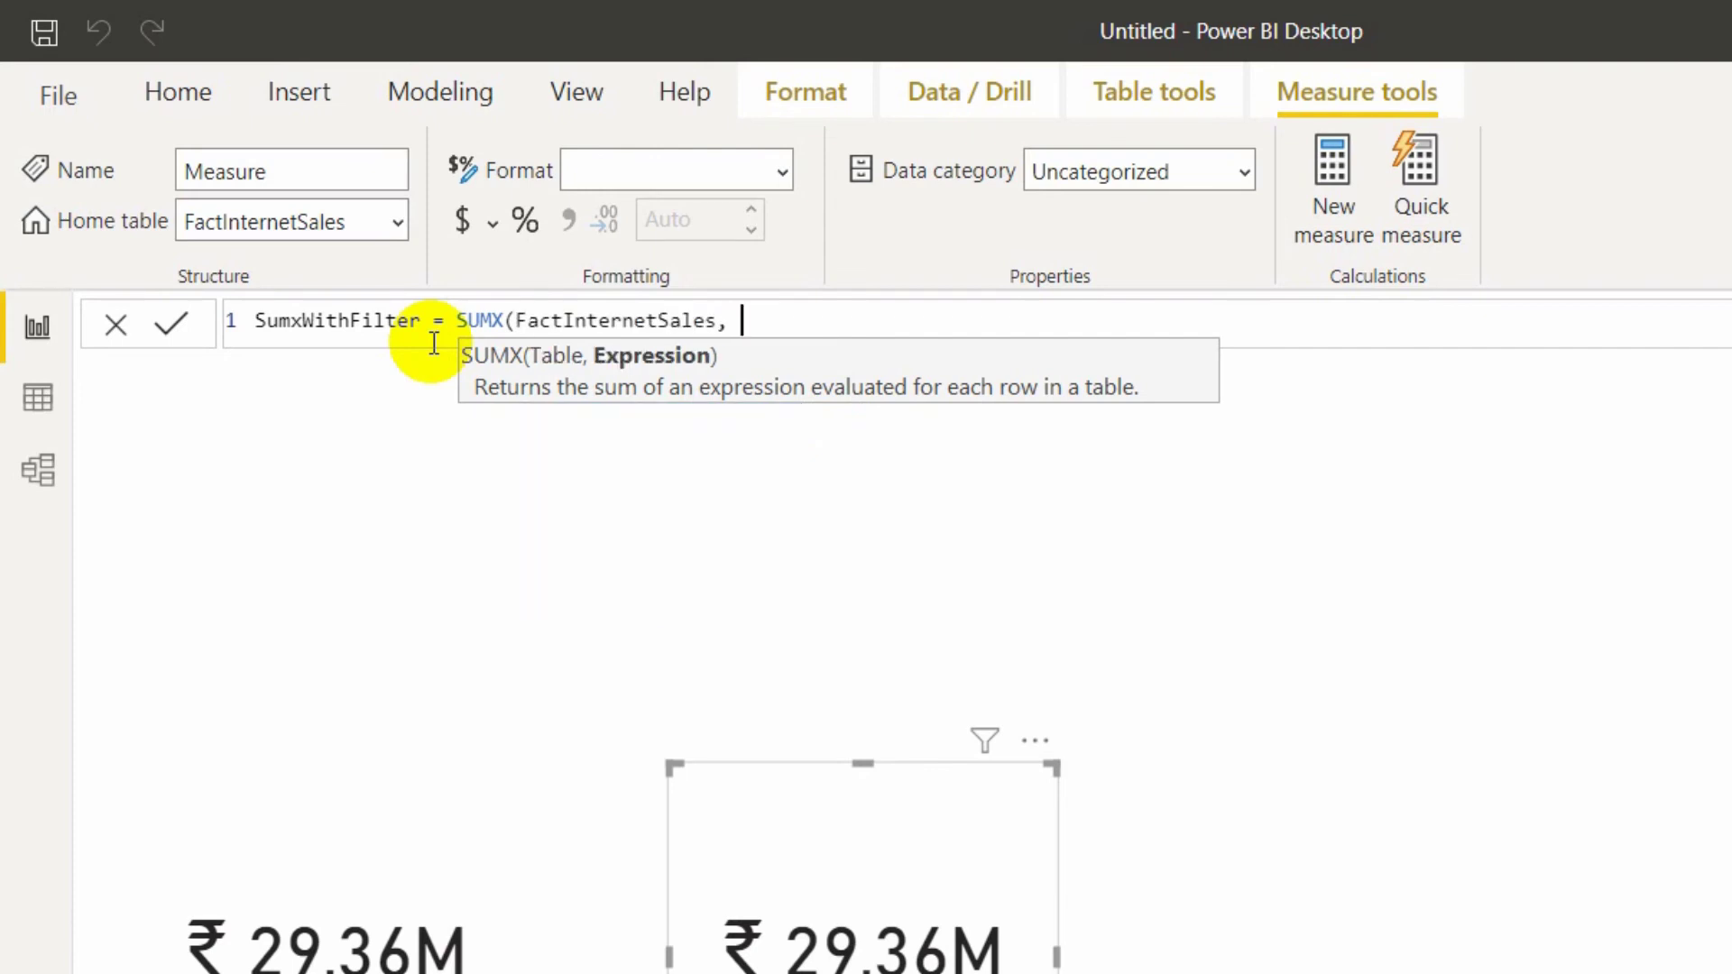
pyautogui.write('sal')
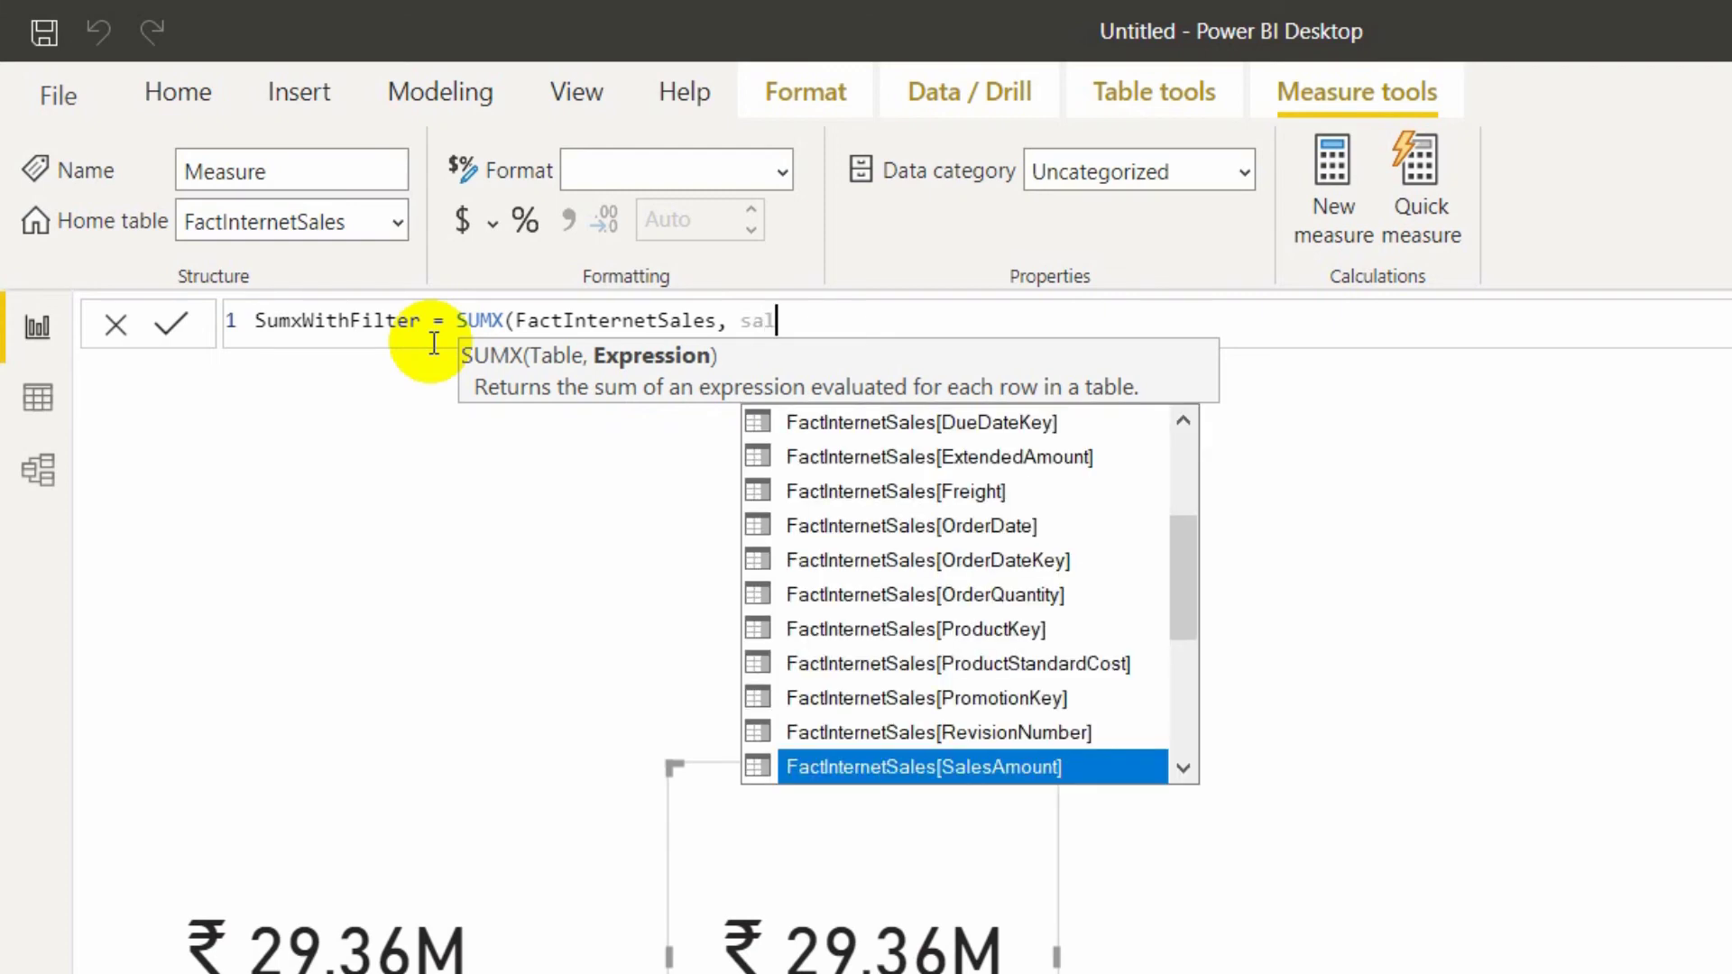
pyautogui.write('est')
pyautogui.press('Tab')
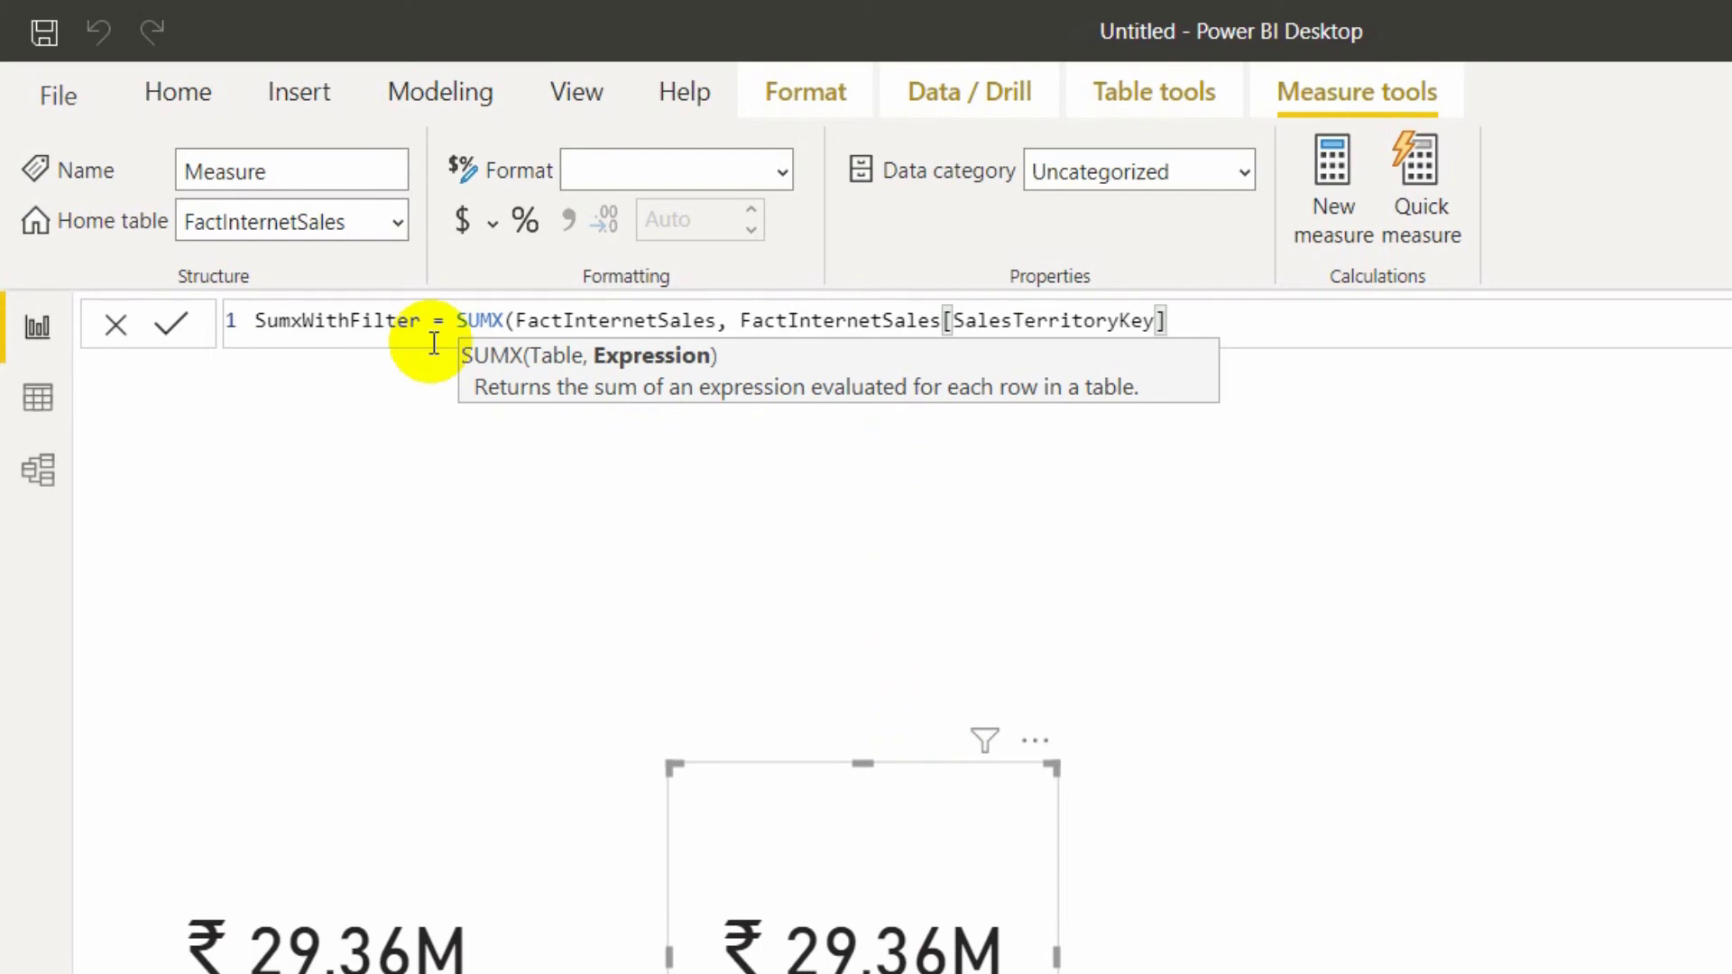
pyautogui.write('=5),')
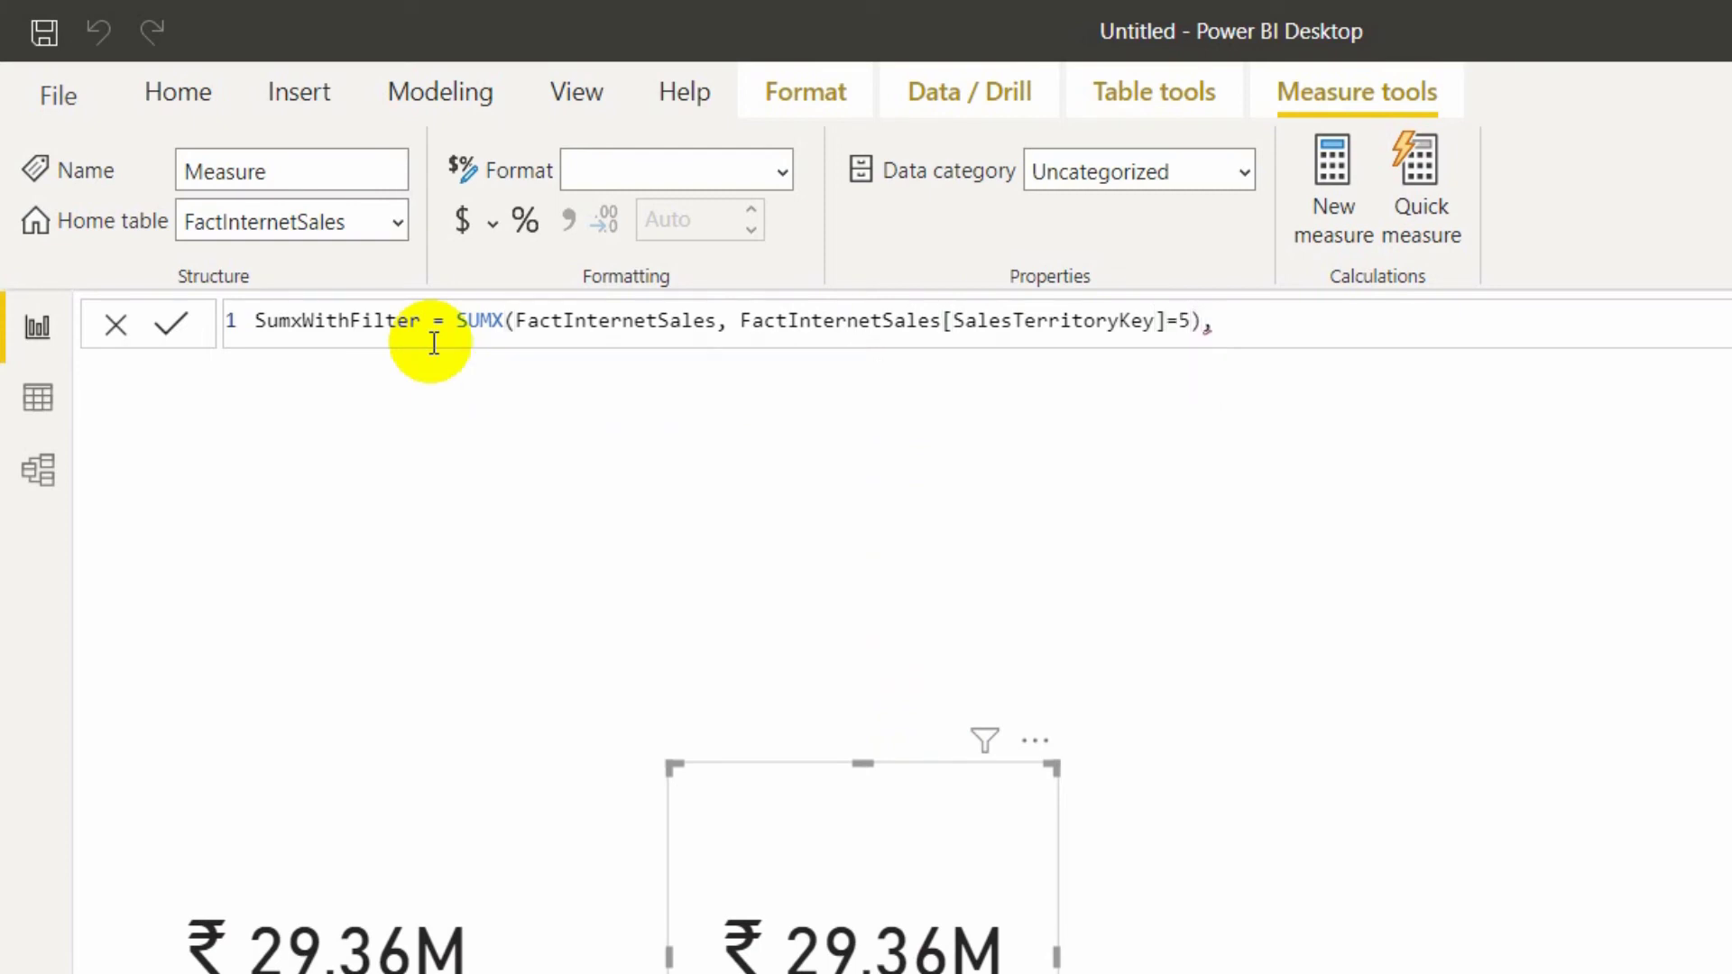
pyautogui.hotkey('alt', 'Tab')
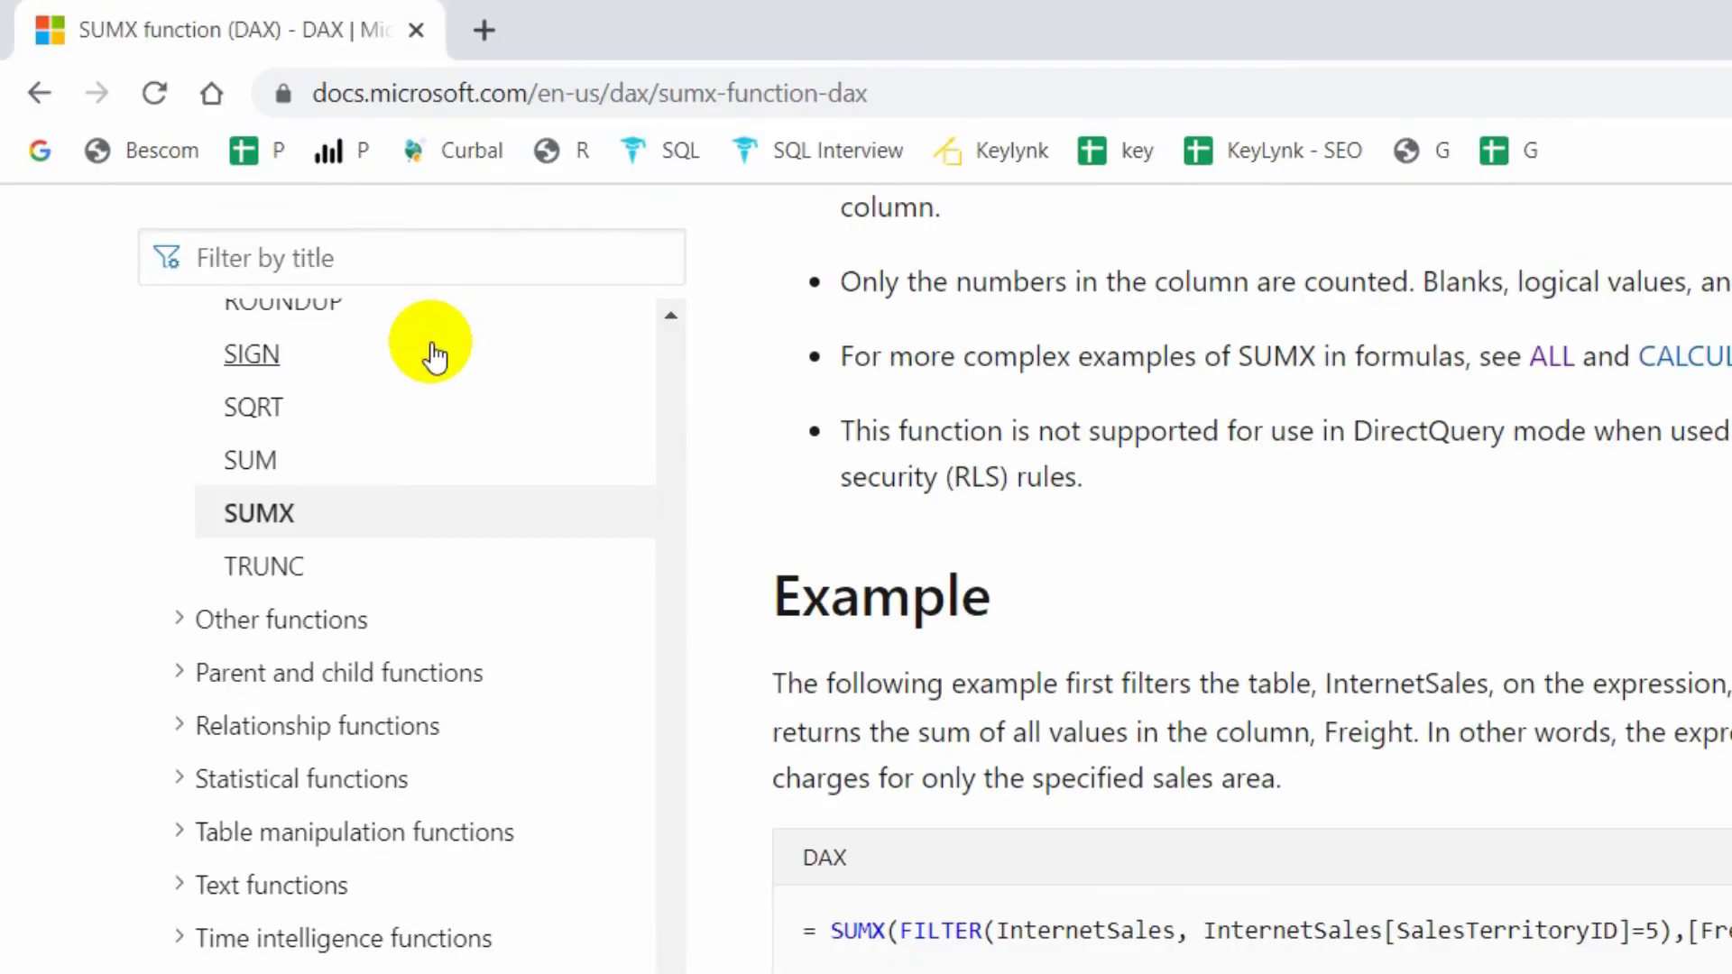
pyautogui.hotkey('alt', 'Tab')
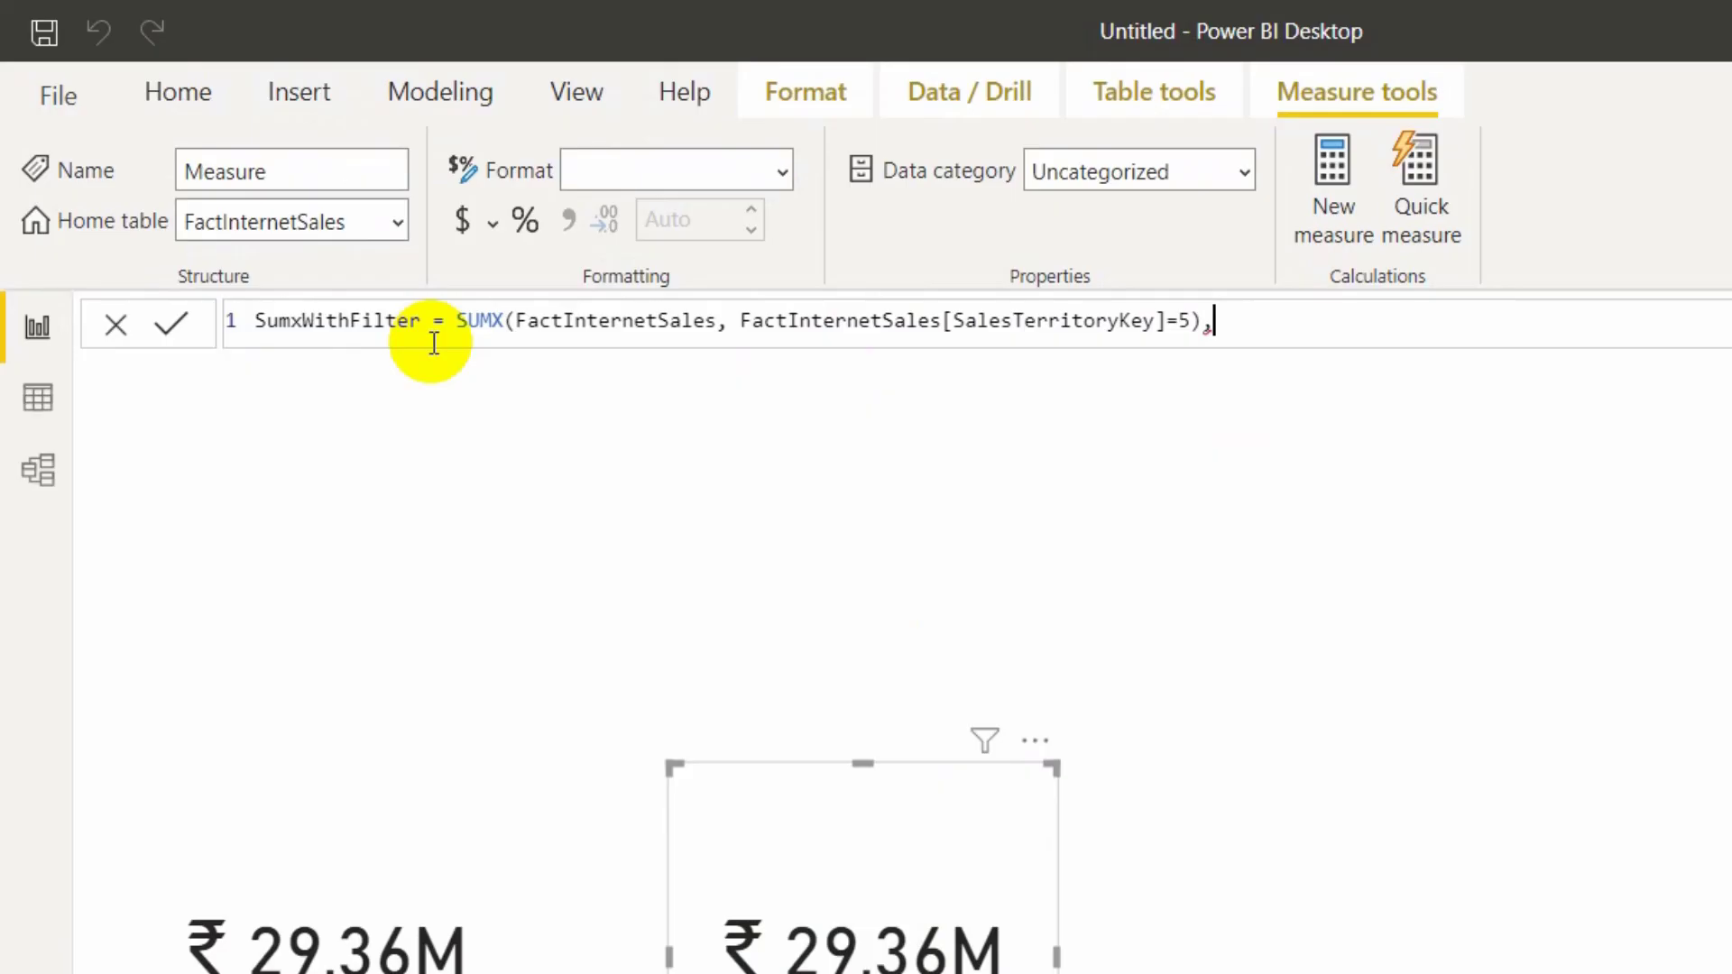
pyautogui.hotkey('alt', 'Tab')
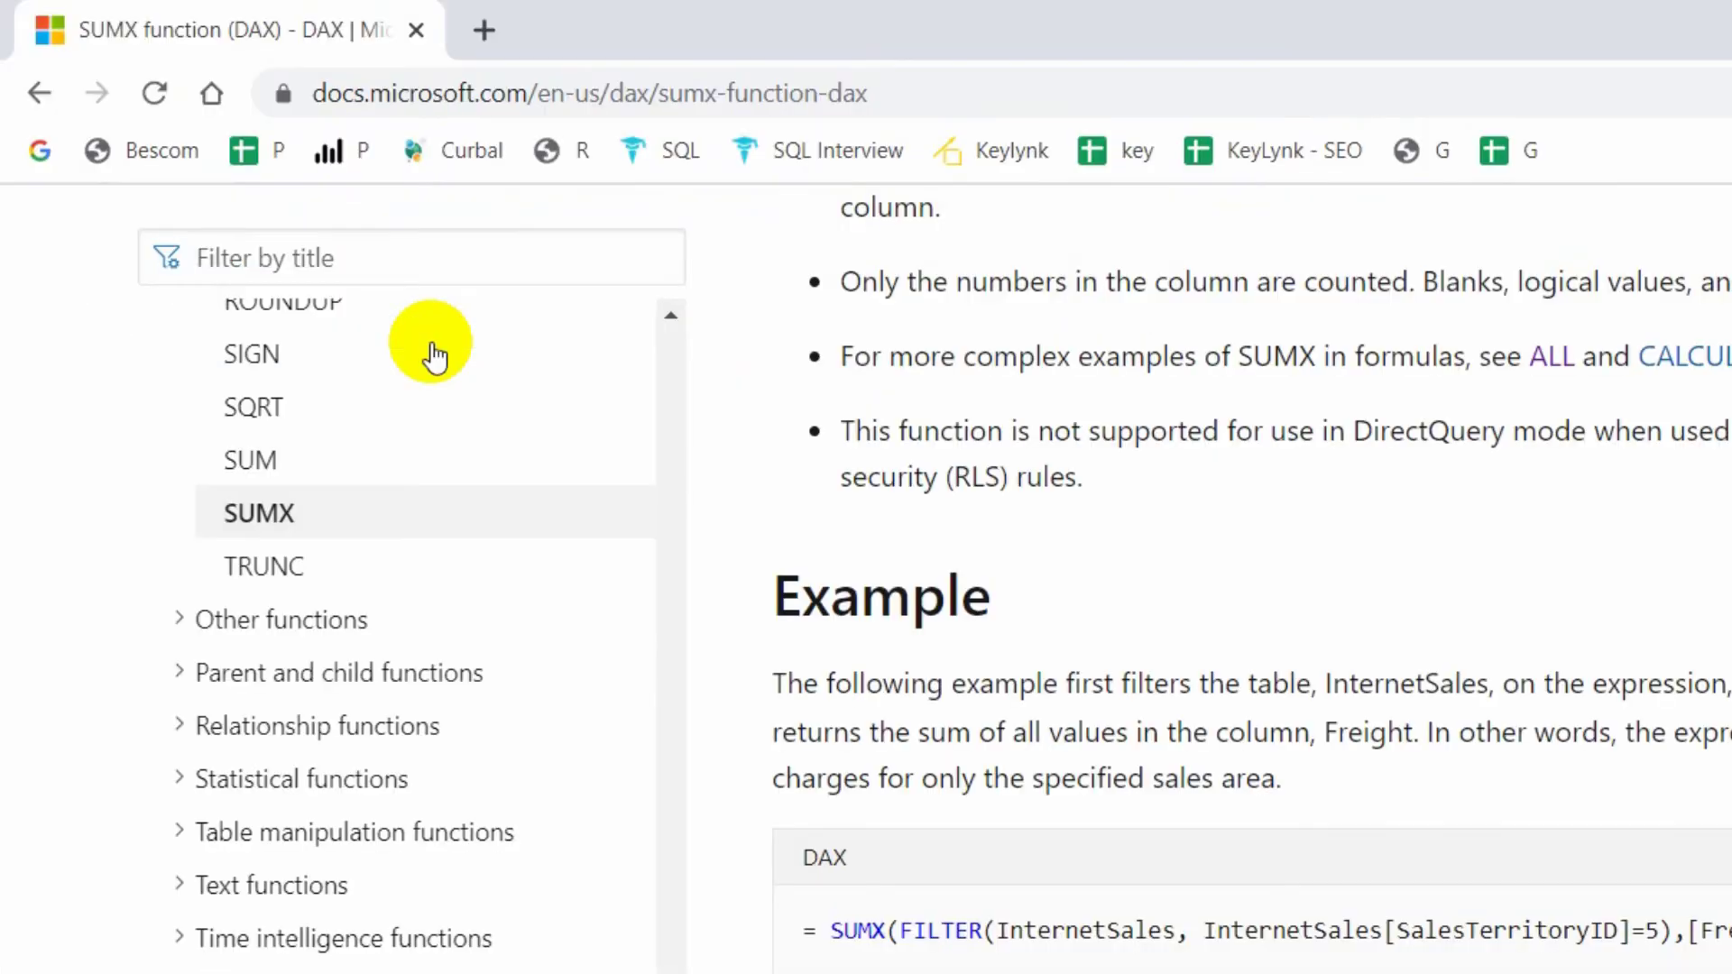
pyautogui.hotkey('alt', 'Tab')
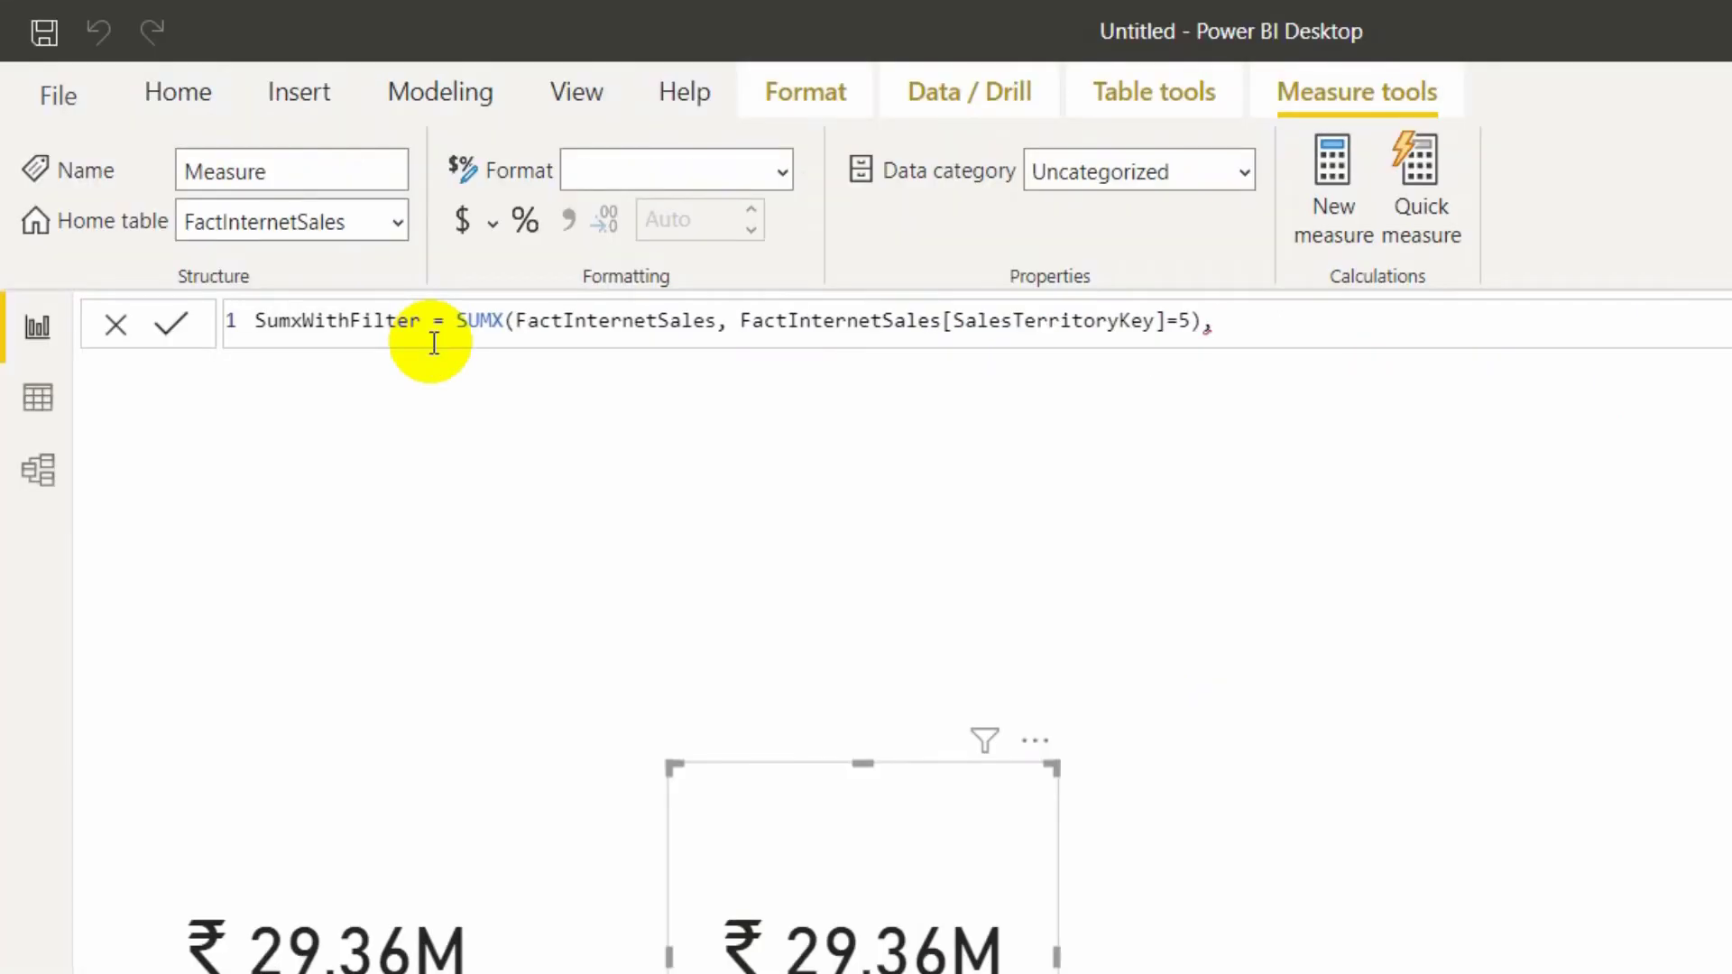
pyautogui.write('t')
pyautogui.press('BackSpace')
pyautogui.write('am')
pyautogui.press('BackSpace')
pyautogui.press('BackSpace')
pyautogui.write('sa')
pyautogui.press('BackSpace')
pyautogui.press('BackSpace')
pyautogui.press('BackSpace')
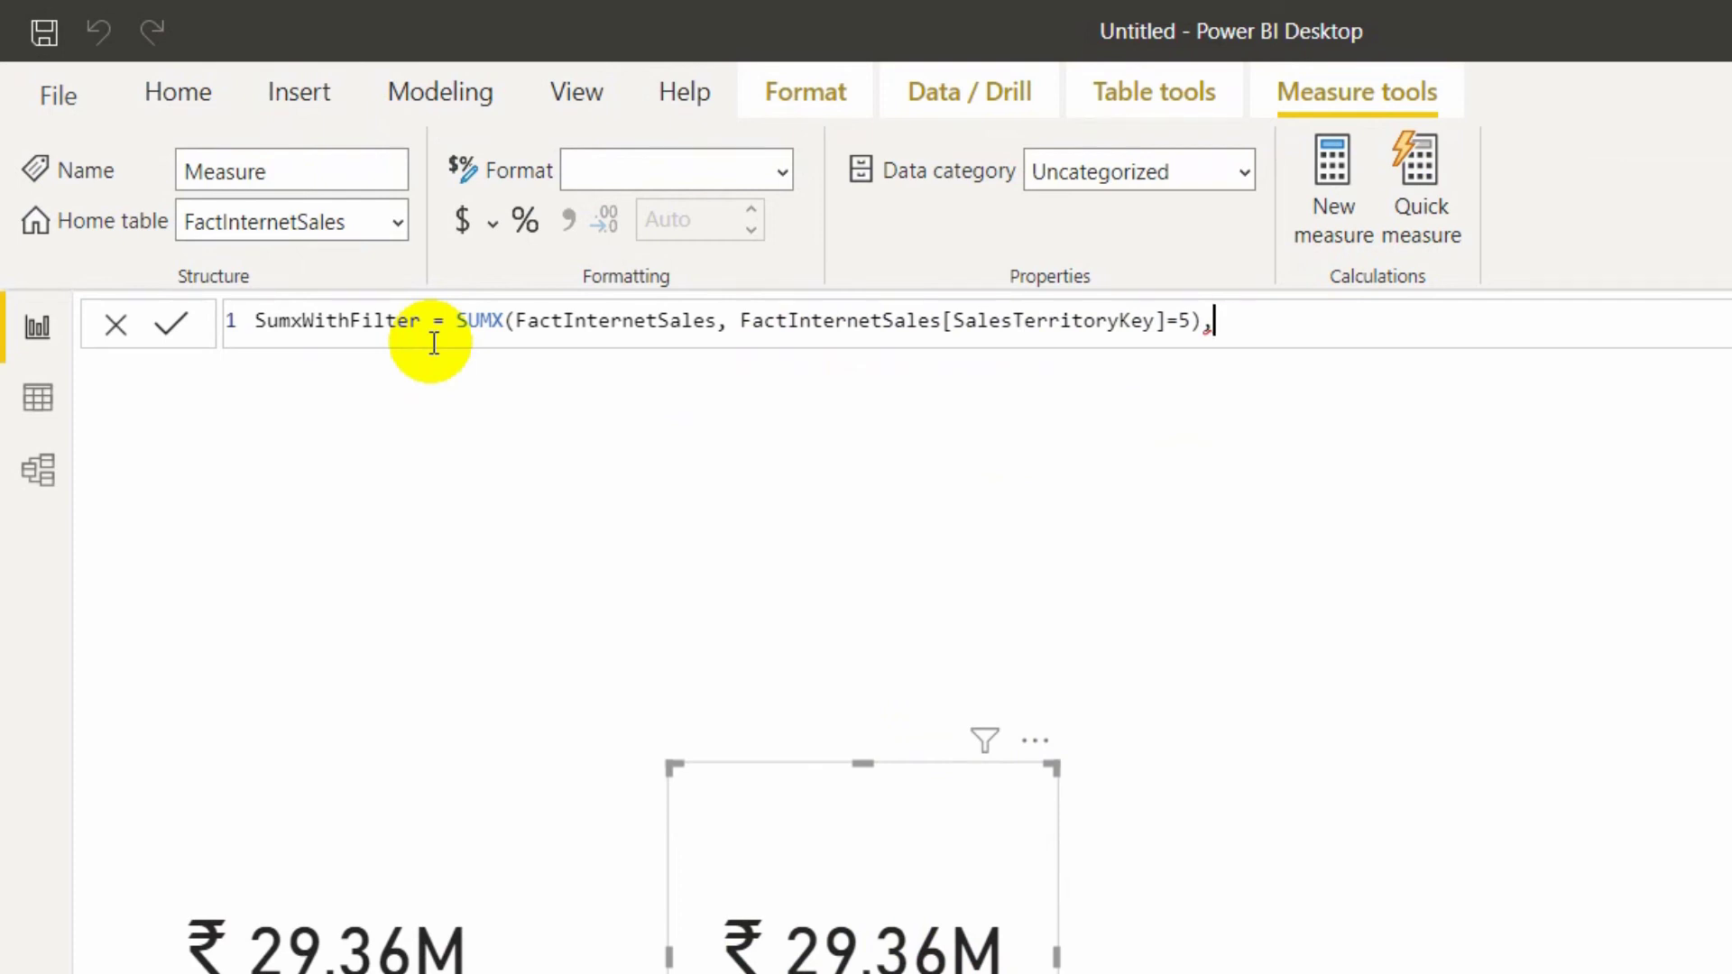
# Wrap the FactInternetSales table and its SalesTerritoryKey condition in a FILTER function inside SUMX.
pyautogui.click(519, 320)
pyautogui.write('FI')
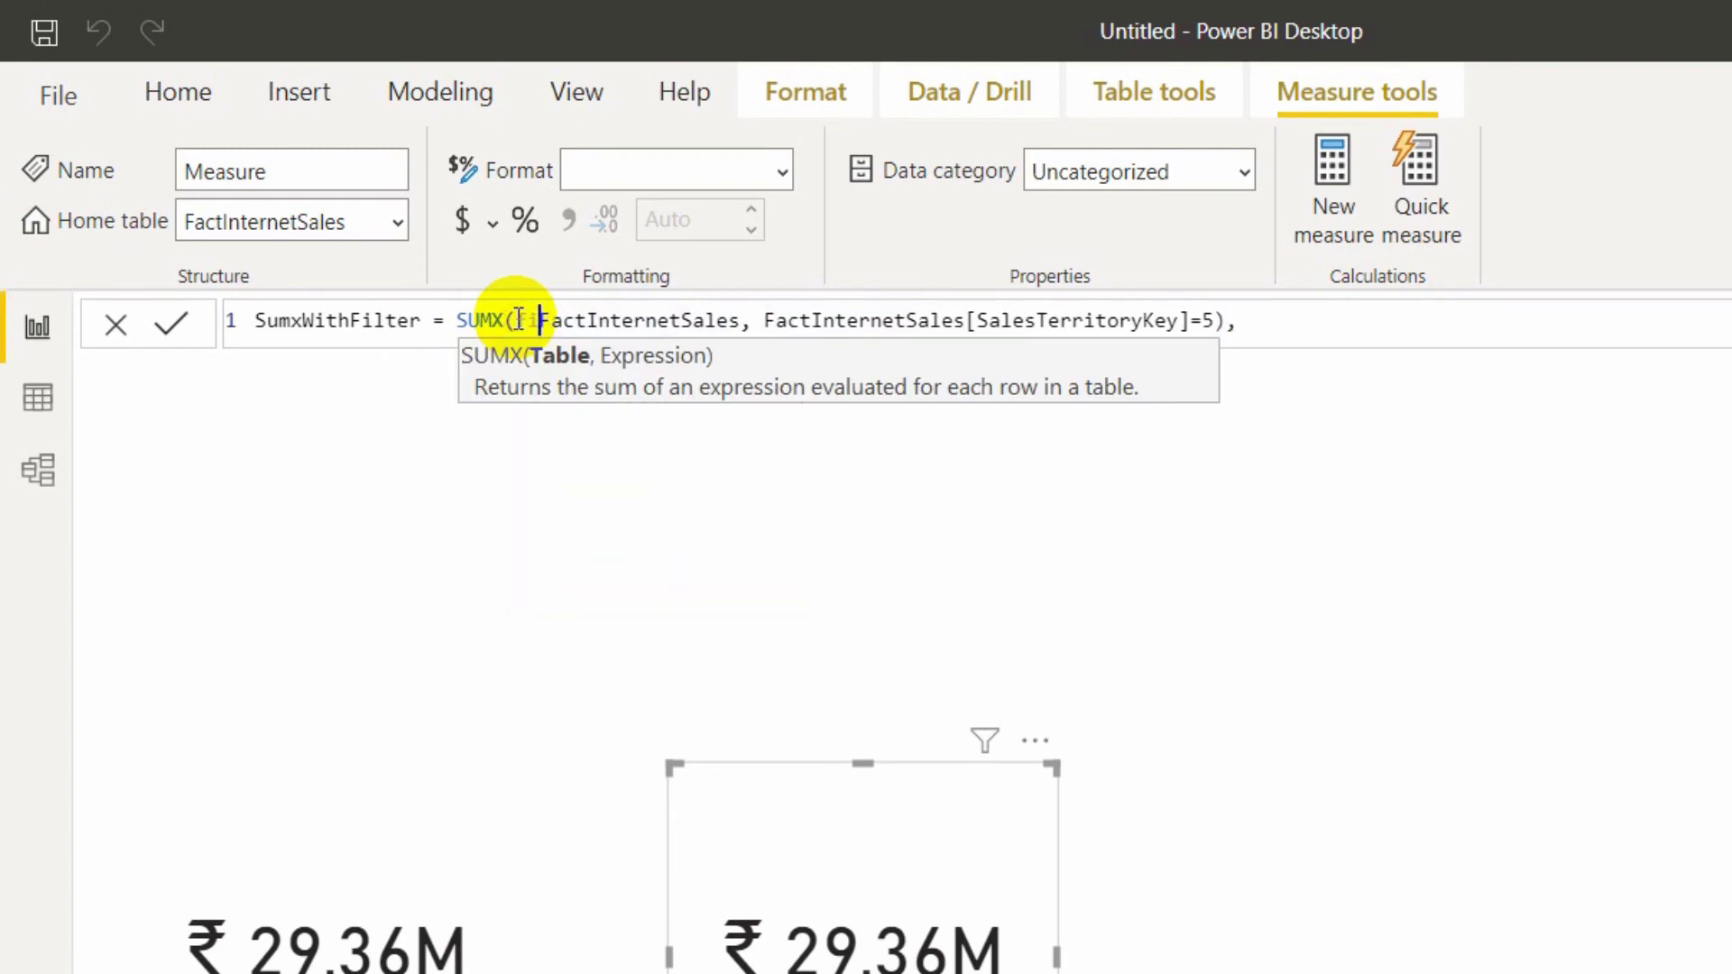
pyautogui.write('l')
pyautogui.click(597, 422)
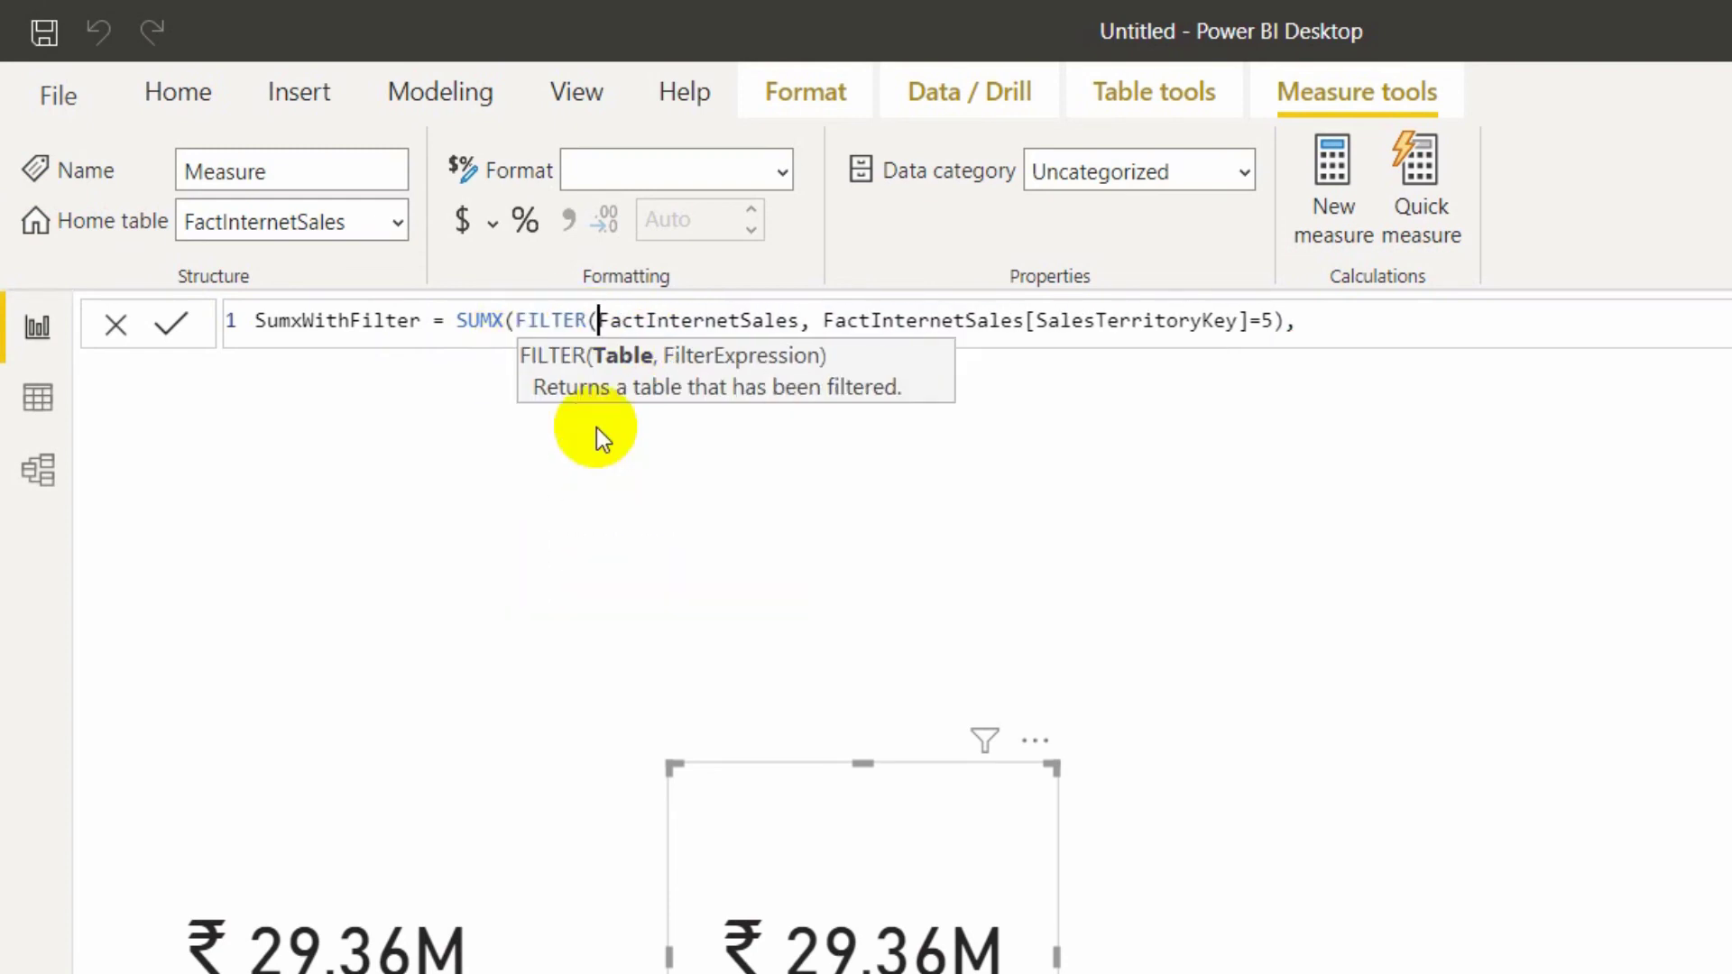
# Complete the SumxWithFilter formula with [Total Sales Amount] as the SUMX expression, close the parenthesis and commit the measure.
pyautogui.click(1304, 329)
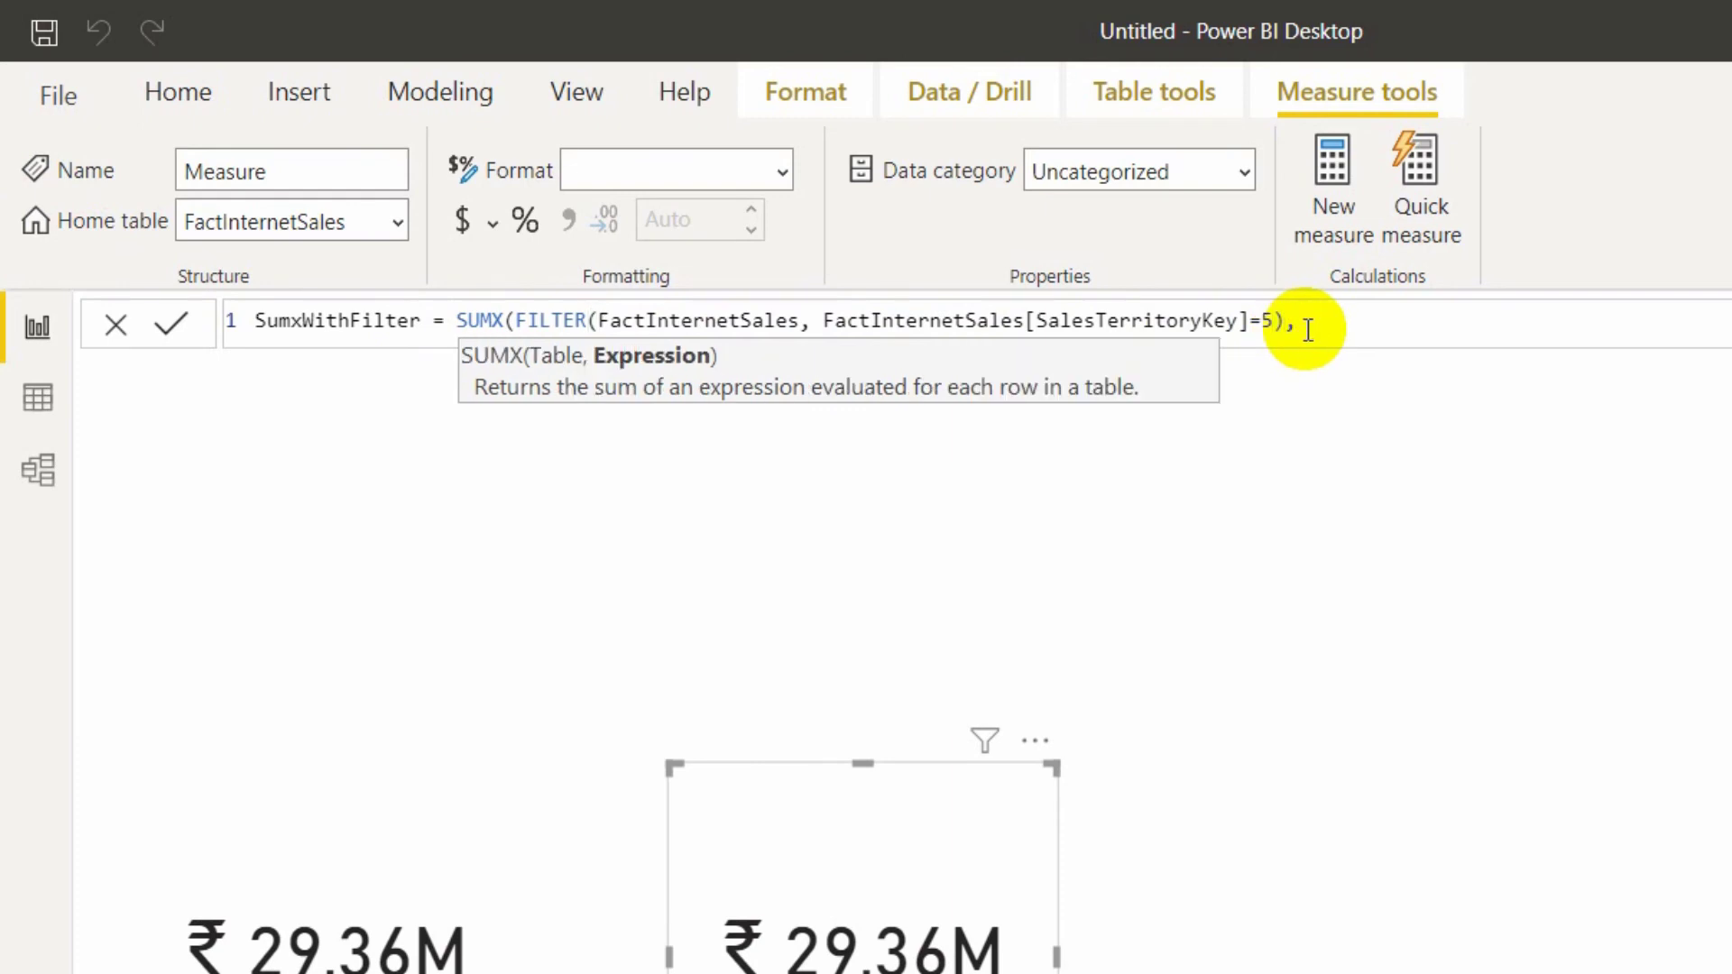
pyautogui.write('amo')
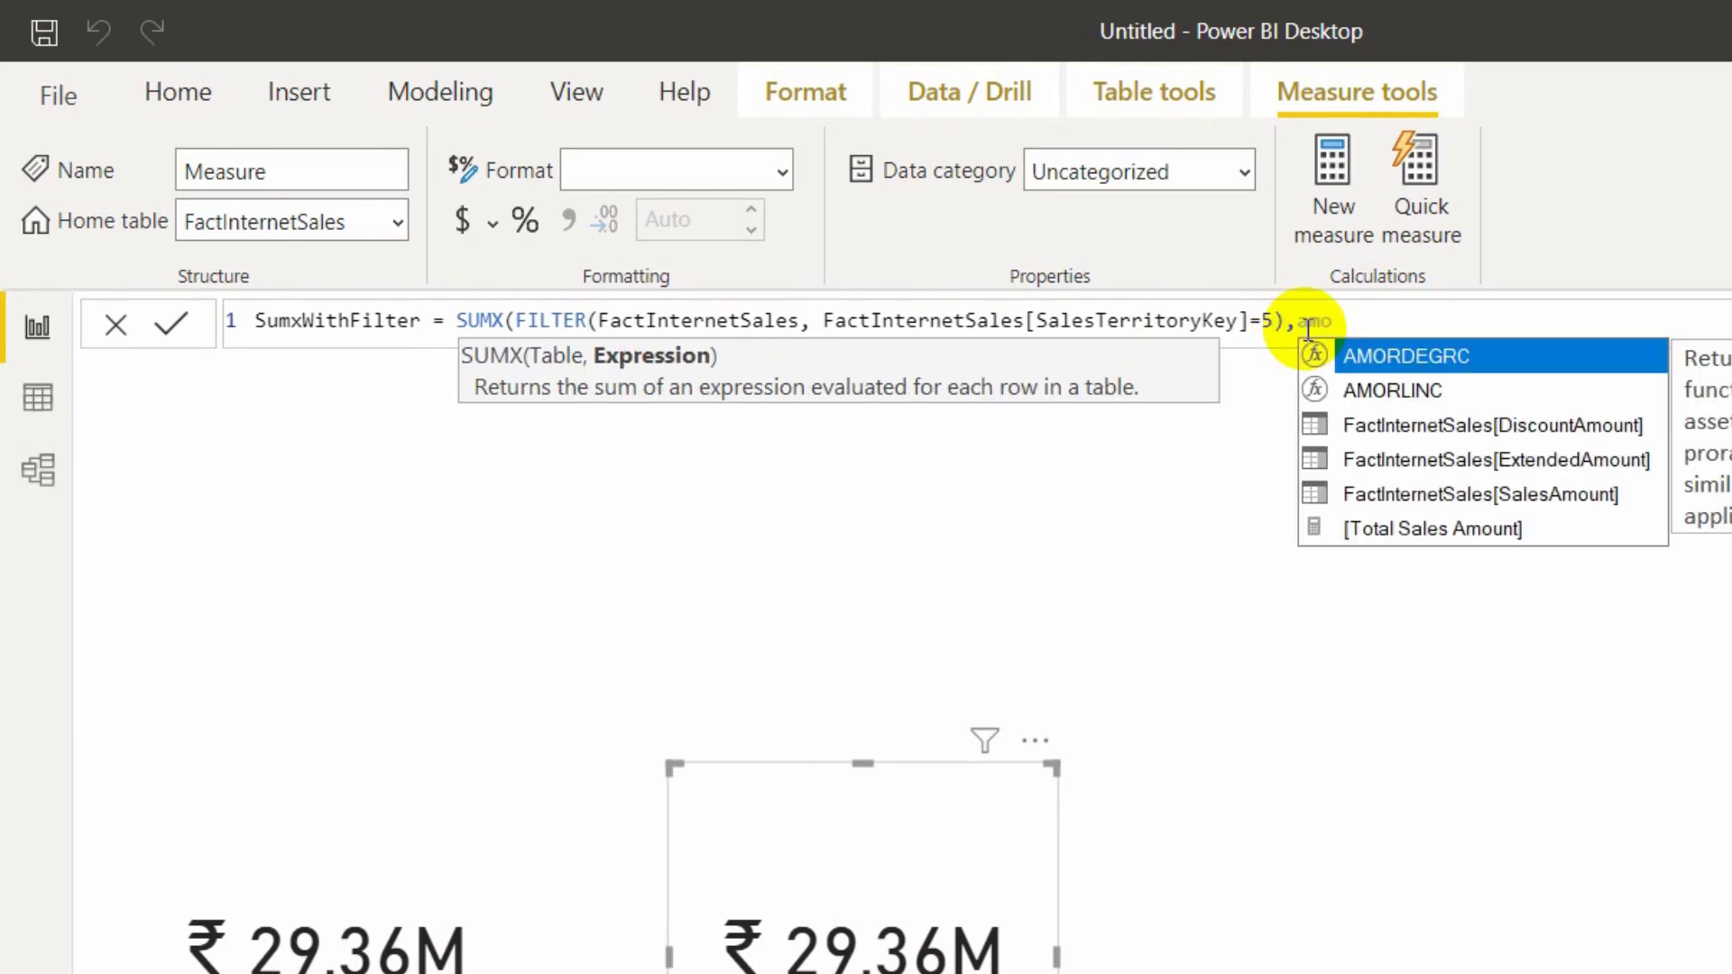
pyautogui.press('Down')
pyautogui.press('Down')
pyautogui.press('Down')
pyautogui.press('Down')
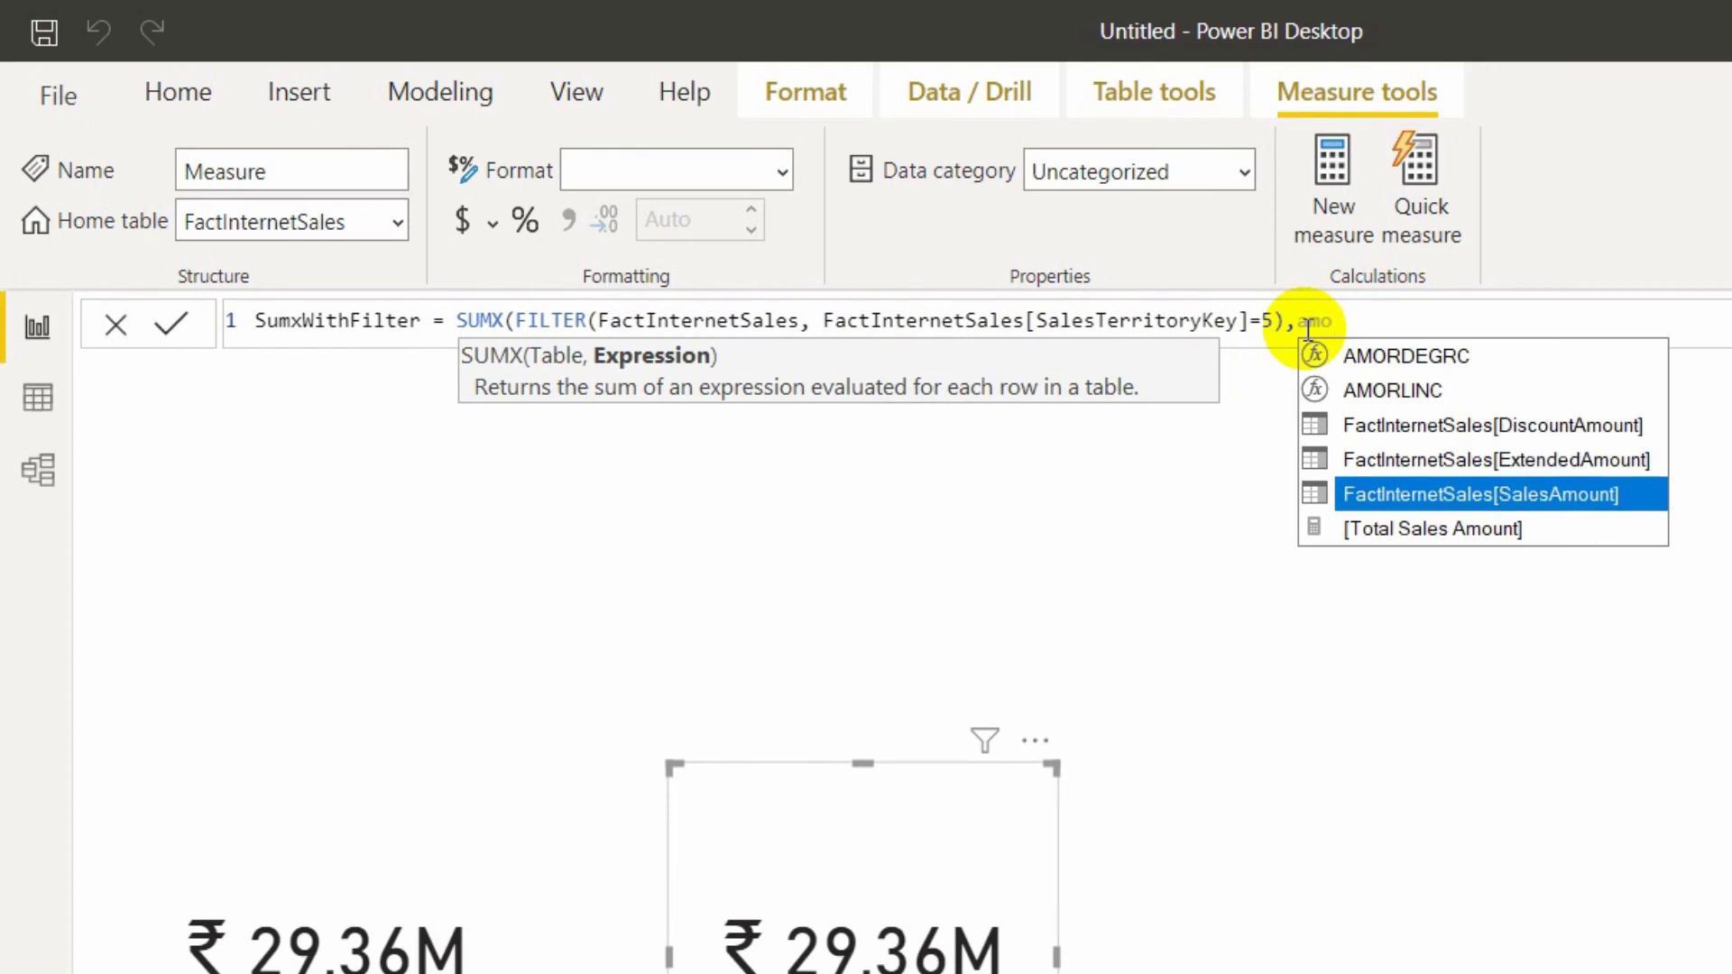
pyautogui.press('Down')
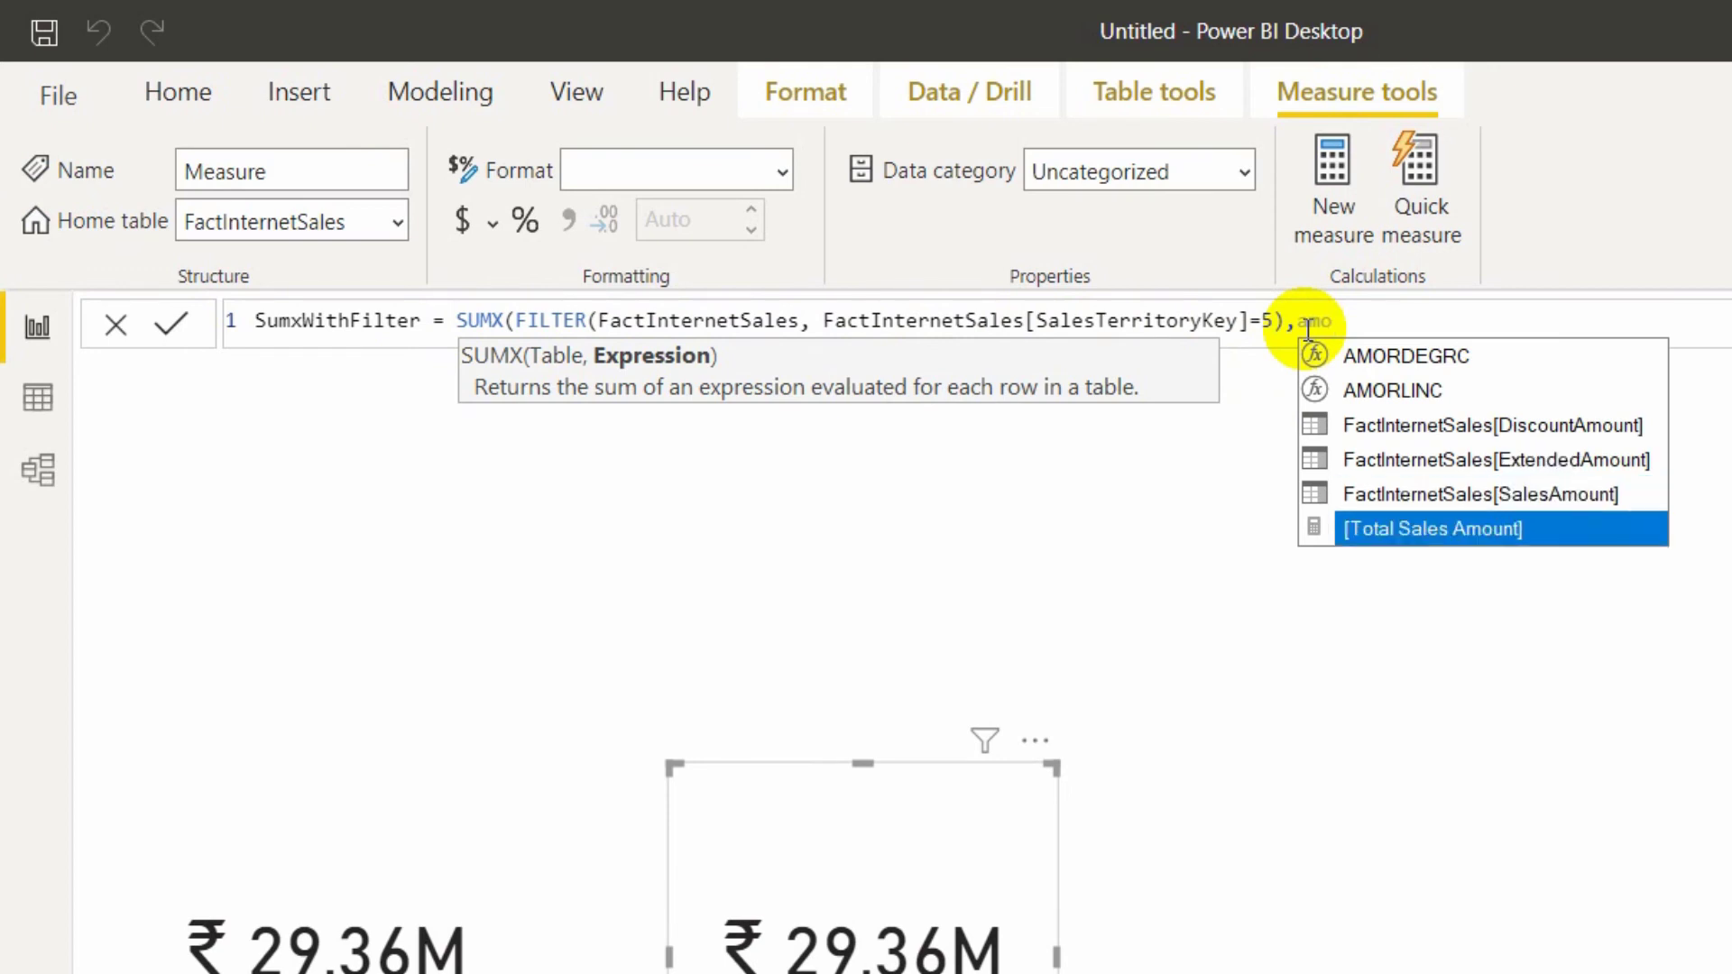
pyautogui.click(1385, 531)
pyautogui.write(')')
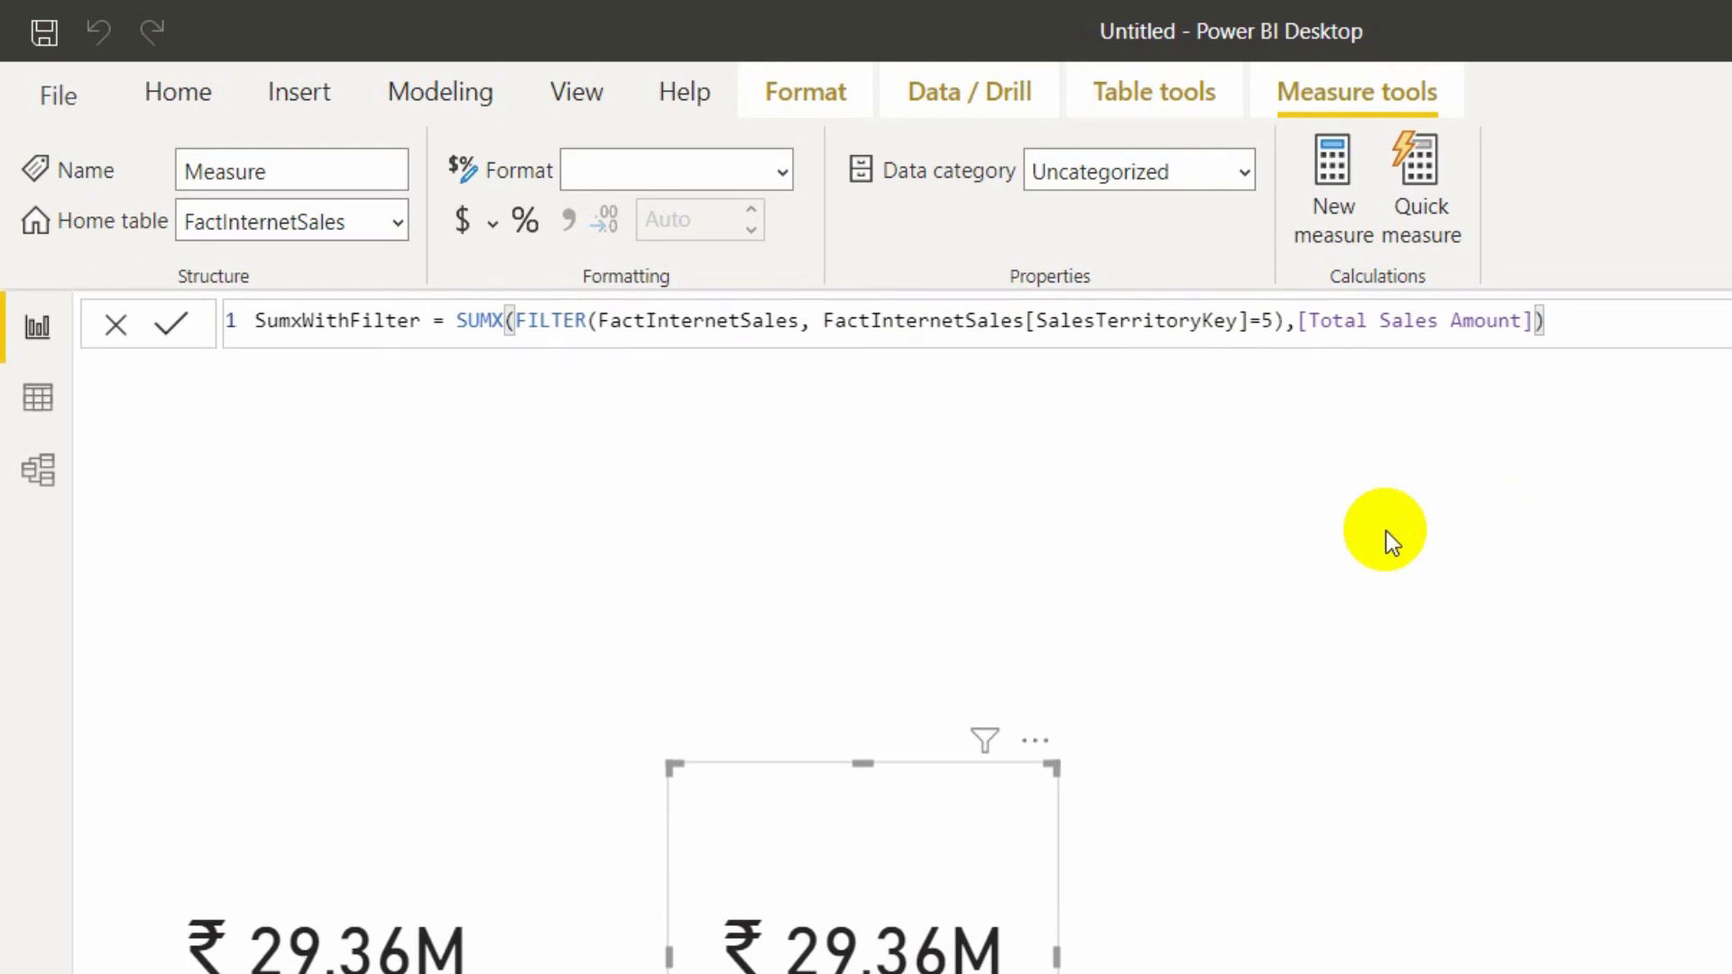
pyautogui.press('Return')
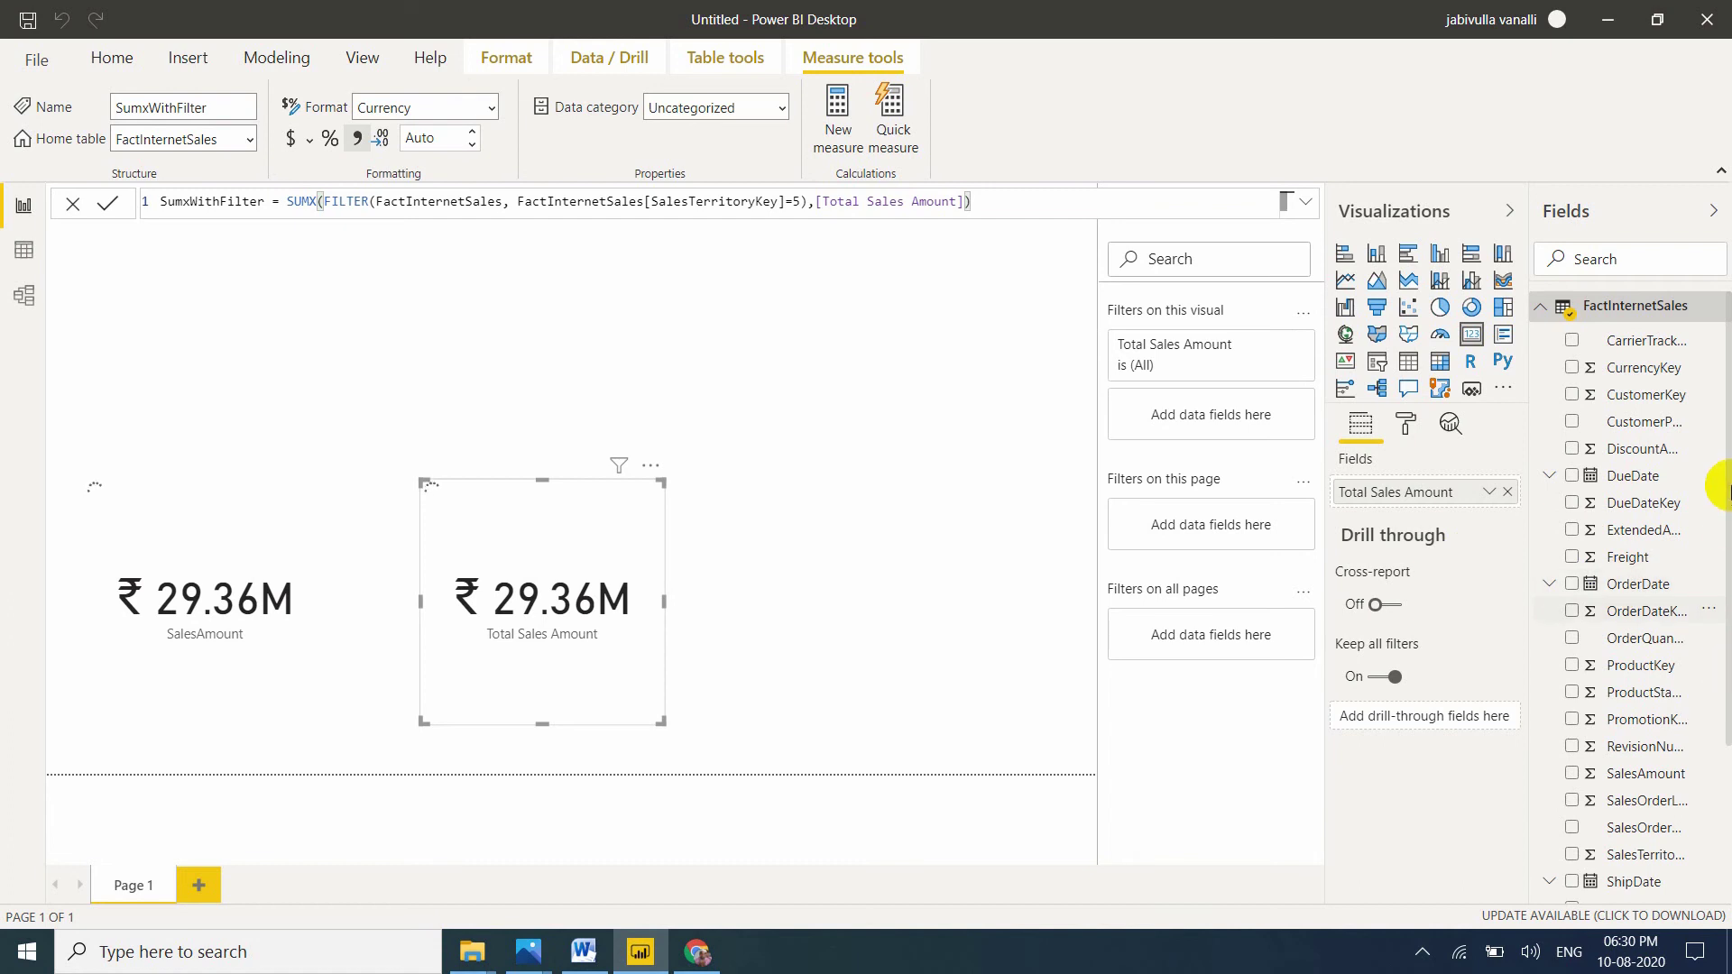
# Display the SumxWithFilter measure as a card on the report page, beside the Total Sales Amount card.
pyautogui.scroll(-2, 1724, 494)
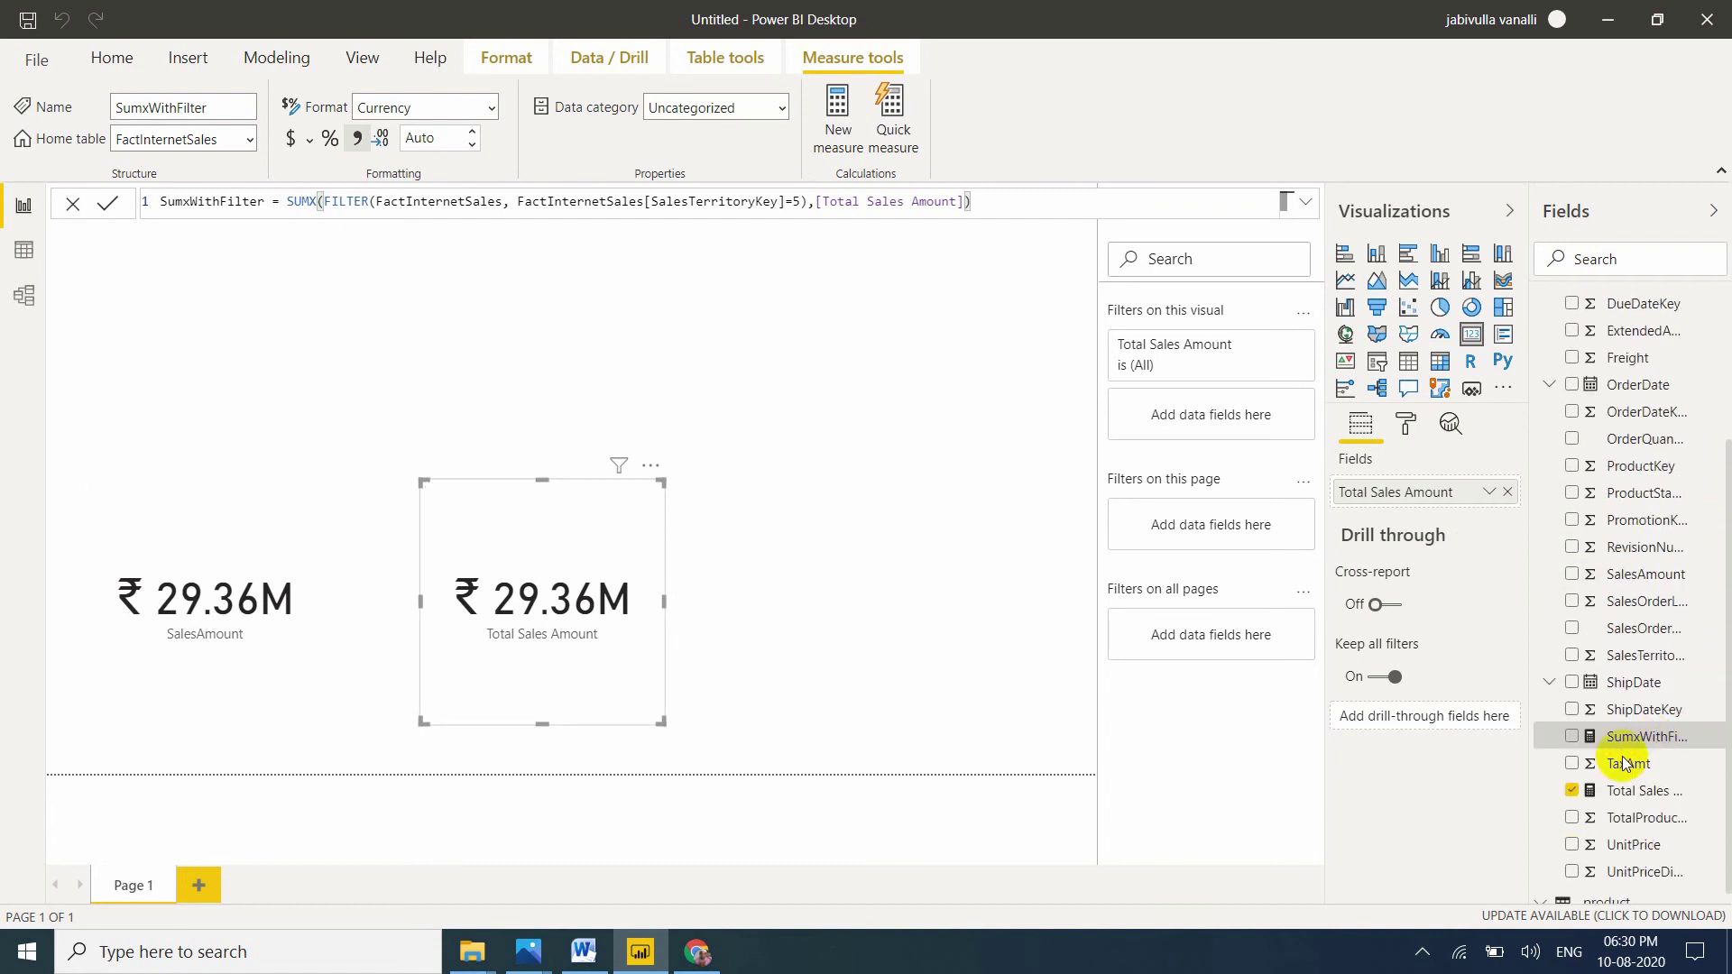
pyautogui.click(1118, 483)
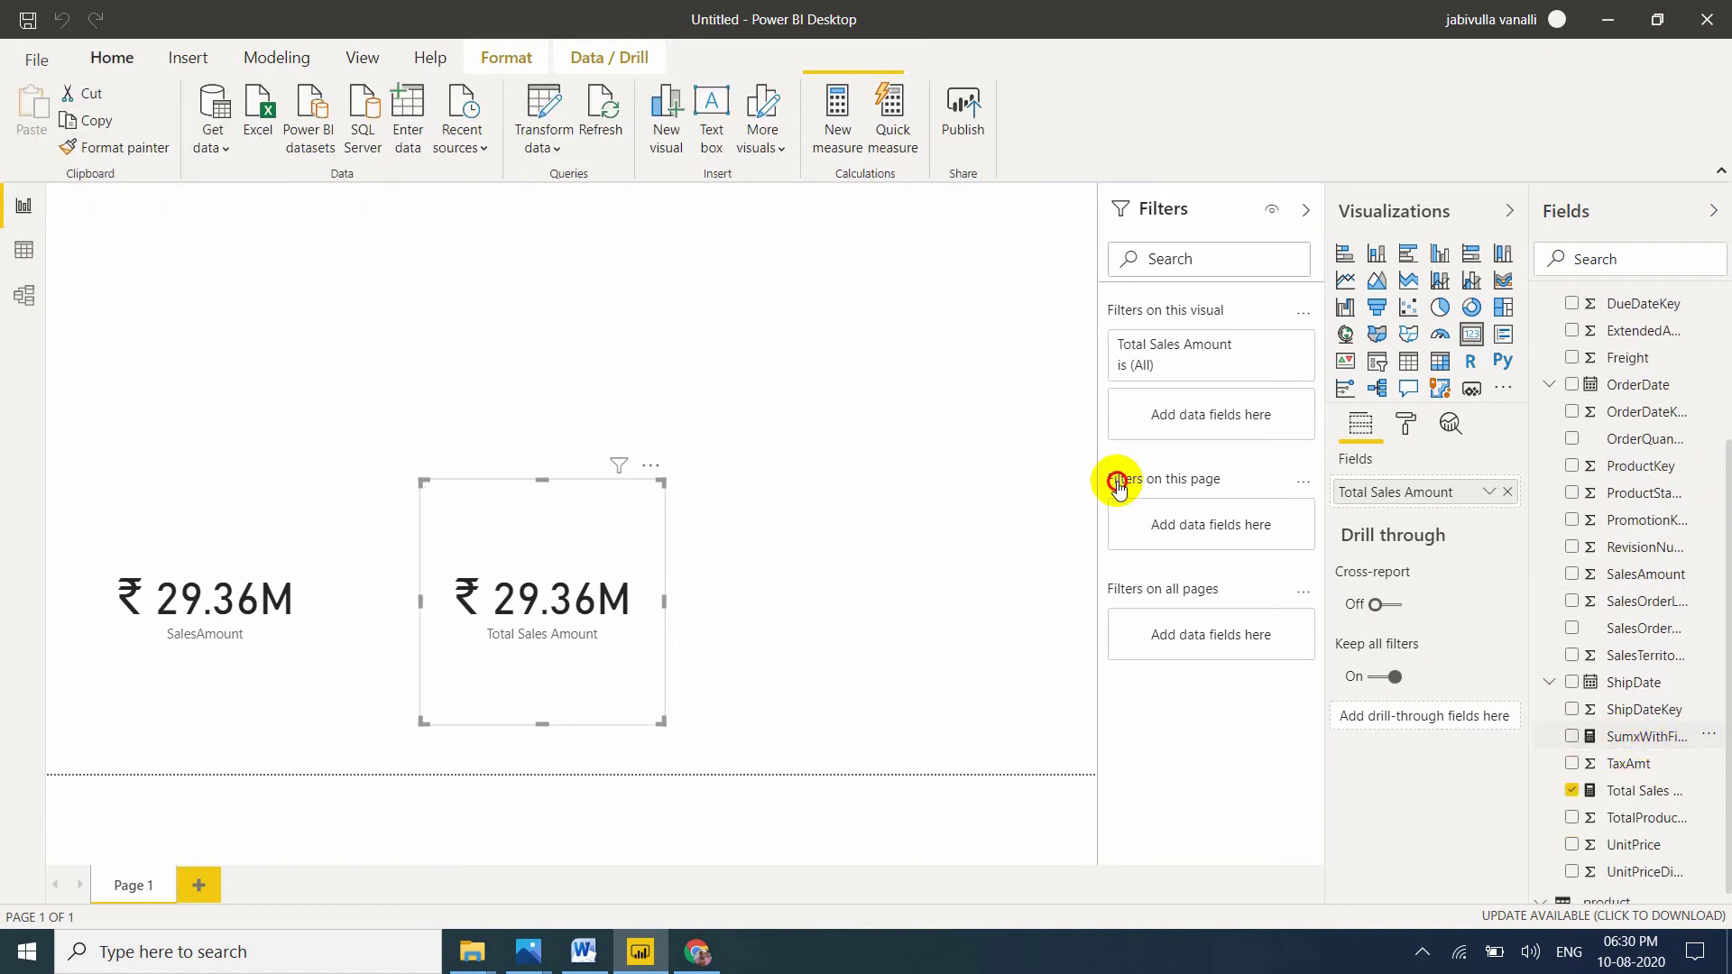
pyautogui.moveTo(831, 552); pyautogui.dragTo(873, 516)
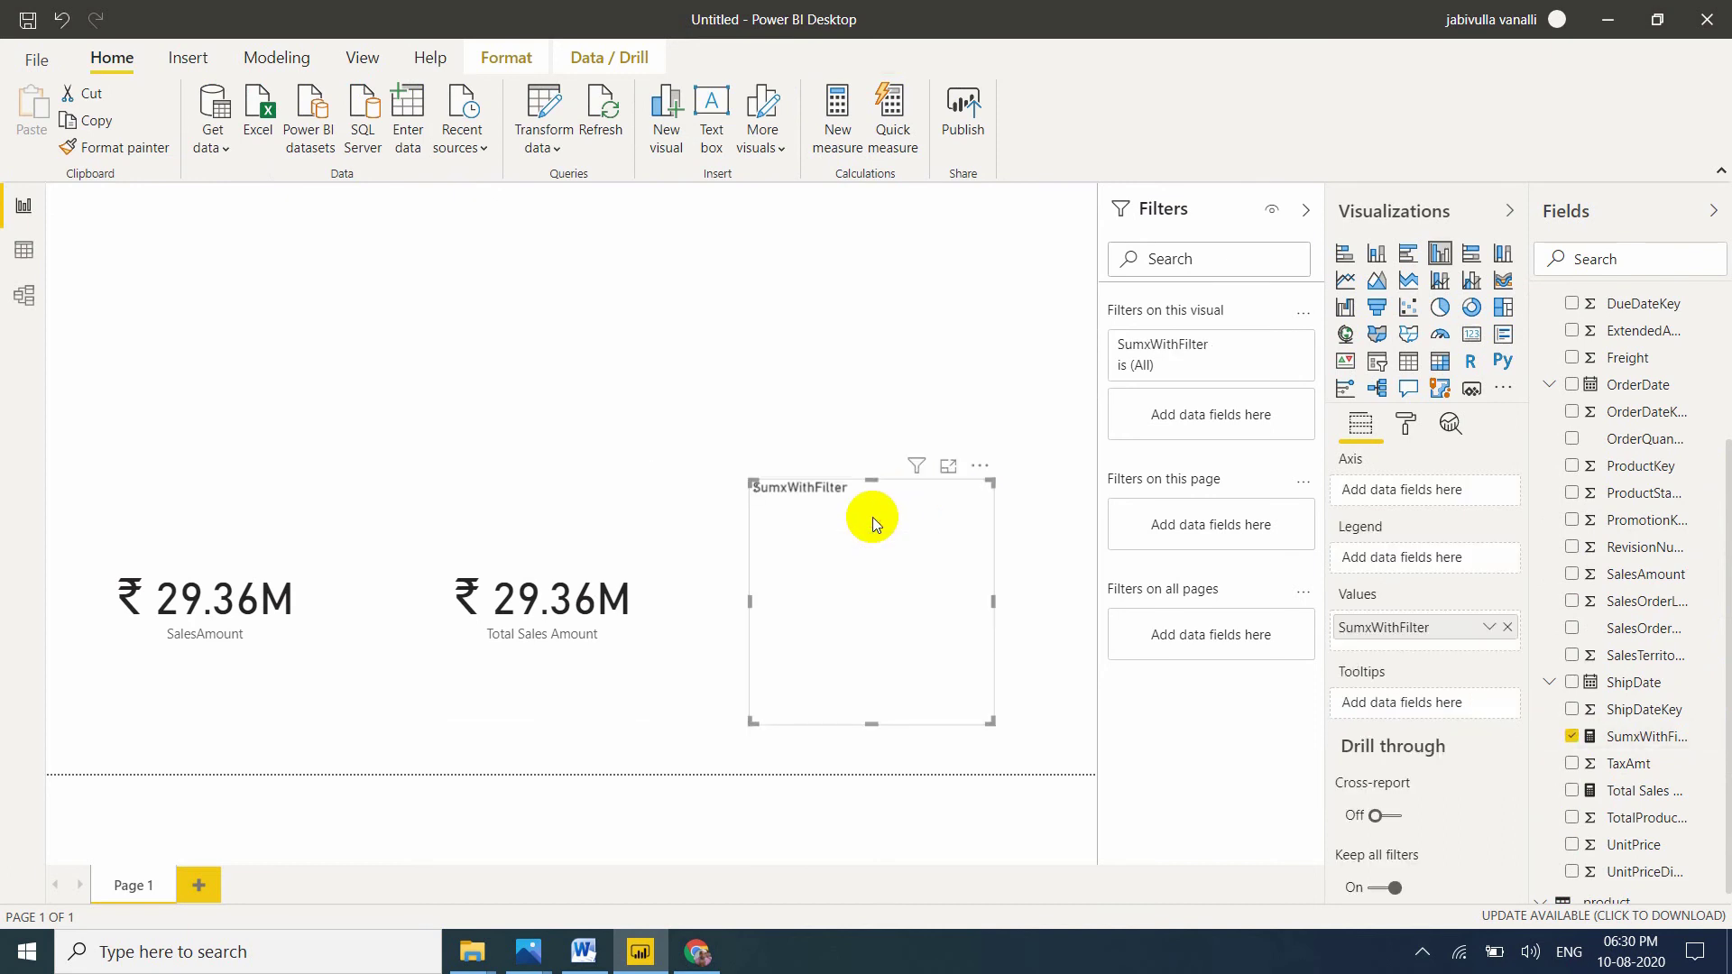
pyautogui.click(1472, 335)
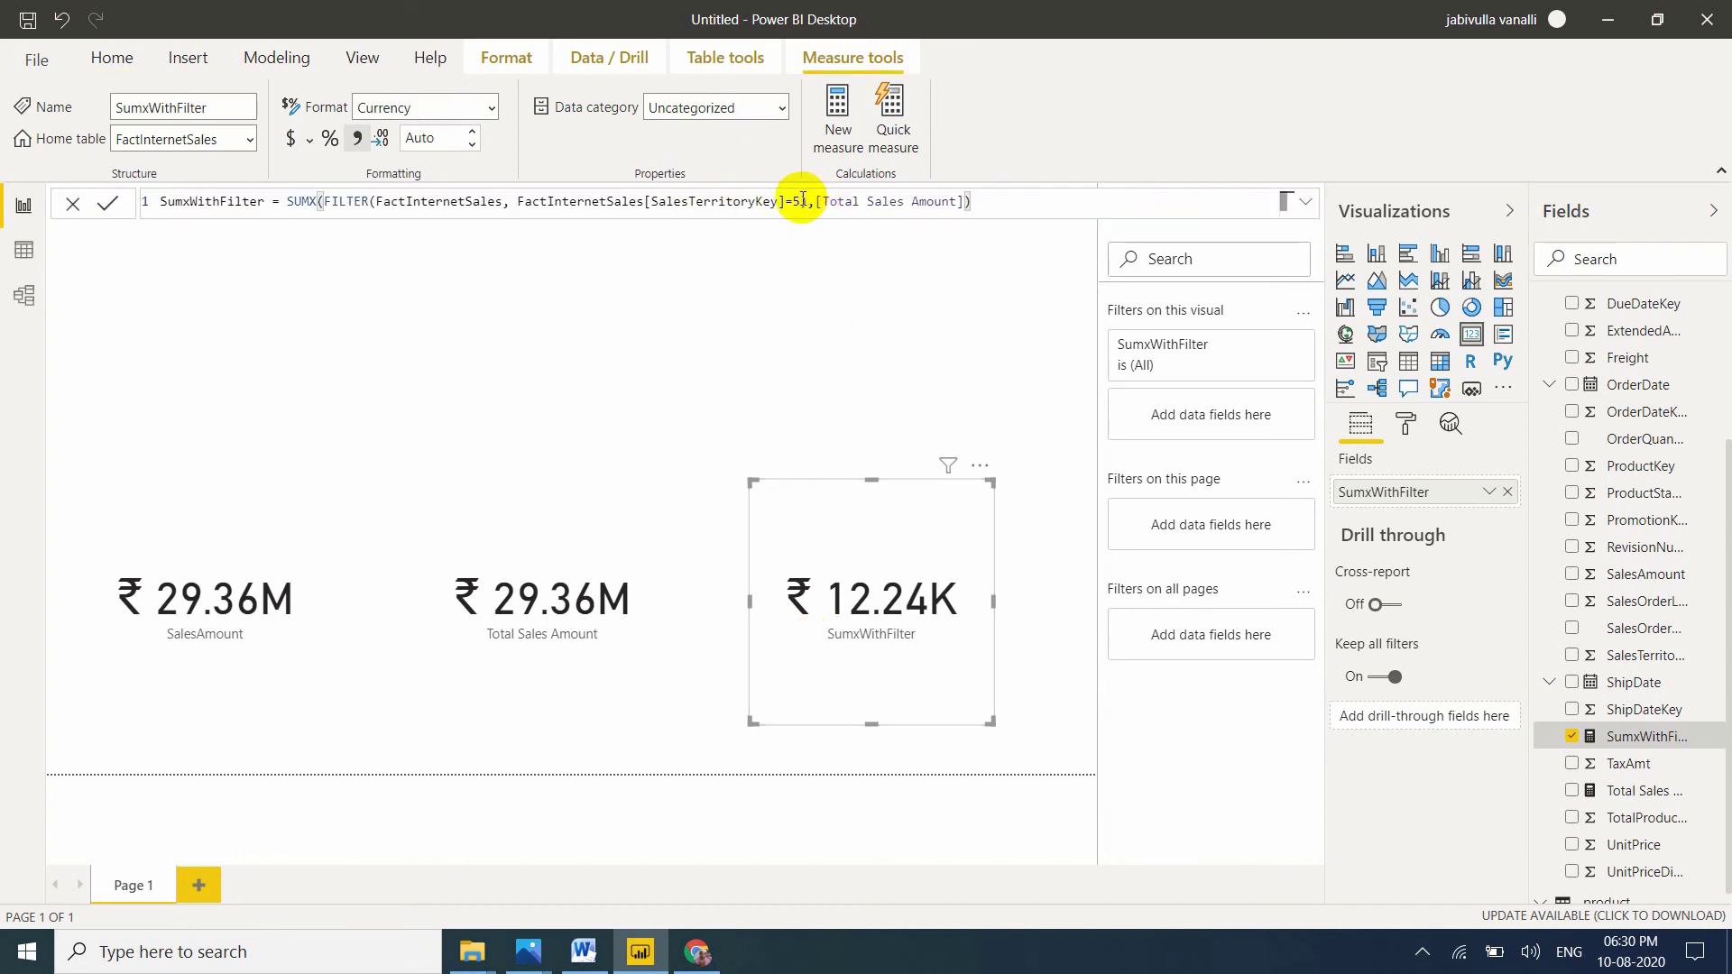
# Change the SalesTerritoryKey condition in the SumxWithFilter formula to 2 and commit the measure.
pyautogui.doubleClick(800, 201)
pyautogui.write('2')
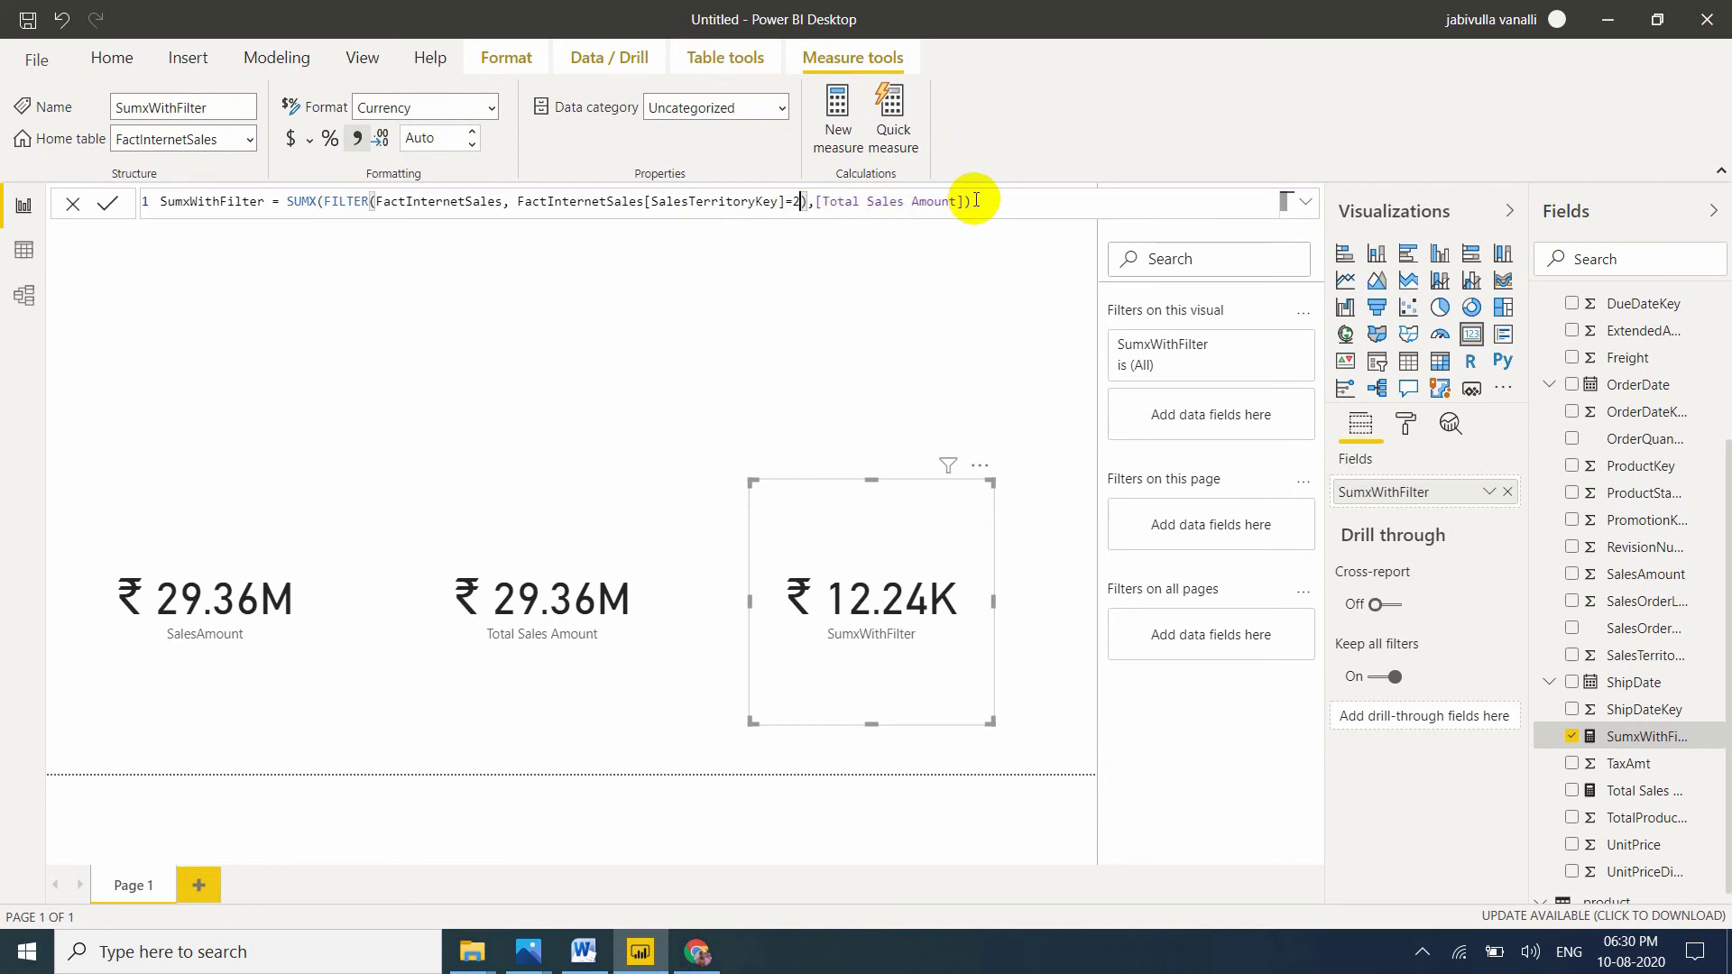
pyautogui.click(976, 200)
pyautogui.press('Return')
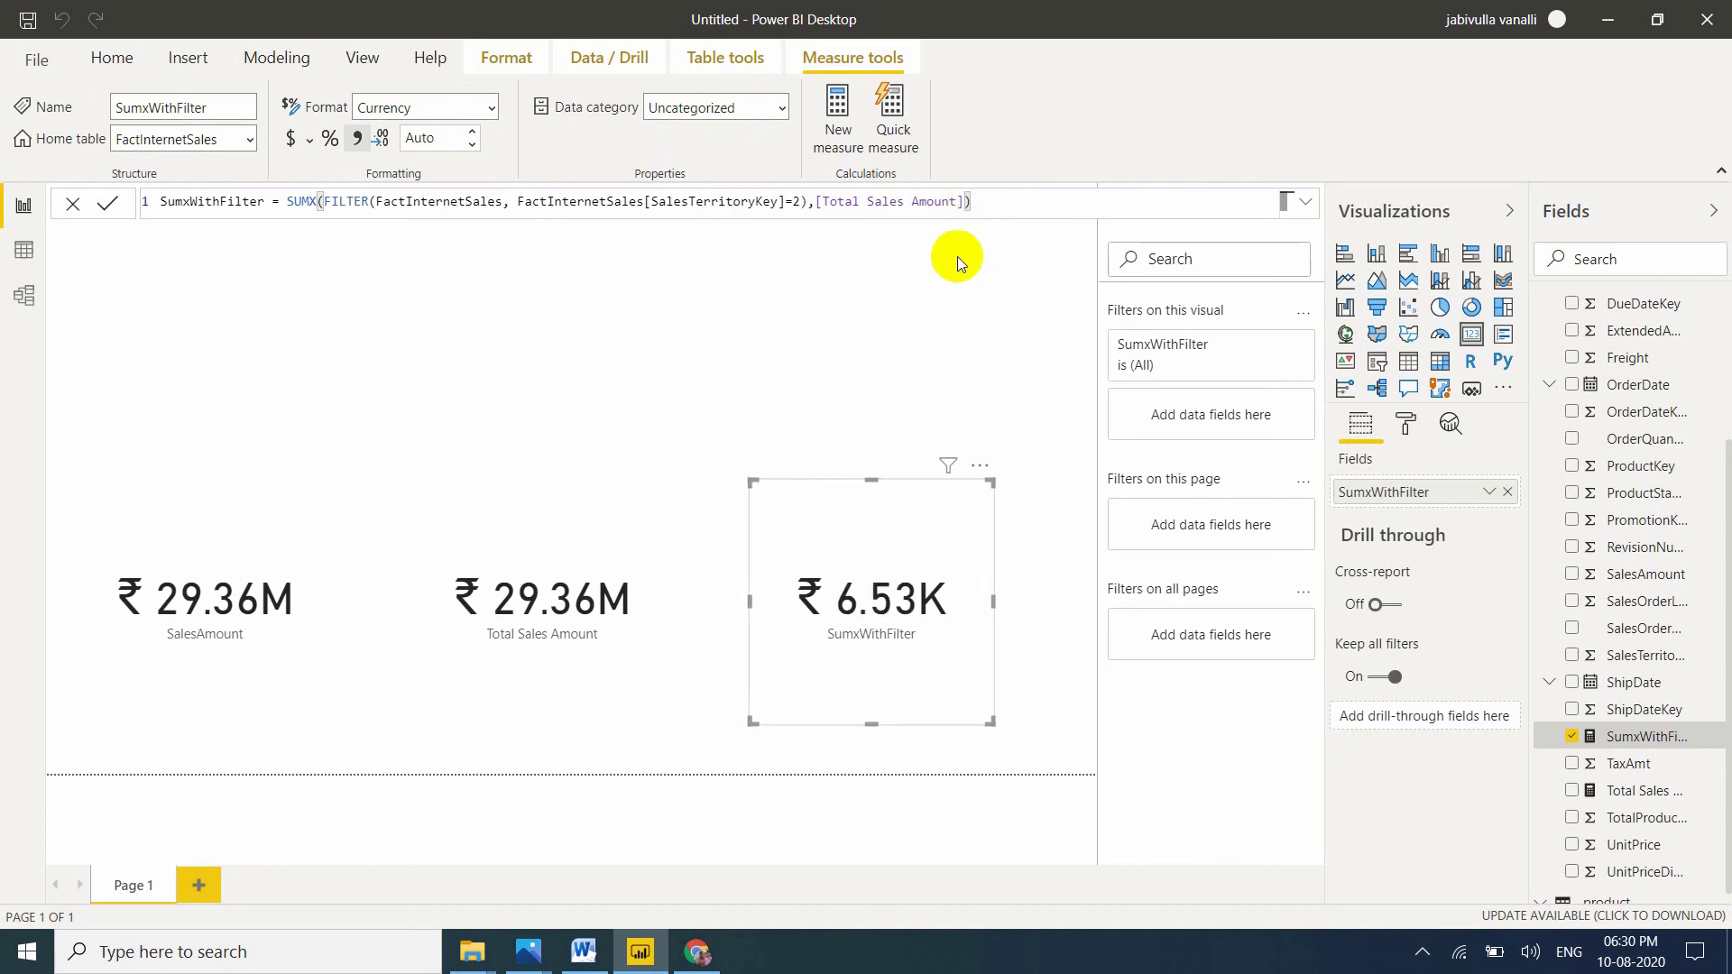
# Replace the [Total Sales Amount] expression in the SumxWithFilter formula with FactInternetSales[SalesAmount] and commit the measure.
pyautogui.click(963, 202)
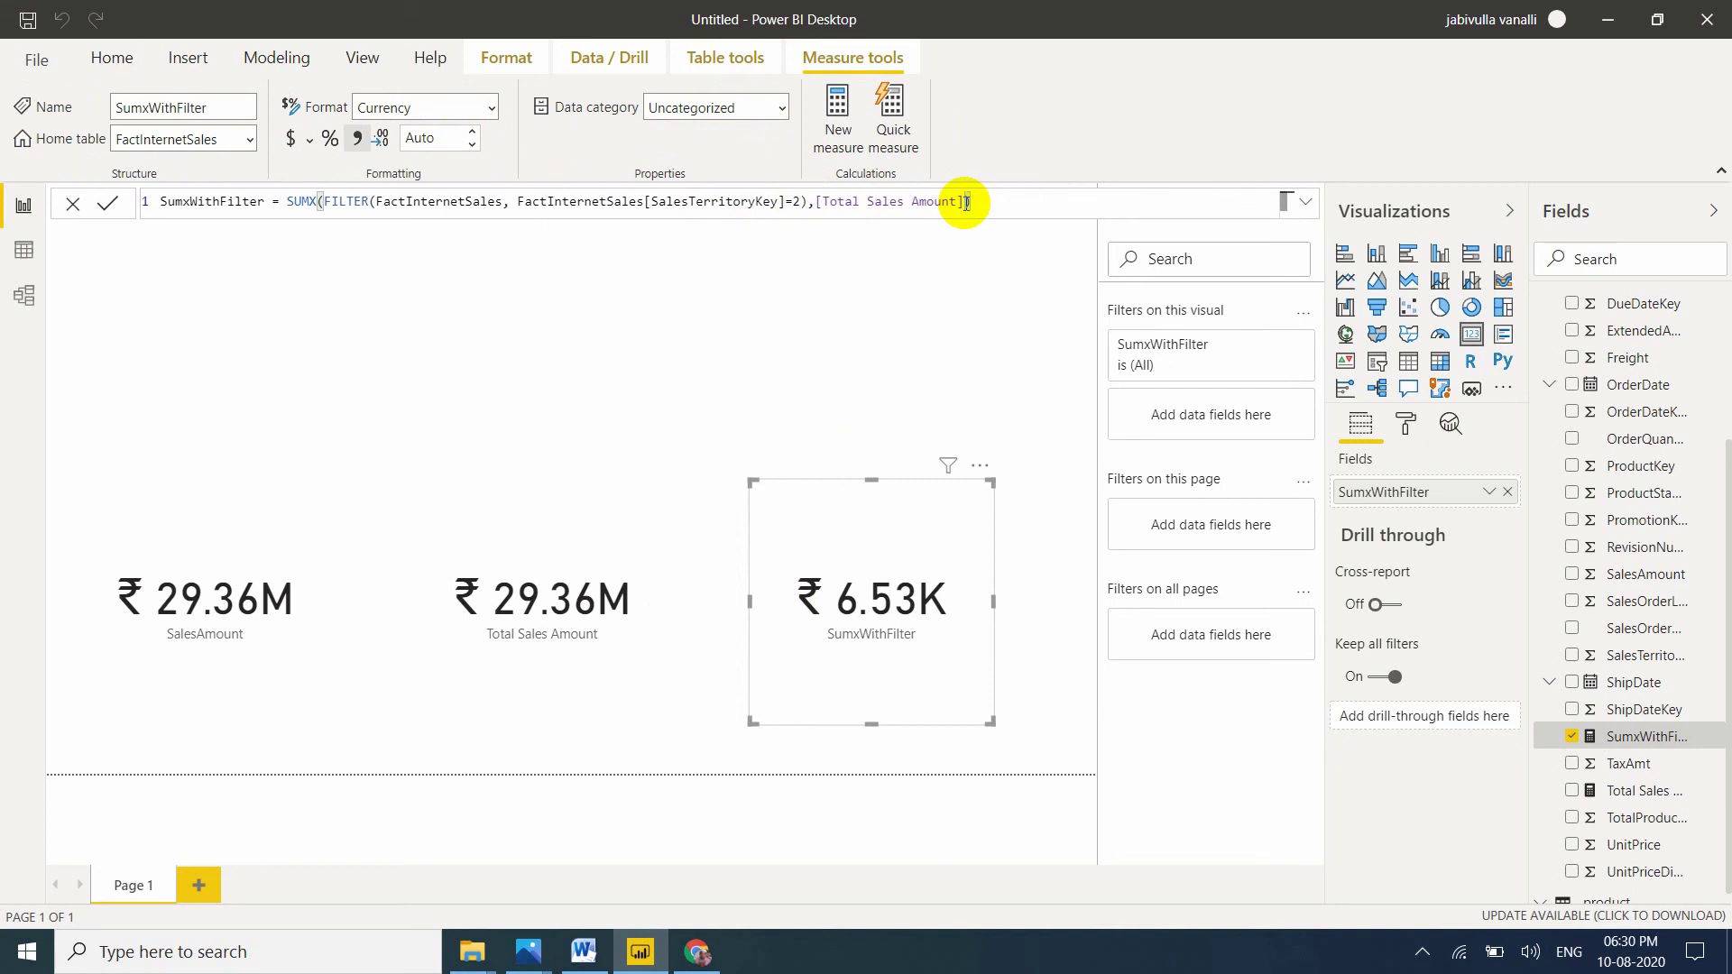
pyautogui.press('BackSpace')
pyautogui.press('BackSpace')
pyautogui.press('BackSpace')
pyautogui.press('BackSpace')
pyautogui.press('BackSpace')
pyautogui.press('BackSpace')
pyautogui.press('BackSpace')
pyautogui.press('BackSpace')
pyautogui.press('BackSpace')
pyautogui.press('BackSpace')
pyautogui.press('BackSpace')
pyautogui.press('BackSpace')
pyautogui.press('BackSpace')
pyautogui.press('BackSpace')
pyautogui.press('BackSpace')
pyautogui.press('BackSpace')
pyautogui.press('BackSpace')
pyautogui.press('BackSpace')
pyautogui.press('BackSpace')
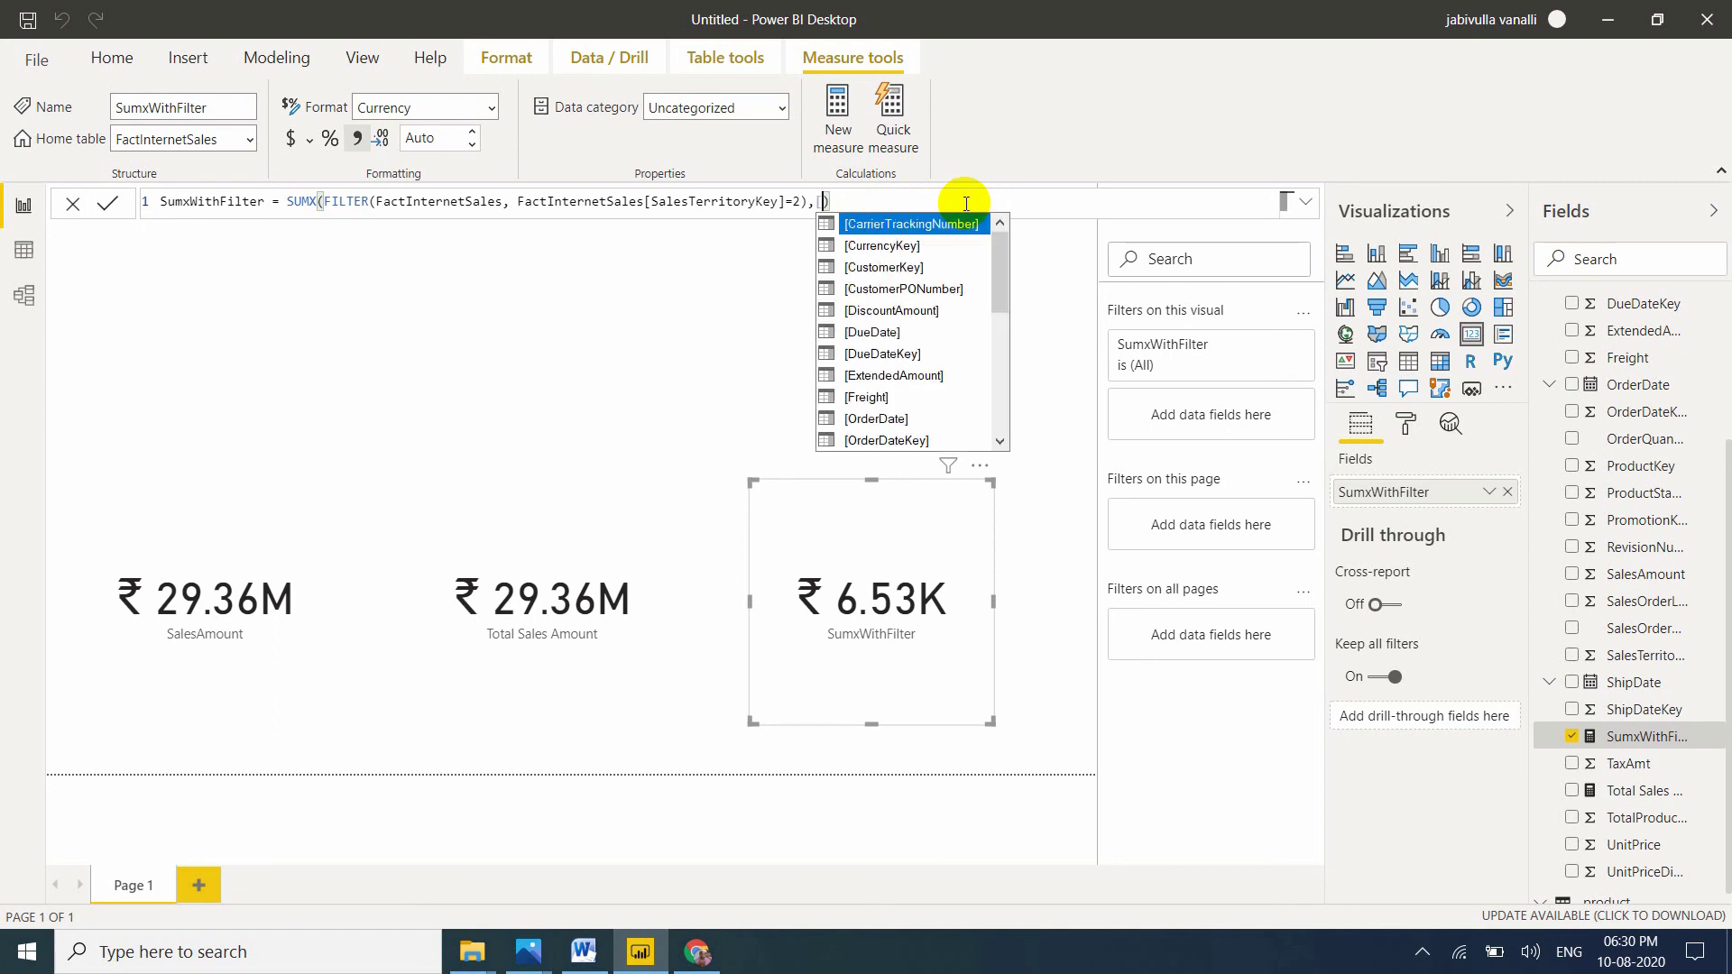
pyautogui.press('BackSpace')
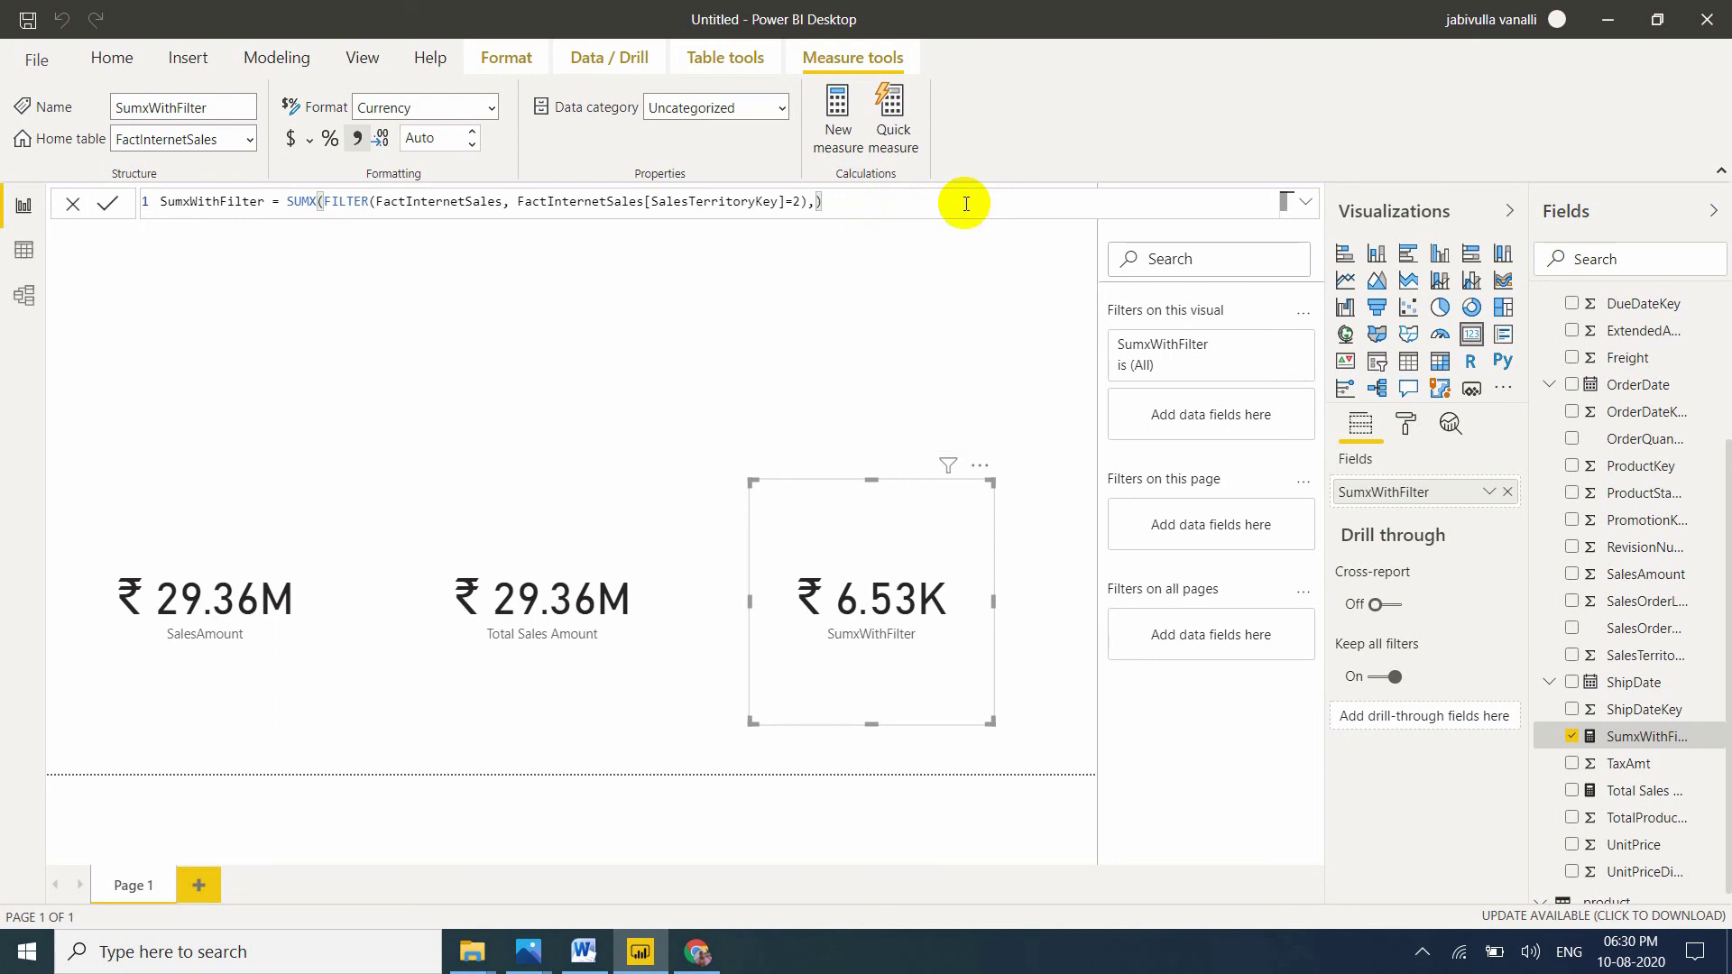
pyautogui.write('amo')
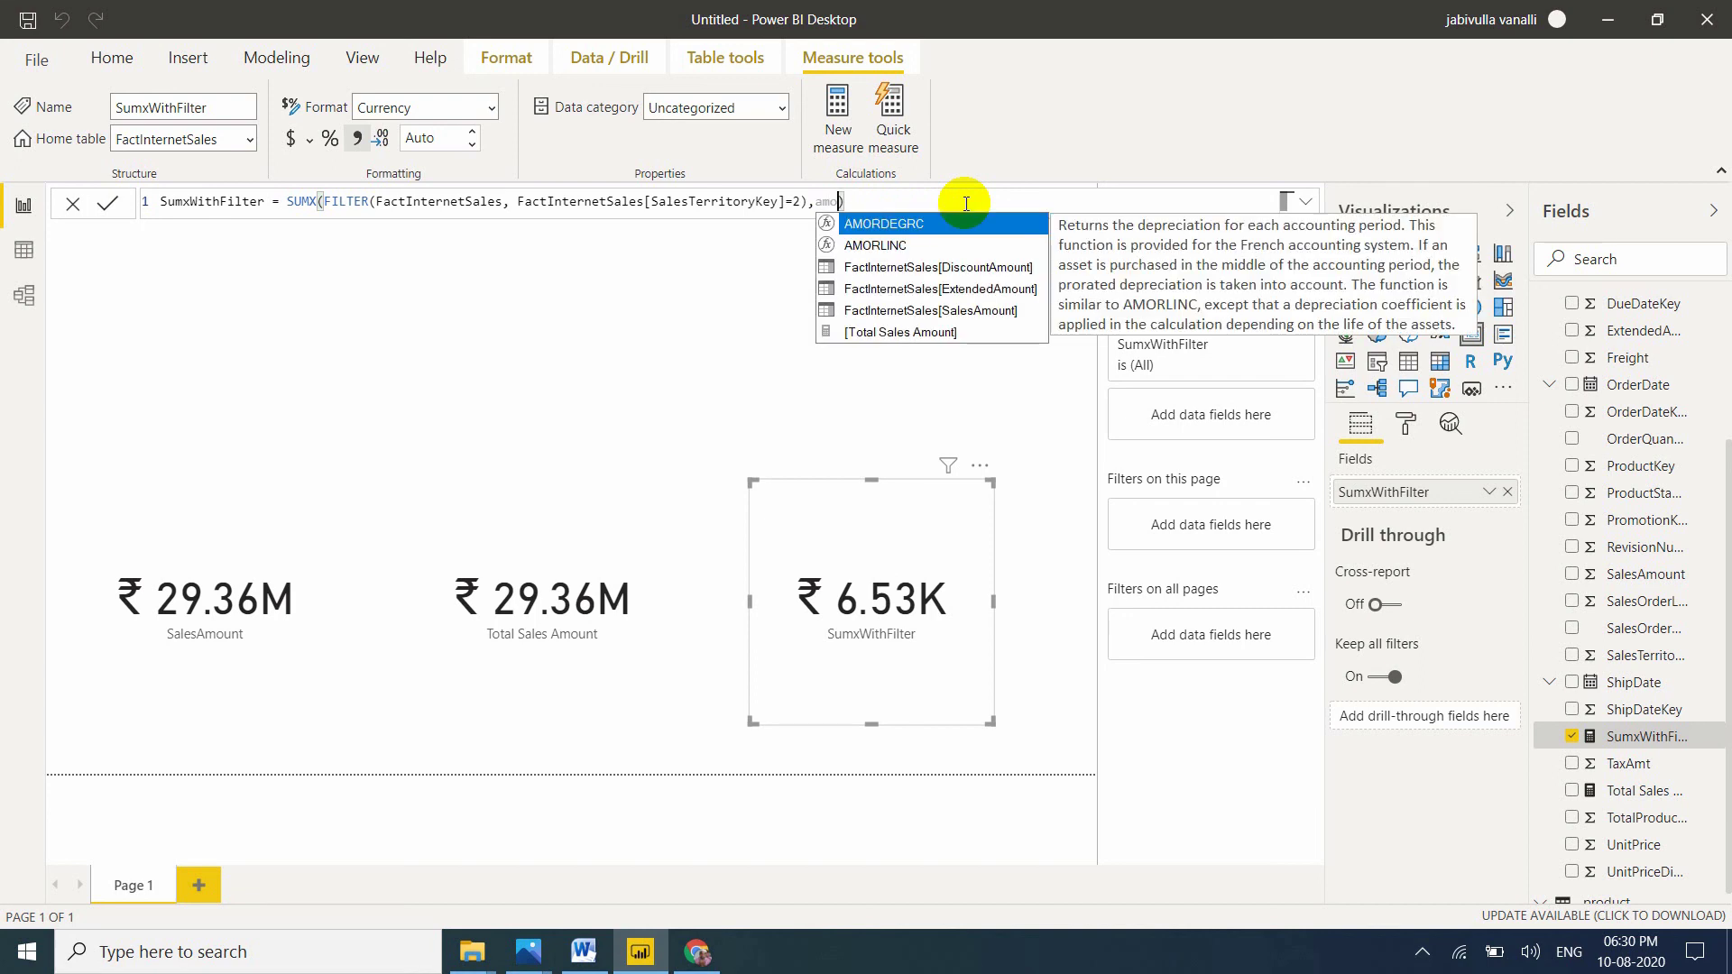
pyautogui.press('Down')
pyautogui.press('Down')
pyautogui.press('Down')
pyautogui.press('Down')
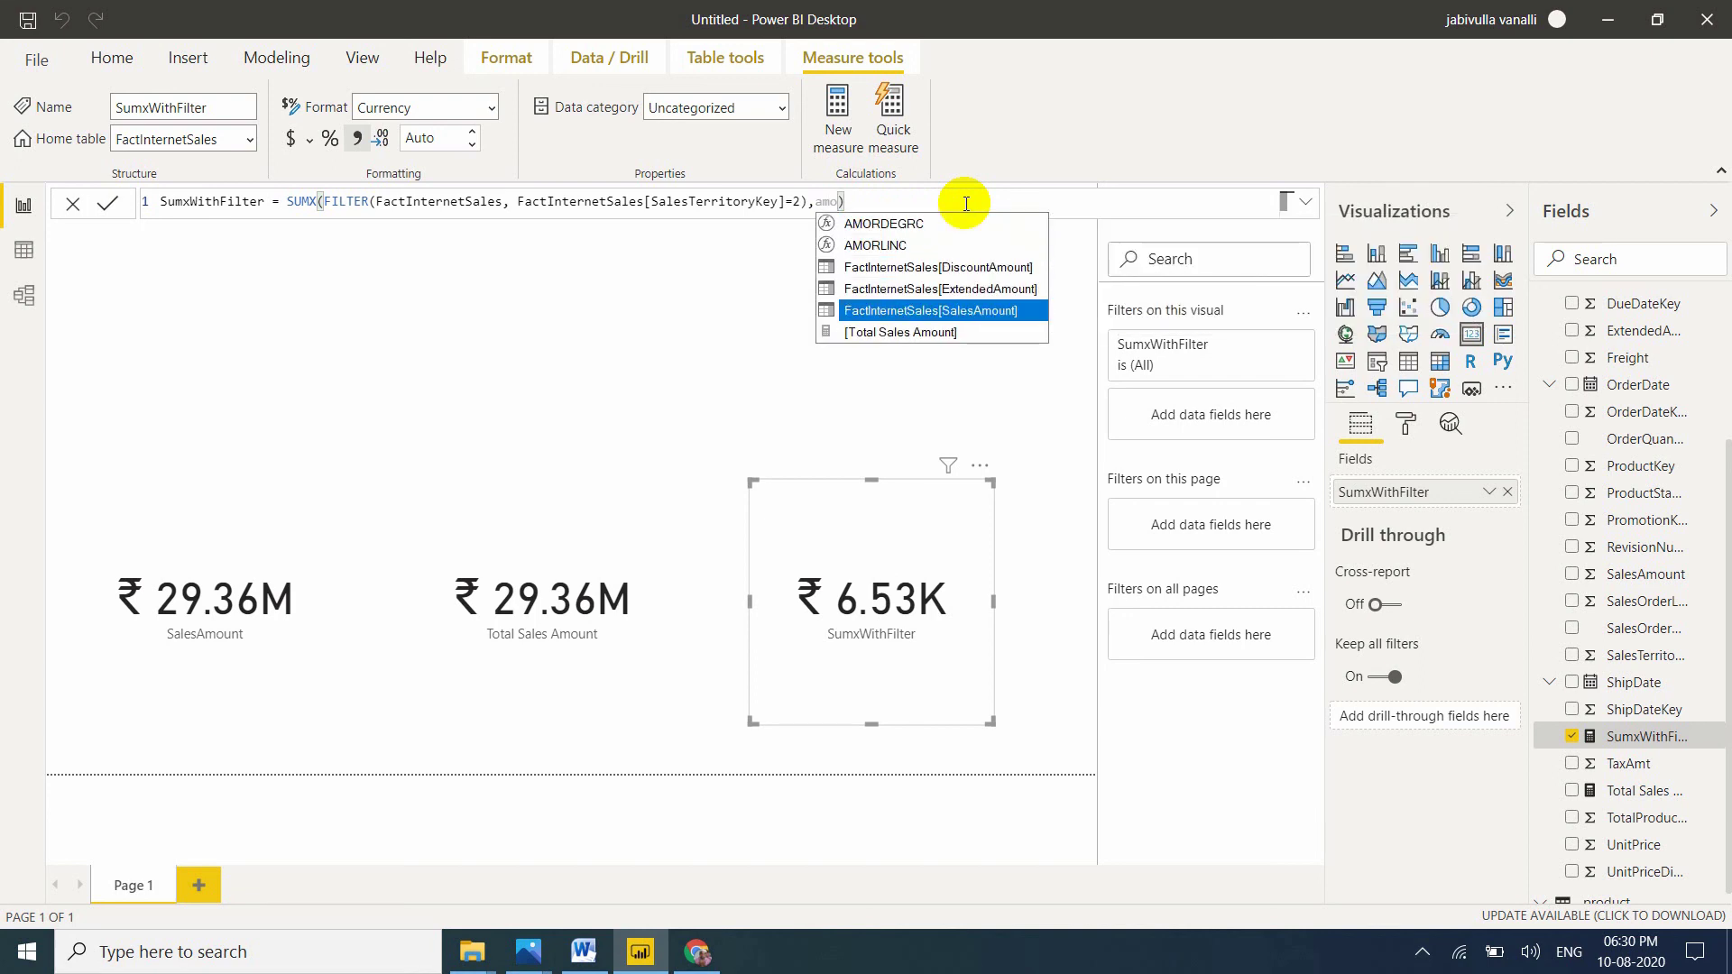
pyautogui.press('Tab')
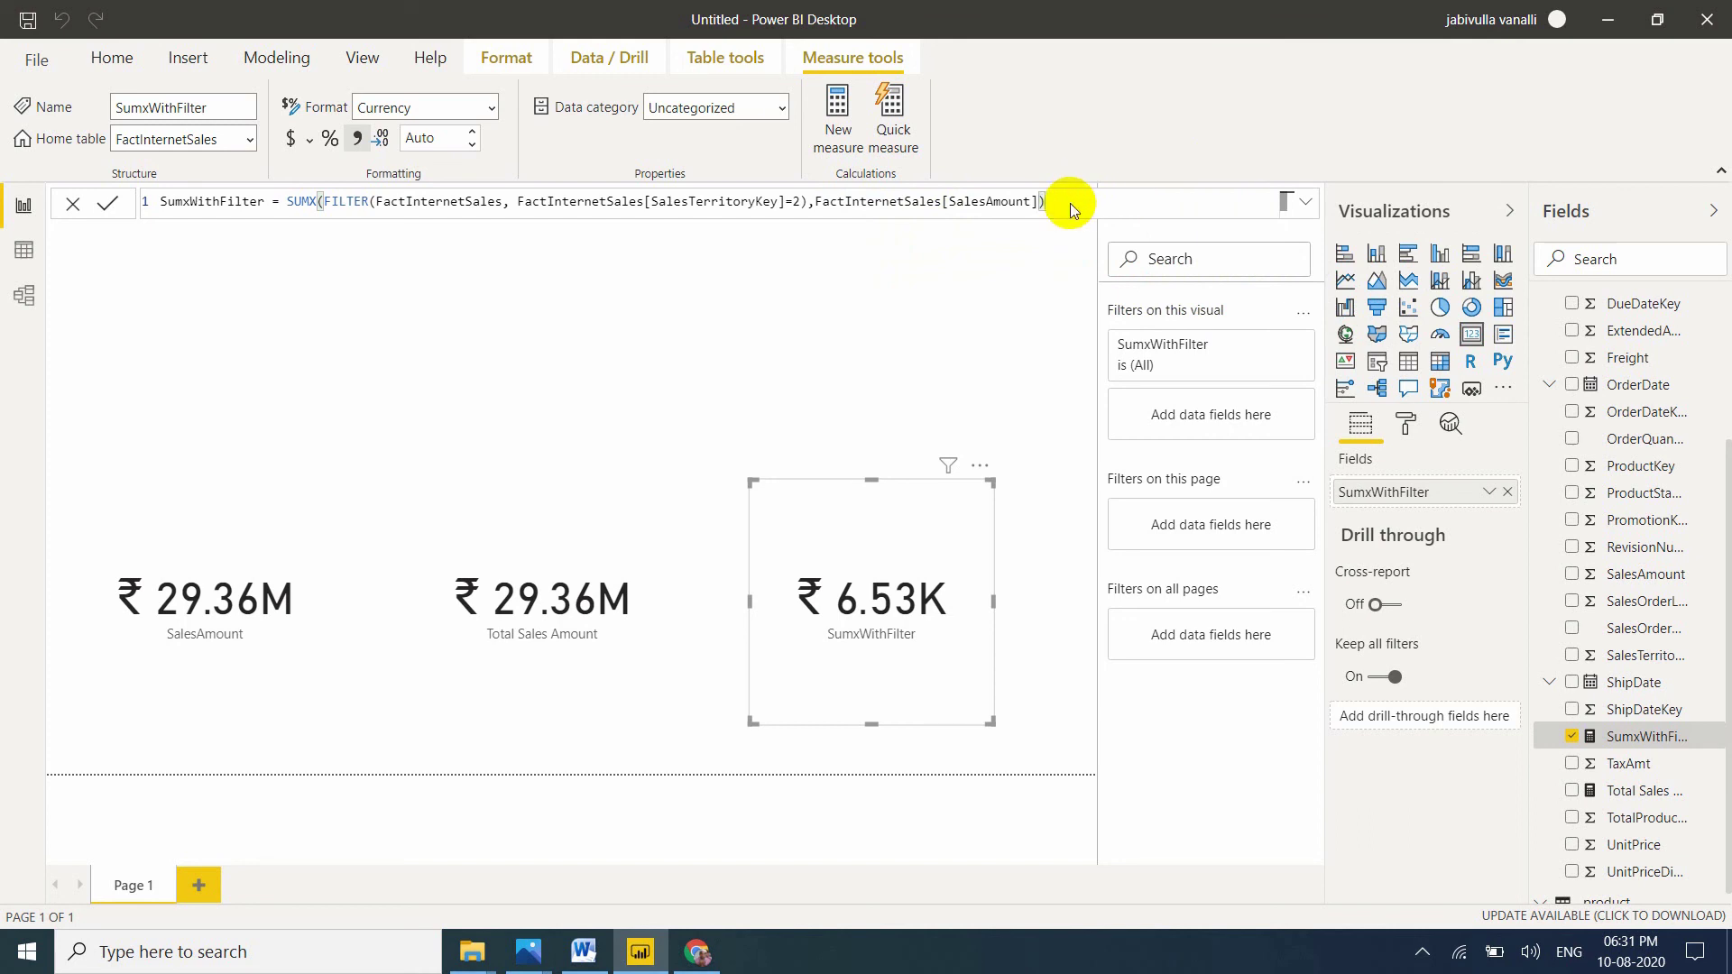
pyautogui.press('Return')
# Change the SalesTerritoryKey condition in the SumxWithFilter formula to 4.
pyautogui.click(796, 202)
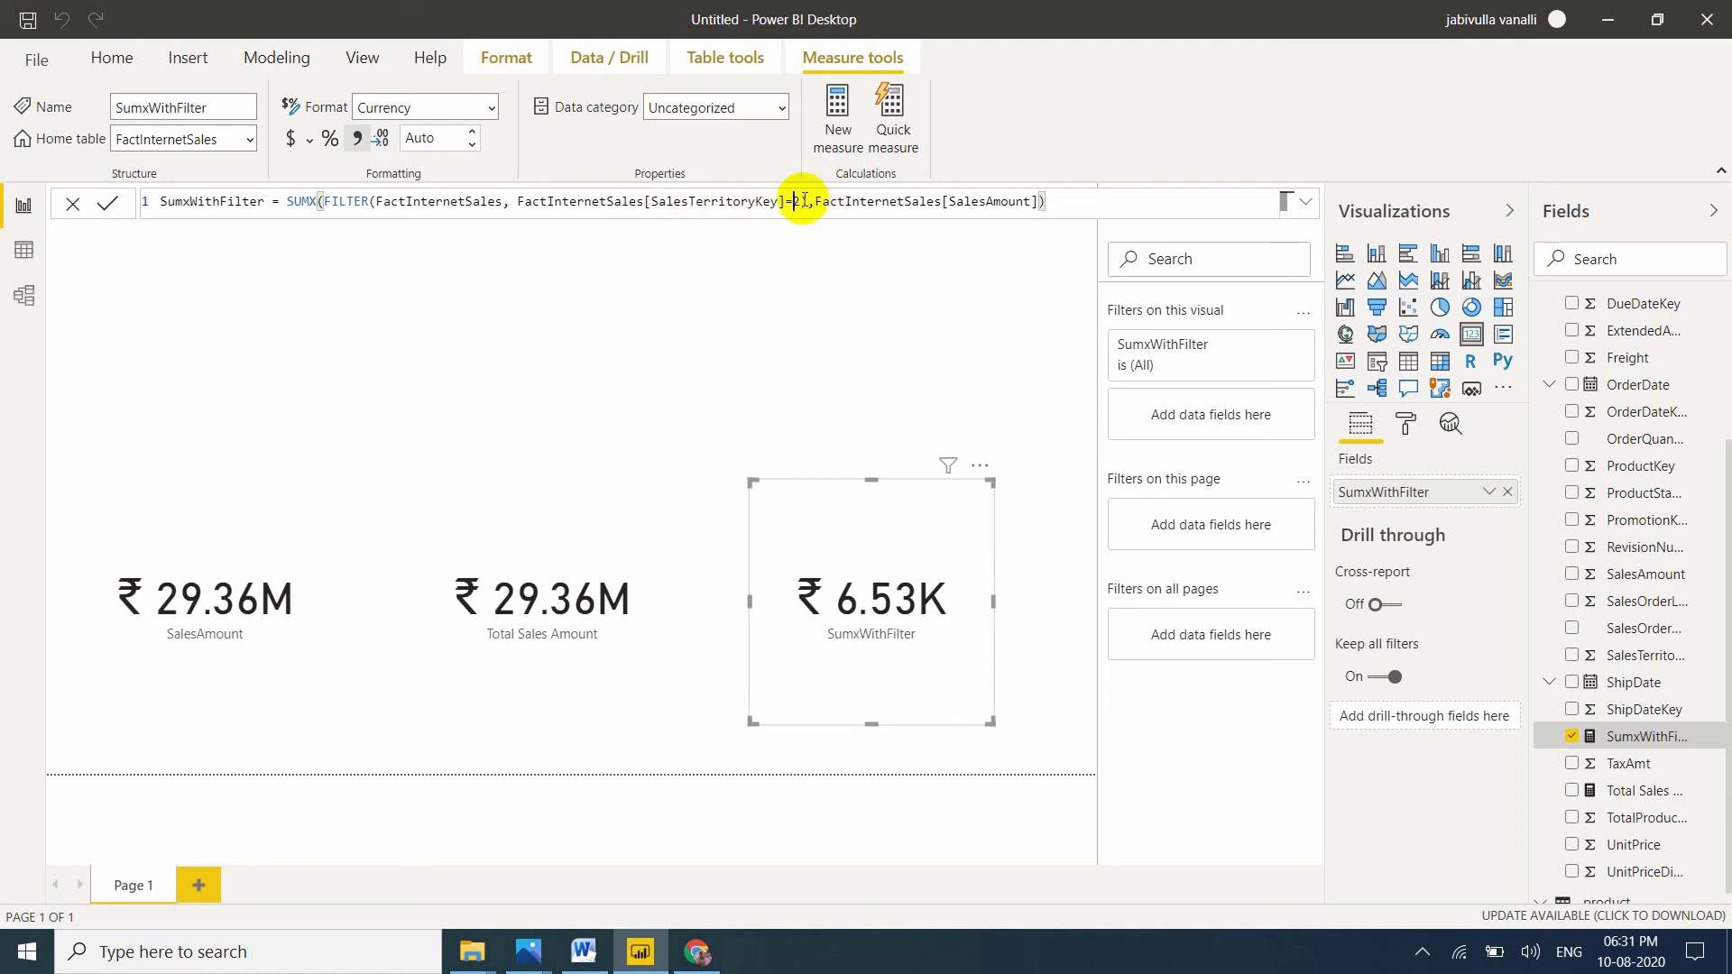
pyautogui.press('Right')
pyautogui.press('BackSpace')
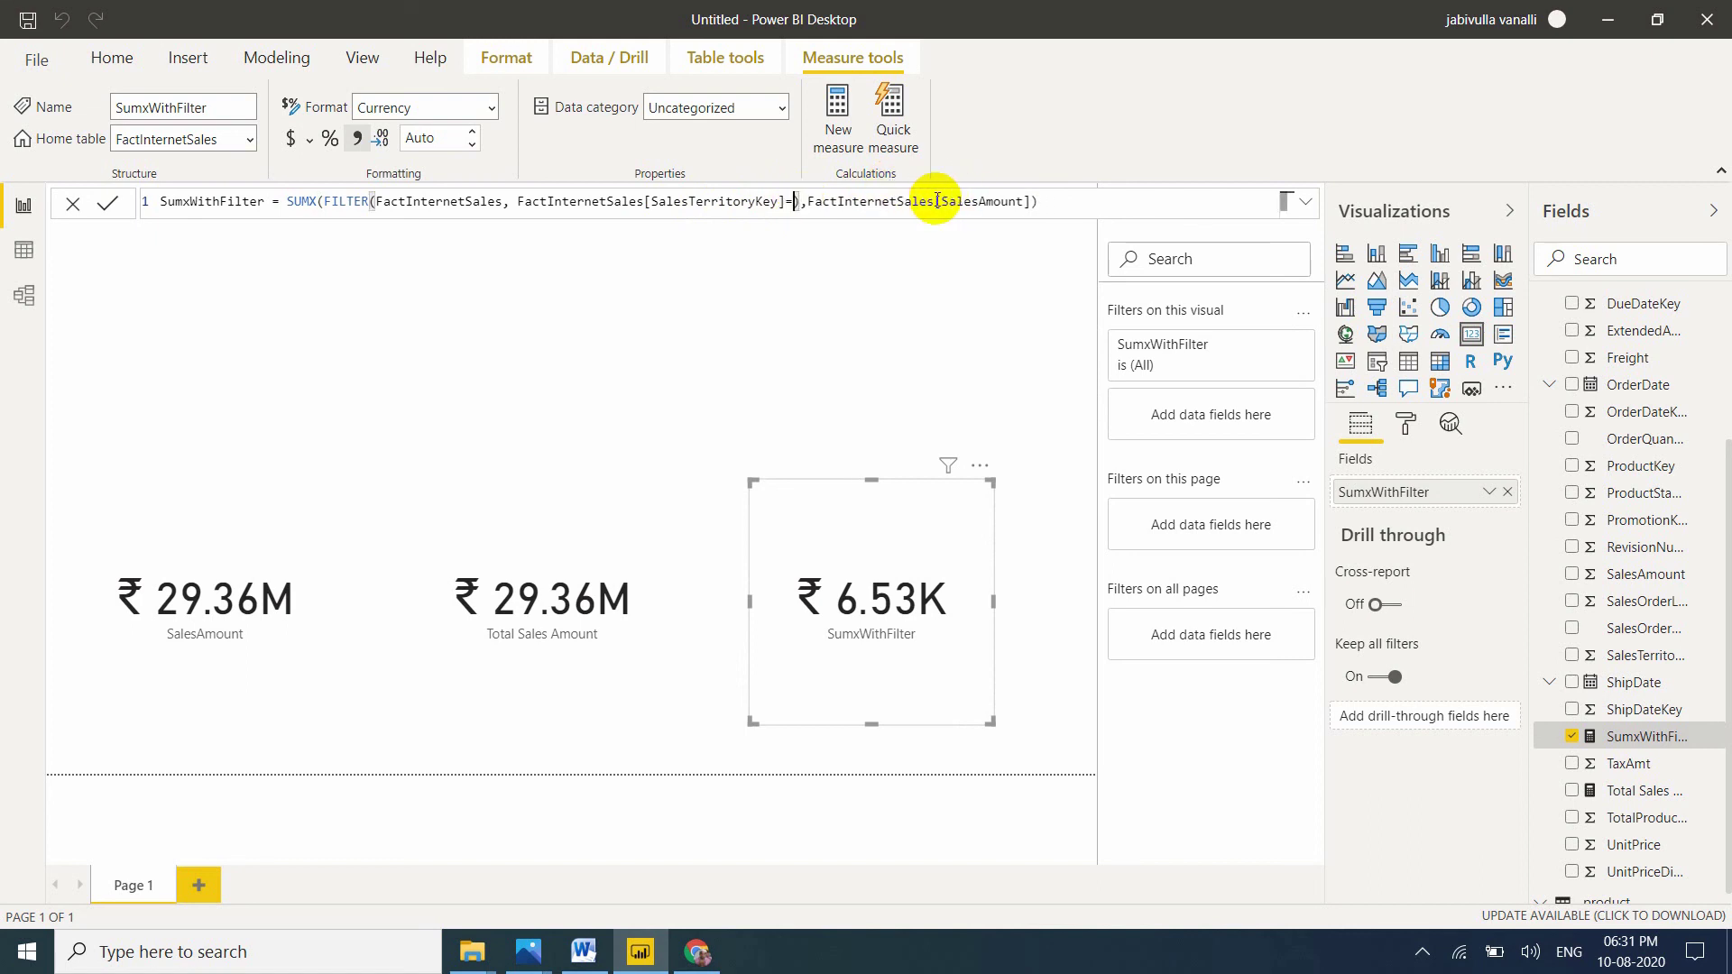
pyautogui.write('4')
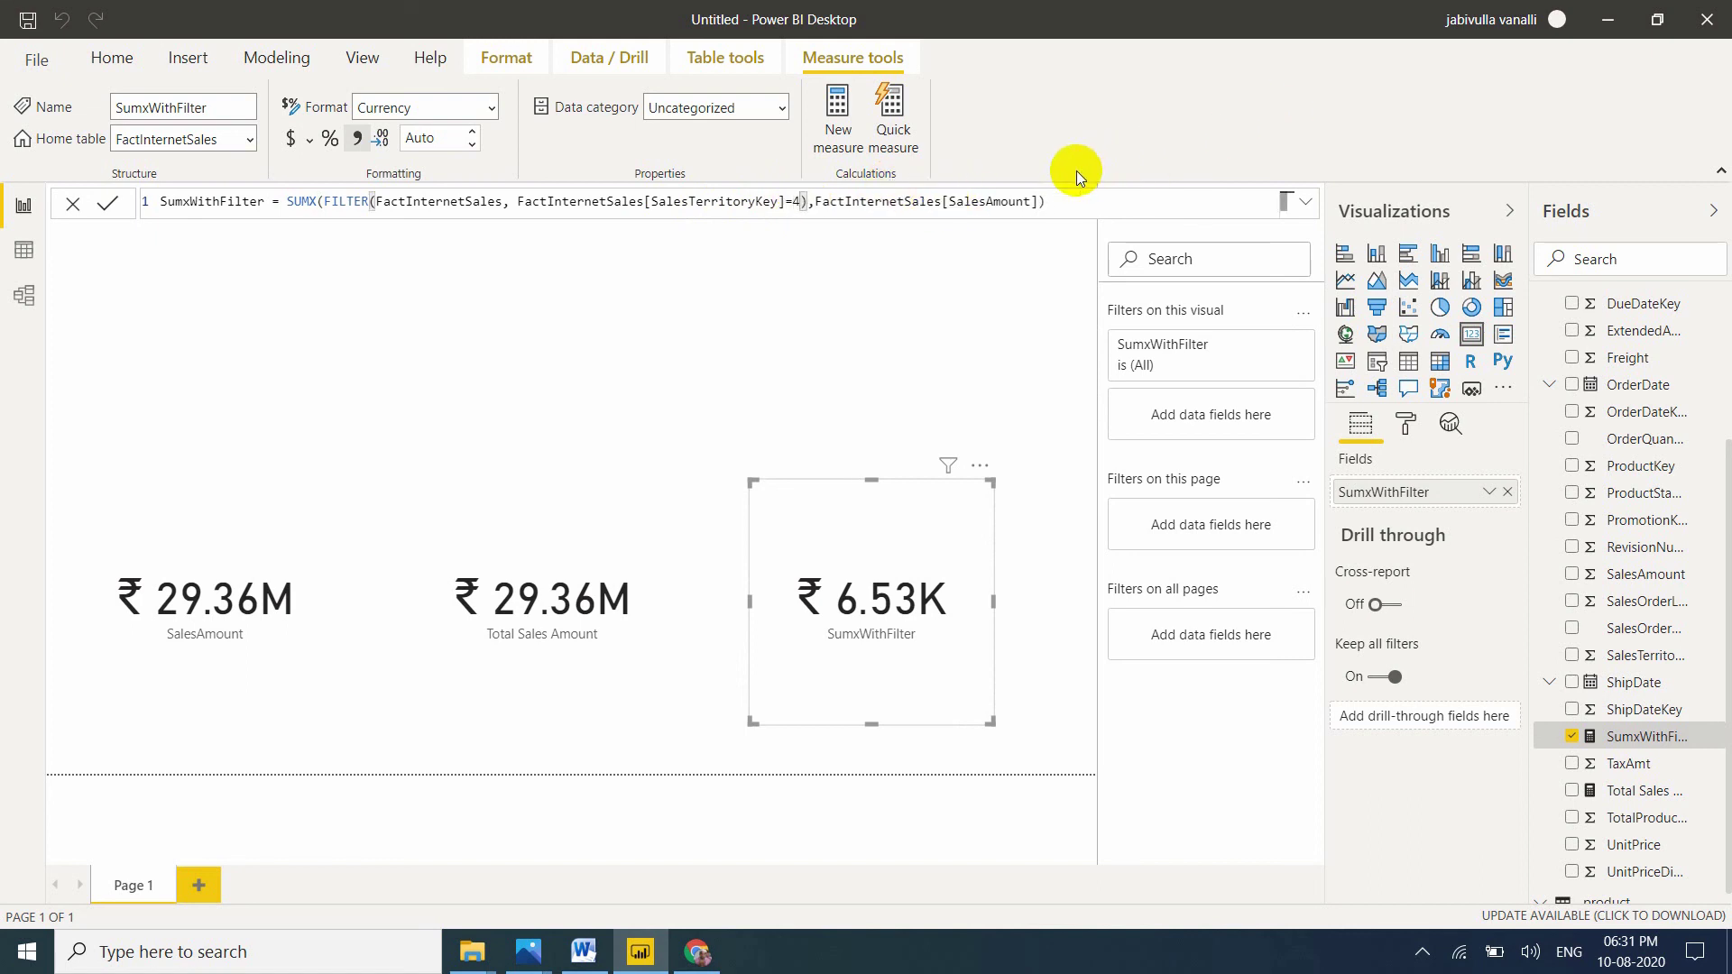
# Replace the FactInternetSales[SalesAmount] expression in the SumxWithFilter formula with FactInternetSales[Freight] and commit the measure.
pyautogui.click(1039, 200)
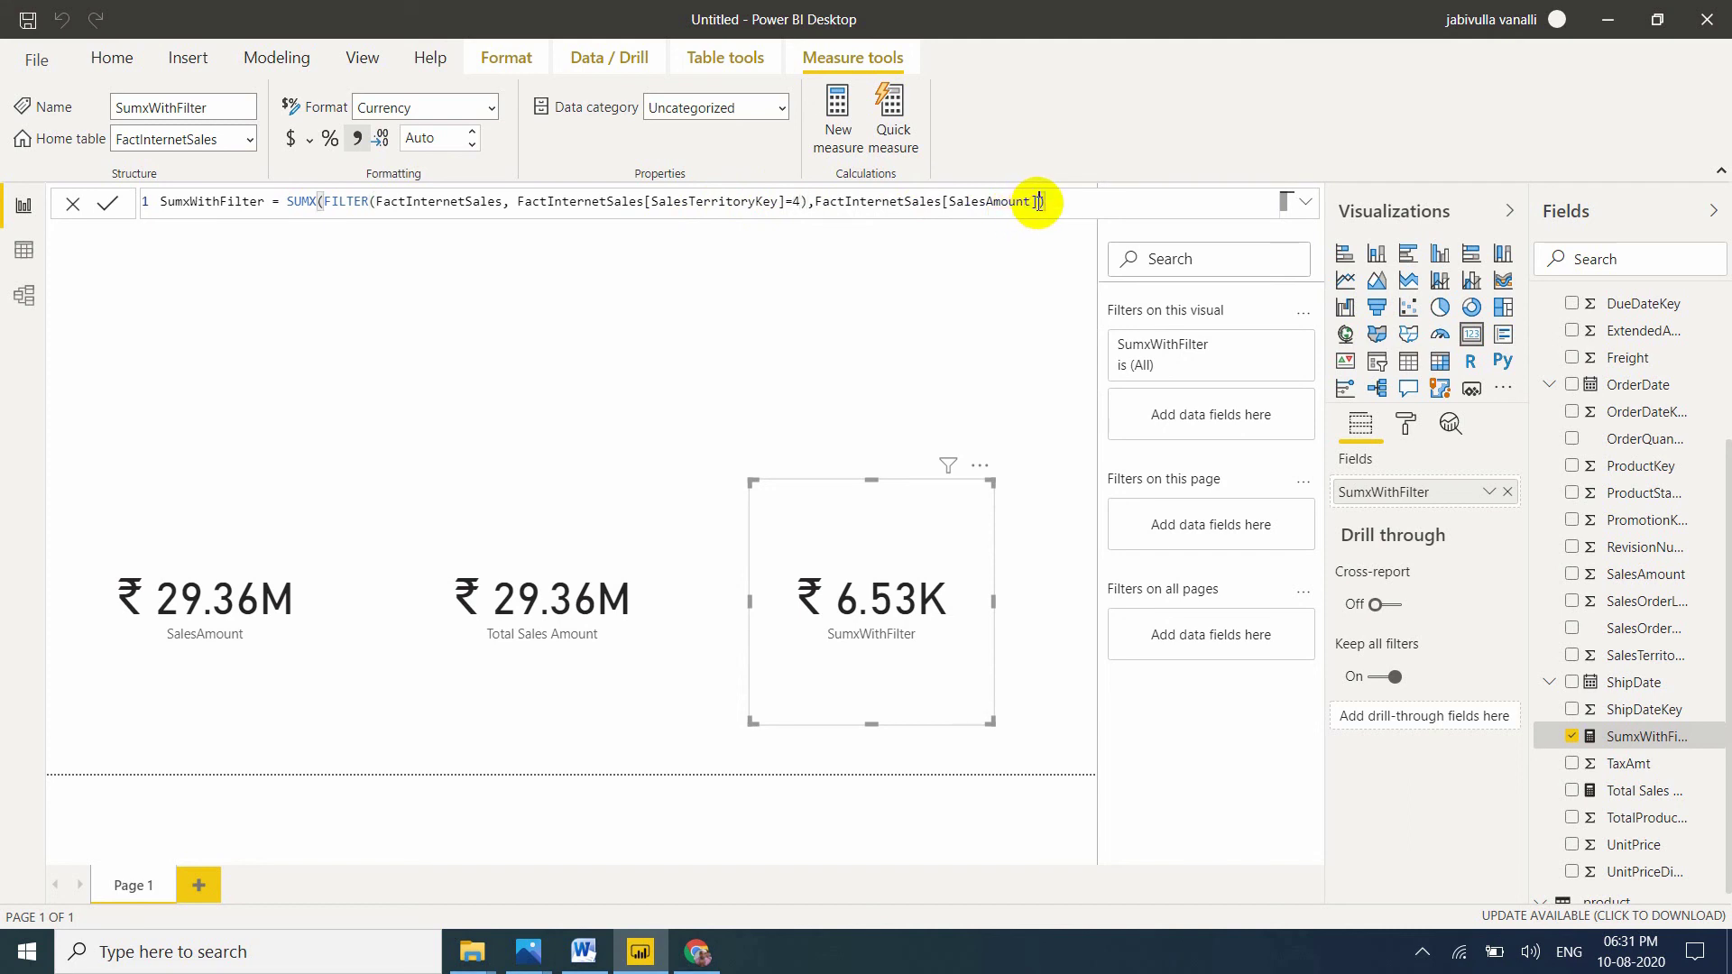
pyautogui.press('BackSpace')
pyautogui.press('BackSpace')
pyautogui.press('BackSpace')
pyautogui.press('BackSpace')
pyautogui.press('BackSpace')
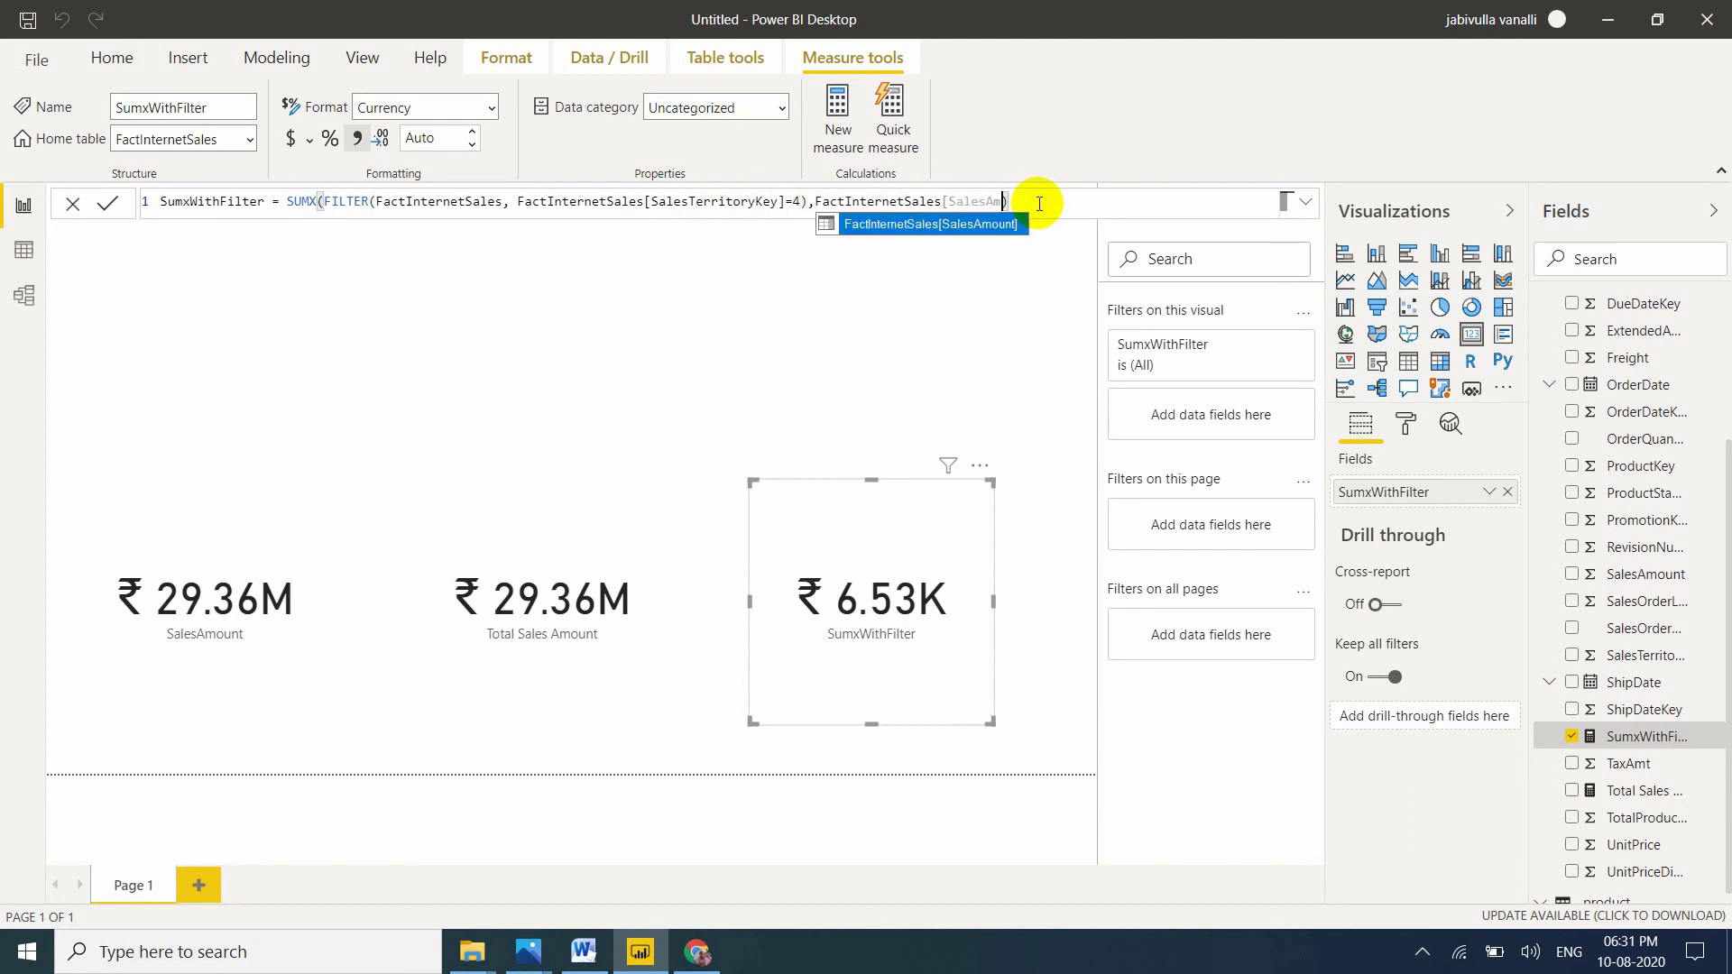
pyautogui.press('BackSpace')
pyautogui.press('BackSpace')
pyautogui.press('BackSpace')
pyautogui.press('BackSpace')
pyautogui.press('BackSpace')
pyautogui.press('BackSpace')
pyautogui.press('BackSpace')
pyautogui.press('BackSpace')
pyautogui.press('BackSpace')
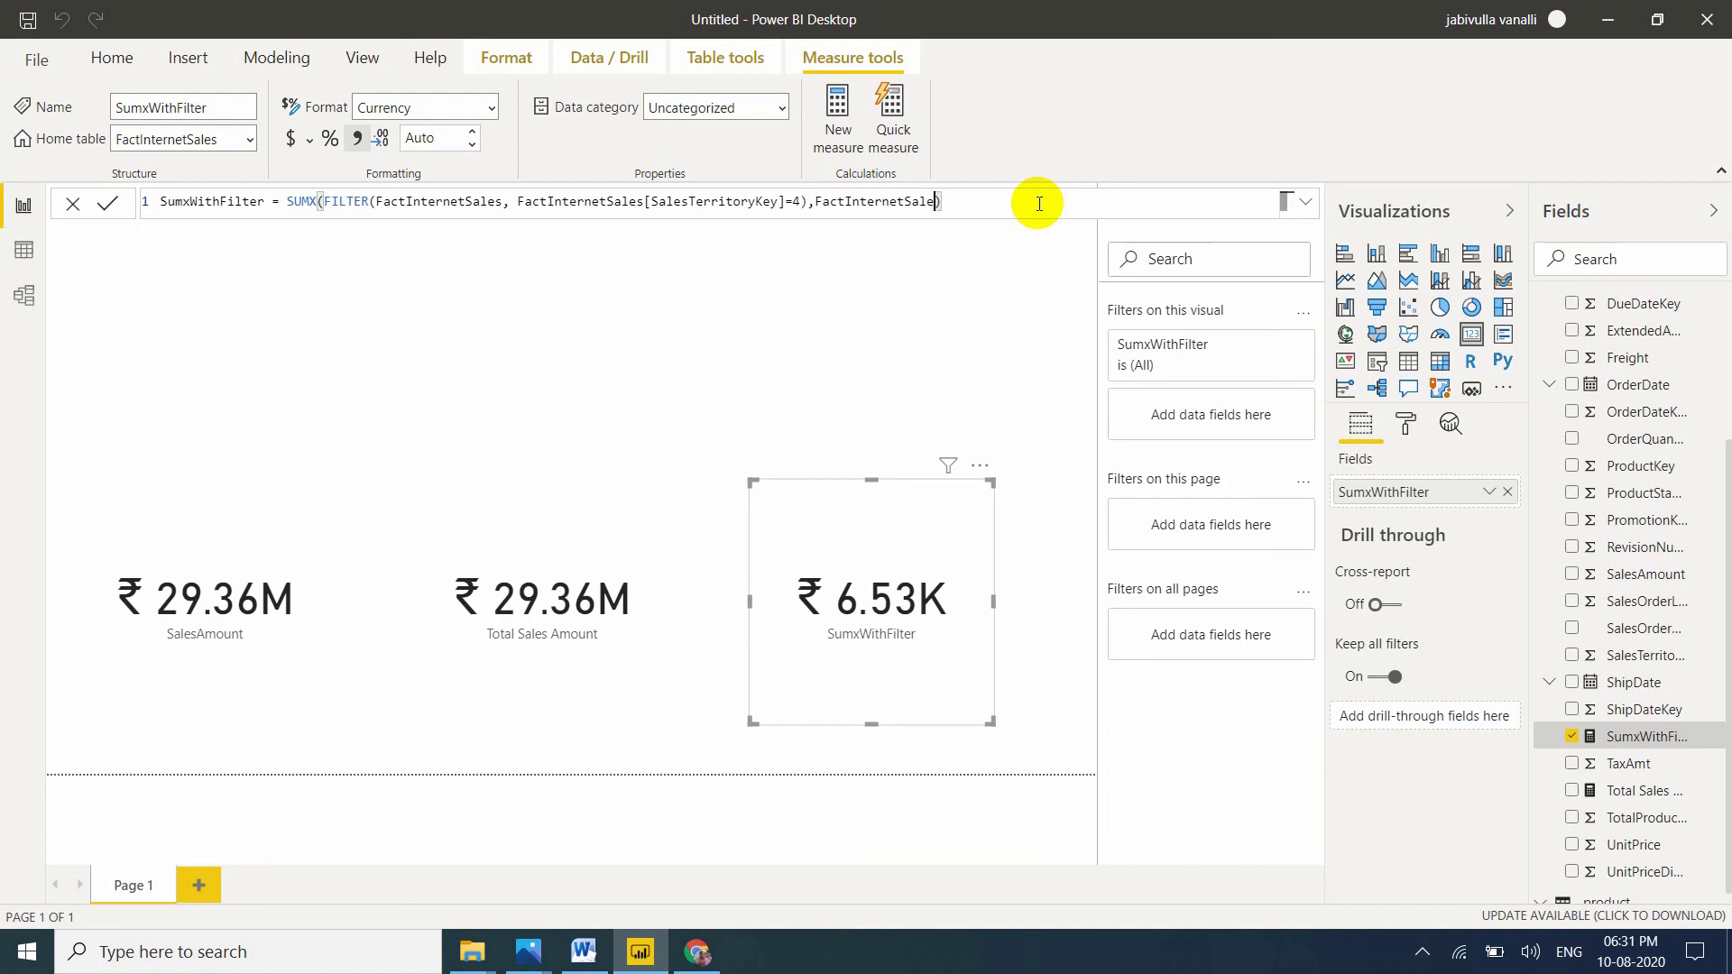
pyautogui.press('Down')
pyautogui.press('Down')
pyautogui.press('Down')
pyautogui.press('Down')
pyautogui.press('Down')
pyautogui.press('Down')
pyautogui.press('Down')
pyautogui.press('Down')
pyautogui.press('Down')
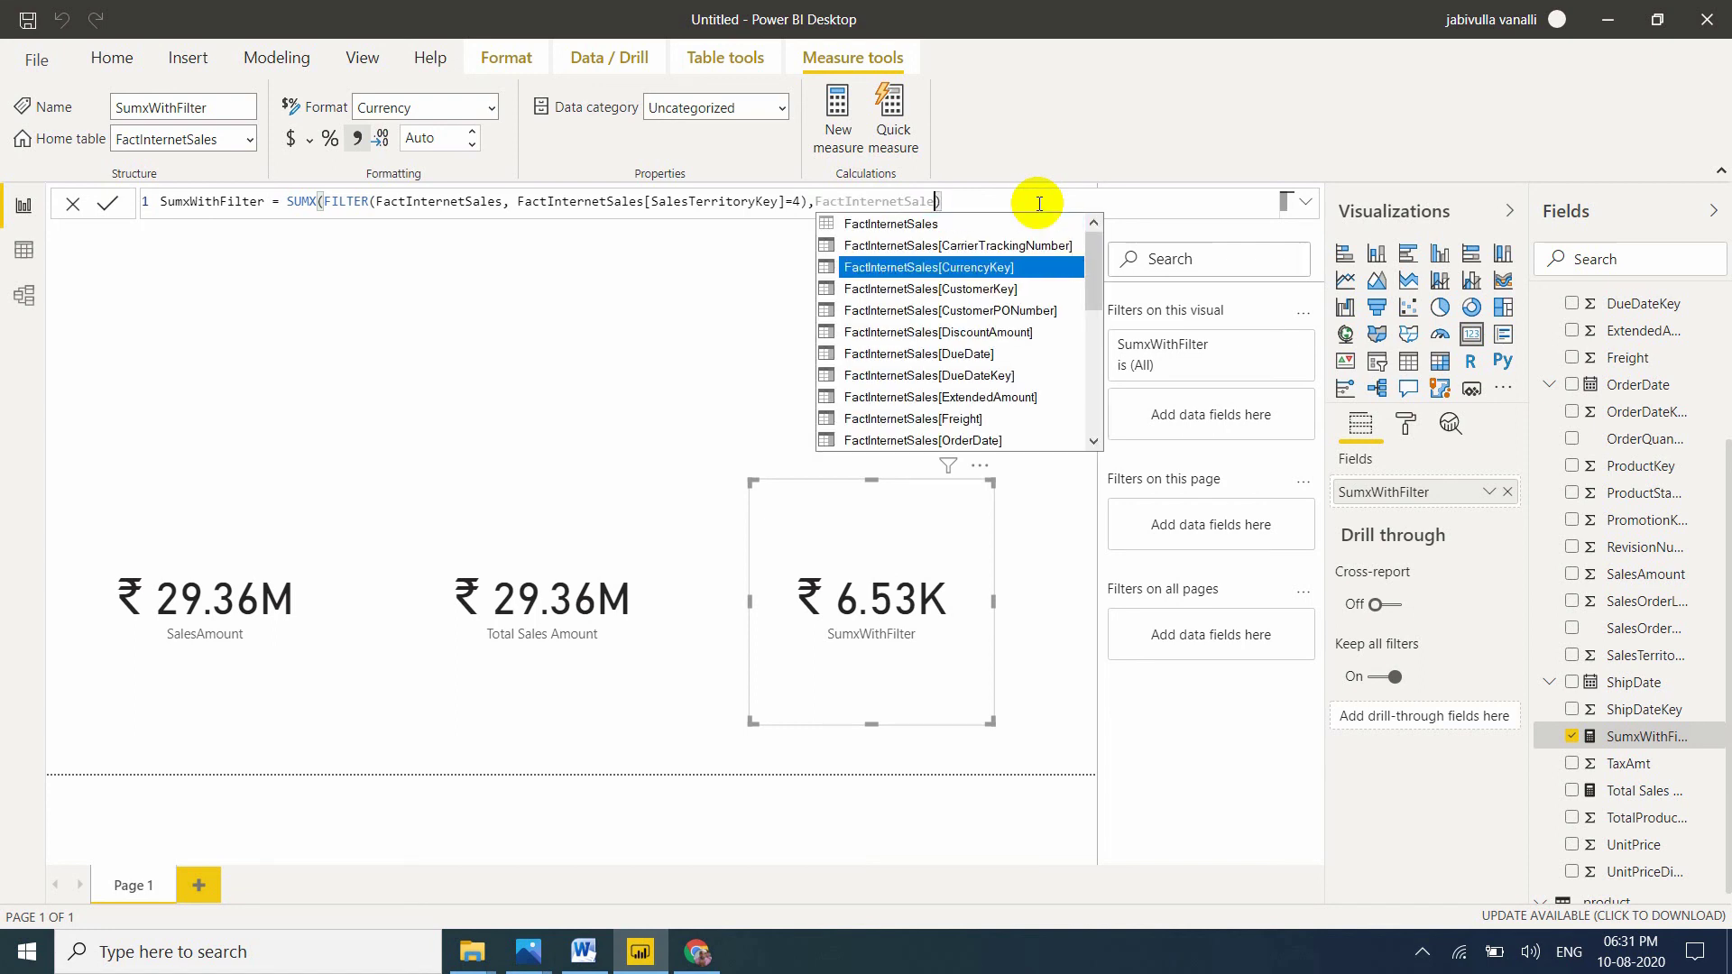
pyautogui.press('Tab')
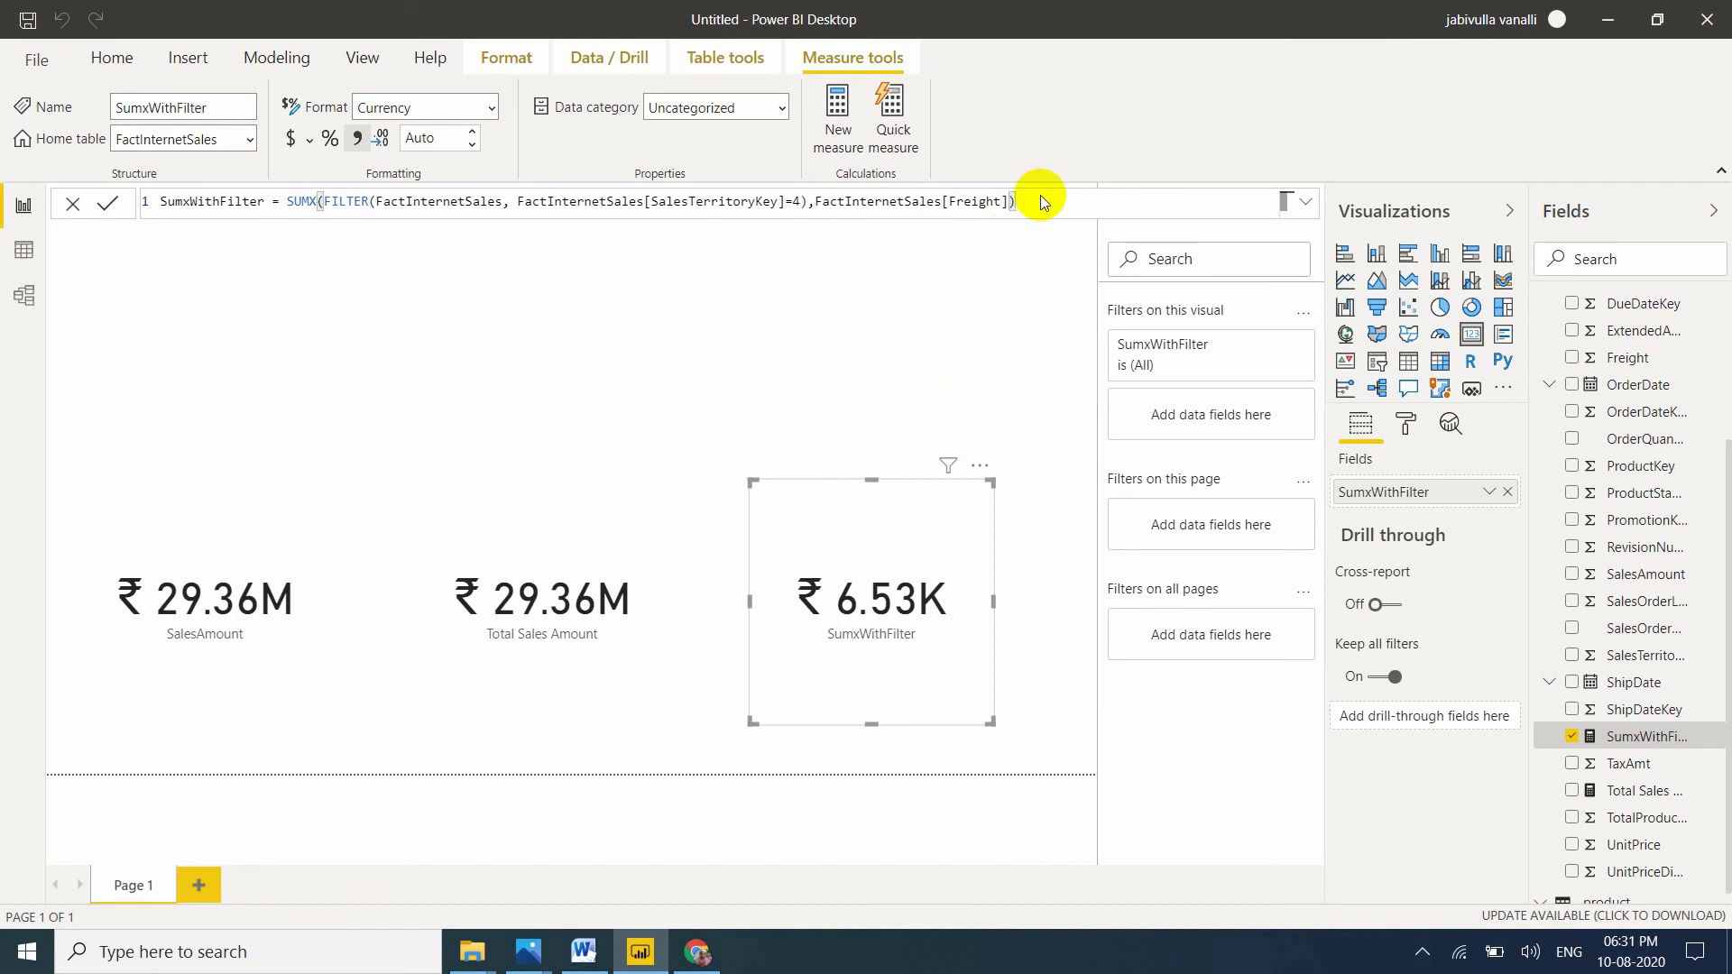
pyautogui.press('Return')
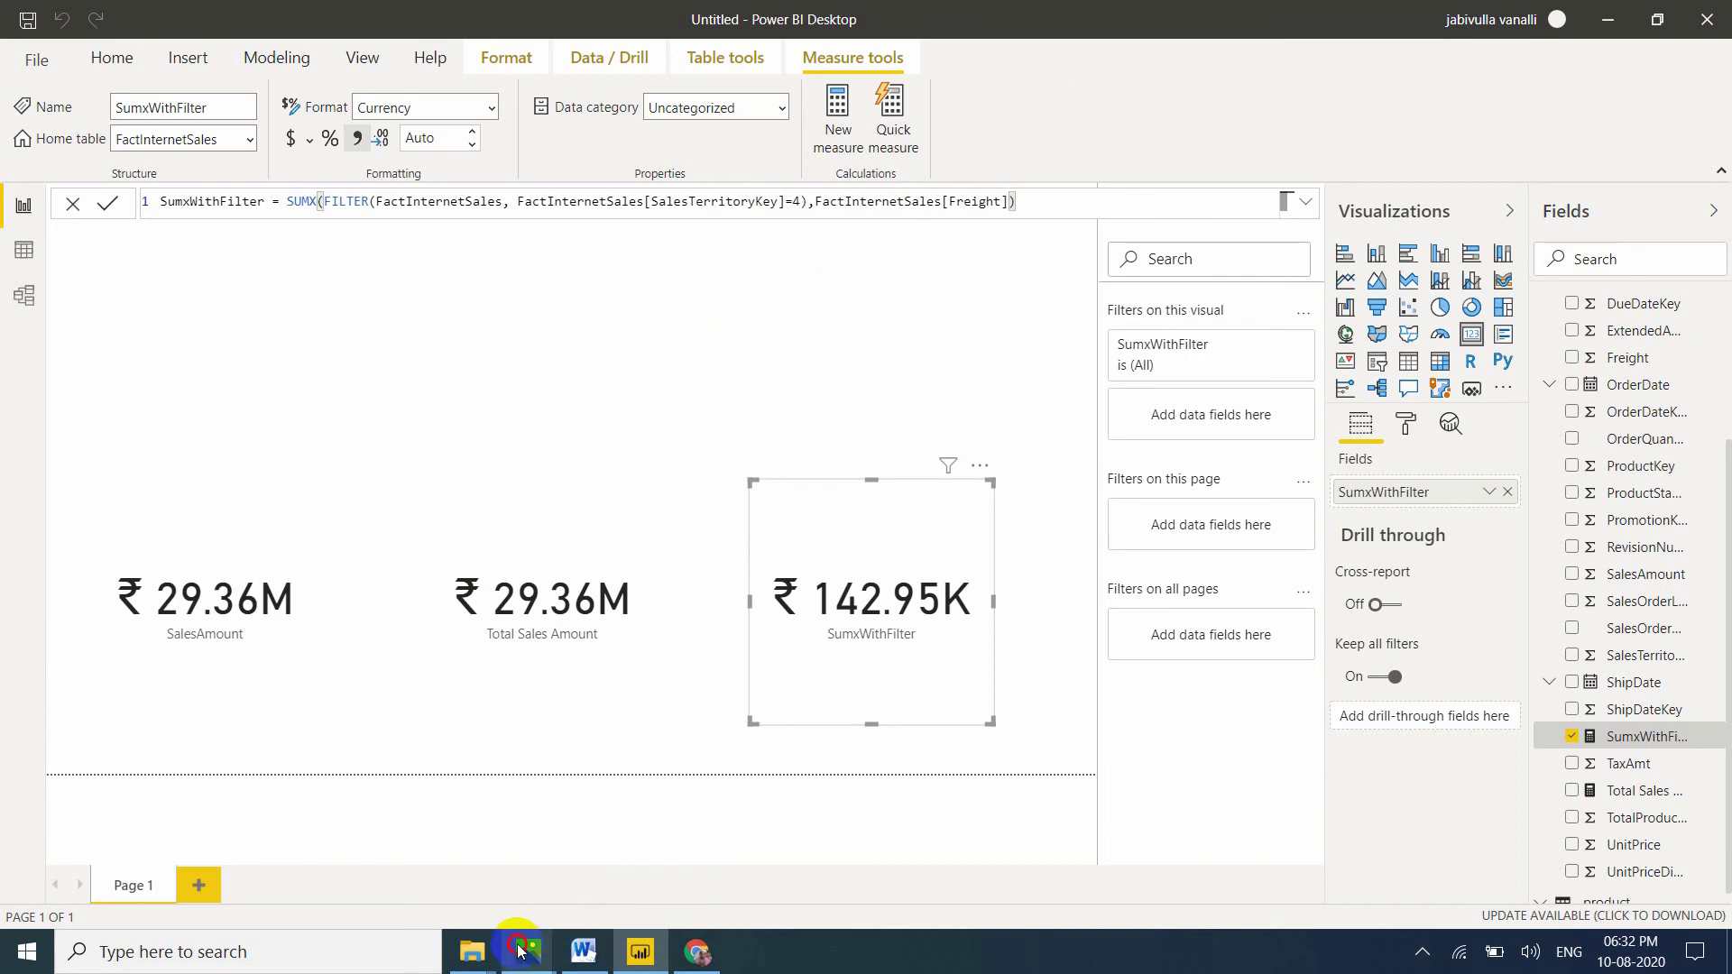
# Switch to the Photos app and advance from Class 25.jpg to the End Screen.jpg image.
pyautogui.moveTo(528, 947)
pyautogui.click(419, 817)
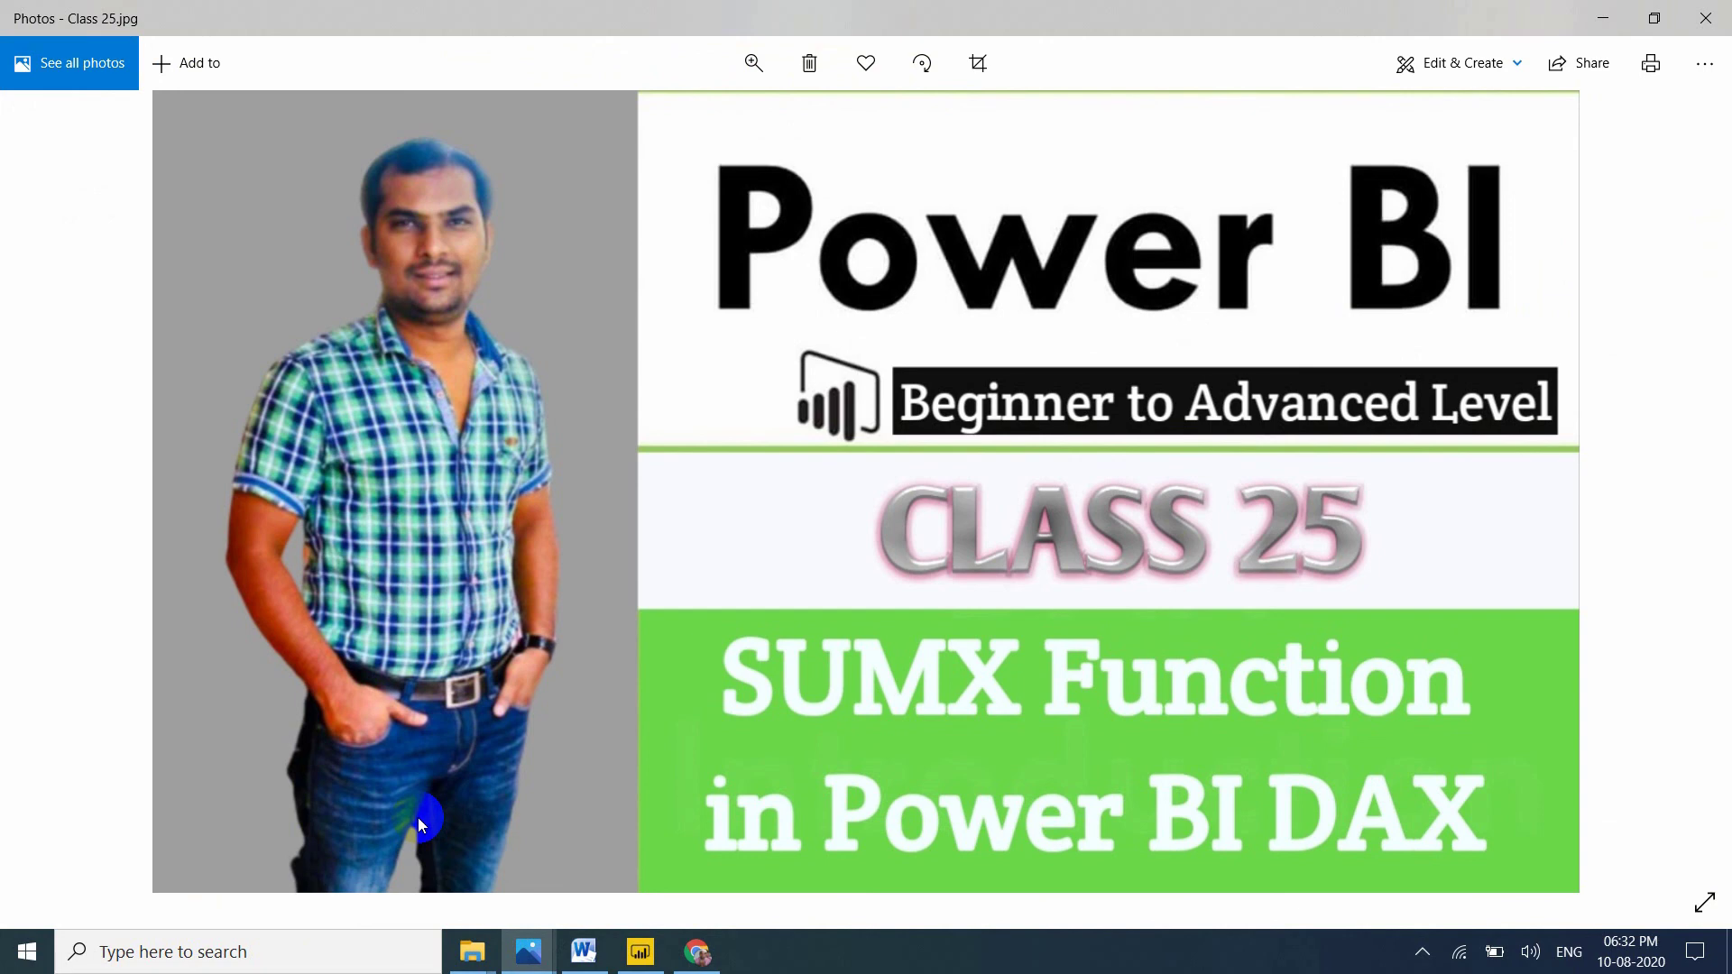
pyautogui.scroll(-1, 418, 817)
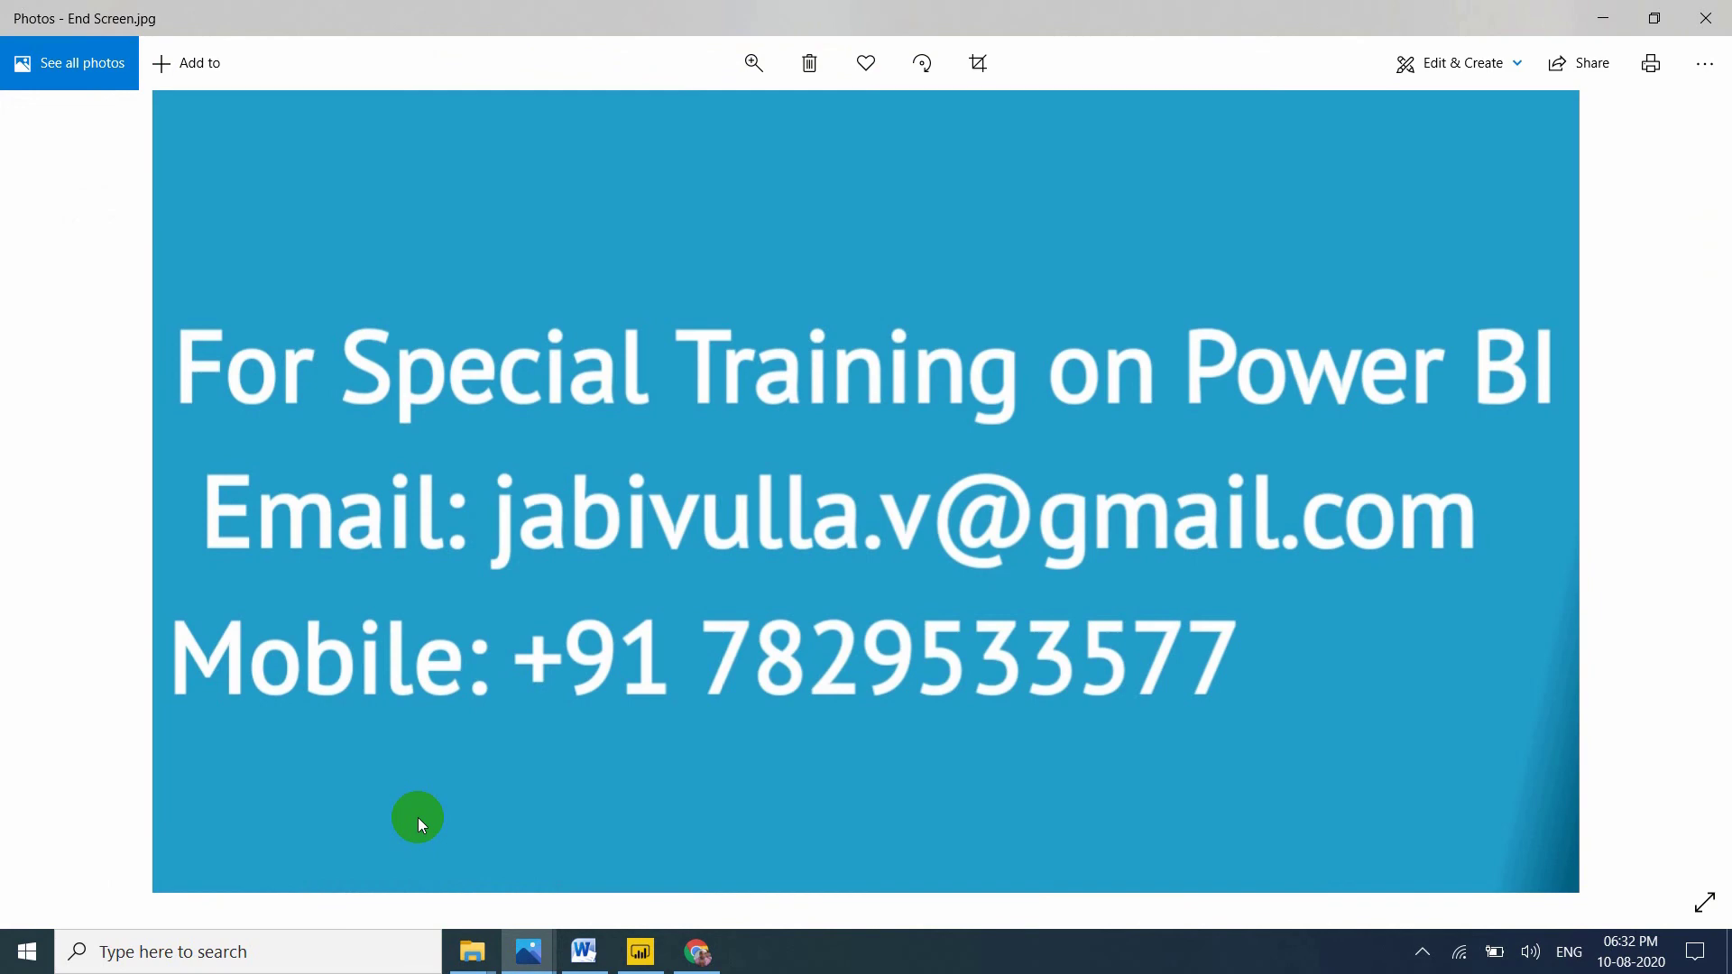